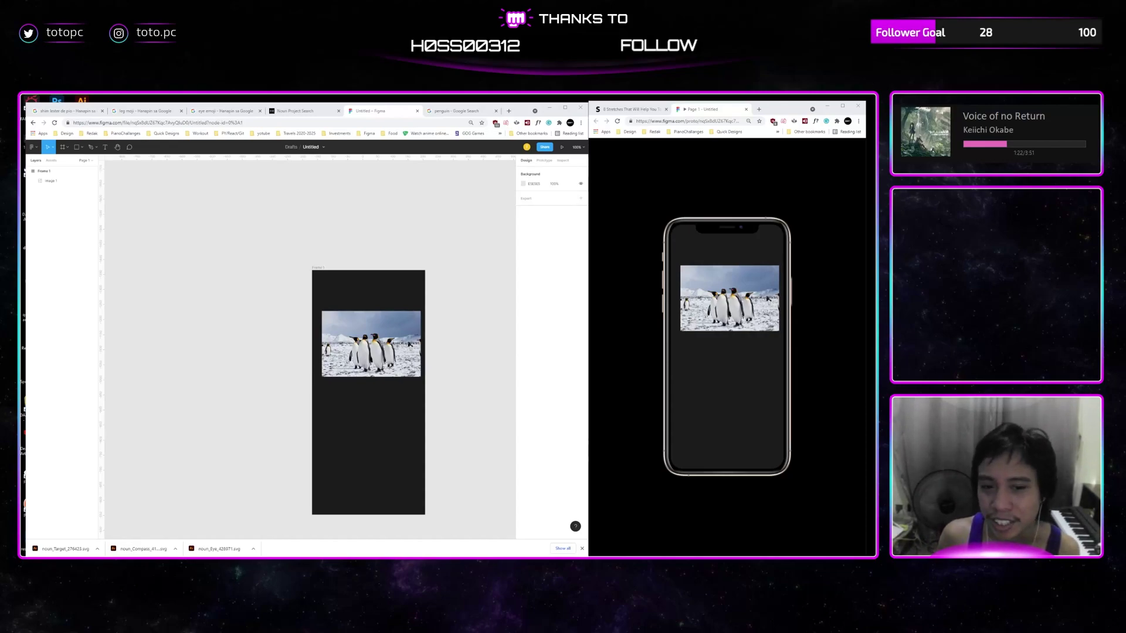
Centre the penguin image horizontally within the phone frame
{"action": "left_click", "coordinate": [466, 307]}
{"action": "left_click_drag", "start_coordinate": [456, 272], "coordinate": [468, 258]}
{"action": "left_click", "coordinate": [332, 254]}
{"action": "left_click", "coordinate": [387, 316]}
{"action": "left_click", "coordinate": [533, 171]}
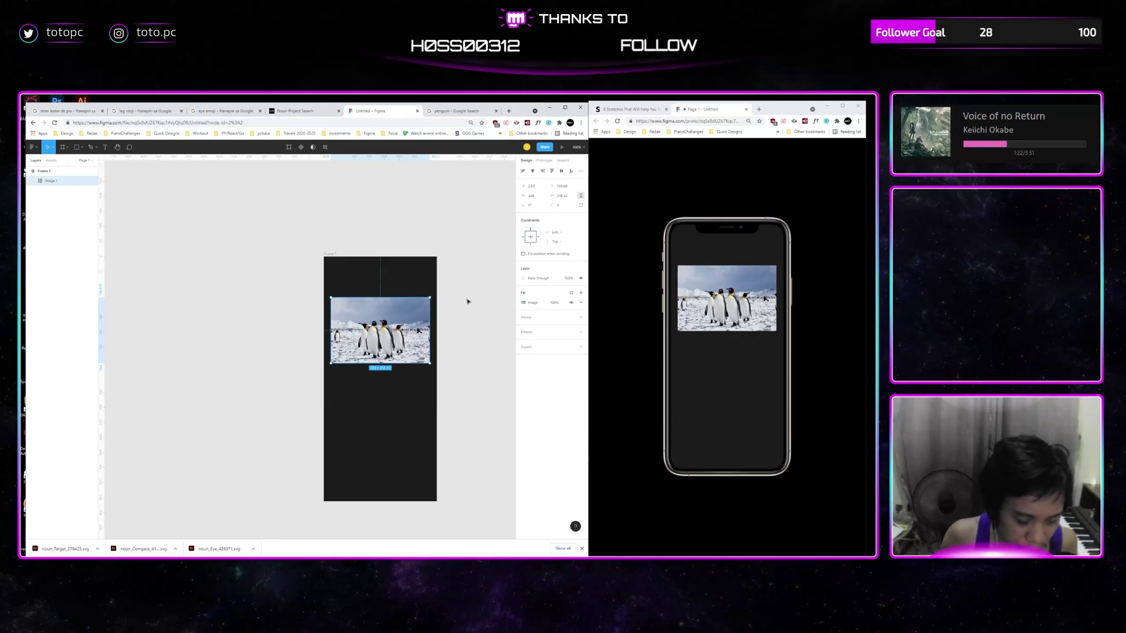
{"action": "left_click_drag", "start_coordinate": [468, 301], "coordinate": [390, 330]}
{"action": "key", "text": "plus"}
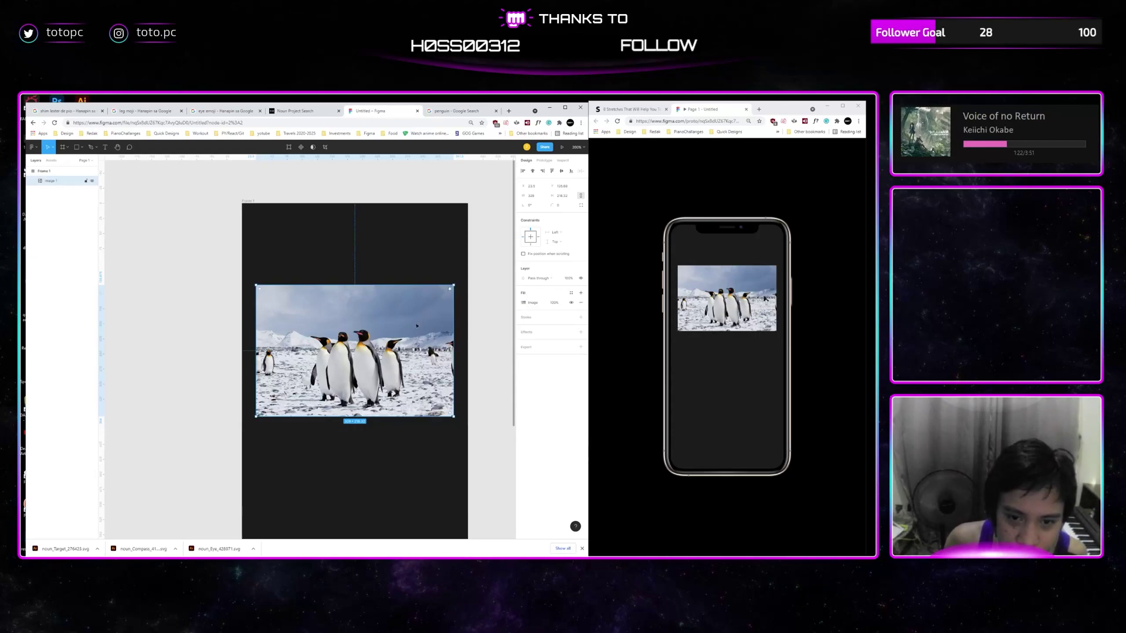
{"action": "left_click_drag", "start_coordinate": [411, 334], "coordinate": [409, 297]}
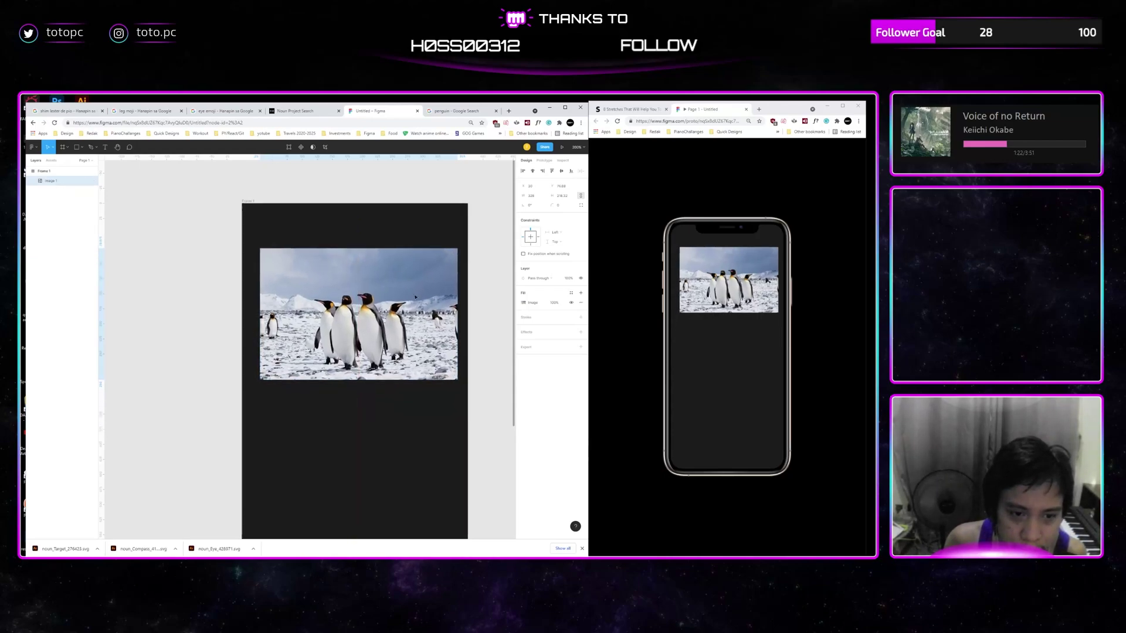
{"action": "key", "text": "ctrl+z"}
{"action": "key", "text": "ctrl+shift+z"}
{"action": "key", "text": "ctrl+z"}
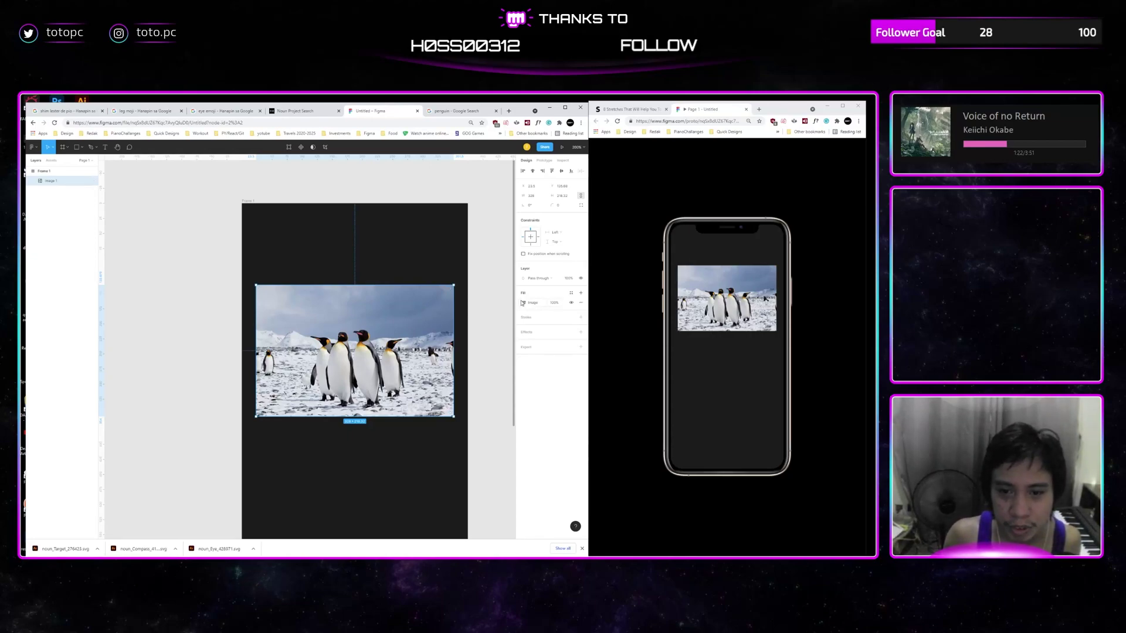
Draw a rectangle about 328 px wide, starting above the penguin image and covering its upper part, with matching side edges
{"action": "mouse_move", "coordinate": [330, 417]}
{"action": "left_mouse_down"}
{"action": "mouse_move", "coordinate": [329, 464]}
{"action": "mouse_move", "coordinate": [329, 401]}
{"action": "mouse_move", "coordinate": [329, 469]}
{"action": "mouse_move", "coordinate": [329, 416]}
{"action": "left_mouse_up"}
{"action": "left_click", "coordinate": [428, 270]}
{"action": "left_click", "coordinate": [391, 306]}
{"action": "mouse_move", "coordinate": [391, 307]}
{"action": "left_mouse_down"}
{"action": "mouse_move", "coordinate": [415, 299]}
{"action": "mouse_move", "coordinate": [411, 309]}
{"action": "left_mouse_up"}
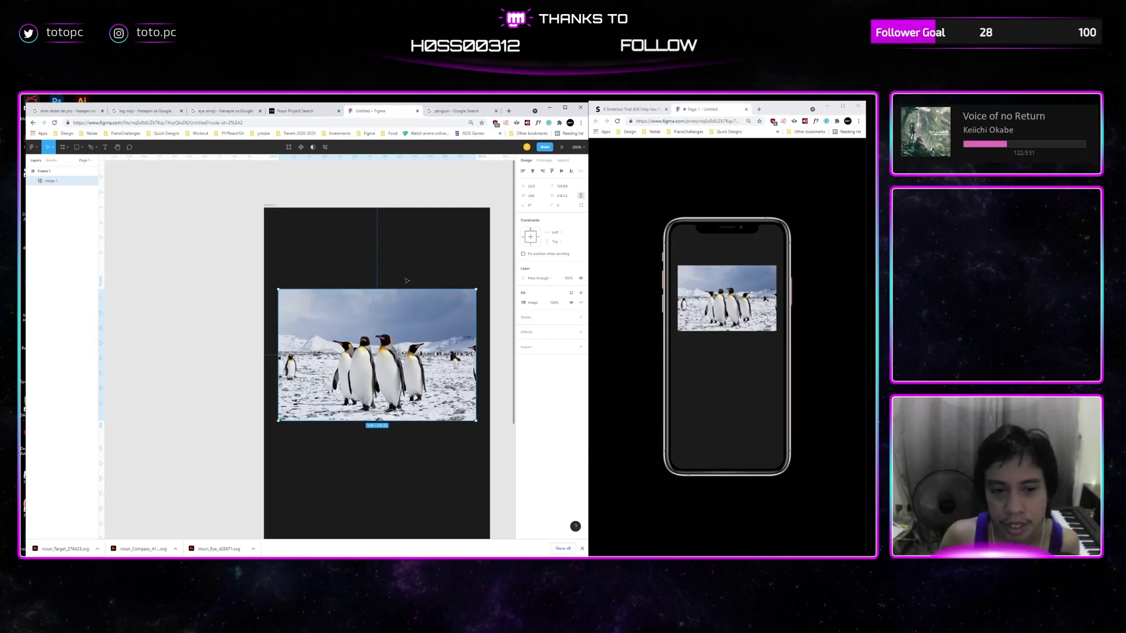
{"action": "left_click", "coordinate": [414, 263]}
{"action": "left_click_drag", "start_coordinate": [416, 258], "coordinate": [422, 257]}
{"action": "key", "text": "r"}
{"action": "left_click_drag", "start_coordinate": [296, 256], "coordinate": [481, 373]}
{"action": "mouse_move", "coordinate": [451, 334]}
{"action": "left_mouse_down"}
{"action": "mouse_move", "coordinate": [421, 334]}
{"action": "mouse_move", "coordinate": [482, 312]}
{"action": "left_mouse_up"}
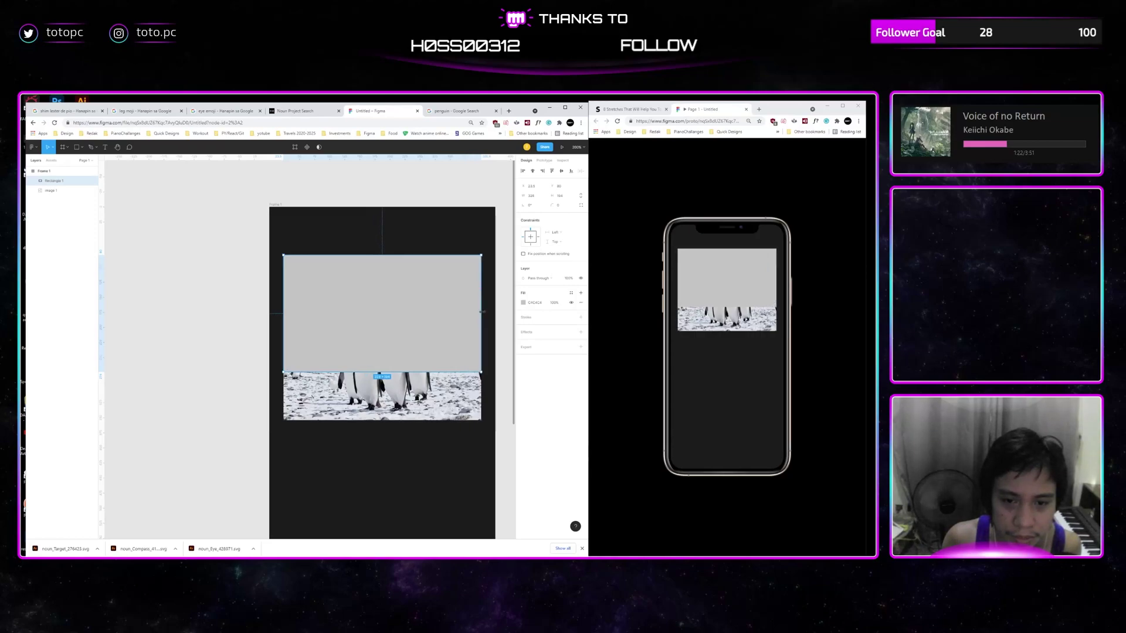
Move the rectangle's layer below the penguin image and use it as a mask
{"action": "left_click_drag", "start_coordinate": [56, 181], "coordinate": [66, 191]}
{"action": "right_click", "coordinate": [65, 192]}
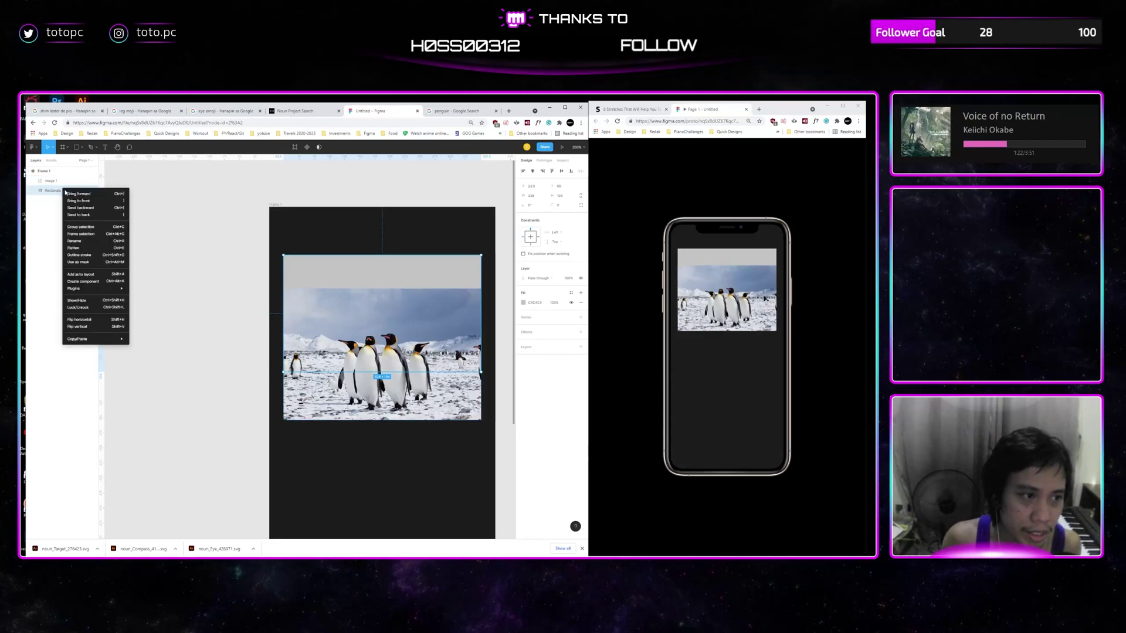
{"action": "left_click", "coordinate": [78, 262]}
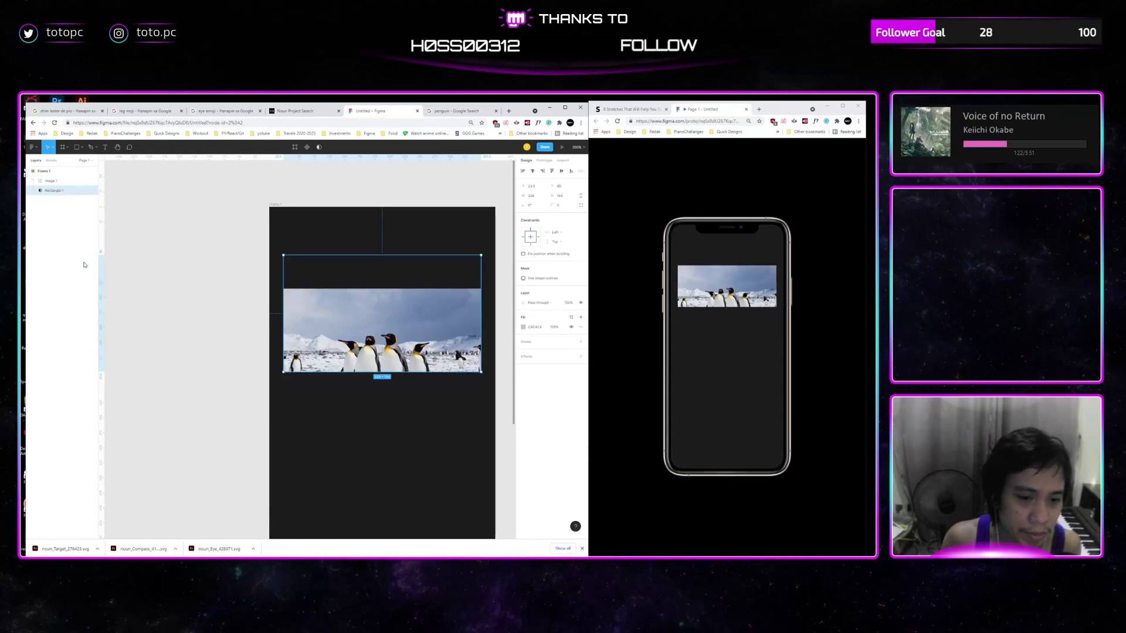
Shift the penguin image up inside the mask until it fills the whole masked area
{"action": "left_click", "coordinate": [415, 331]}
{"action": "double_click", "coordinate": [415, 332]}
{"action": "left_click_drag", "start_coordinate": [381, 342], "coordinate": [381, 303]}
{"action": "left_click", "coordinate": [397, 391]}
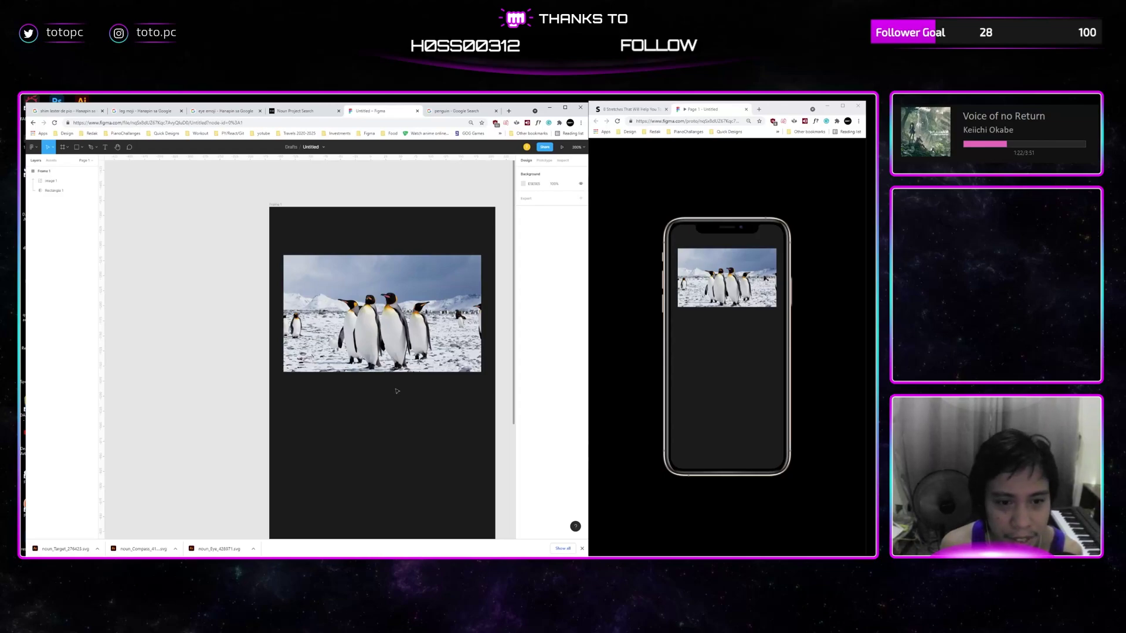
{"action": "left_click", "coordinate": [398, 340]}
{"action": "key", "text": "Escape"}
Group the penguin image with its mask rectangle and rename the group "peng"
{"action": "left_click_drag", "start_coordinate": [404, 345], "coordinate": [402, 341]}
{"action": "scroll", "coordinate": [401, 338], "scroll_direction": "right", "scroll_amount": 1}
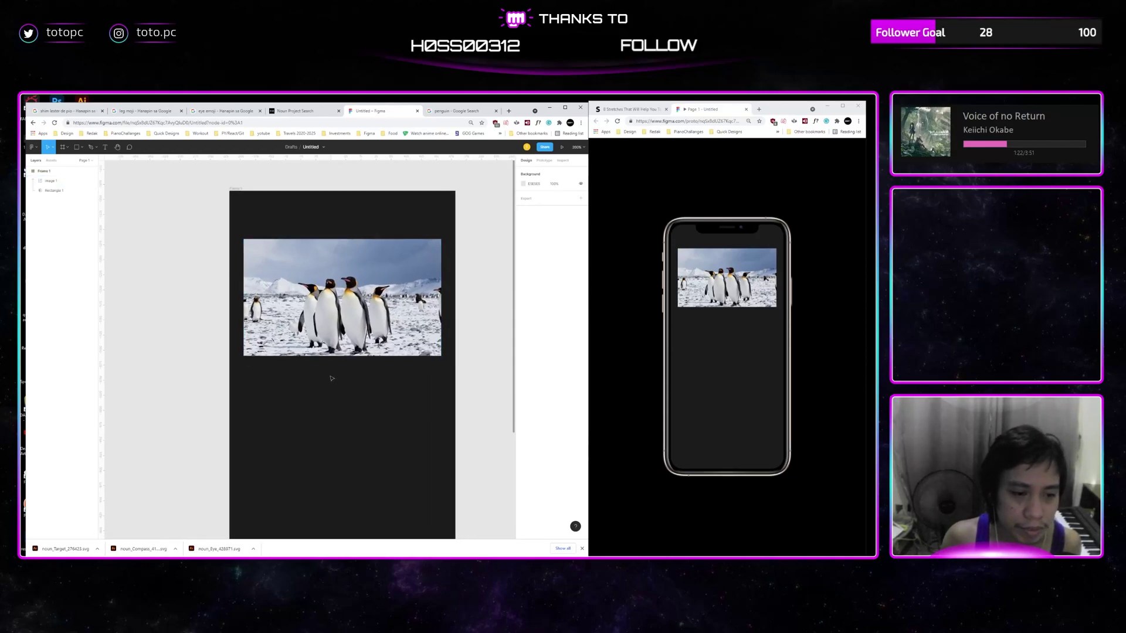
{"action": "key", "text": "r"}
{"action": "key", "text": "v"}
{"action": "left_click", "coordinate": [55, 190]}
{"action": "left_click", "coordinate": [57, 182], "text": "shift"}
{"action": "key", "text": "ctrl+g"}
{"action": "double_click", "coordinate": [49, 181]}
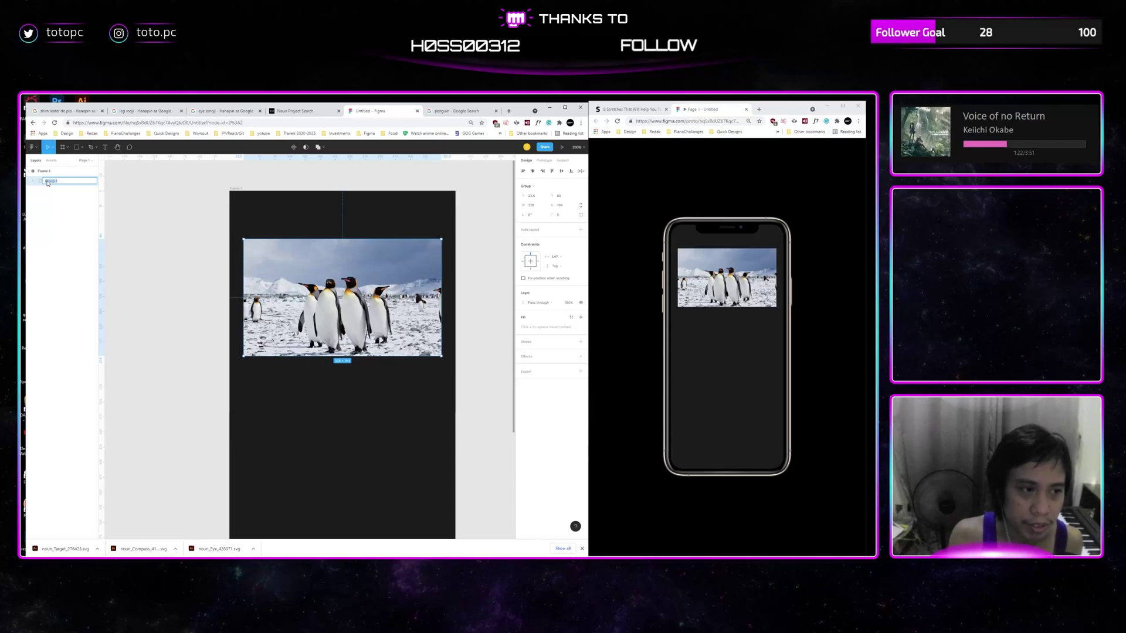
{"action": "type", "text": "pen"}
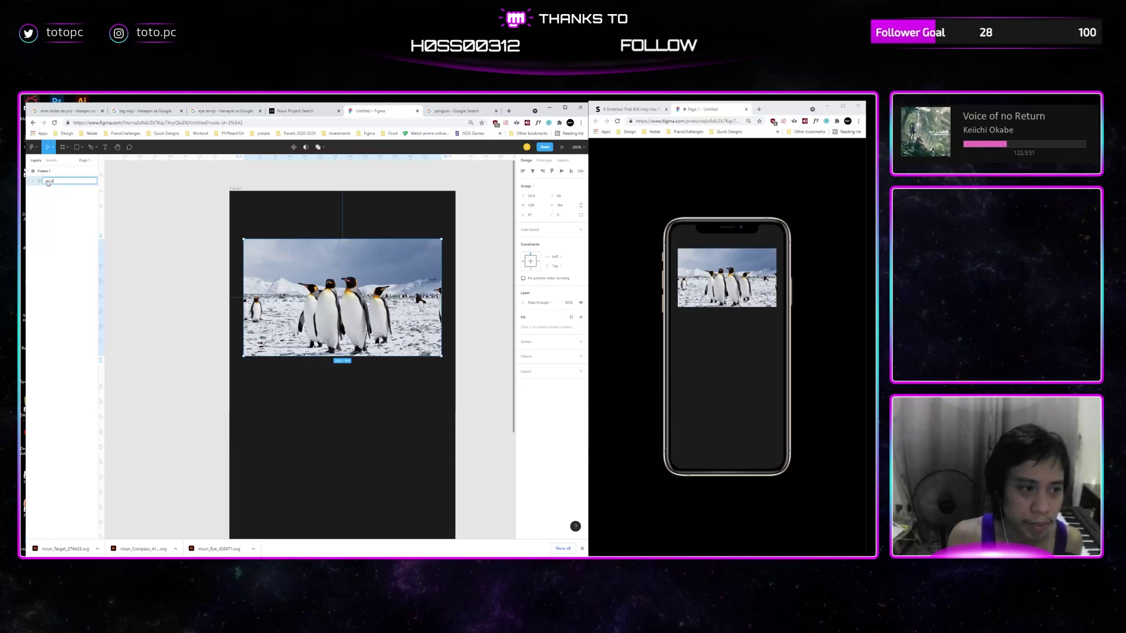
{"action": "key", "text": "Return"}
{"action": "left_click", "coordinate": [319, 442]}
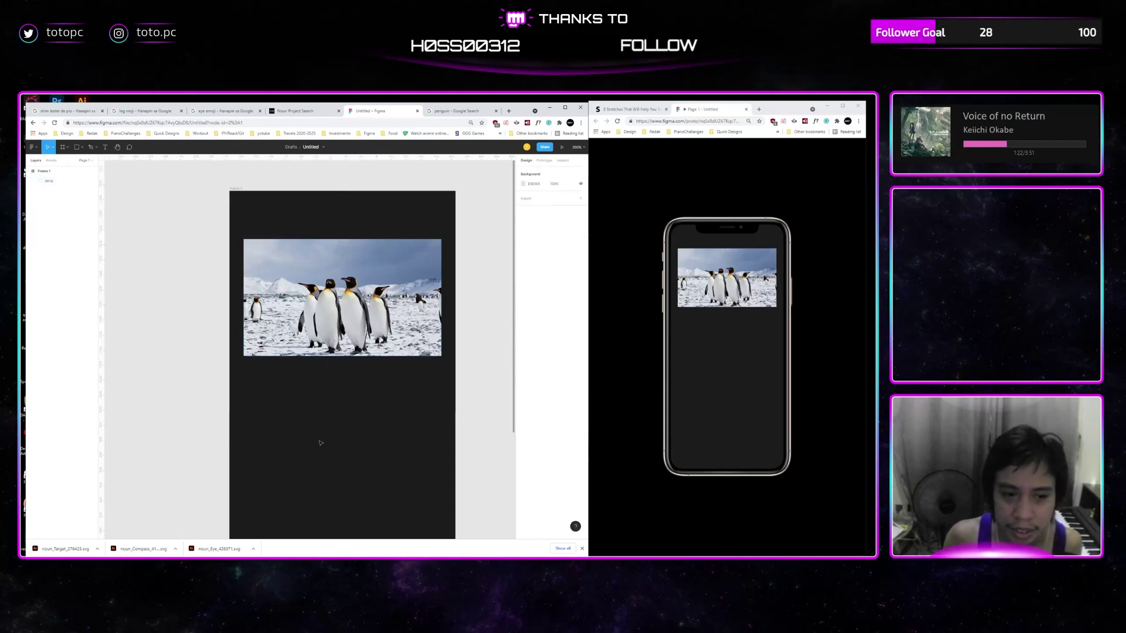
Check the image group's width and draw a small rectangle about 70 px high below the penguin image
{"action": "left_click", "coordinate": [328, 331]}
{"action": "left_click", "coordinate": [327, 378]}
{"action": "key", "text": "r"}
{"action": "left_click", "coordinate": [49, 180]}
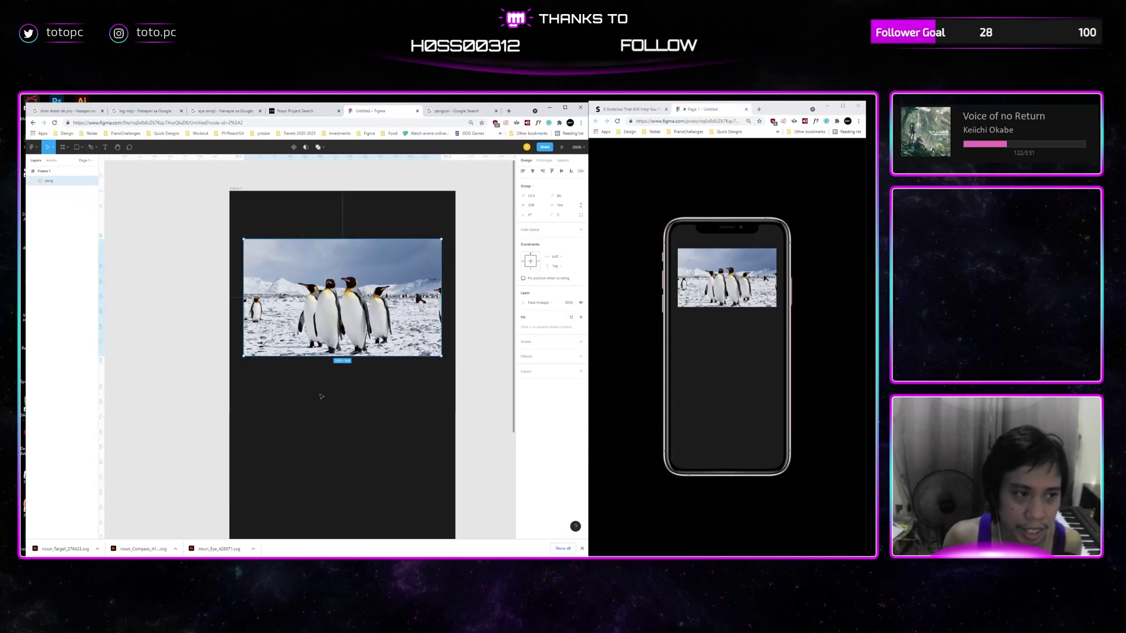
{"action": "left_click", "coordinate": [531, 204]}
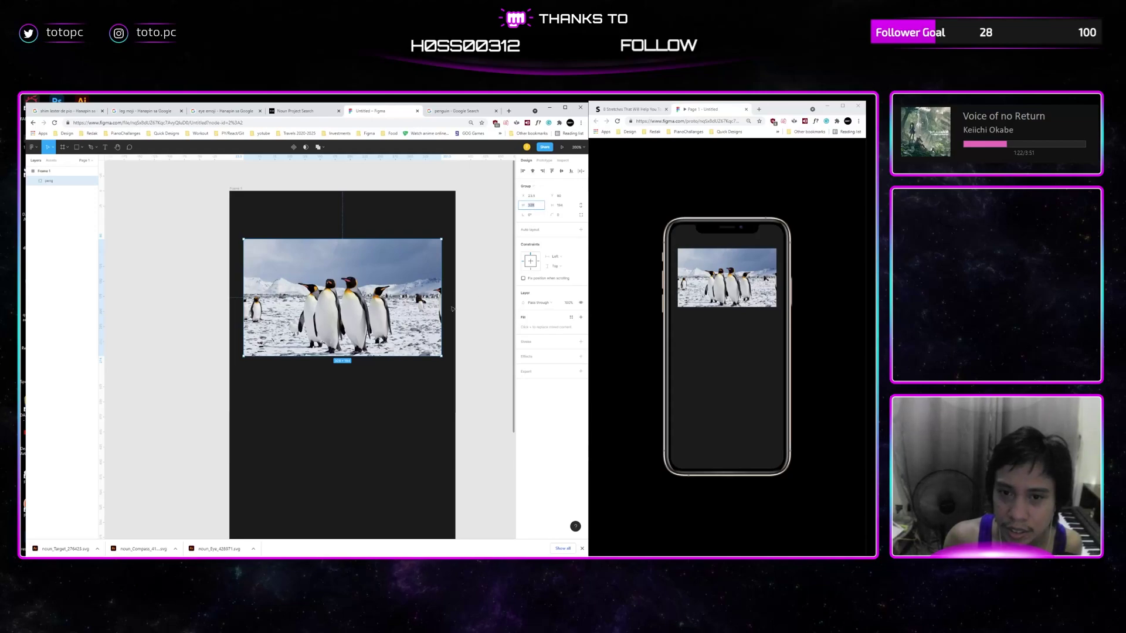
{"action": "left_click", "coordinate": [305, 404]}
{"action": "key", "text": "r"}
{"action": "left_click_drag", "start_coordinate": [253, 378], "coordinate": [337, 420]}
Set the new rectangle's width to 328 and centre it horizontally in the frame
{"action": "left_click", "coordinate": [531, 196]}
{"action": "type", "text": "328"}
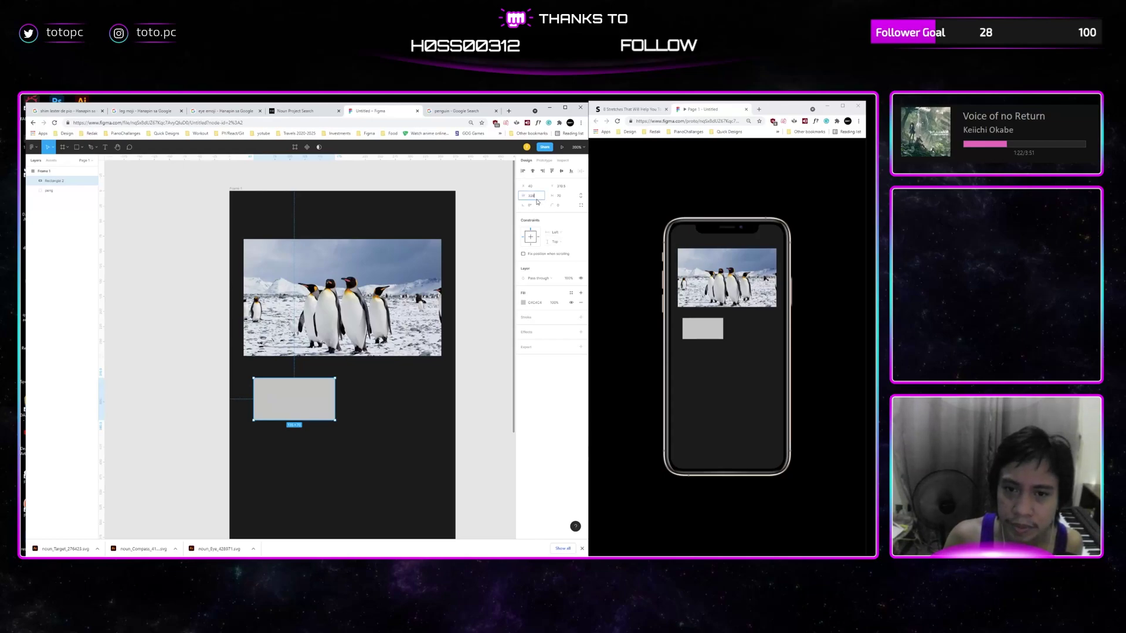
{"action": "key", "text": "Return"}
{"action": "left_click", "coordinate": [533, 171]}
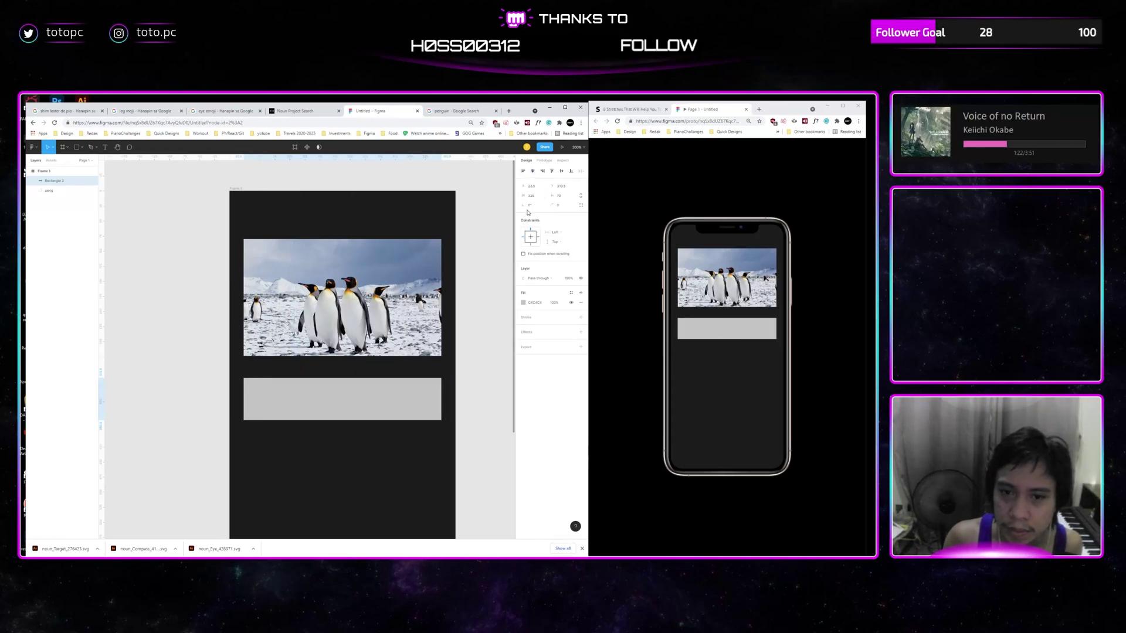
Fill the rectangle with a dark grey sampled from the frame background and made slightly lighter
{"action": "left_click", "coordinate": [523, 304]}
{"action": "left_click", "coordinate": [452, 394]}
{"action": "left_click", "coordinate": [423, 442]}
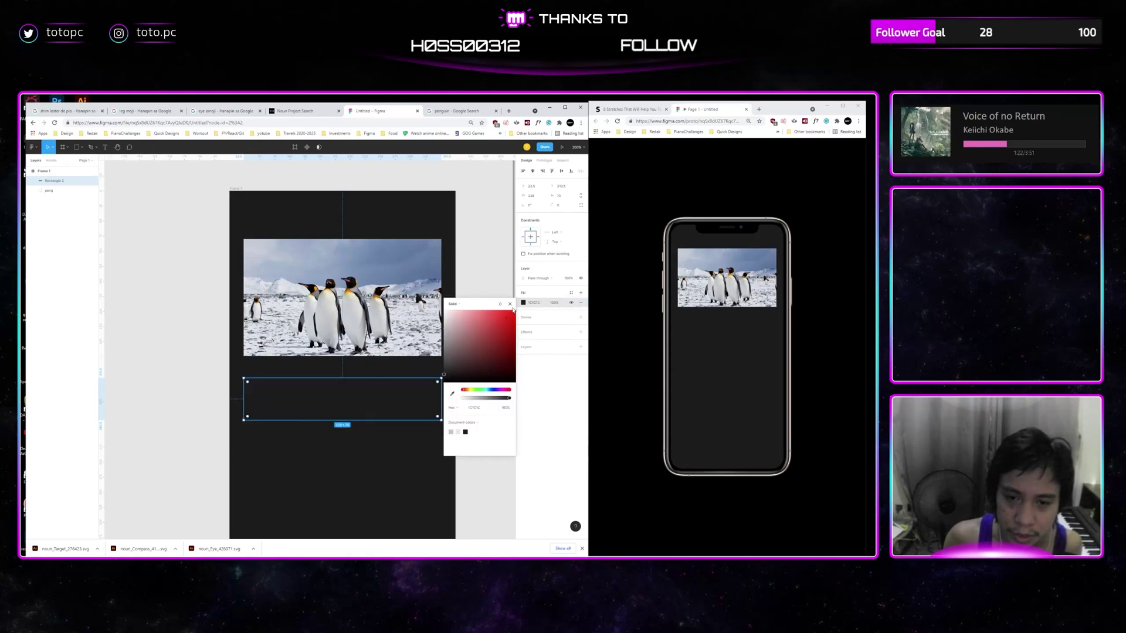
{"action": "left_click_drag", "start_coordinate": [450, 355], "coordinate": [434, 372]}
{"action": "double_click", "coordinate": [388, 415]}
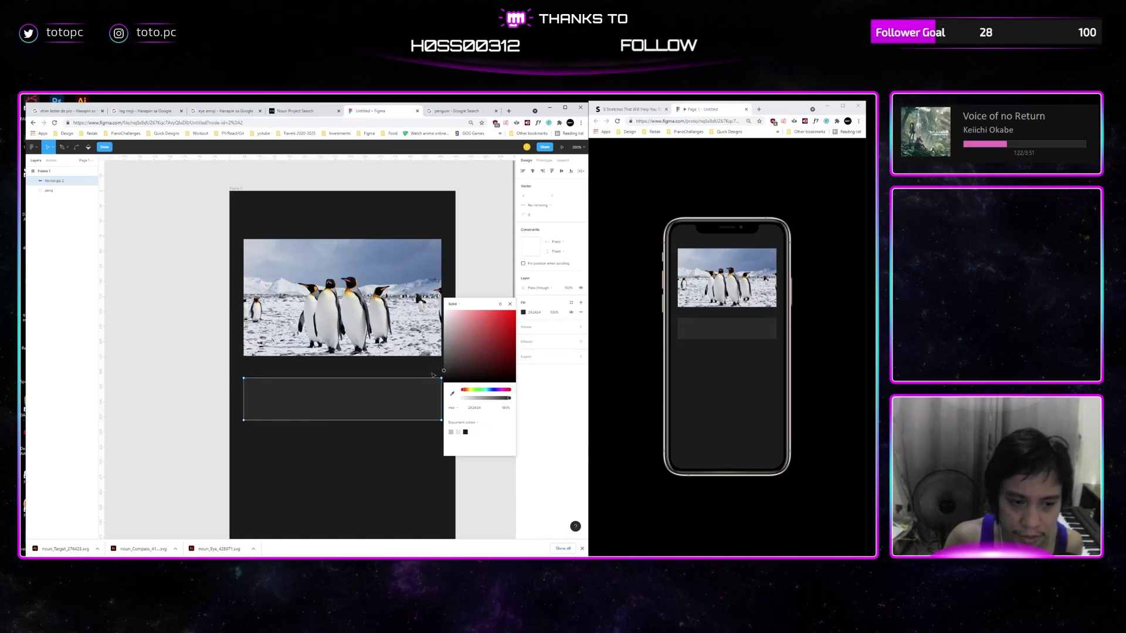
{"action": "left_click", "coordinate": [367, 463]}
{"action": "left_click", "coordinate": [360, 411]}
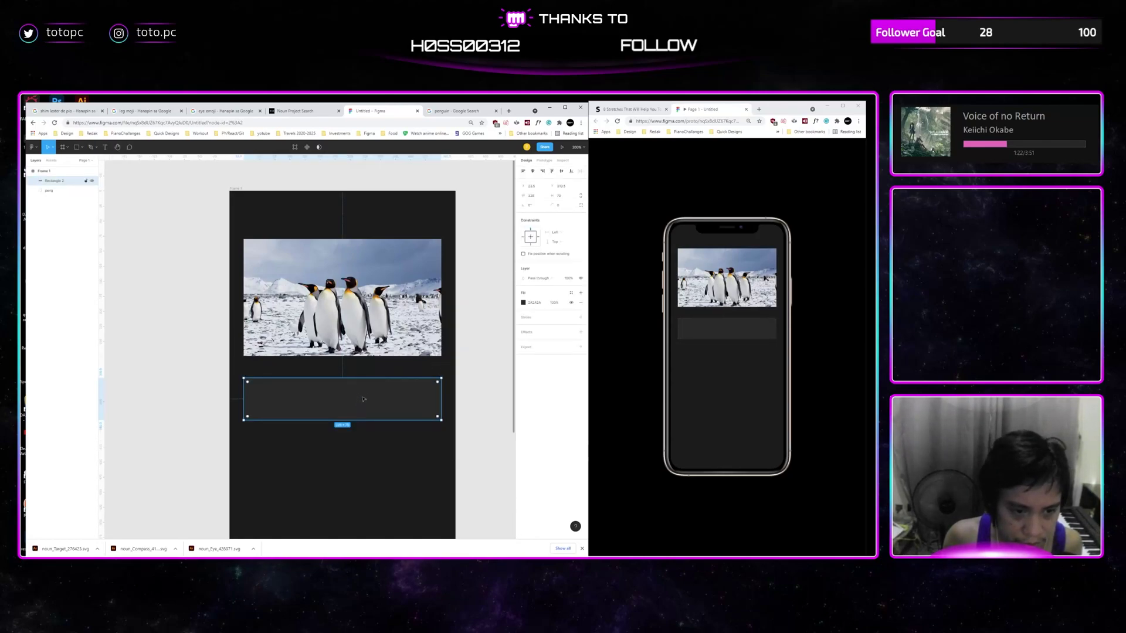
Extend the dark grey rectangle into a taller card body that meets the penguin image's lower edge
{"action": "key", "text": "Escape"}
{"action": "left_click_drag", "start_coordinate": [360, 402], "coordinate": [355, 483]}
{"action": "left_click_drag", "start_coordinate": [413, 425], "coordinate": [442, 382]}
{"action": "left_click", "coordinate": [499, 340]}
Search Google for "penguin" in a new browser page and open the Wikipedia article on penguins
{"action": "left_click", "coordinate": [759, 110]}
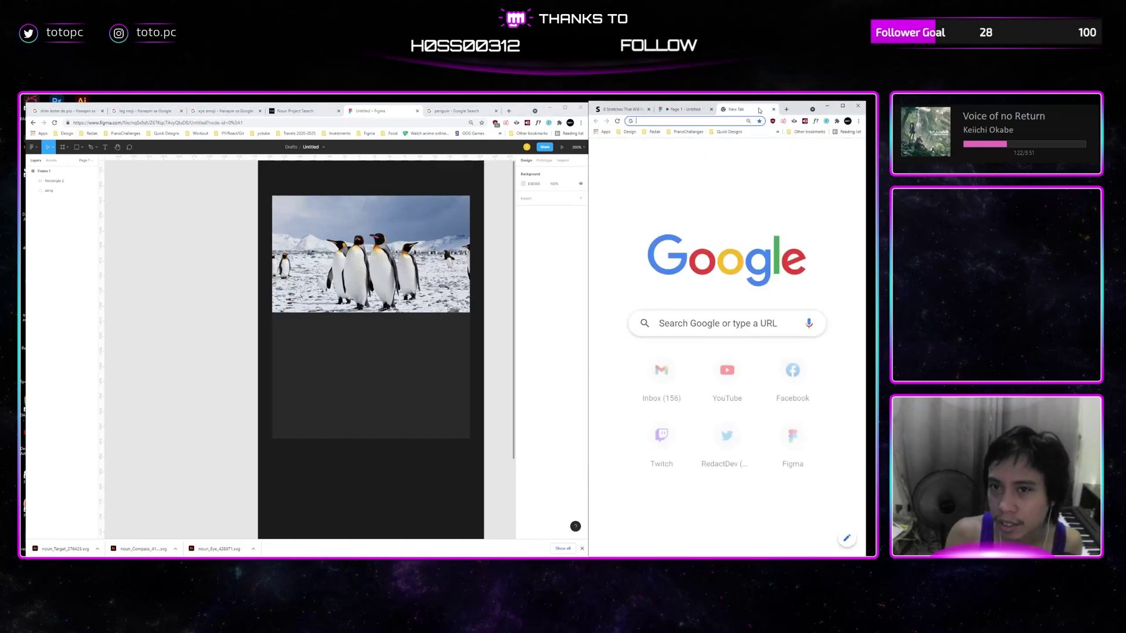
{"action": "type", "text": "wik"}
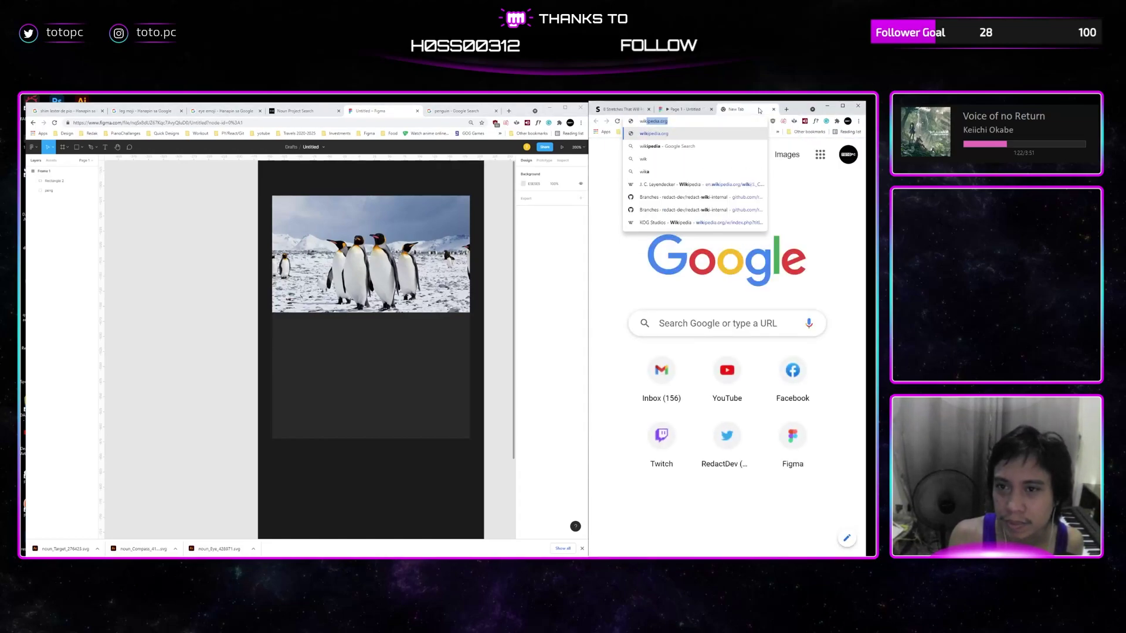
{"action": "key", "text": "ctrl+a"}
{"action": "type", "text": "pe"}
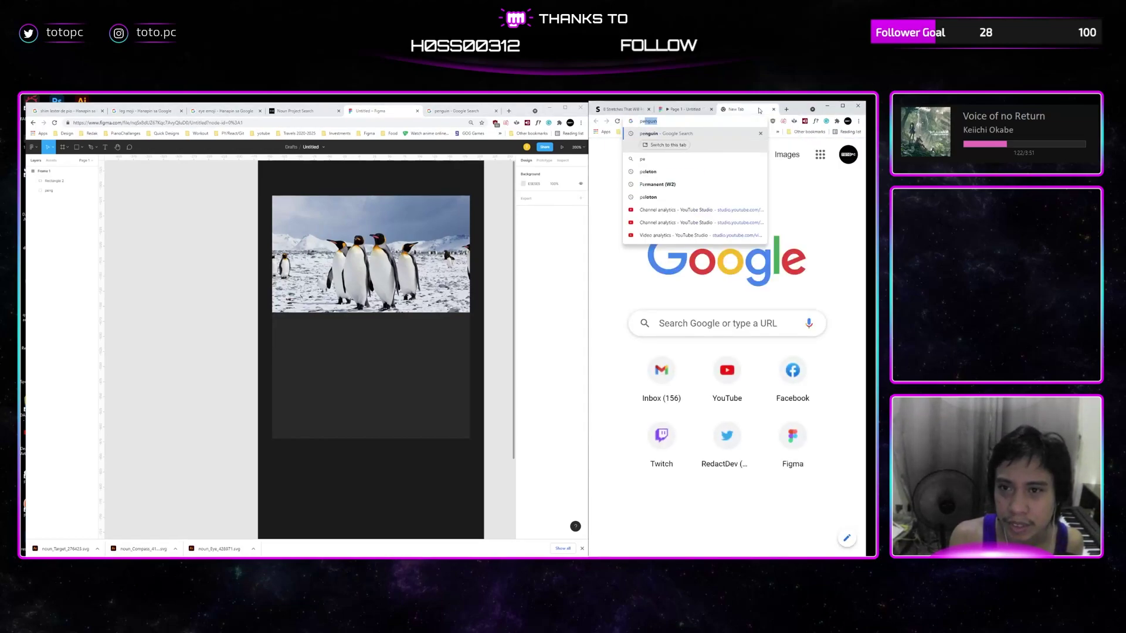
{"action": "key", "text": "Return"}
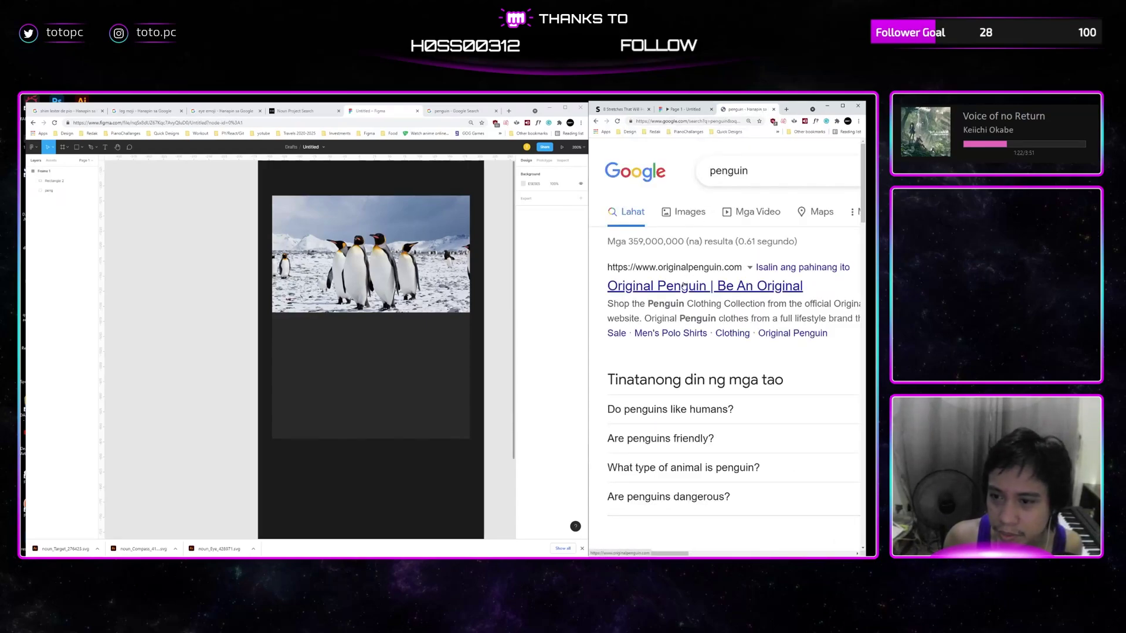
{"action": "scroll", "coordinate": [684, 285], "scroll_direction": "down", "scroll_amount": 5}
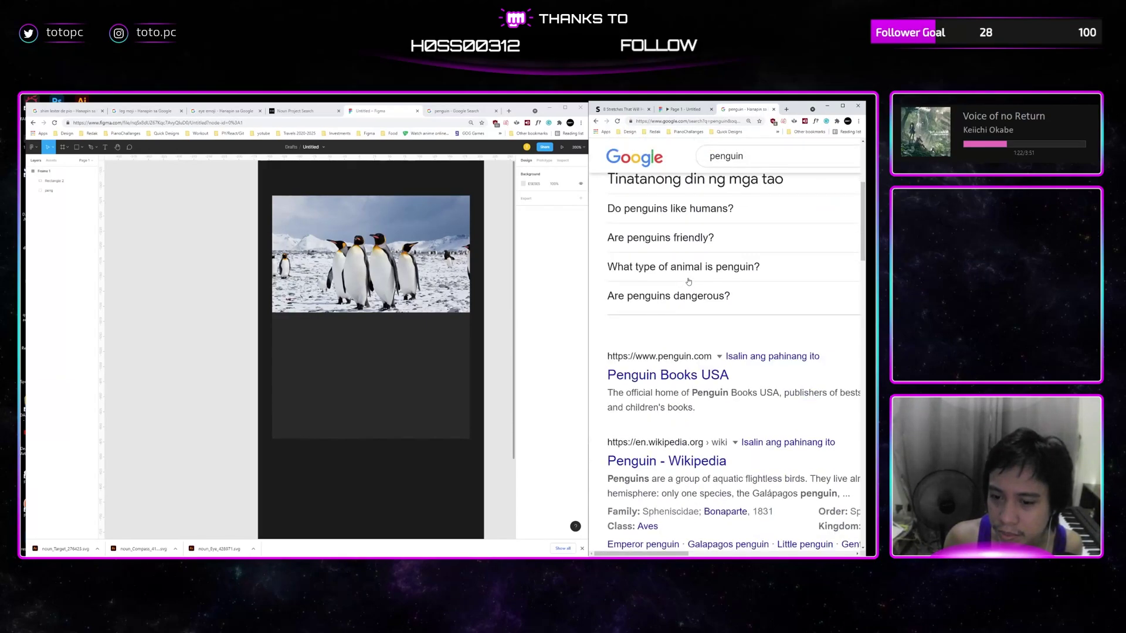
{"action": "left_click", "coordinate": [670, 393]}
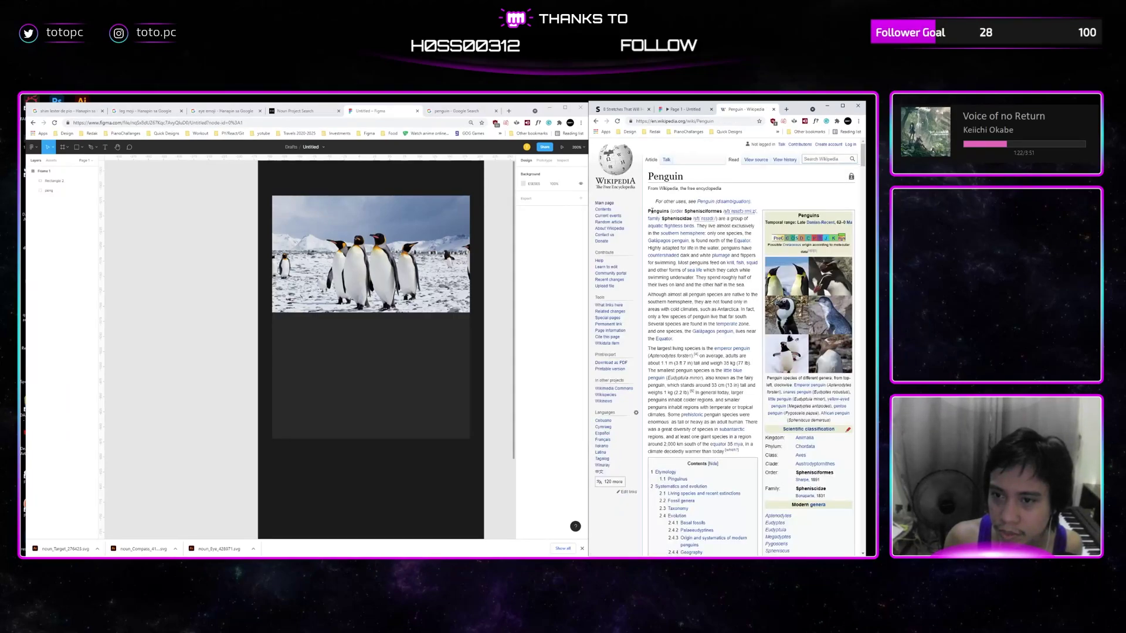
Copy the article's opening words, from "Penguins" through the Spheniscidae pronunciation, and place them as a text layer on the card below the image
{"action": "left_click_drag", "start_coordinate": [647, 211], "coordinate": [721, 218]}
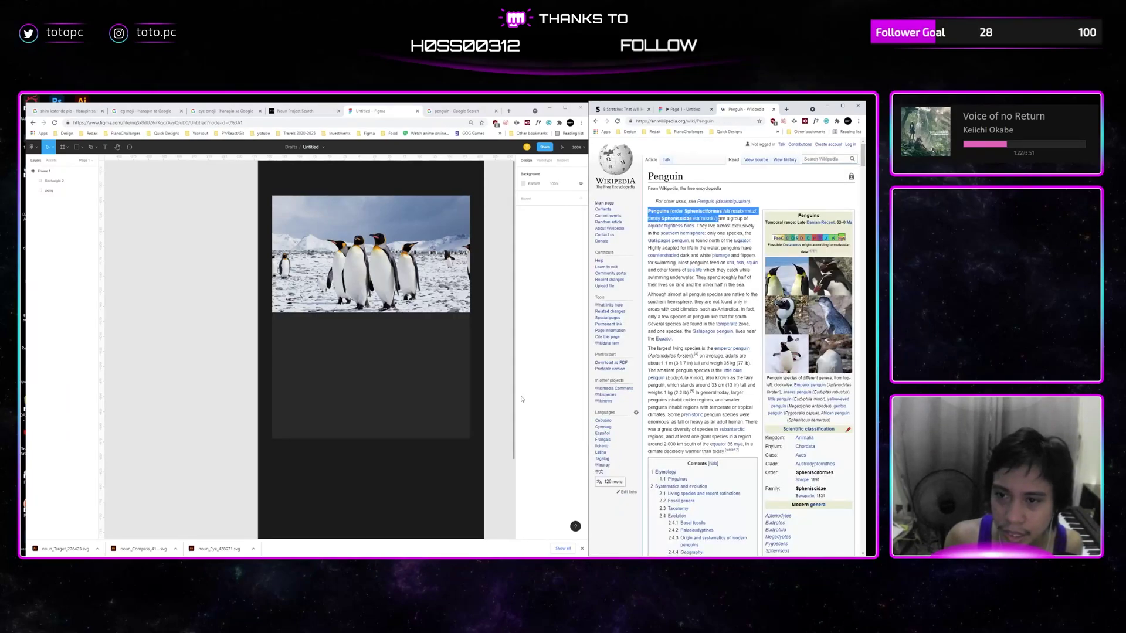
{"action": "left_click", "coordinate": [379, 486]}
{"action": "left_click_drag", "start_coordinate": [381, 477], "coordinate": [351, 499]}
{"action": "key", "text": "t"}
{"action": "left_click", "coordinate": [260, 350]}
{"action": "type", "text": "Penguins (order Sphenisciformes /sfɪˌnɪsɪˈfɔːrmiːz/, family Spheniscidae /sfɪˈnɪsɪdiː/)"}
{"action": "key", "text": "Escape"}
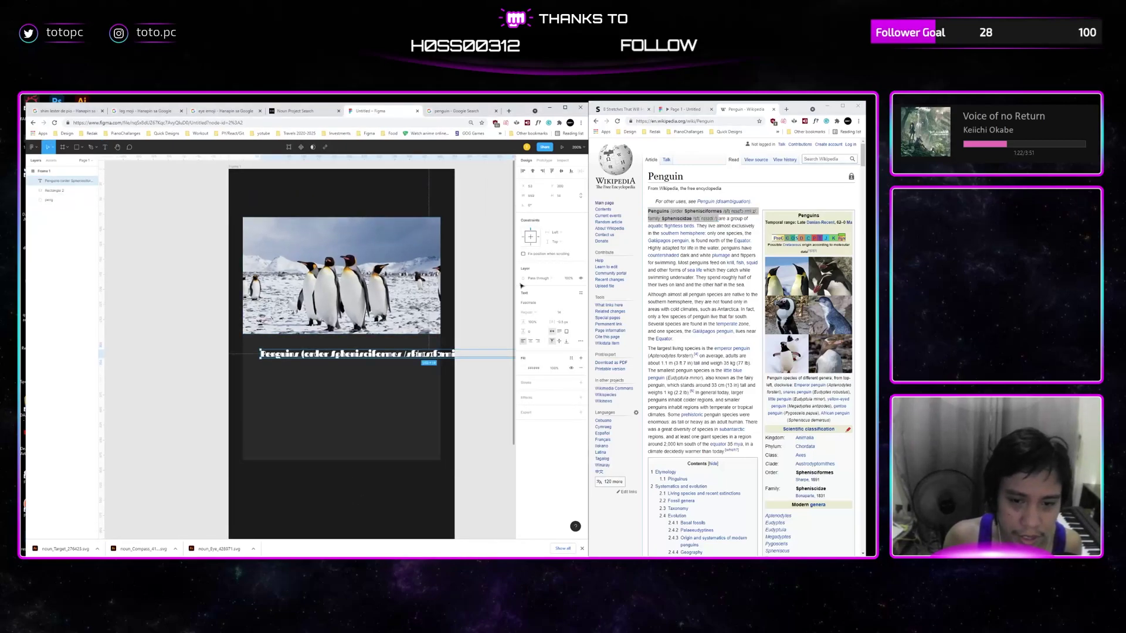
Change the text layer's font to Roboto
{"action": "left_click", "coordinate": [540, 303]}
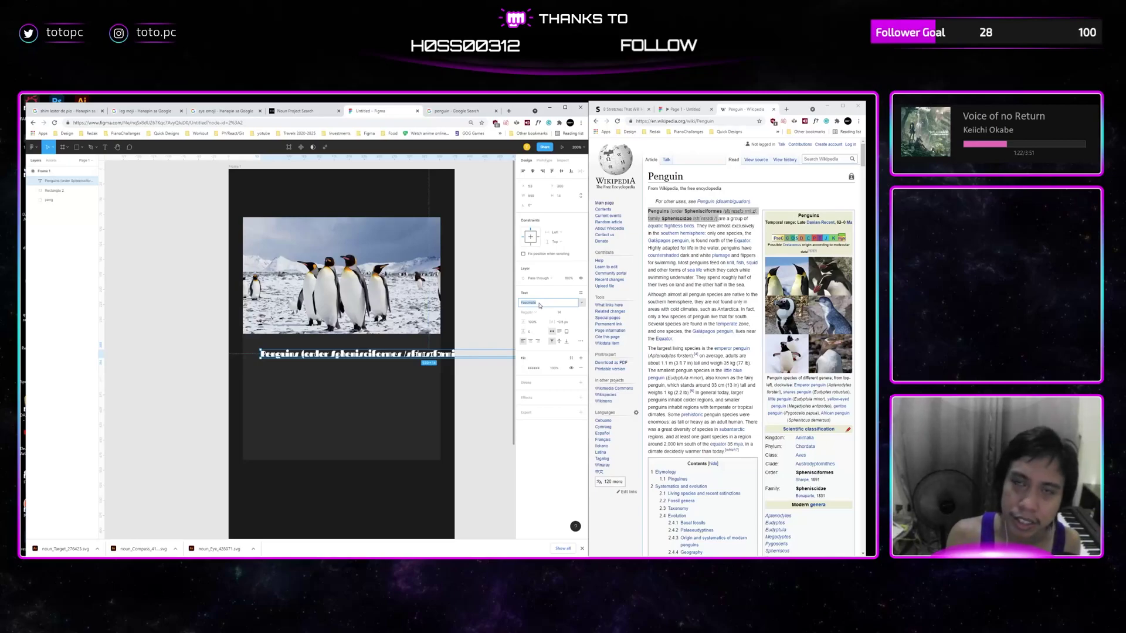
{"action": "type", "text": "Roboto"}
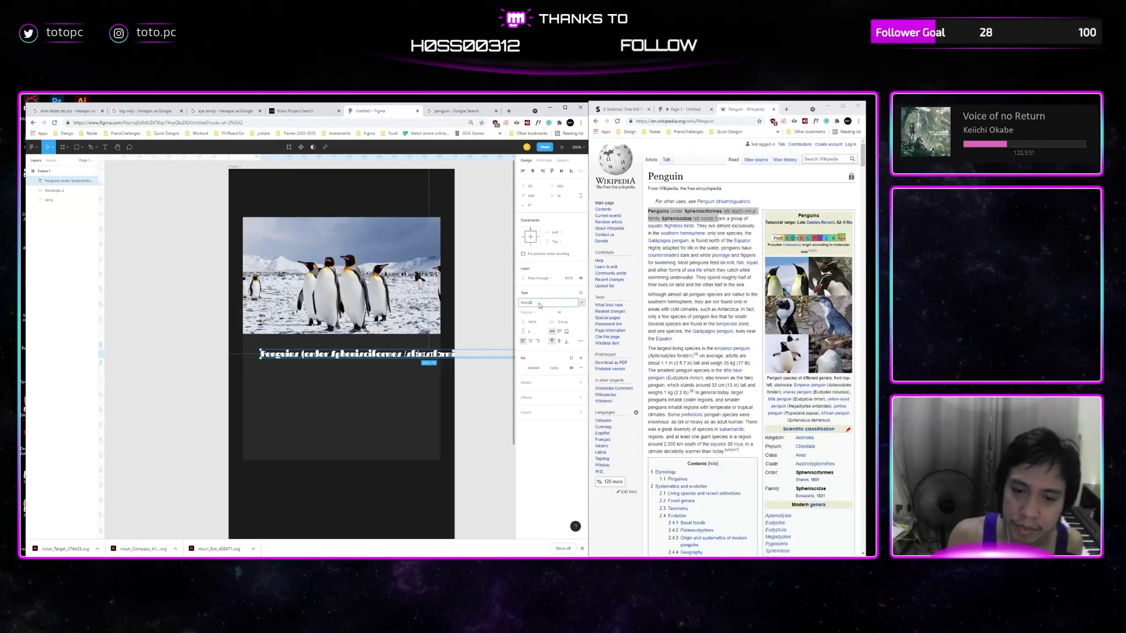
{"action": "key", "text": "Return"}
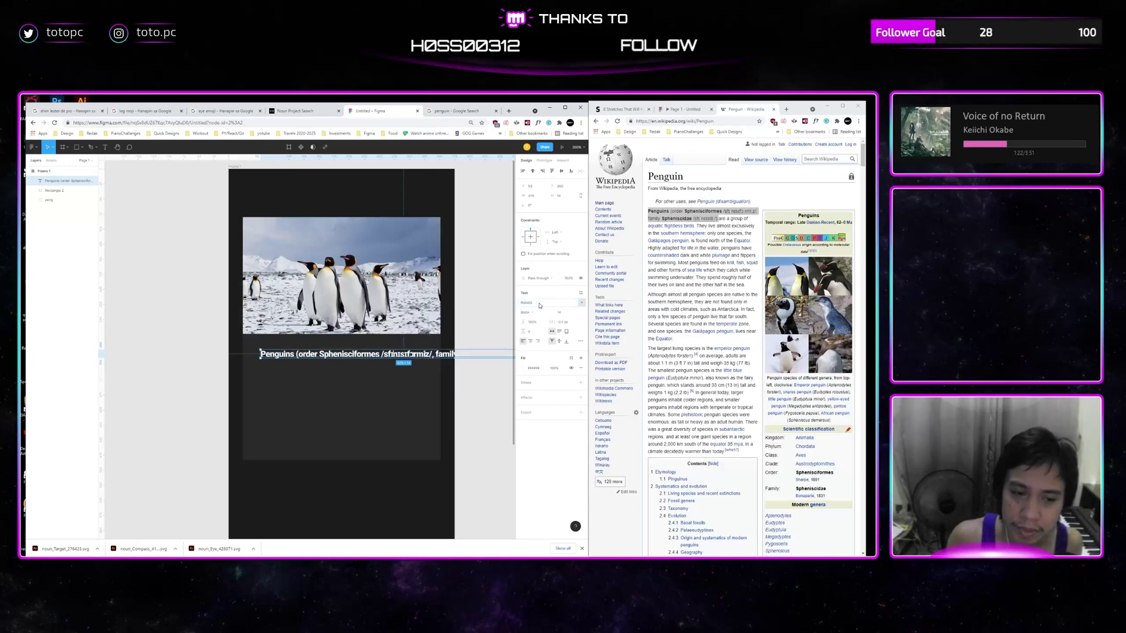
Resize the text box to fit inside the dark card and shorten its text to "Penguins"
{"action": "left_click", "coordinate": [480, 327]}
{"action": "left_click_drag", "start_coordinate": [423, 348], "coordinate": [223, 382]}
{"action": "key", "text": "shift+0"}
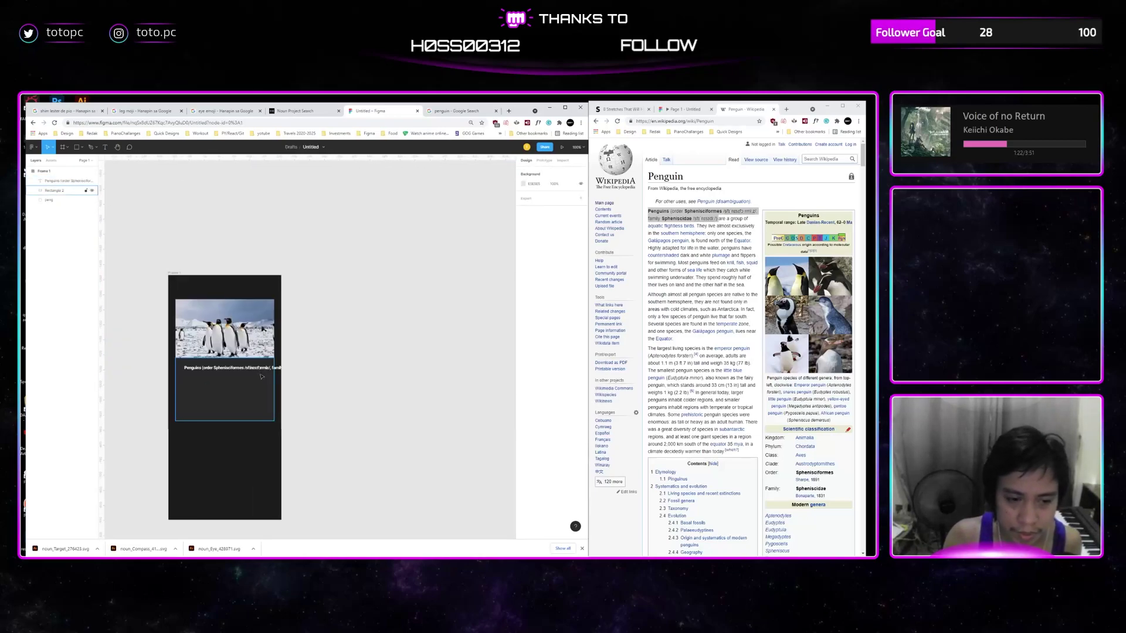
{"action": "left_click", "coordinate": [267, 368]}
{"action": "mouse_move", "coordinate": [329, 369]}
{"action": "left_mouse_down"}
{"action": "mouse_move", "coordinate": [271, 370]}
{"action": "mouse_move", "coordinate": [337, 371]}
{"action": "mouse_move", "coordinate": [317, 387]}
{"action": "mouse_move", "coordinate": [344, 388]}
{"action": "mouse_move", "coordinate": [331, 388]}
{"action": "left_mouse_up"}
{"action": "key", "text": "ctrl+plus"}
{"action": "left_click_drag", "start_coordinate": [256, 387], "coordinate": [279, 403]}
{"action": "double_click", "coordinate": [251, 387]}
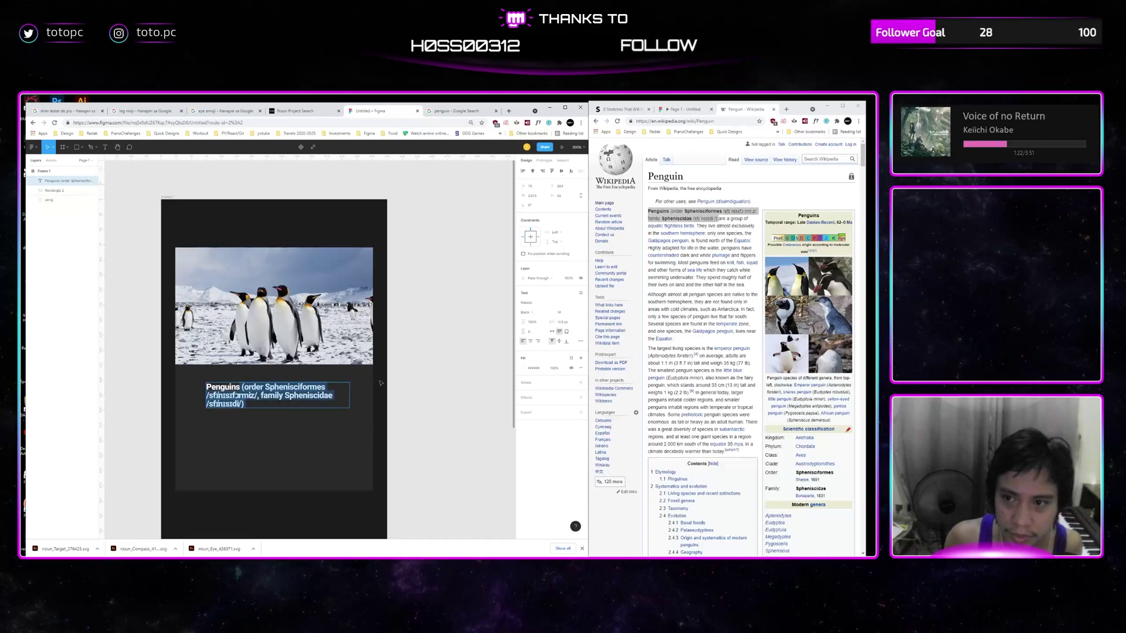
{"action": "key", "text": "BackSpace"}
Copy "are a group of aquatic flightless birds." from the Wikipedia article into a duplicate text layer below the "Penguins" title
{"action": "left_click", "coordinate": [720, 216]}
{"action": "left_click_drag", "start_coordinate": [698, 226], "coordinate": [719, 218]}
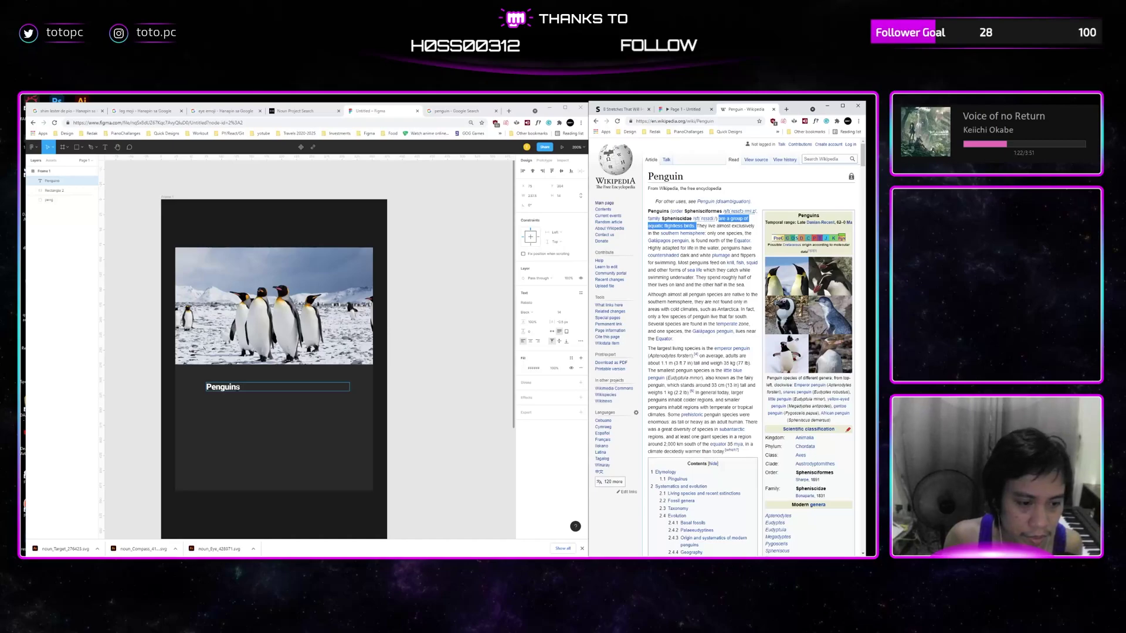
{"action": "left_click", "coordinate": [408, 408]}
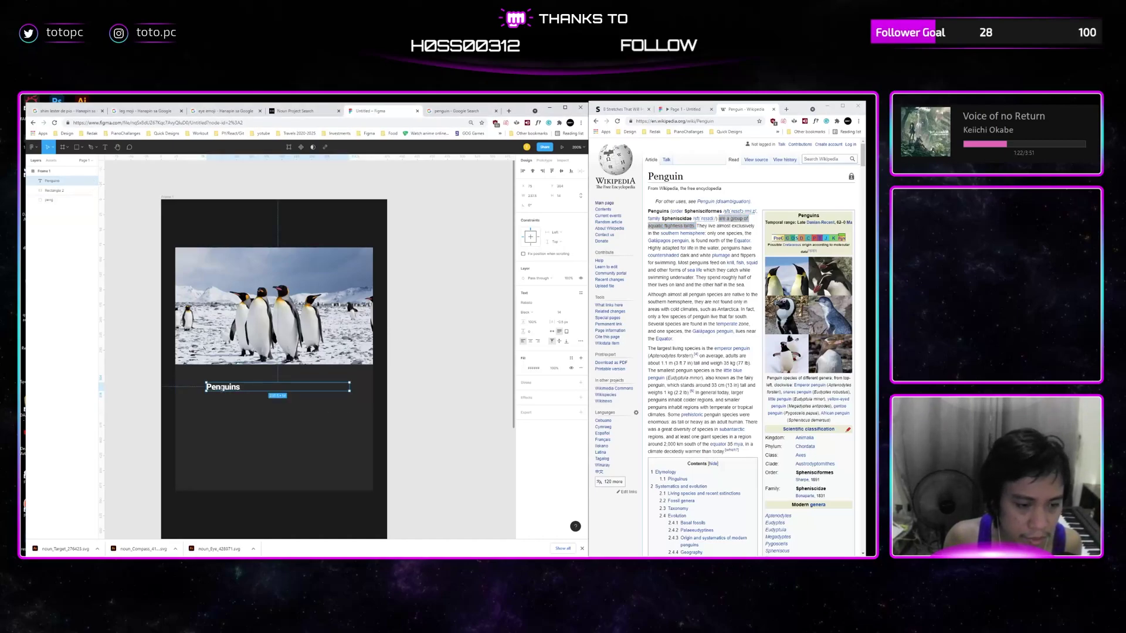
{"action": "mouse_move", "coordinate": [232, 389]}
{"action": "left_mouse_down"}
{"action": "mouse_move", "coordinate": [219, 383]}
{"action": "mouse_move", "coordinate": [219, 405]}
{"action": "left_mouse_up"}
{"action": "double_click", "coordinate": [219, 405]}
{"action": "type", "text": "are a group of aquatic flightless birds."}
Remove the bold weight from the description text below the "Penguins" title
{"action": "key", "text": "ctrl+a"}
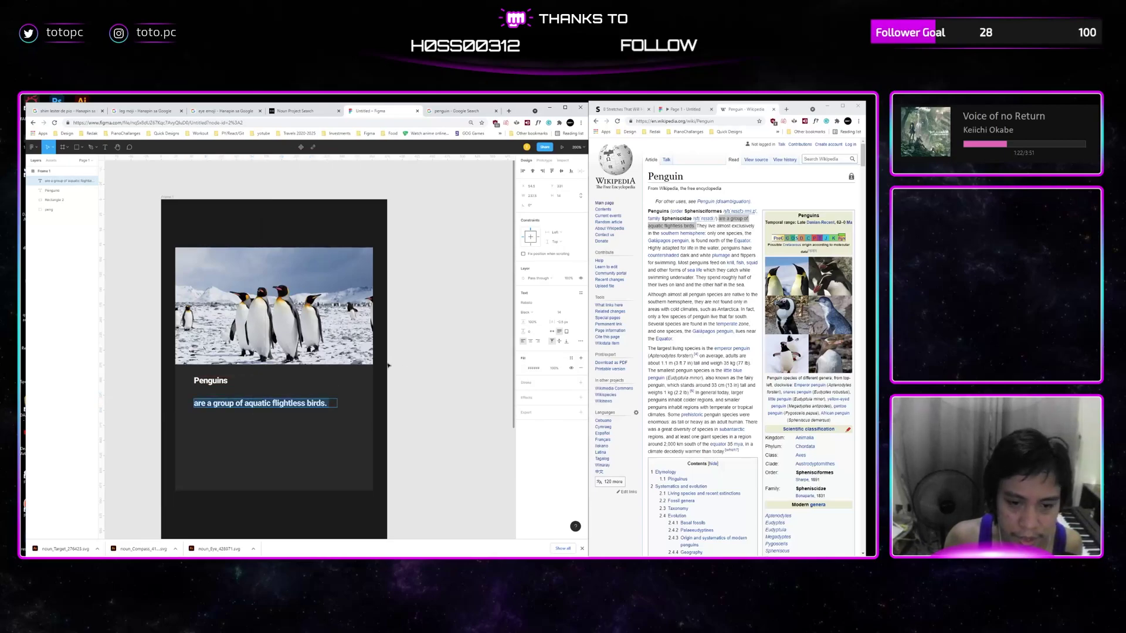
{"action": "key", "text": "ctrl+b"}
{"action": "key", "text": "Return"}
{"action": "left_click", "coordinate": [410, 356]}
Increase the "Penguins" title's font size and move the description closer beneath it
{"action": "left_click", "coordinate": [246, 381]}
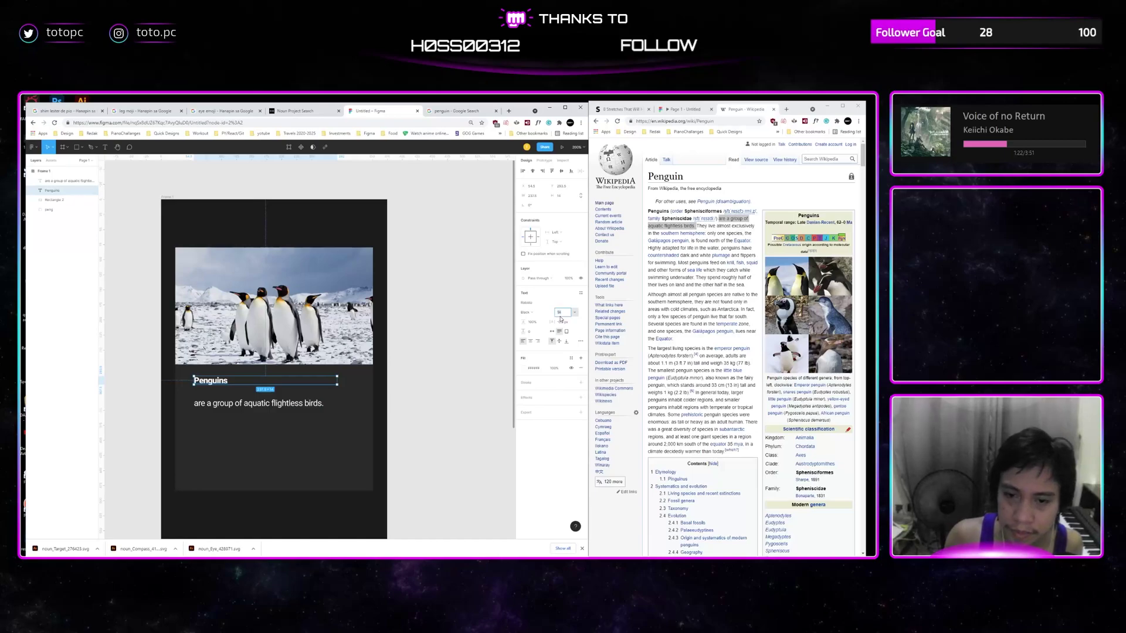
{"action": "key", "text": "Return"}
{"action": "left_click_drag", "start_coordinate": [266, 404], "coordinate": [266, 395]}
{"action": "scroll", "coordinate": [266, 396], "scroll_direction": "left", "scroll_amount": 3}
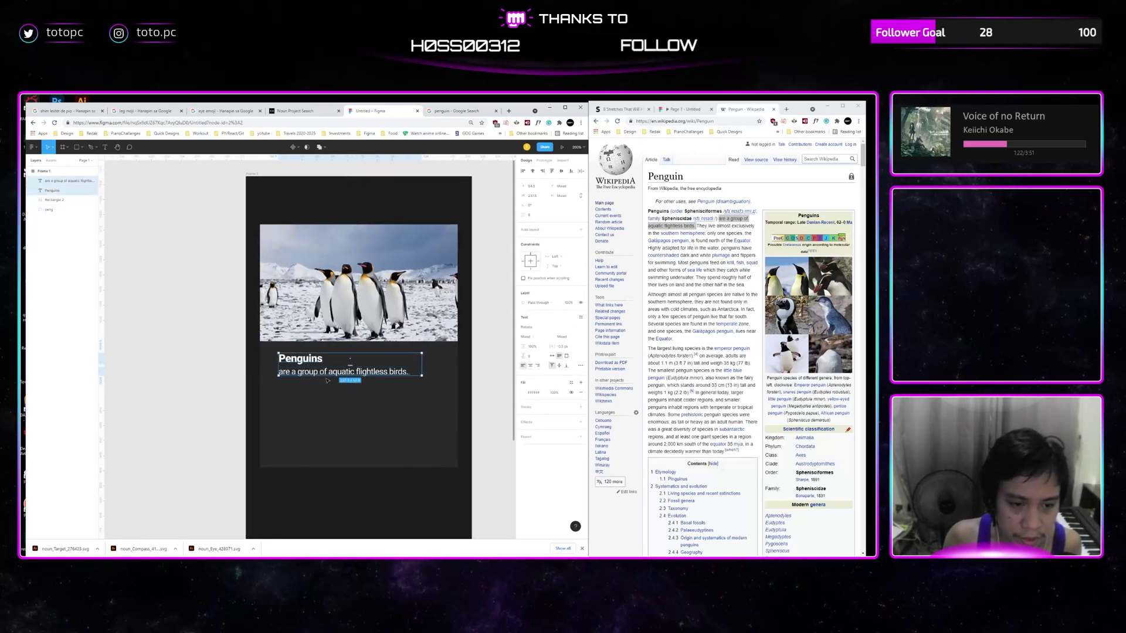
Shorten the dark card body by raising its lower edge
{"action": "left_click", "coordinate": [355, 451]}
{"action": "left_click_drag", "start_coordinate": [345, 467], "coordinate": [399, 402]}
{"action": "left_click", "coordinate": [387, 444]}
Draw a small open downward chevron with the Pen tool in the empty area below the card
{"action": "key", "text": "p"}
{"action": "left_click", "coordinate": [342, 415]}
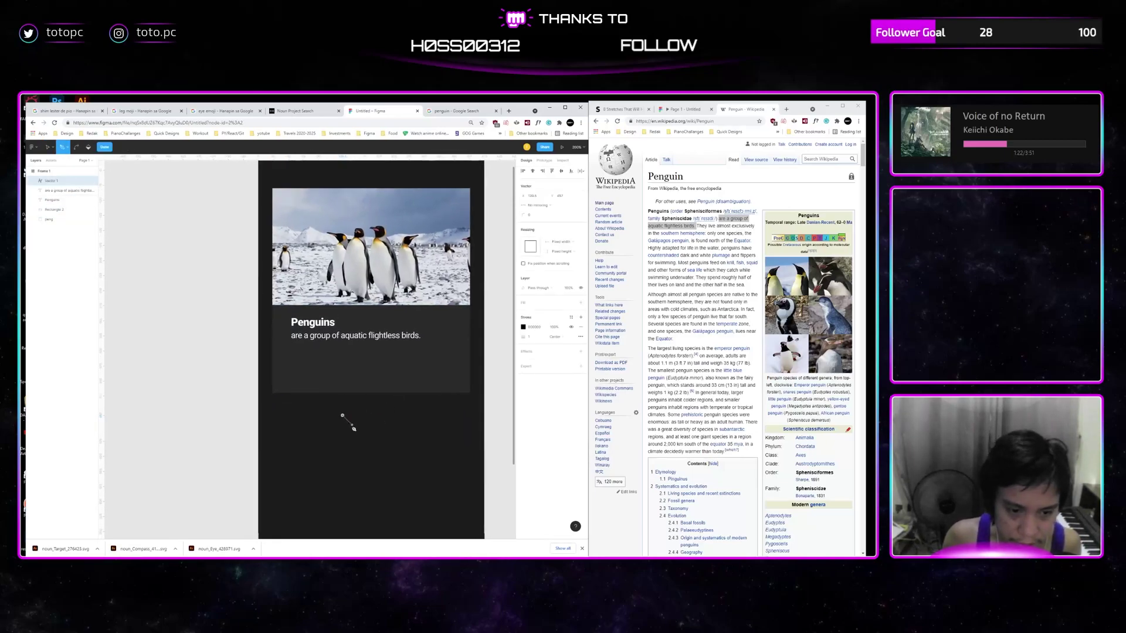
{"action": "left_click", "coordinate": [352, 426]}
{"action": "left_click", "coordinate": [363, 416]}
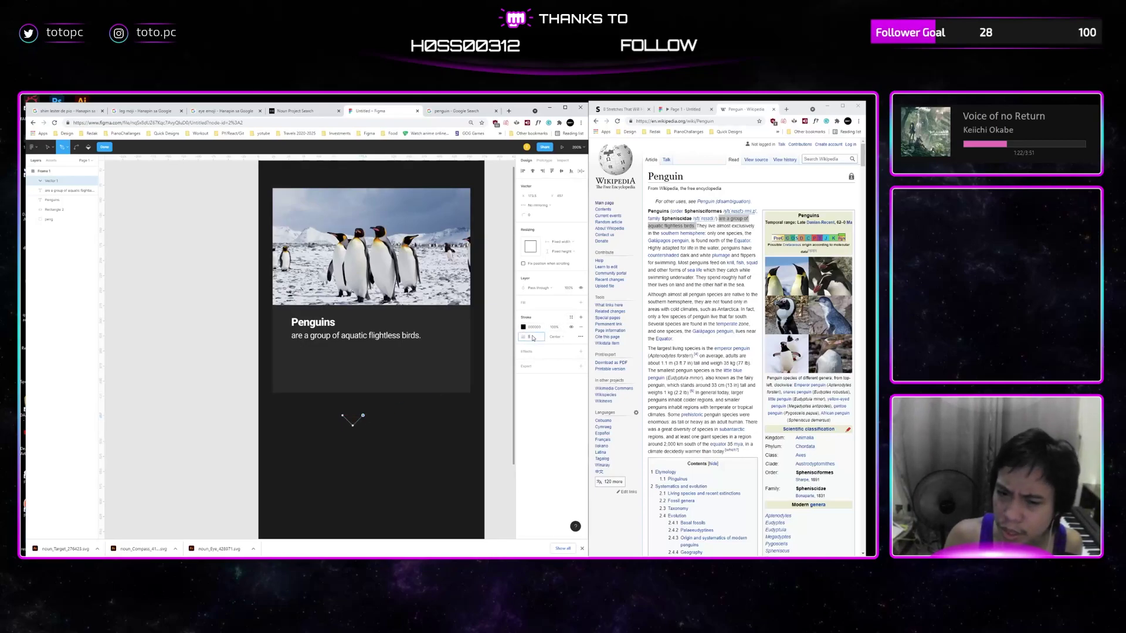
Set the chevron's stroke alignment to Center and its stroke colour to white (fff)
{"action": "left_click", "coordinate": [554, 340]}
{"action": "left_click", "coordinate": [557, 346]}
{"action": "left_click", "coordinate": [554, 336]}
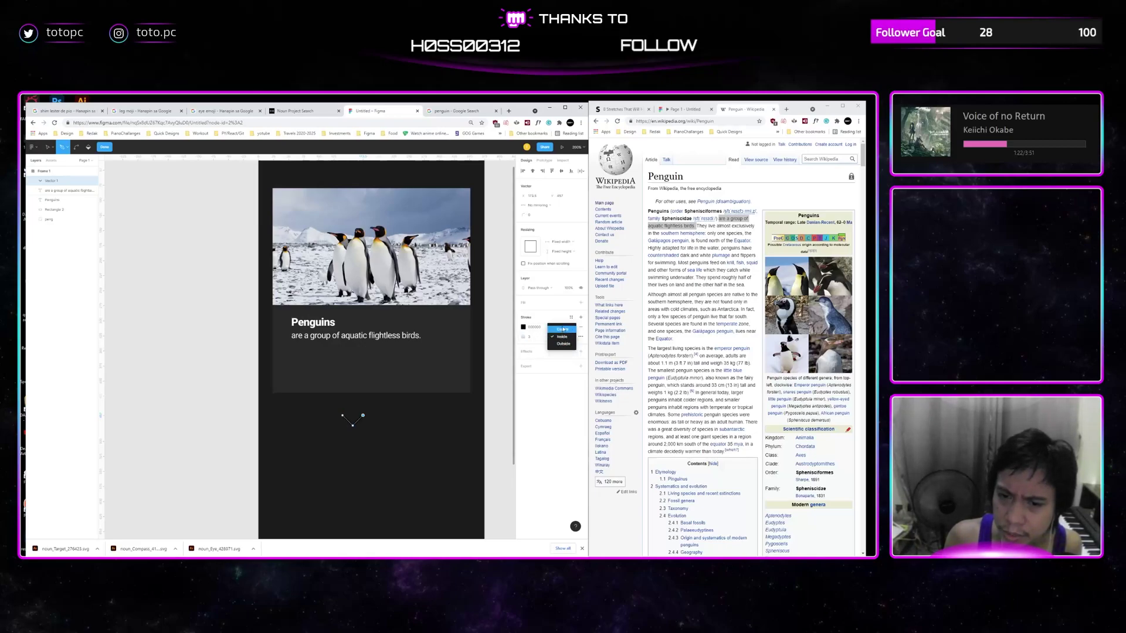
{"action": "left_click", "coordinate": [553, 328]}
{"action": "left_click", "coordinate": [523, 326]}
{"action": "type", "text": "fff"}
{"action": "key", "text": "Return"}
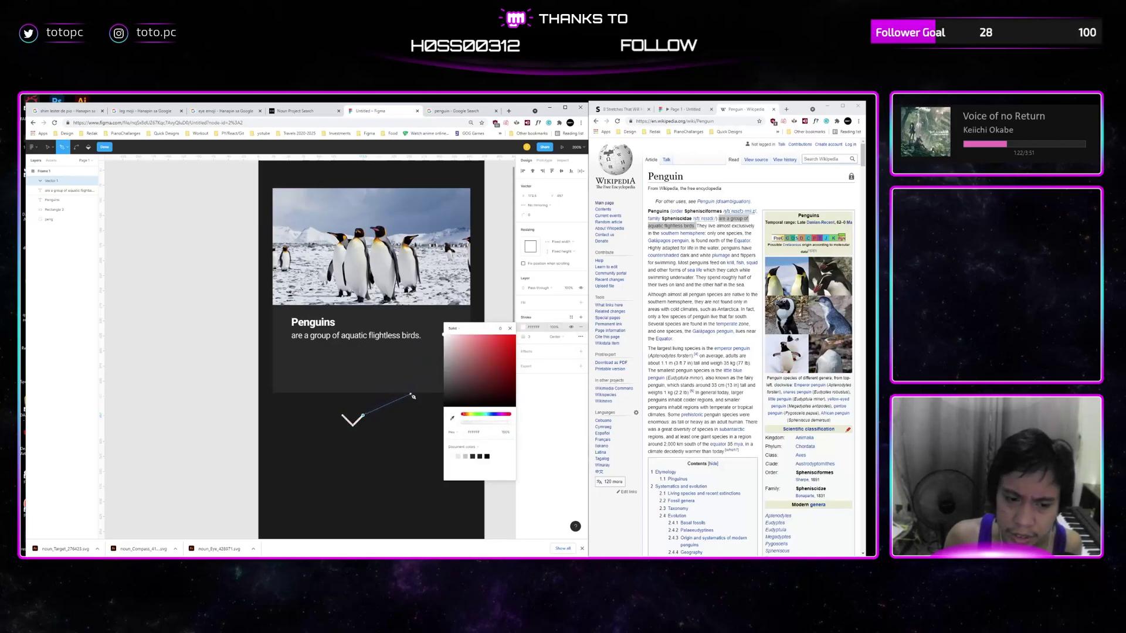
Finish the chevron path, move it into the lower part of the dark card body, and shorten the body slightly
{"action": "left_click", "coordinate": [435, 422]}
{"action": "key", "text": "Escape"}
{"action": "key", "text": "Escape"}
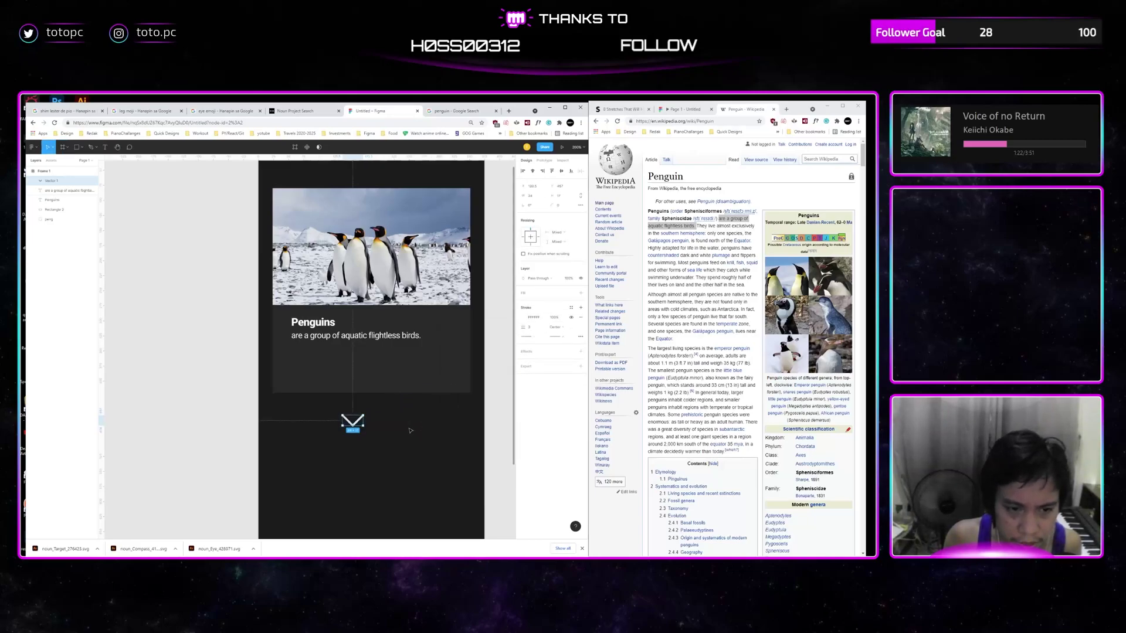
{"action": "left_click_drag", "start_coordinate": [359, 424], "coordinate": [371, 380]}
{"action": "left_click", "coordinate": [371, 384]}
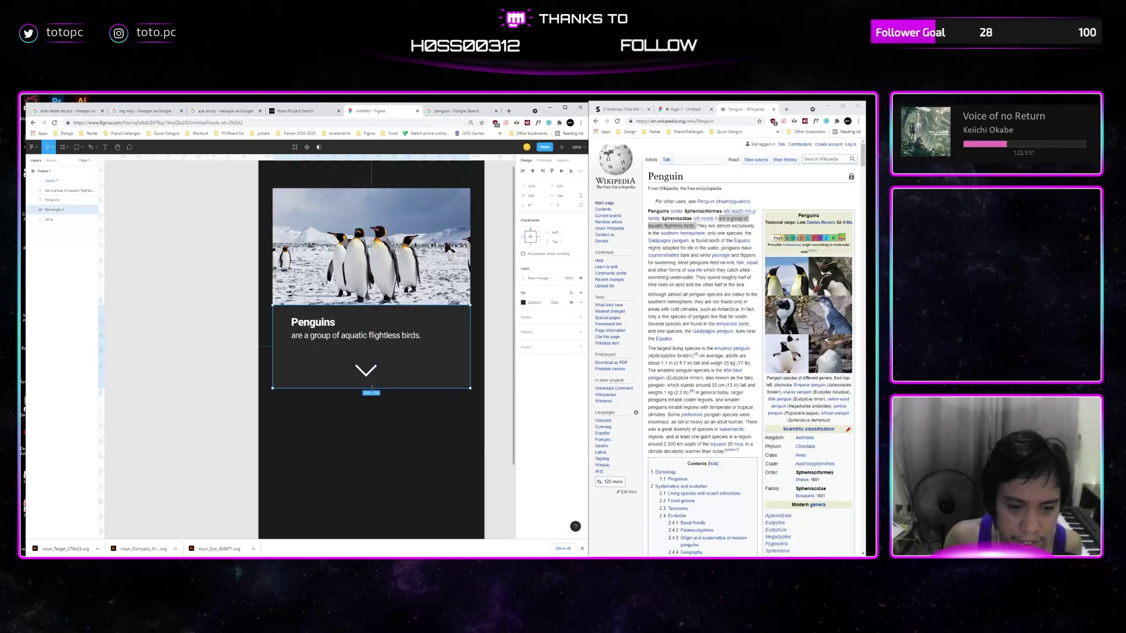
Adjust the chevron's vertical position between the description and the lower edge of the dark card body
{"action": "key", "text": "shift+Up"}
{"action": "key", "text": "shift+Up"}
{"action": "key", "text": "ctrl+z"}
{"action": "key", "text": "shift+Up"}
{"action": "key", "text": "ctrl+z"}
{"action": "left_click", "coordinate": [374, 371]}
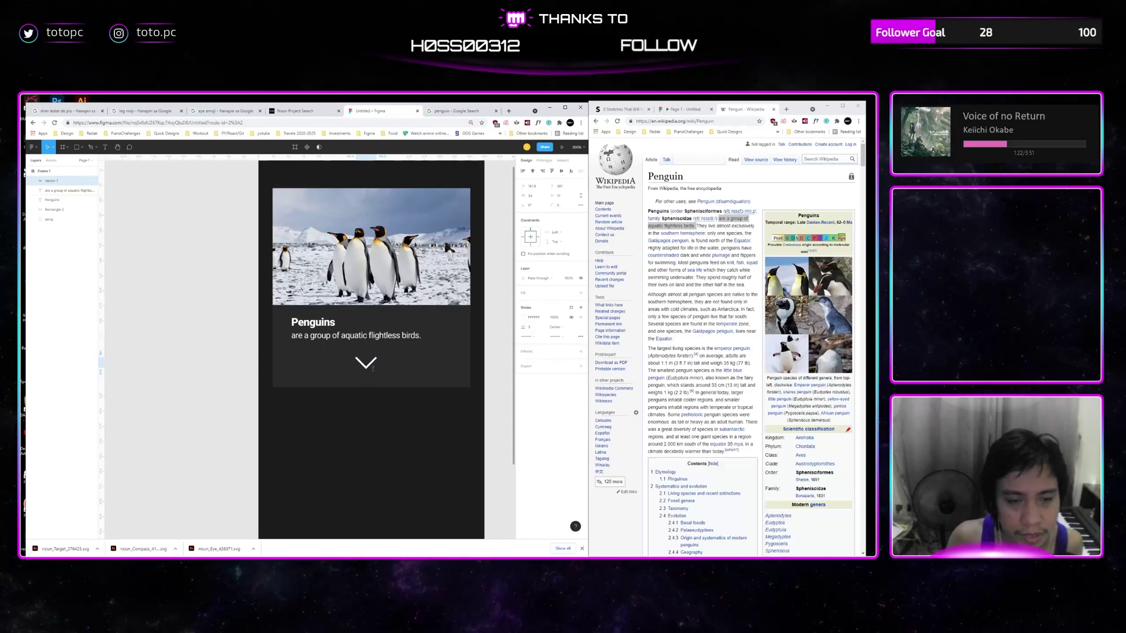
{"action": "left_click_drag", "start_coordinate": [373, 368], "coordinate": [362, 412]}
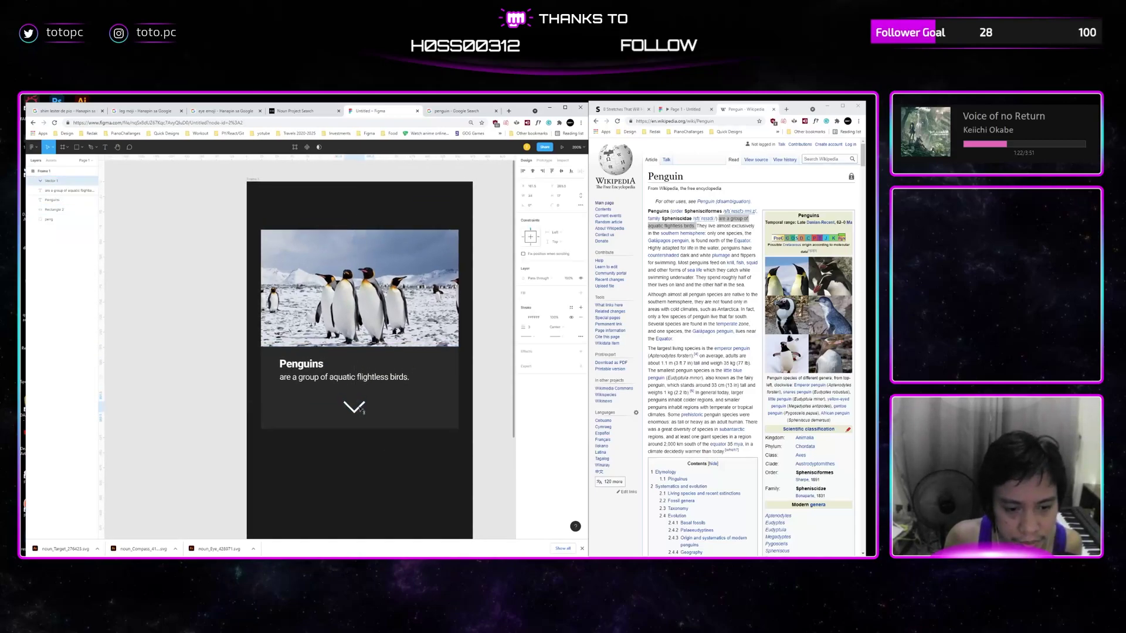
{"action": "left_click_drag", "start_coordinate": [361, 411], "coordinate": [369, 398]}
Shift the "Penguins" title and its description together slightly to the left within the card
{"action": "left_click", "coordinate": [463, 441]}
{"action": "left_click_drag", "start_coordinate": [470, 441], "coordinate": [256, 250]}
{"action": "scroll", "coordinate": [247, 241], "scroll_direction": "down", "scroll_amount": 2}
{"action": "left_click", "coordinate": [311, 325]}
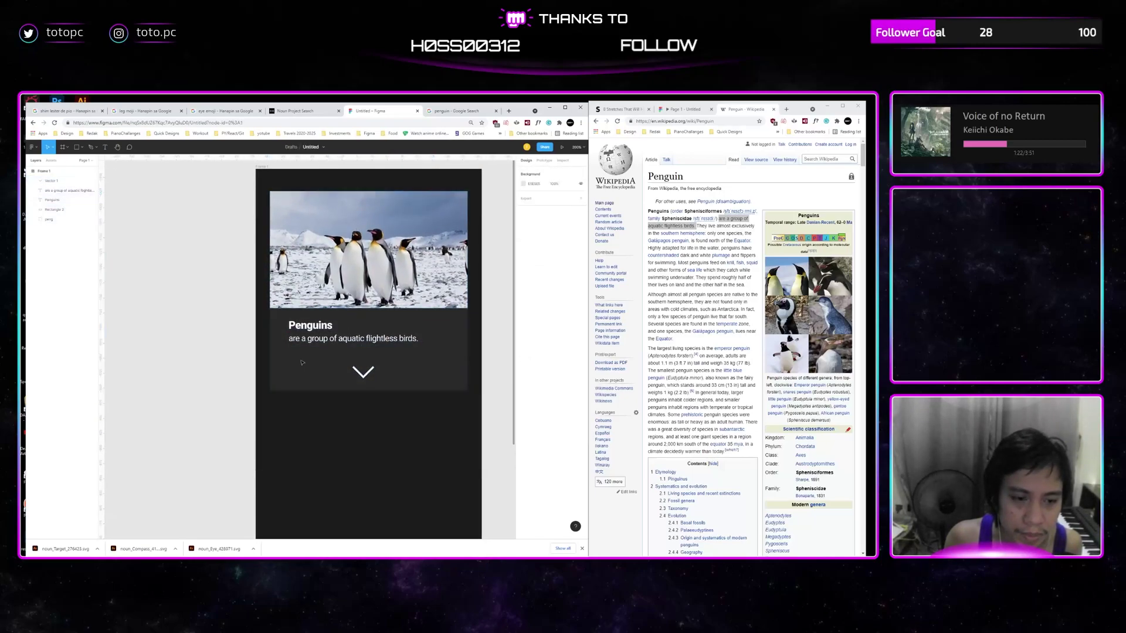
{"action": "left_click", "coordinate": [304, 340], "text": "shift"}
{"action": "left_click_drag", "start_coordinate": [304, 340], "coordinate": [299, 340]}
{"action": "left_click", "coordinate": [370, 416]}
{"action": "scroll", "coordinate": [370, 416], "scroll_direction": "down", "scroll_amount": 2}
{"action": "key", "text": "ctrl+minus"}
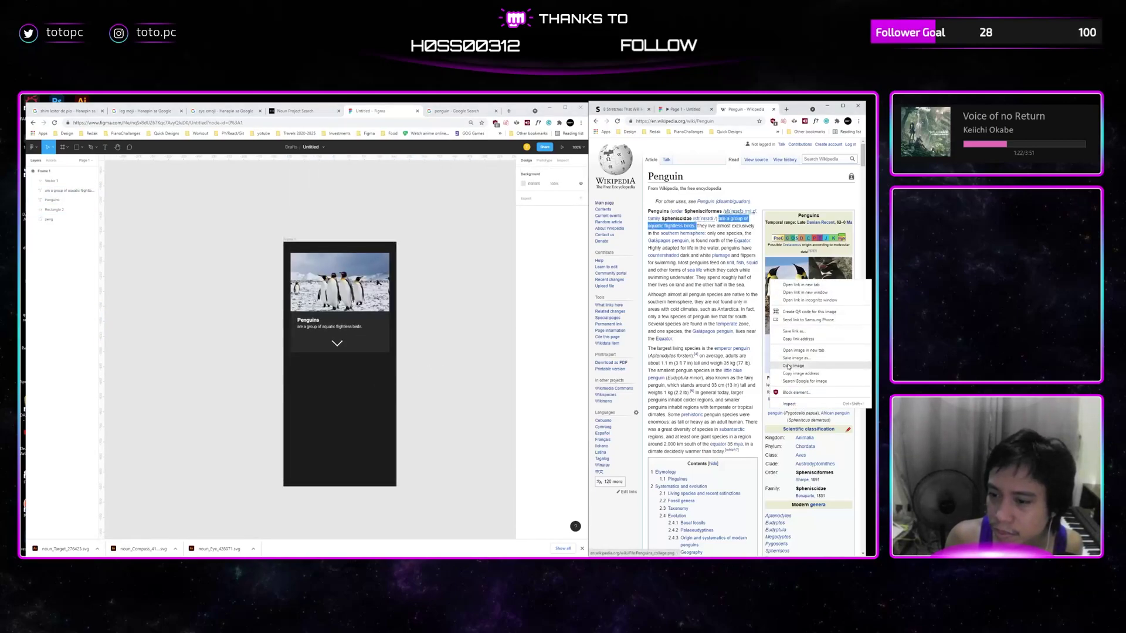
Try pasting the copied Wikipedia penguin image below the card and remove it again
{"action": "key", "text": "ctrl+v"}
{"action": "left_click_drag", "start_coordinate": [321, 364], "coordinate": [347, 403]}
{"action": "key", "text": "Delete"}
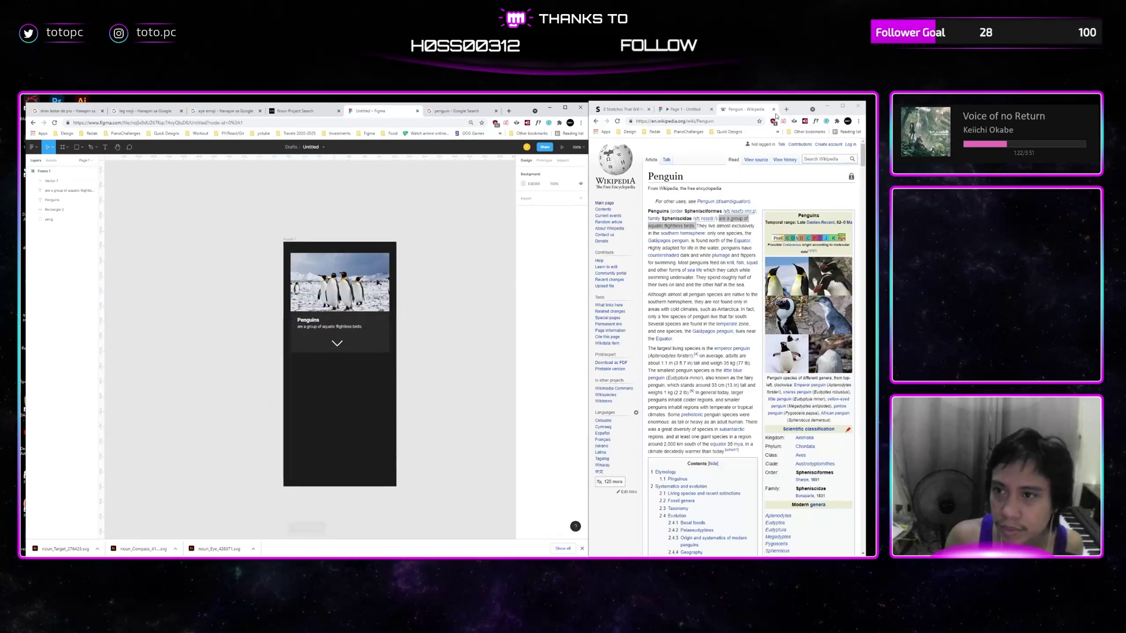
Search Google for "penguin" in a new browser page and show the image results
{"action": "left_click", "coordinate": [786, 109]}
{"action": "type", "text": "["}
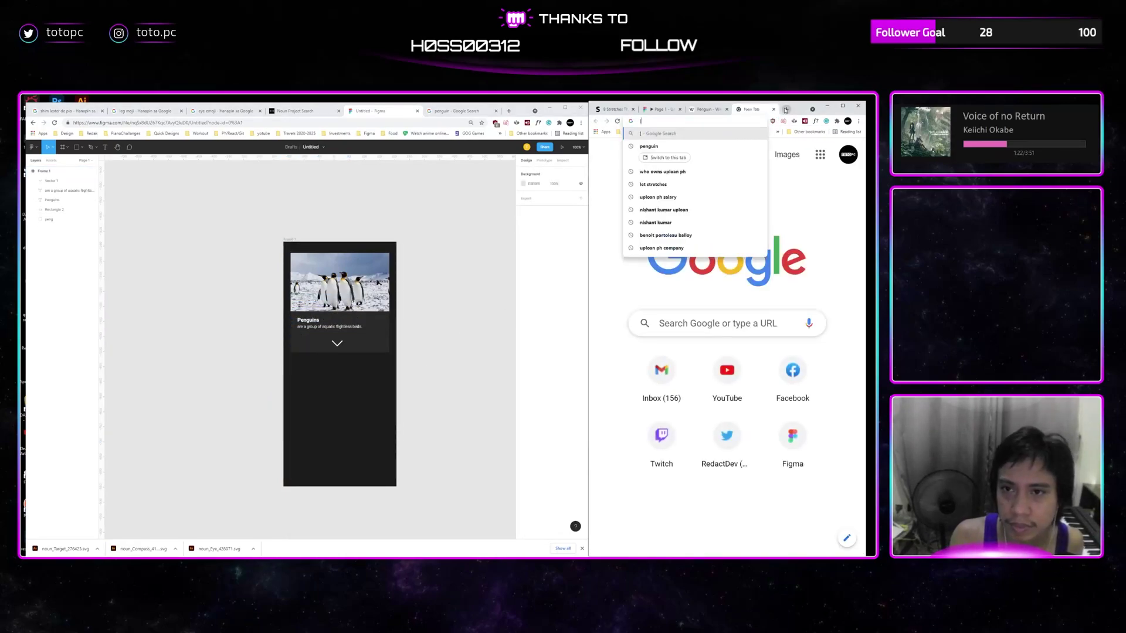
{"action": "key", "text": "BackSpace"}
{"action": "type", "text": "penguin"}
{"action": "key", "text": "Return"}
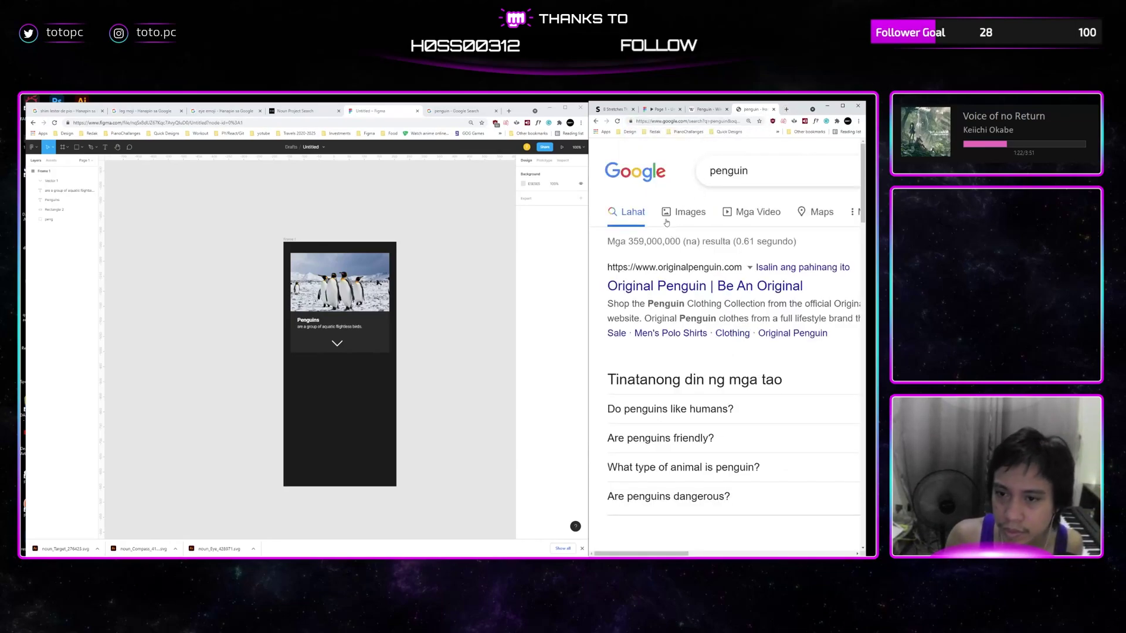
{"action": "left_click", "coordinate": [679, 214]}
Copy the WWF photo of penguins on ice from the image results and return to the Figma canvas
{"action": "scroll", "coordinate": [753, 265], "scroll_direction": "down", "scroll_amount": 1}
{"action": "right_click", "coordinate": [690, 347]}
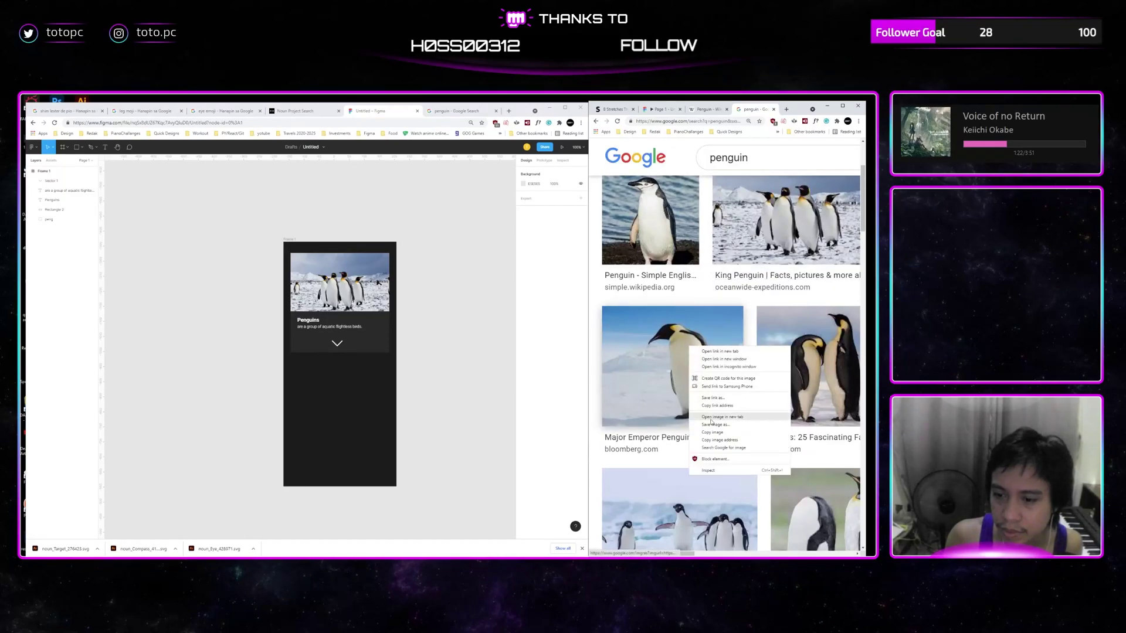
{"action": "left_click", "coordinate": [733, 354]}
{"action": "scroll", "coordinate": [722, 369], "scroll_direction": "down", "scroll_amount": 4}
{"action": "right_click", "coordinate": [703, 391]}
{"action": "left_click", "coordinate": [726, 479]}
{"action": "left_click", "coordinate": [450, 393]}
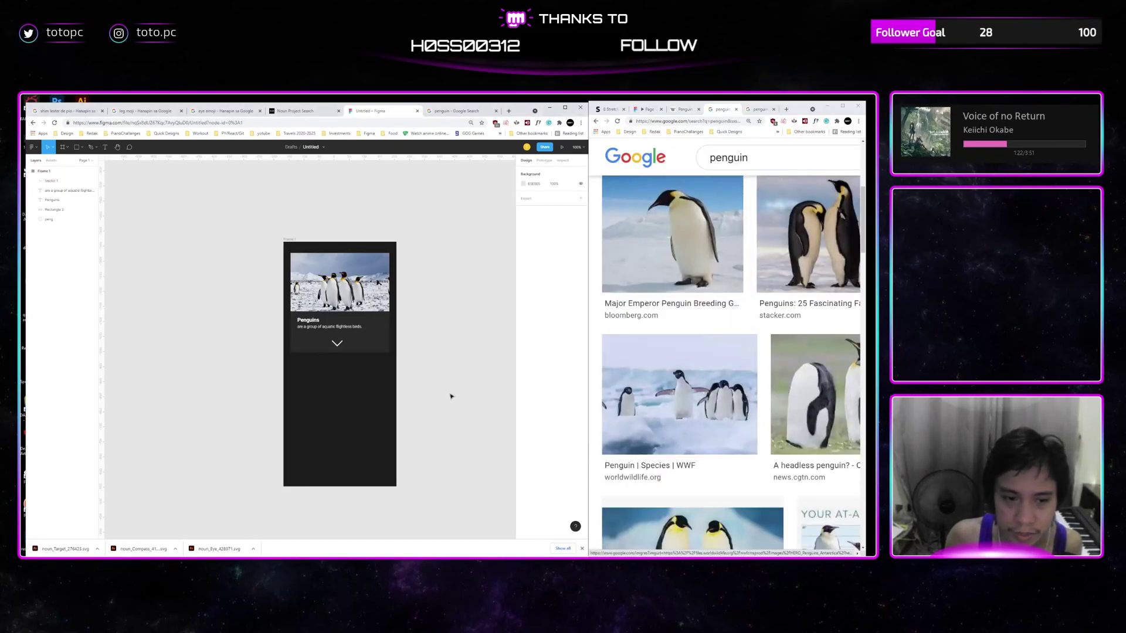
Duplicate all of the penguin card's elements directly below the first card
{"action": "left_click_drag", "start_coordinate": [430, 350], "coordinate": [336, 400]}
{"action": "left_click", "coordinate": [405, 379]}
{"action": "left_click", "coordinate": [378, 394]}
Try to paste the copied photo inside the duplicated card's image group, and undo each paste
{"action": "key", "text": "ctrl+v"}
{"action": "key", "text": "ctrl+z"}
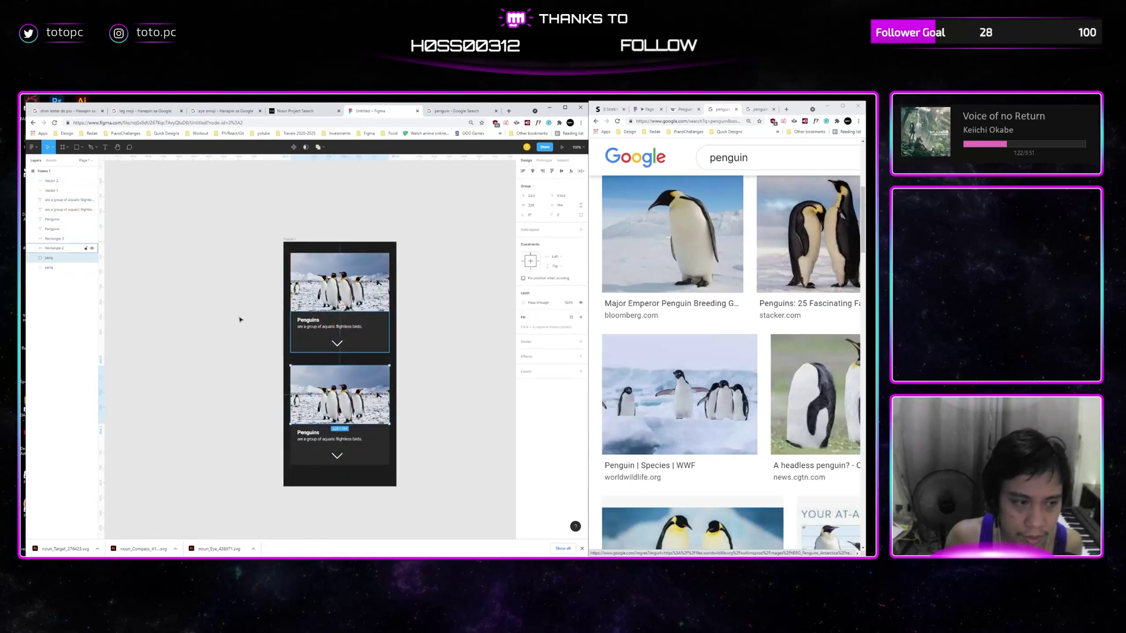
{"action": "left_click", "coordinate": [33, 258]}
{"action": "left_click", "coordinate": [63, 277]}
{"action": "key", "text": "ctrl+v"}
{"action": "key", "text": "ctrl+z"}
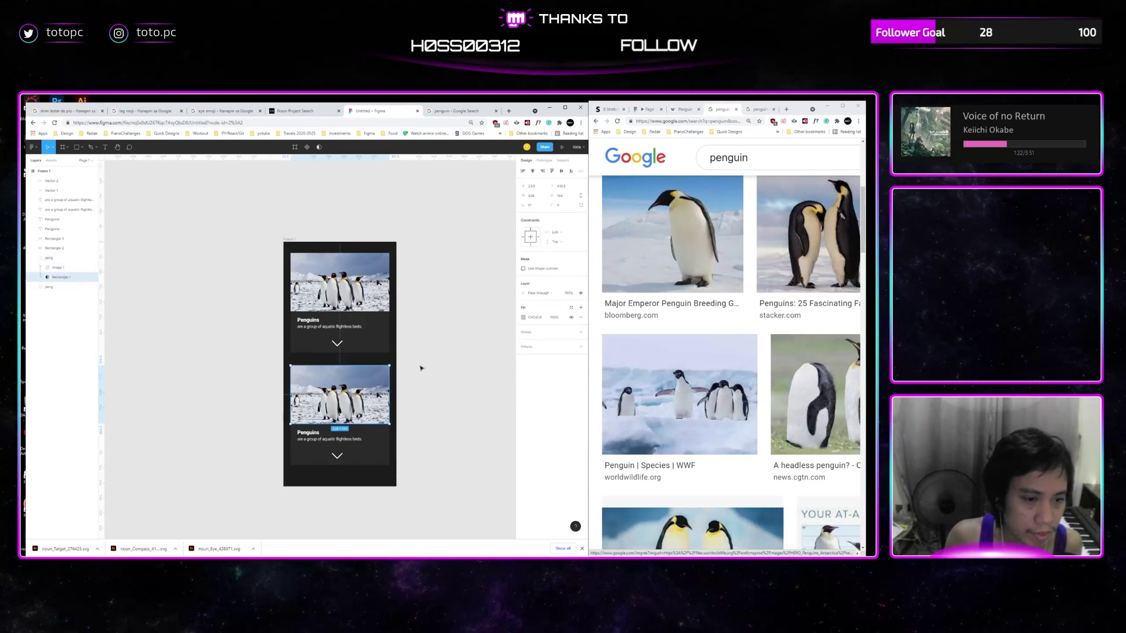
Replace the photo in the second card's mask group with the pasted WWF photo, and rename the group "peng 2"
{"action": "left_click", "coordinate": [421, 368]}
{"action": "key", "text": "ctrl+v"}
{"action": "left_click_drag", "start_coordinate": [327, 353], "coordinate": [355, 396]}
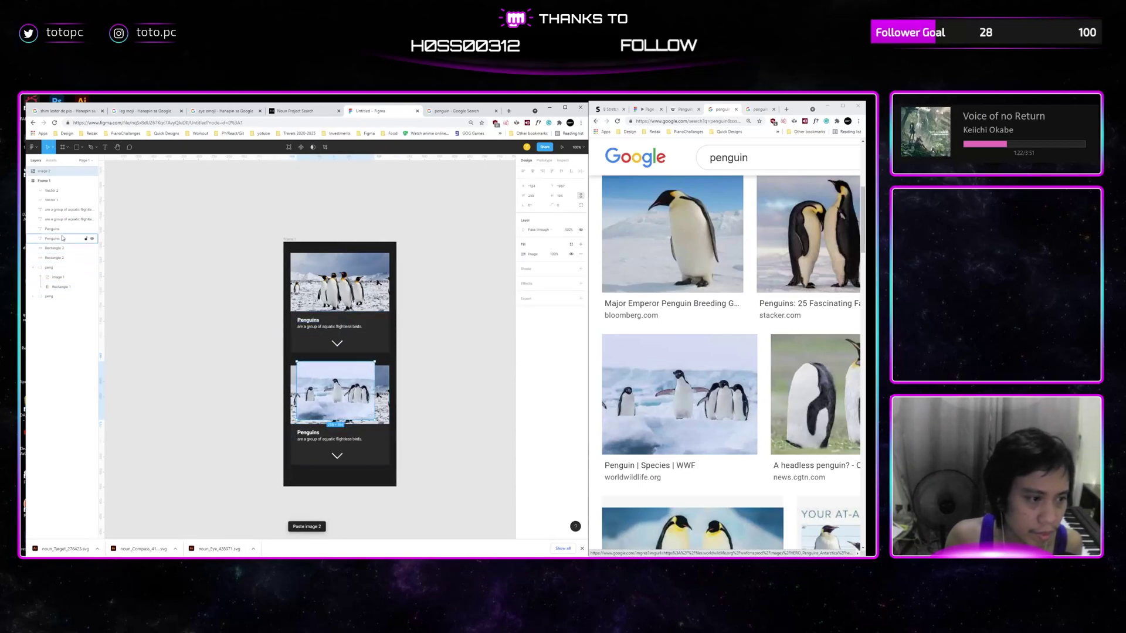
{"action": "left_click_drag", "start_coordinate": [62, 171], "coordinate": [62, 270]}
{"action": "left_click", "coordinate": [51, 259]}
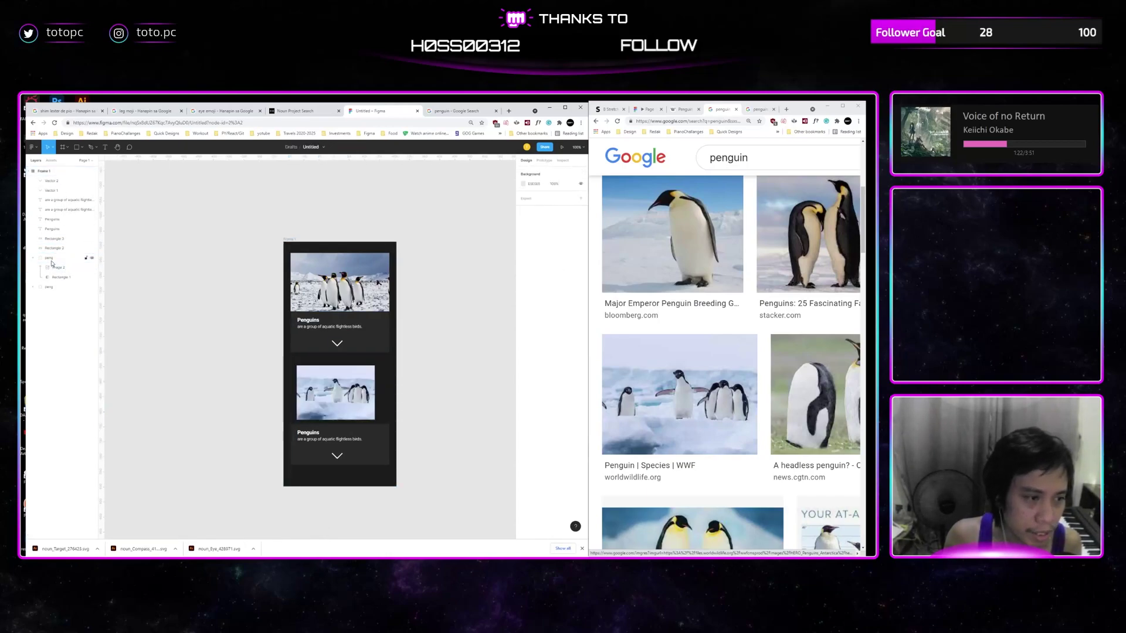
{"action": "double_click", "coordinate": [52, 259]}
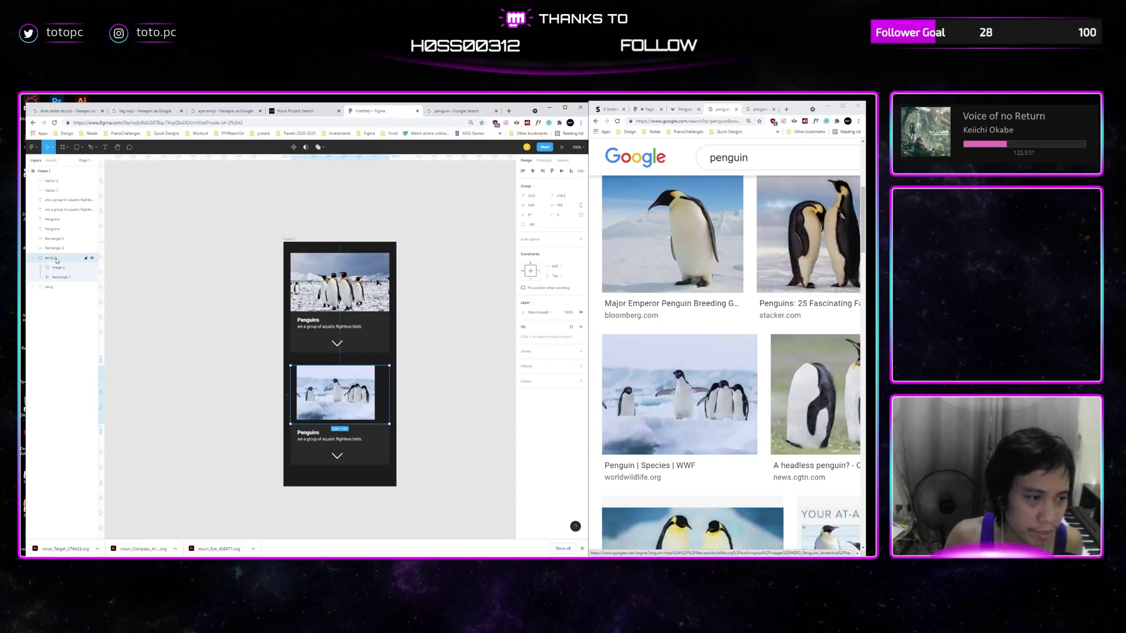
Reposition and enlarge the new photo to fill the second card's image mask, and collapse its layer group
{"action": "left_click", "coordinate": [226, 398]}
{"action": "left_click_drag", "start_coordinate": [231, 398], "coordinate": [236, 377]}
{"action": "key", "text": "ctrl+plus"}
{"action": "double_click", "coordinate": [367, 374]}
{"action": "left_click_drag", "start_coordinate": [367, 374], "coordinate": [355, 382]}
{"action": "left_click_drag", "start_coordinate": [441, 459], "coordinate": [492, 489]}
{"action": "left_click", "coordinate": [259, 349]}
{"action": "left_click", "coordinate": [34, 259]}
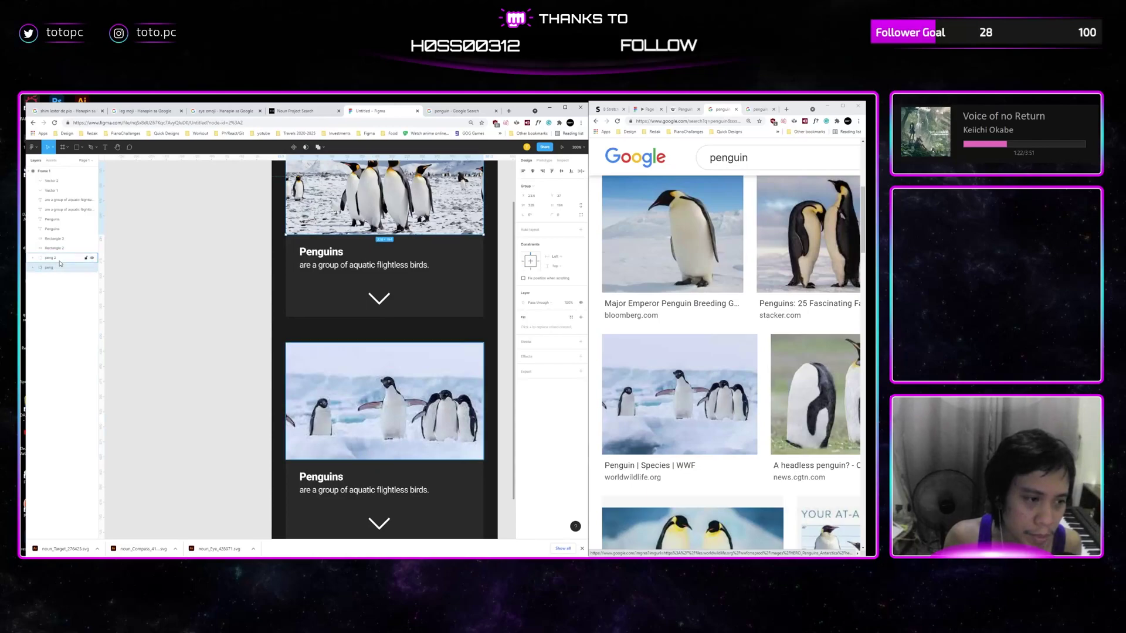
{"action": "key", "text": "shift+1"}
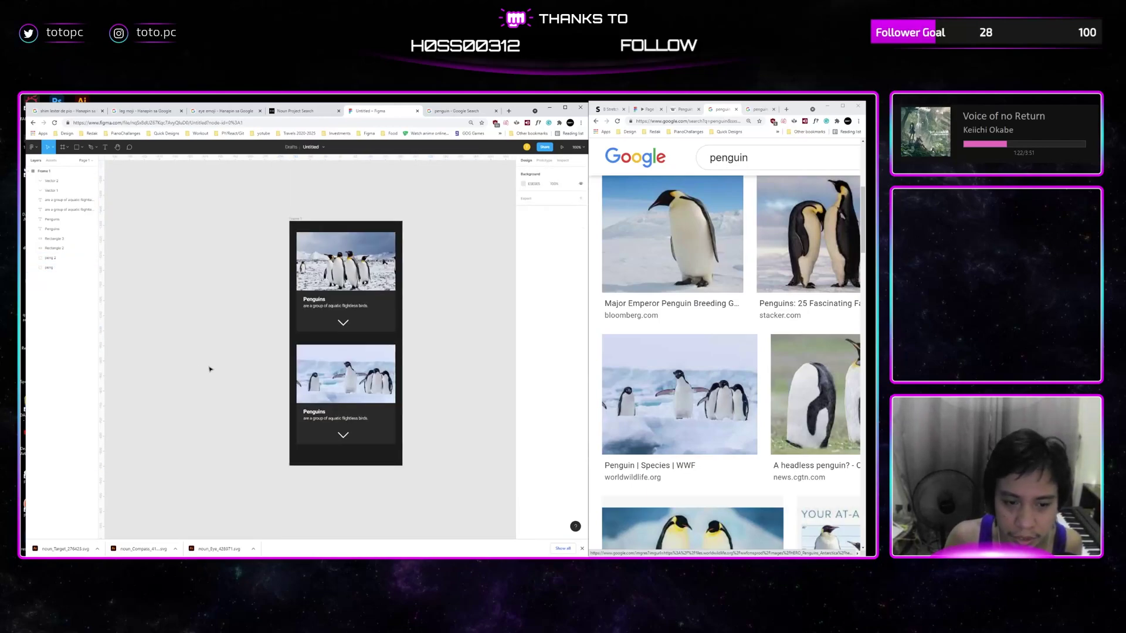
Move the whole second card up to narrow the gap below the first card
{"action": "left_click_drag", "start_coordinate": [353, 355], "coordinate": [348, 364]}
{"action": "key", "text": "ctrl+plus"}
{"action": "scroll", "coordinate": [390, 365], "scroll_direction": "down", "scroll_amount": 1}
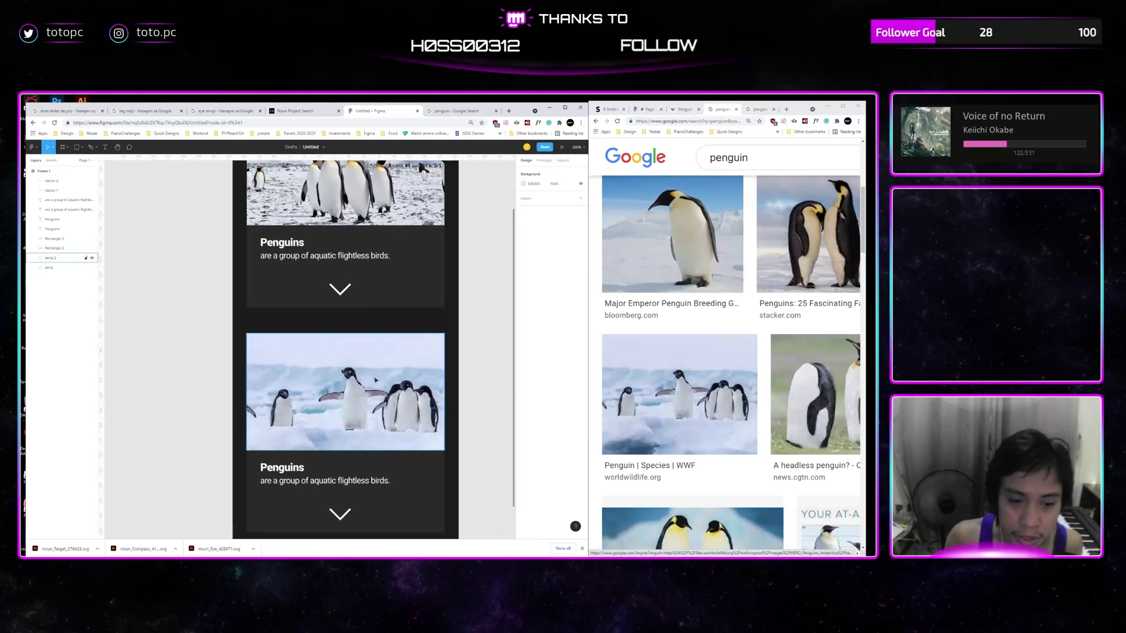
{"action": "left_click", "coordinate": [375, 380]}
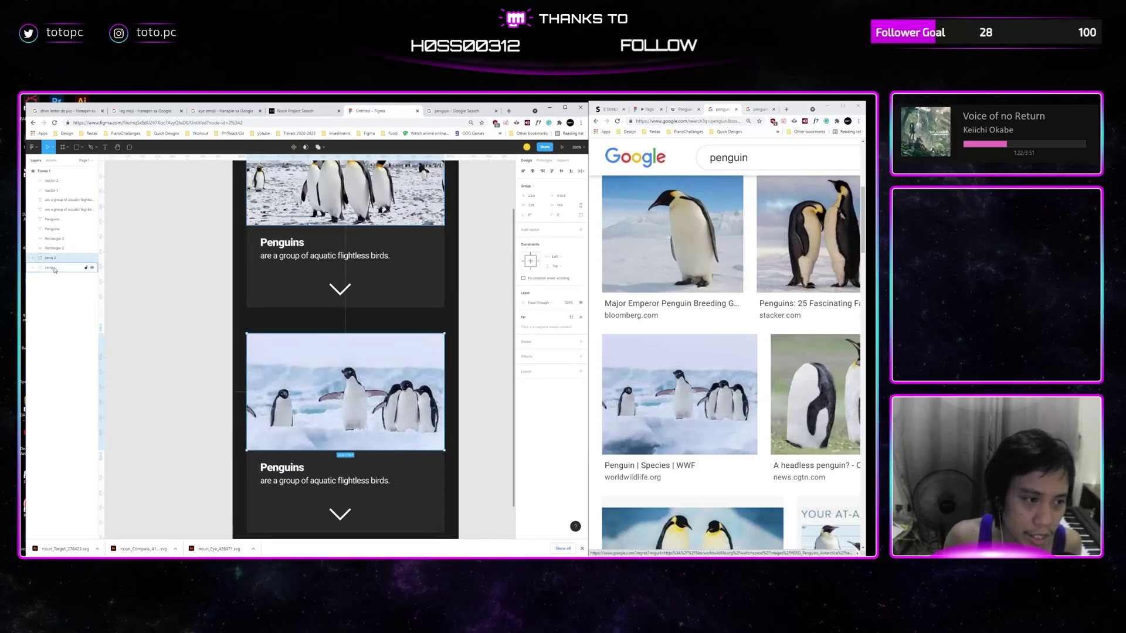
{"action": "key", "text": "ctrl+minus"}
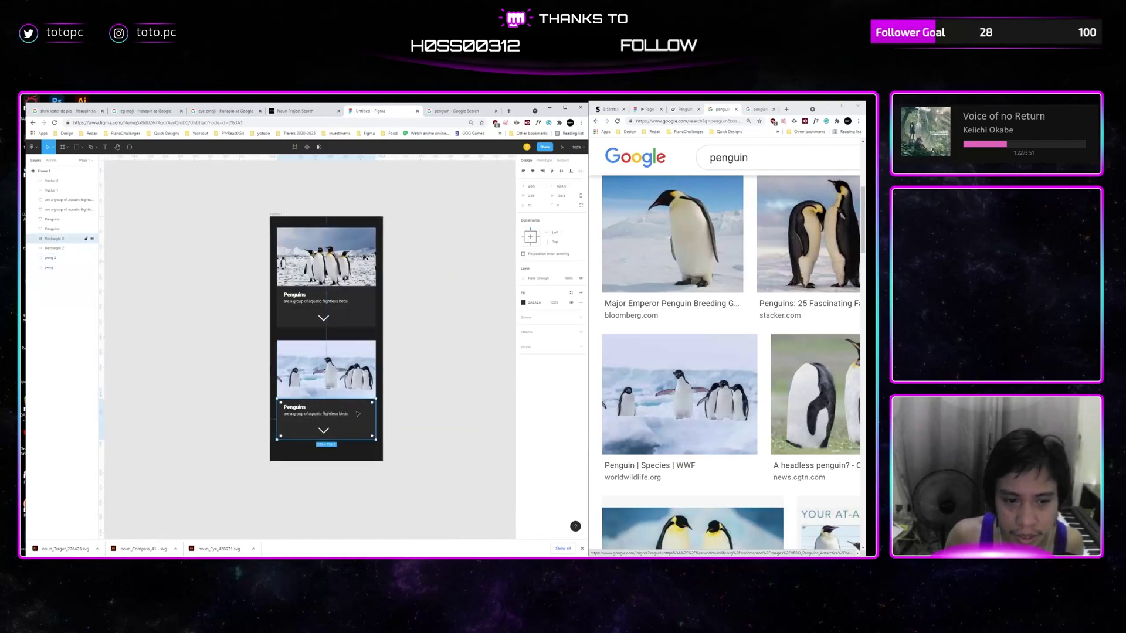
{"action": "left_click_drag", "start_coordinate": [421, 457], "coordinate": [264, 347]}
{"action": "left_click_drag", "start_coordinate": [341, 378], "coordinate": [341, 370]}
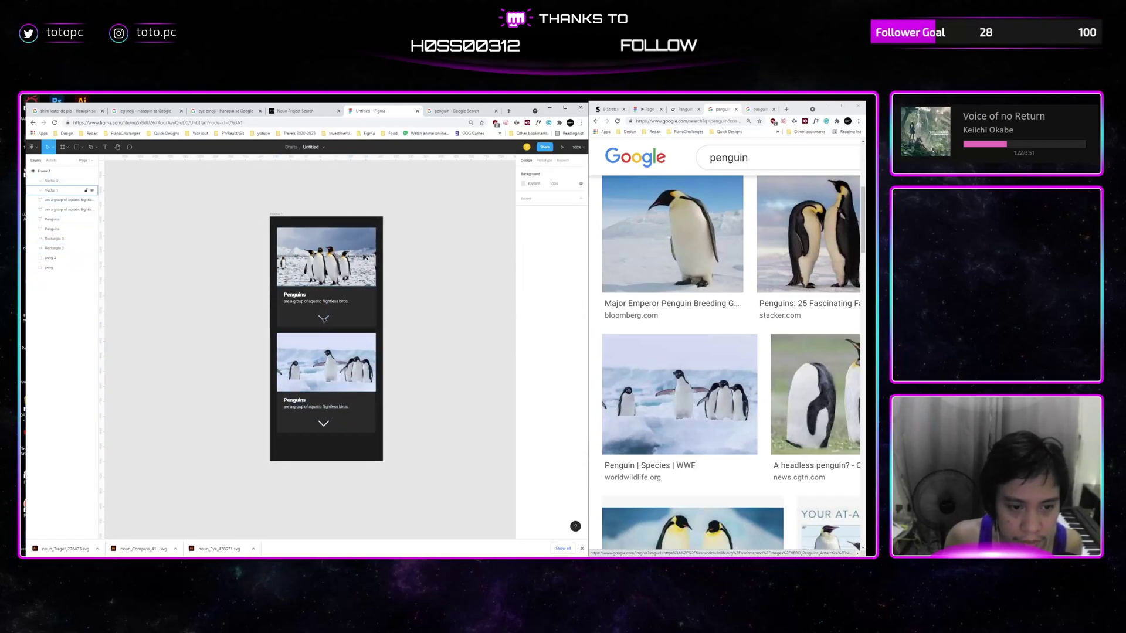
{"action": "left_click", "coordinate": [324, 318]}
{"action": "left_click", "coordinate": [323, 424]}
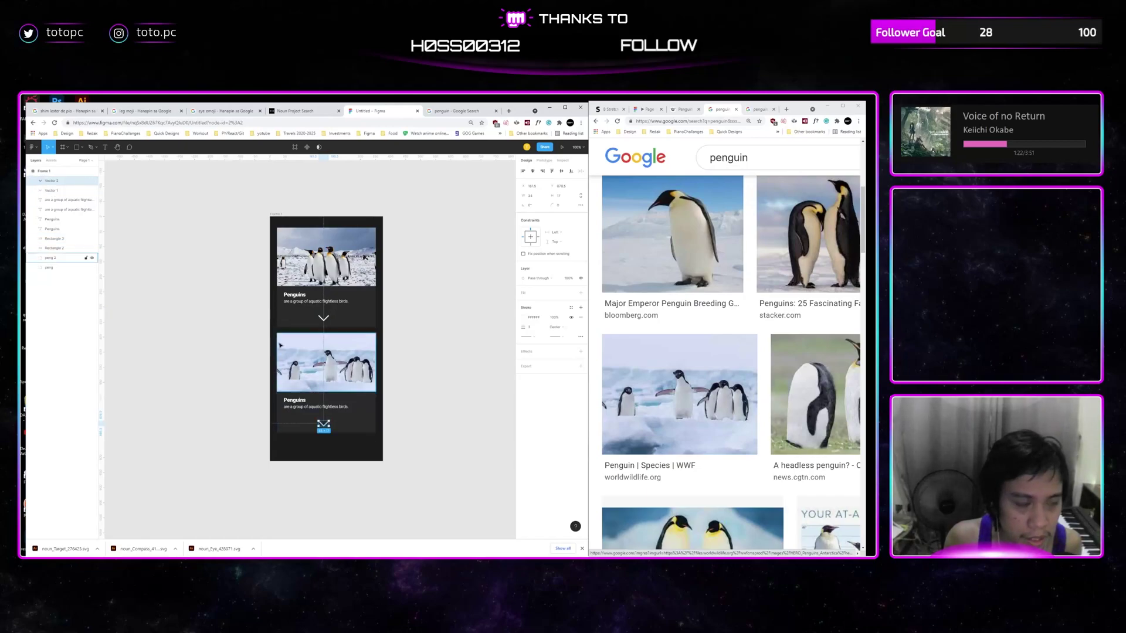
{"action": "left_click", "coordinate": [441, 355]}
Duplicate the whole mobile frame and place the copy to the right of the original with a gap between them
{"action": "left_click_drag", "start_coordinate": [441, 355], "coordinate": [479, 400]}
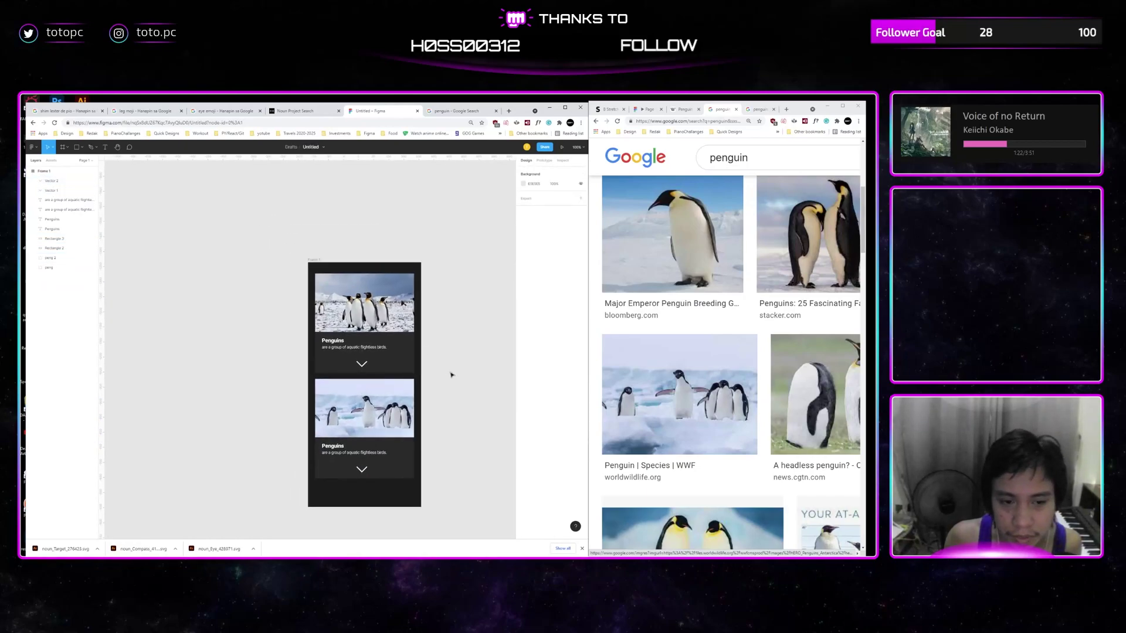
{"action": "scroll", "coordinate": [457, 352], "scroll_direction": "right", "scroll_amount": 2}
{"action": "left_click", "coordinate": [285, 257]}
{"action": "mouse_move", "coordinate": [284, 256]}
{"action": "left_mouse_down"}
{"action": "mouse_move", "coordinate": [451, 256]}
{"action": "mouse_move", "coordinate": [273, 265]}
{"action": "left_mouse_up"}
{"action": "left_click", "coordinate": [455, 270]}
{"action": "left_click_drag", "start_coordinate": [382, 284], "coordinate": [431, 285]}
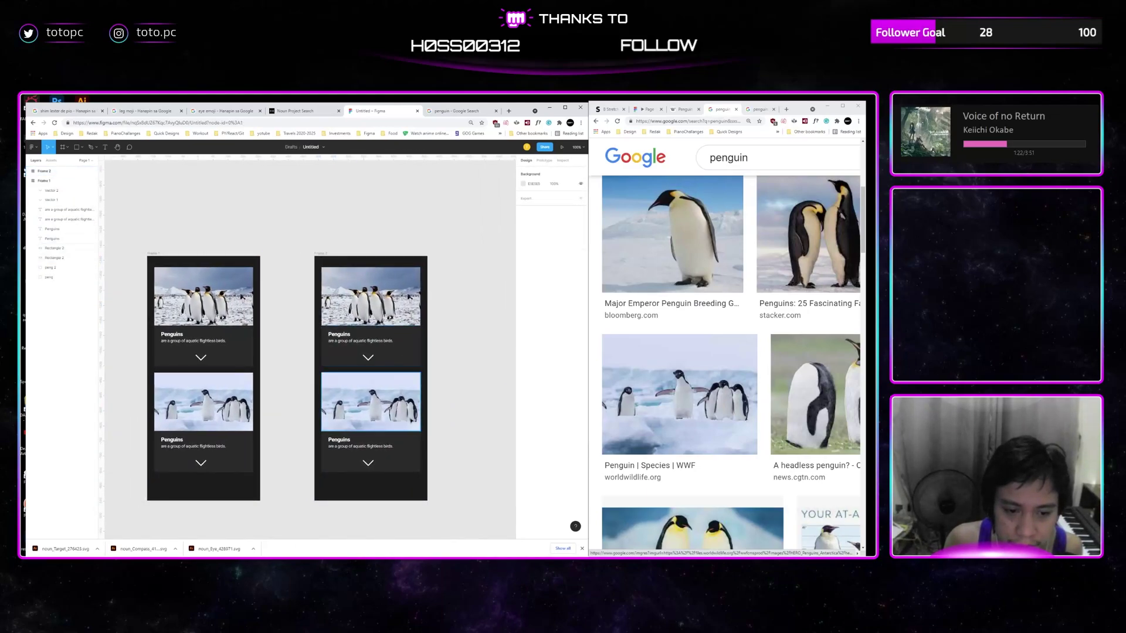
Try grouping and moving the second card's elements in the copied frame, and undo the changes
{"action": "left_click_drag", "start_coordinate": [442, 467], "coordinate": [326, 378]}
{"action": "key", "text": "ctrl+g"}
{"action": "left_click_drag", "start_coordinate": [418, 393], "coordinate": [417, 393]}
{"action": "left_click_drag", "start_coordinate": [332, 402], "coordinate": [312, 378]}
{"action": "key", "text": "ctrl+z"}
{"action": "left_click", "coordinate": [306, 392]}
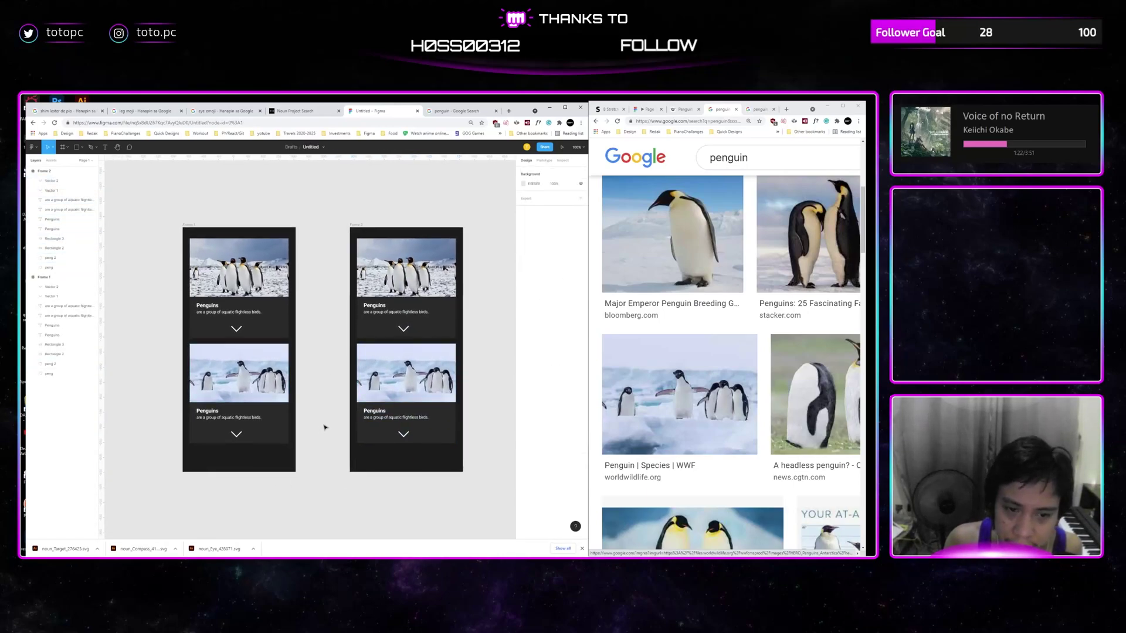
Group the second card's elements in both frames, and move the copied frame's second card down to the frame's bottom edge
{"action": "left_click_drag", "start_coordinate": [328, 466], "coordinate": [187, 341]}
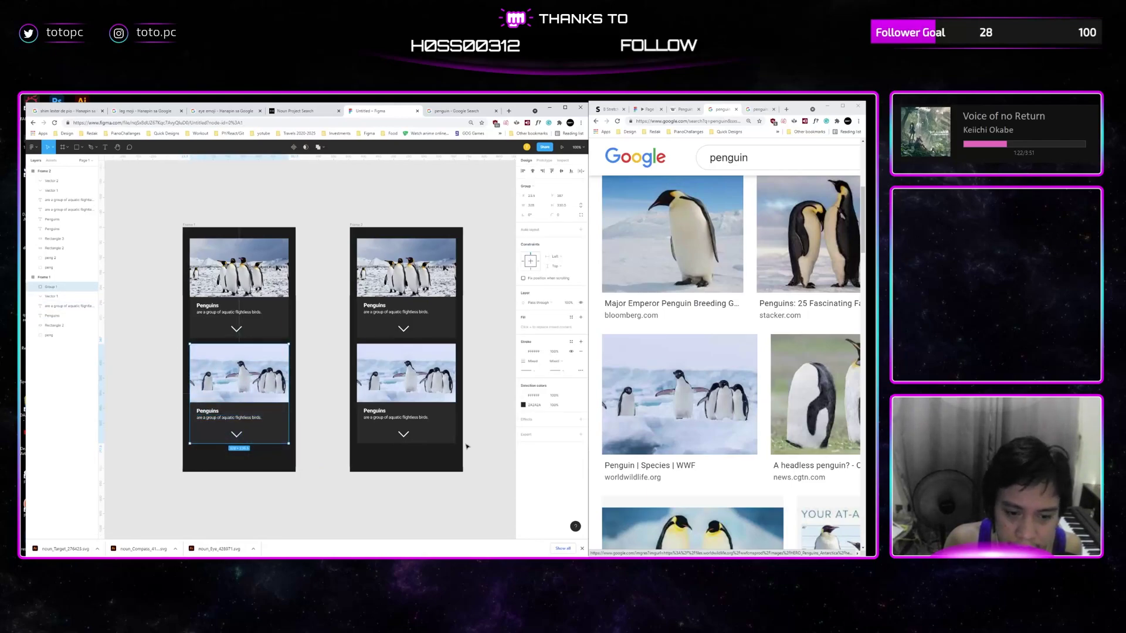
{"action": "left_click_drag", "start_coordinate": [485, 466], "coordinate": [410, 457]}
{"action": "key", "text": "ctrl+g"}
{"action": "left_click", "coordinate": [418, 387], "text": "shift"}
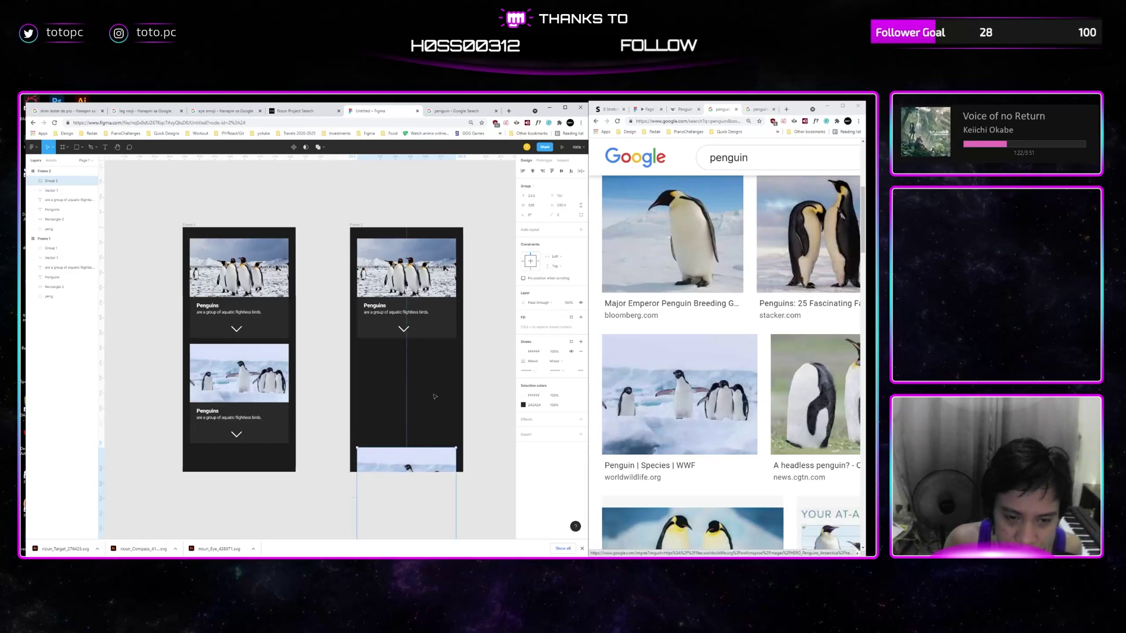
Enlarge the first card in the copied frame by extending its dark background downward and making its photo taller
{"action": "scroll", "coordinate": [407, 410], "scroll_direction": "right", "scroll_amount": 2}
{"action": "left_click", "coordinate": [400, 344]}
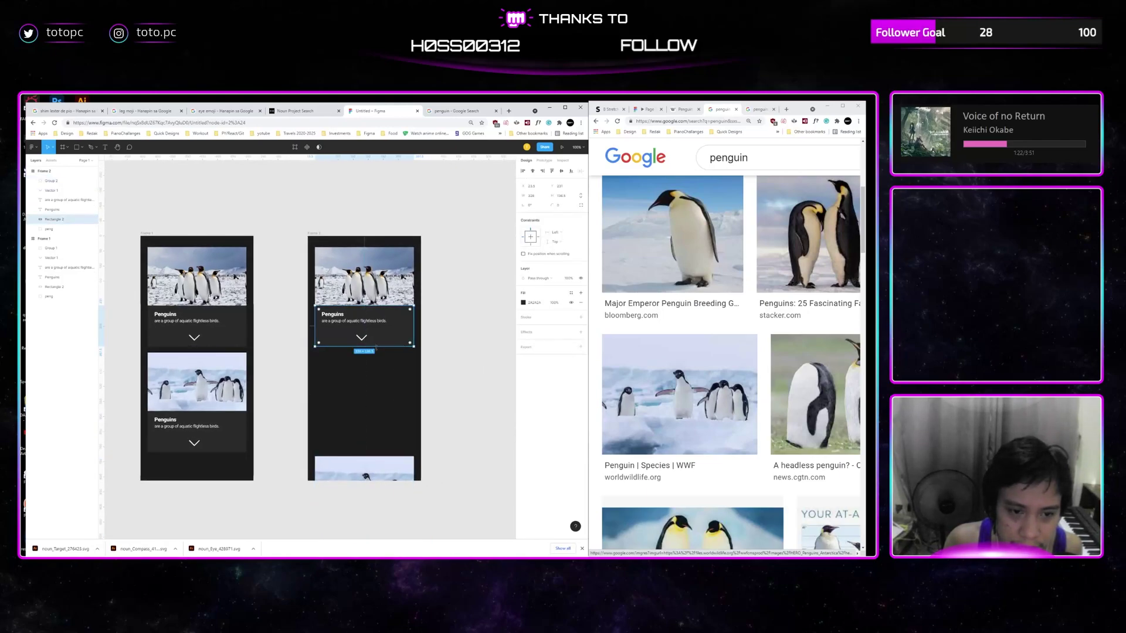
{"action": "left_click", "coordinate": [369, 281], "text": "shift"}
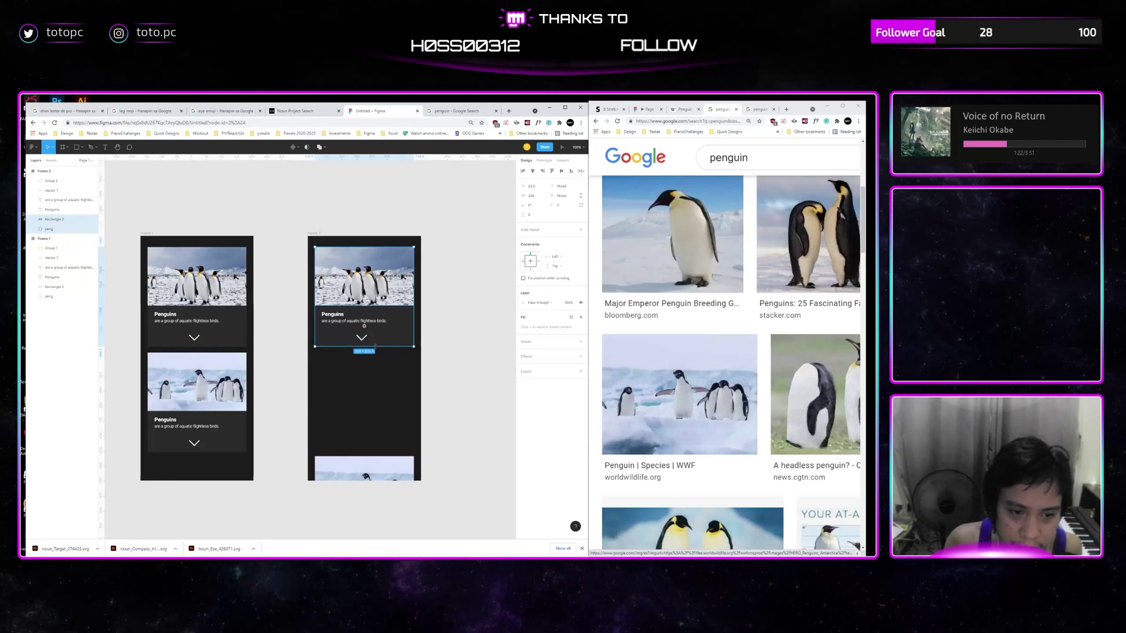
{"action": "left_click_drag", "start_coordinate": [375, 346], "coordinate": [382, 431]}
{"action": "left_click", "coordinate": [361, 336]}
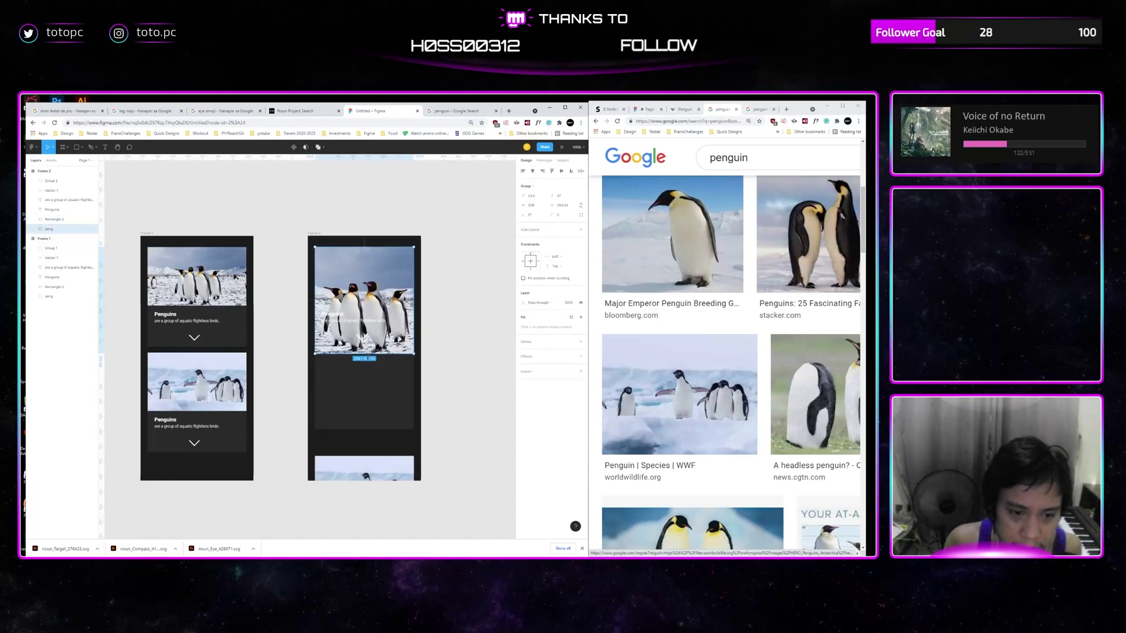
{"action": "left_click_drag", "start_coordinate": [367, 354], "coordinate": [363, 331]}
{"action": "left_click", "coordinate": [364, 375]}
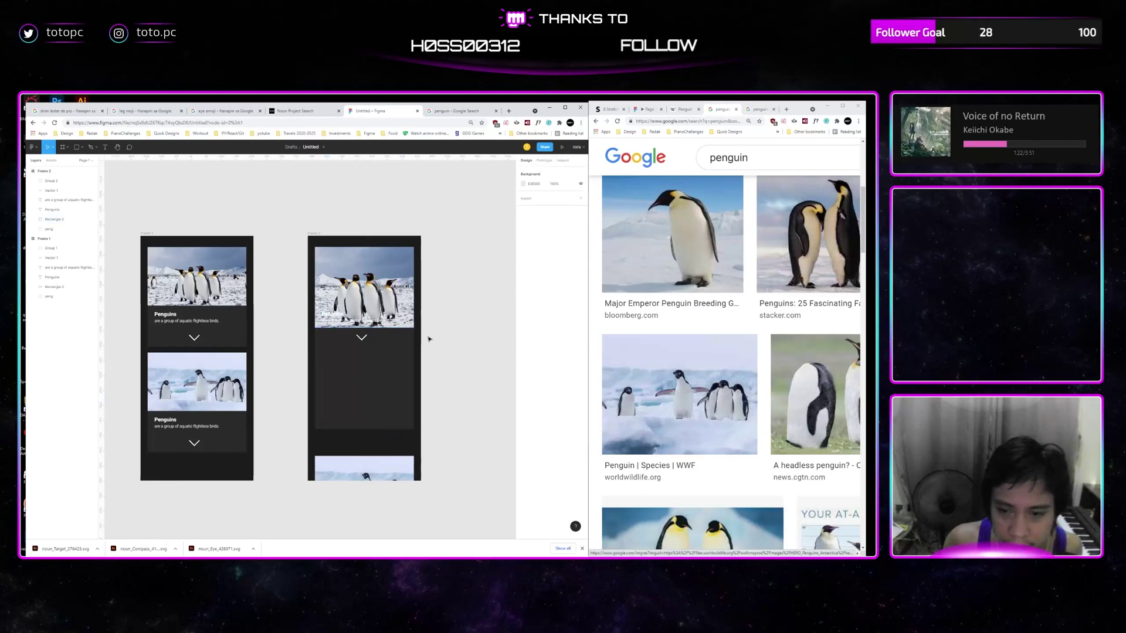
Delete the title and description texts from the enlarged first card in the copied frame
{"action": "left_click", "coordinate": [332, 315]}
{"action": "left_click", "coordinate": [339, 321], "text": "shift"}
{"action": "left_click_drag", "start_coordinate": [340, 320], "coordinate": [395, 344]}
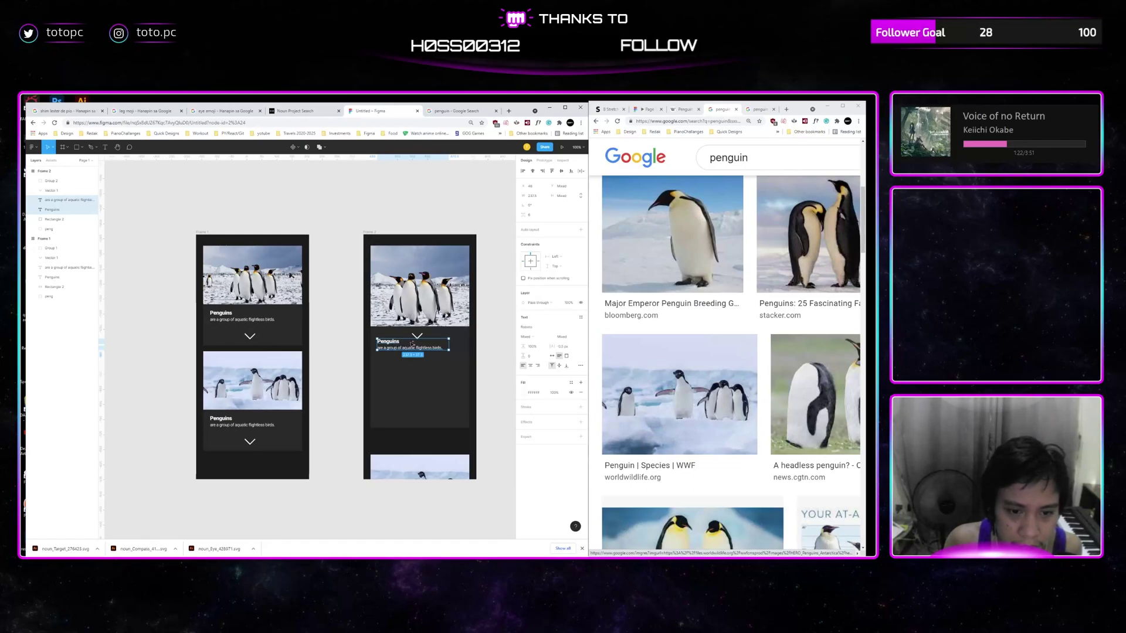
{"action": "key", "text": "Delete"}
Group the first card's title and description in the original frame and paste a copy of the group into the copied frame
{"action": "left_click", "coordinate": [246, 314]}
{"action": "left_click", "coordinate": [247, 320], "text": "shift"}
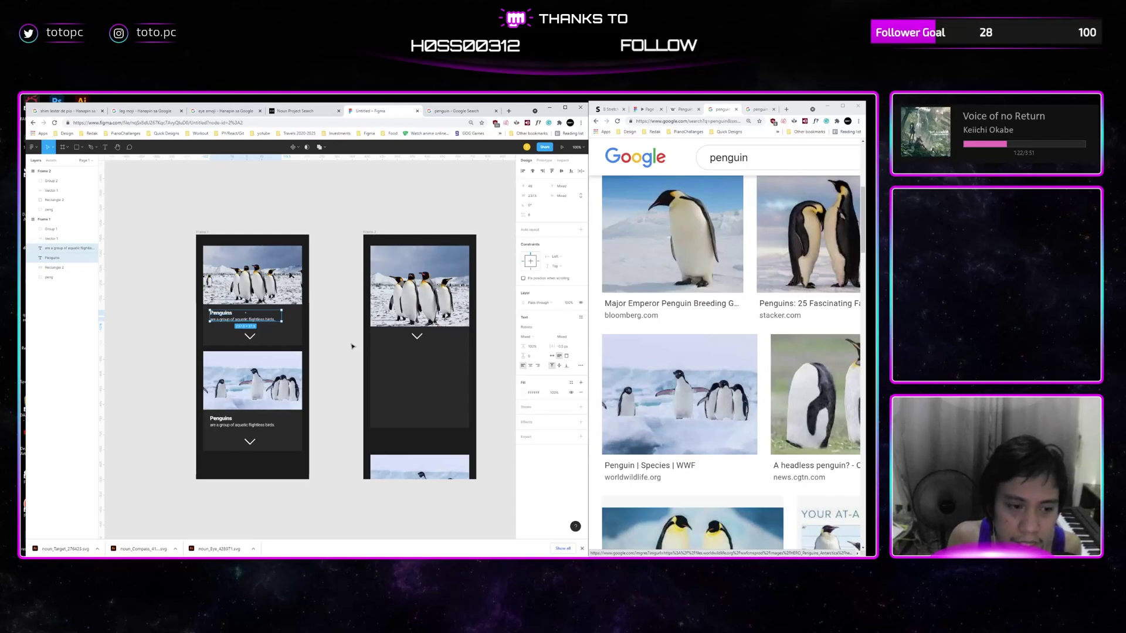
{"action": "key", "text": "ctrl+g"}
{"action": "key", "text": "ctrl+c"}
{"action": "left_click", "coordinate": [389, 321]}
{"action": "key", "text": "ctrl+v"}
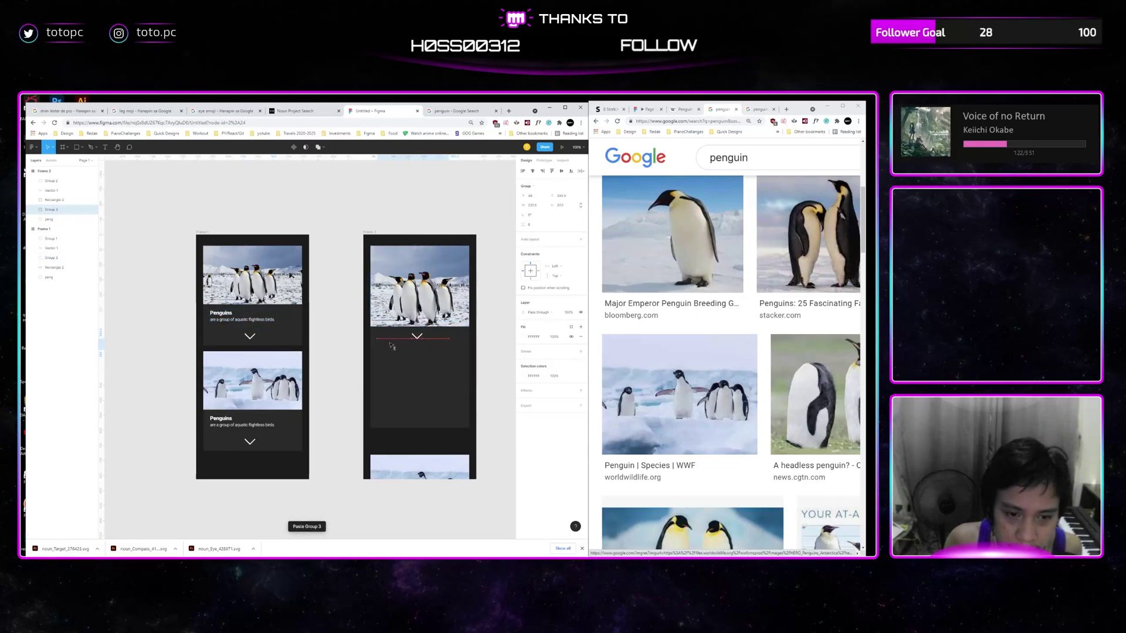
Bring the pasted text group in front of the card background and position it just below the enlarged photo
{"action": "key", "text": "ctrl+]"}
{"action": "key", "text": "ctrl+]"}
{"action": "key", "text": "ctrl+]"}
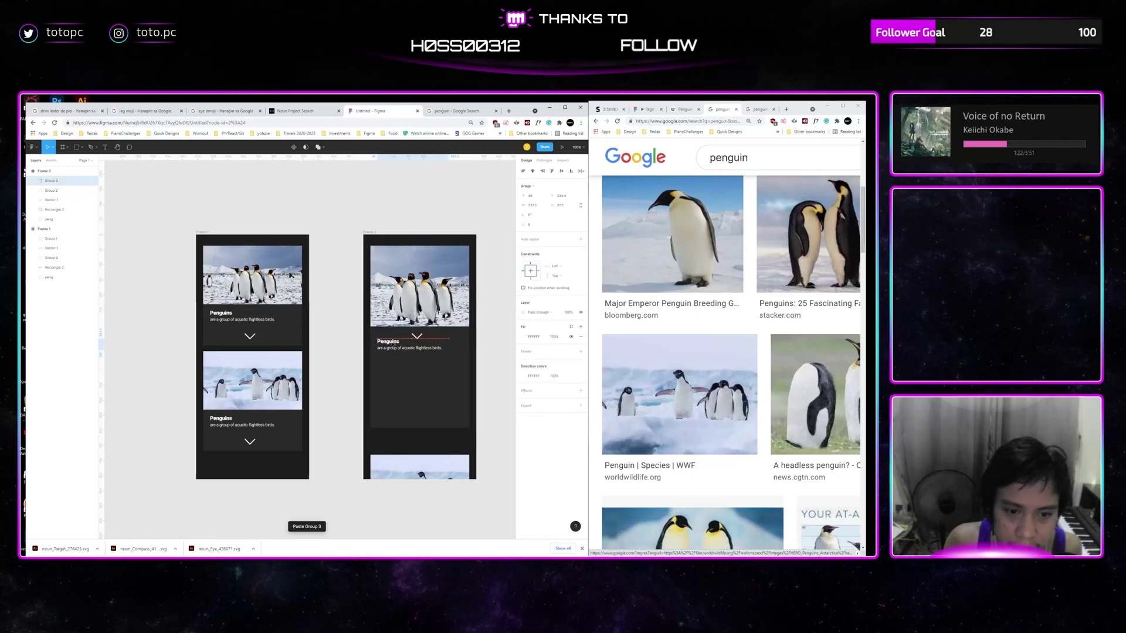
{"action": "left_click_drag", "start_coordinate": [393, 345], "coordinate": [394, 344]}
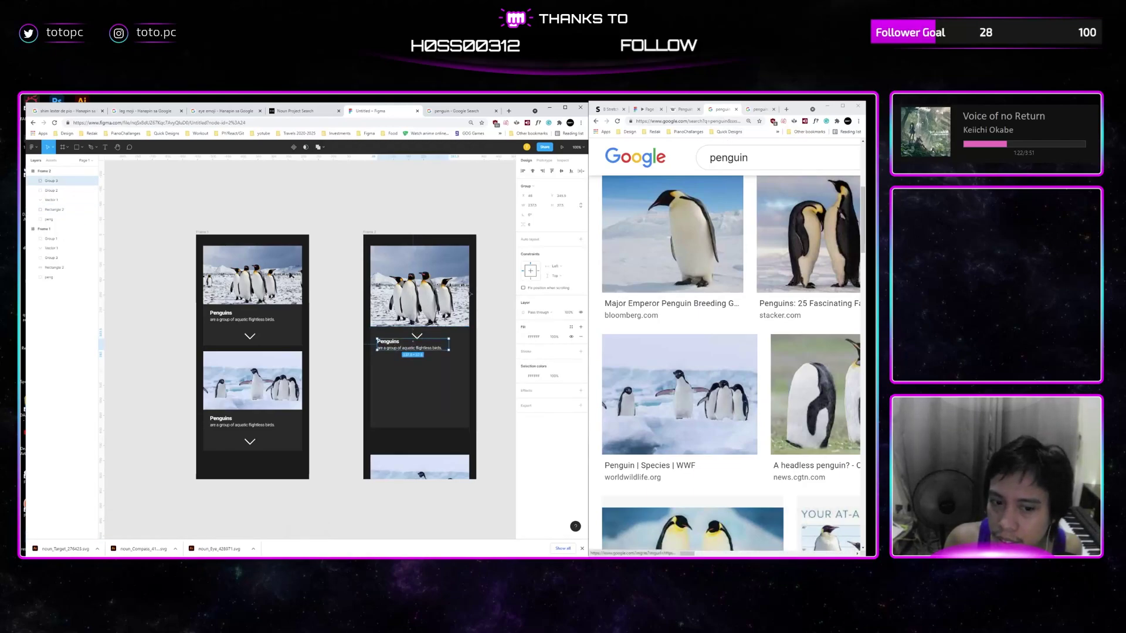
{"action": "left_click_drag", "start_coordinate": [479, 322], "coordinate": [456, 320]}
{"action": "left_click", "coordinate": [458, 317]}
{"action": "left_click_drag", "start_coordinate": [370, 343], "coordinate": [369, 340]}
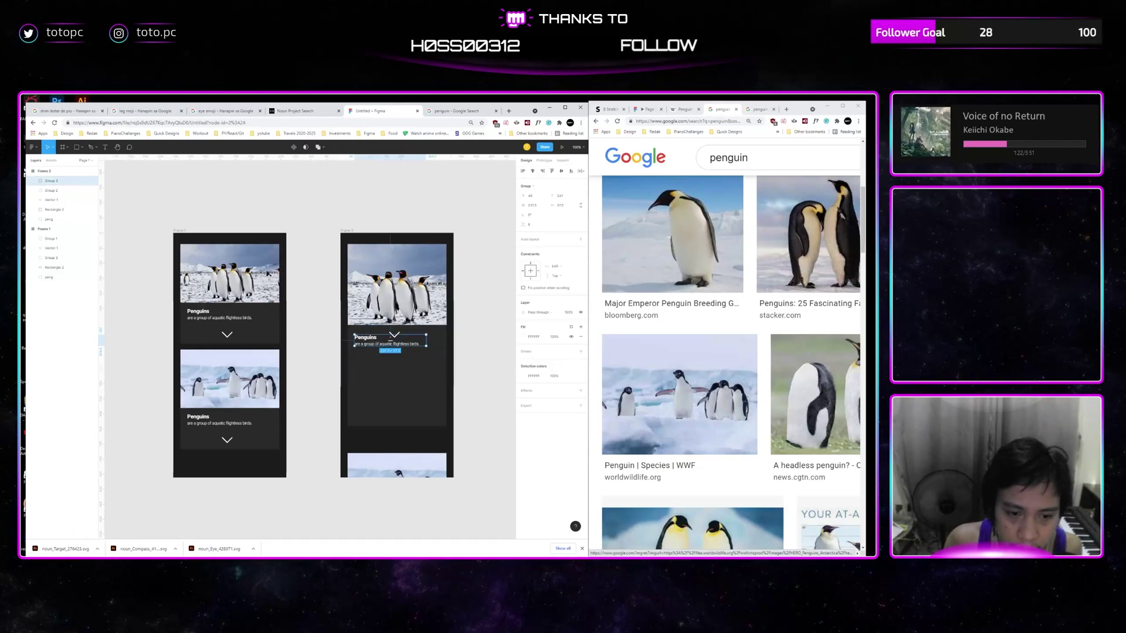
Duplicate the description line below itself and replace its text with the Wikipedia passage from "They live almost exclusively" to "half in the sea."
{"action": "double_click", "coordinate": [372, 345]}
{"action": "left_click_drag", "start_coordinate": [372, 345], "coordinate": [373, 359], "text": "alt"}
{"action": "left_click", "coordinate": [682, 109]}
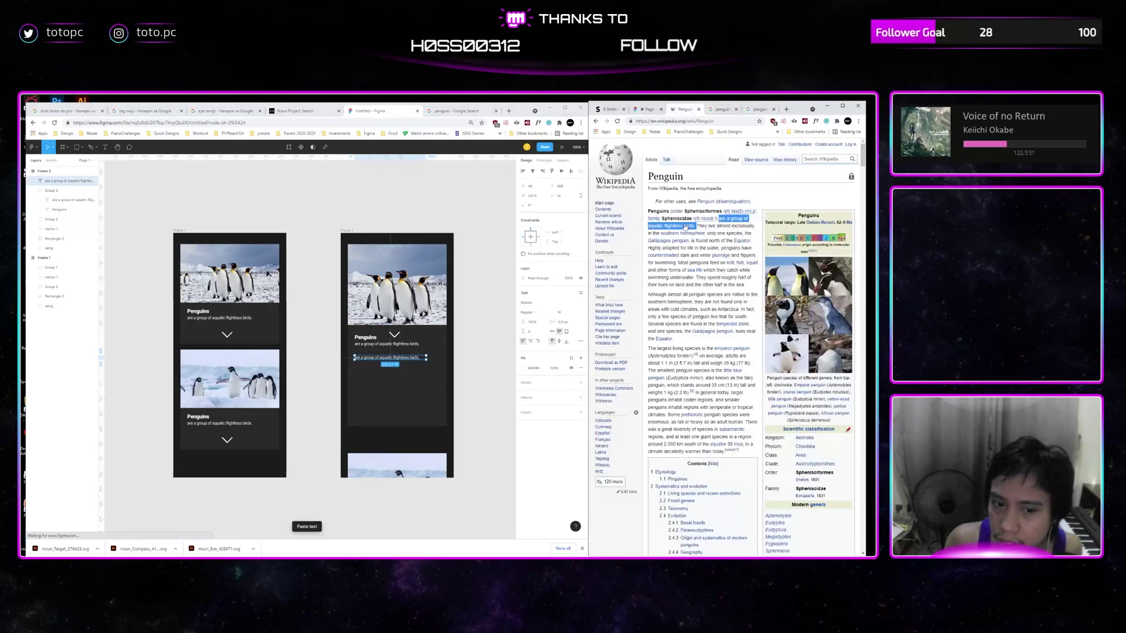
{"action": "left_click", "coordinate": [725, 231]}
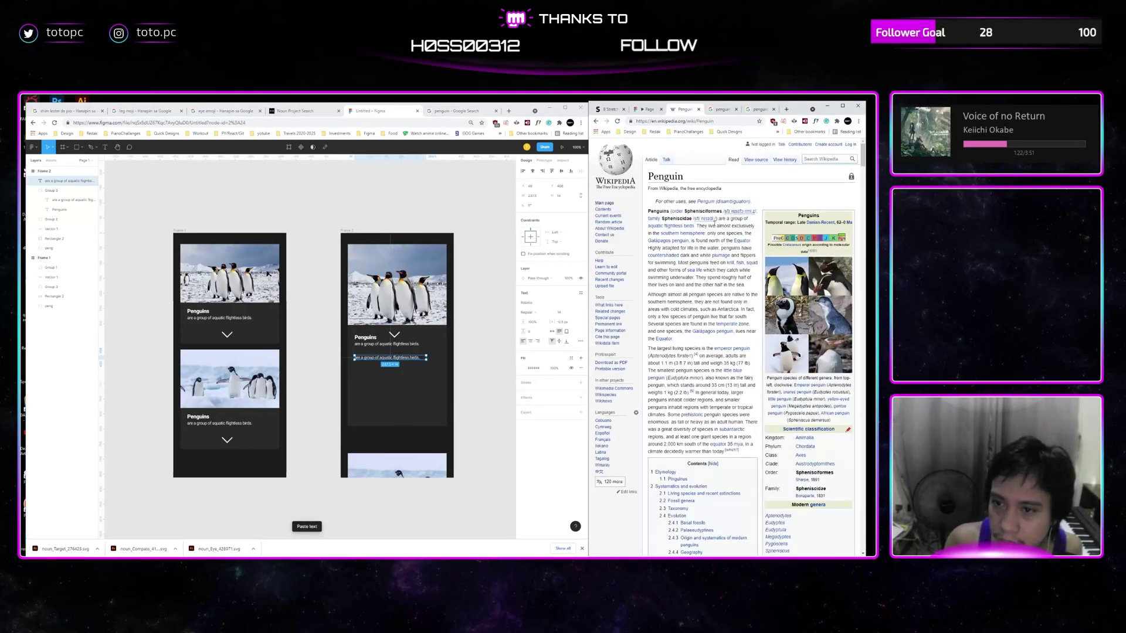
{"action": "left_click_drag", "start_coordinate": [698, 226], "coordinate": [744, 285]}
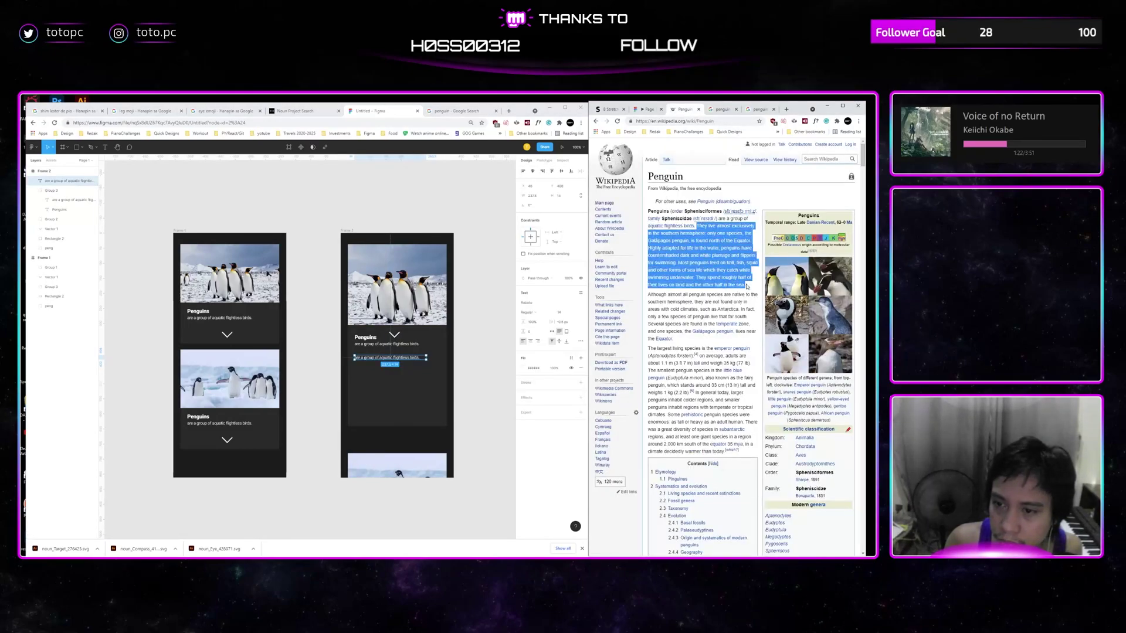
{"action": "double_click", "coordinate": [400, 357]}
{"action": "key", "text": "ctrl+v"}
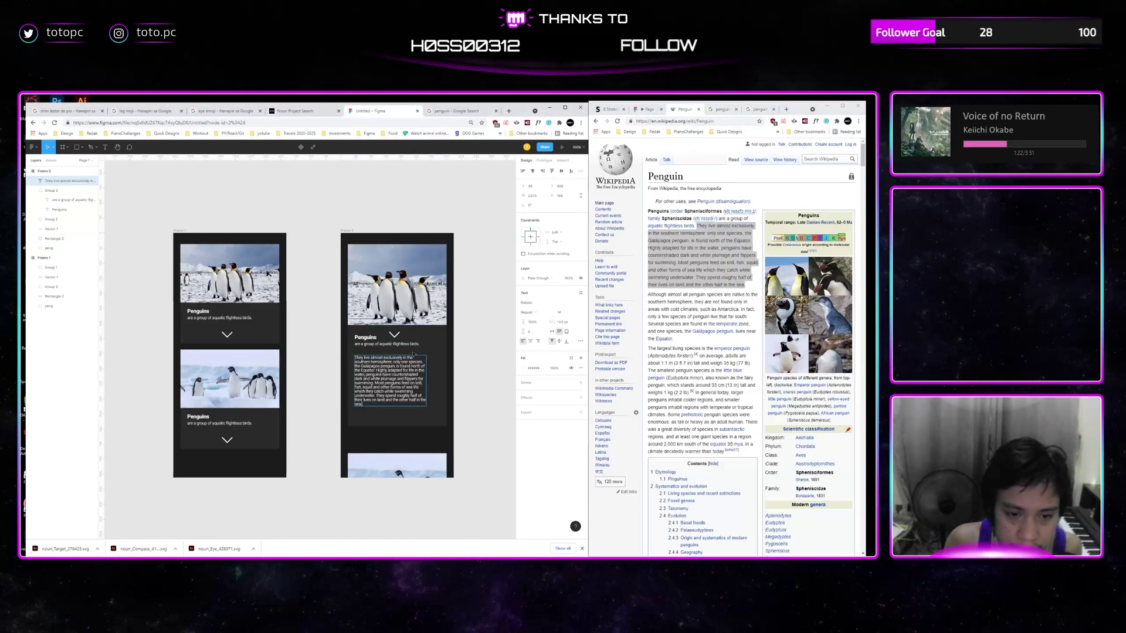
Widen the pasted paragraph across the card, move it up under the description, and adjust its letter spacing
{"action": "key", "text": "ctrl+a"}
{"action": "key", "text": "Escape"}
{"action": "left_click_drag", "start_coordinate": [426, 373], "coordinate": [403, 348]}
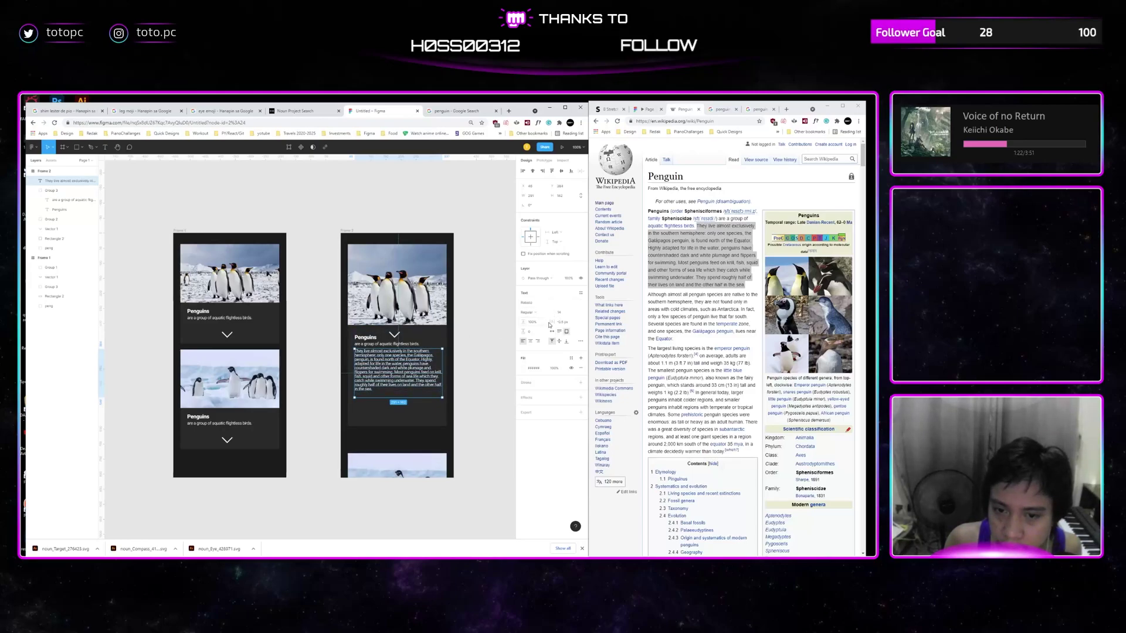
{"action": "left_click_drag", "start_coordinate": [550, 324], "coordinate": [552, 323]}
{"action": "left_click", "coordinate": [414, 346], "text": "shift"}
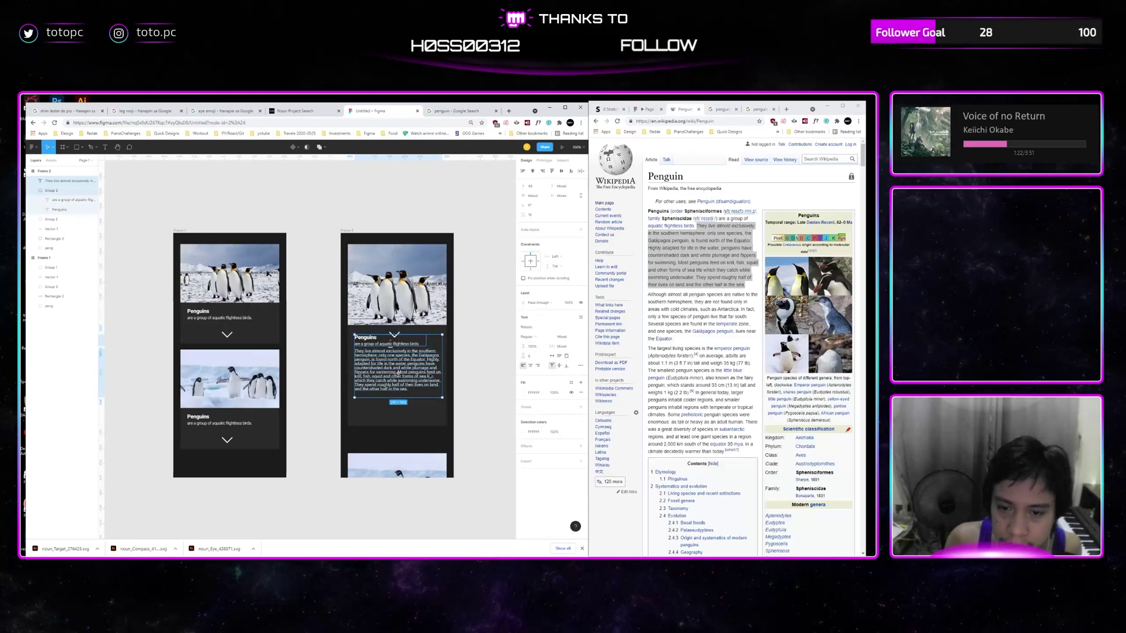
{"action": "left_click", "coordinate": [398, 373]}
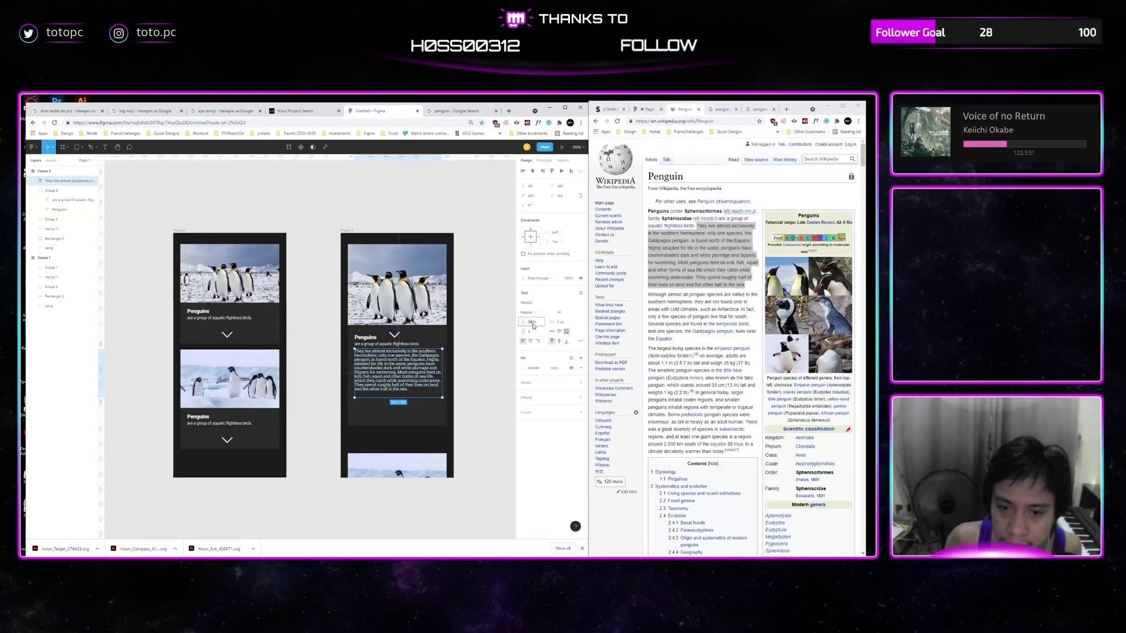
Increase the paragraph's line height for readability and fine-tune its position below the description
{"action": "key", "text": "shift+Up"}
{"action": "key", "text": "shift+Up"}
{"action": "key", "text": "shift+Up"}
{"action": "key", "text": "shift+Up"}
{"action": "key", "text": "shift+Up"}
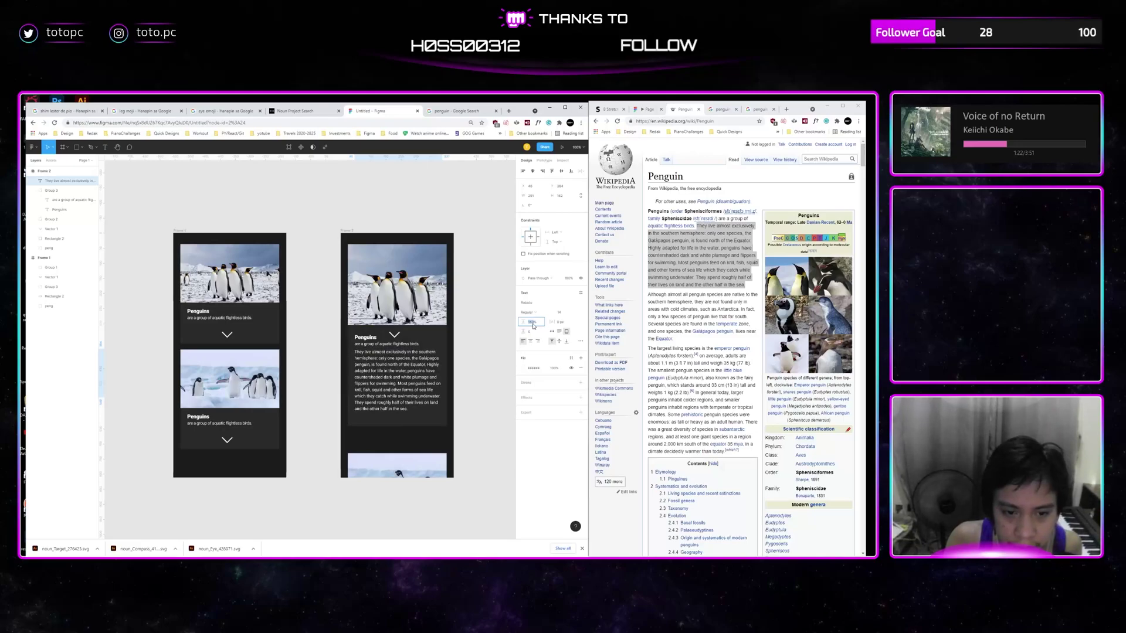
{"action": "key", "text": "shift+Down"}
{"action": "key", "text": "Down"}
{"action": "key", "text": "shift+Up"}
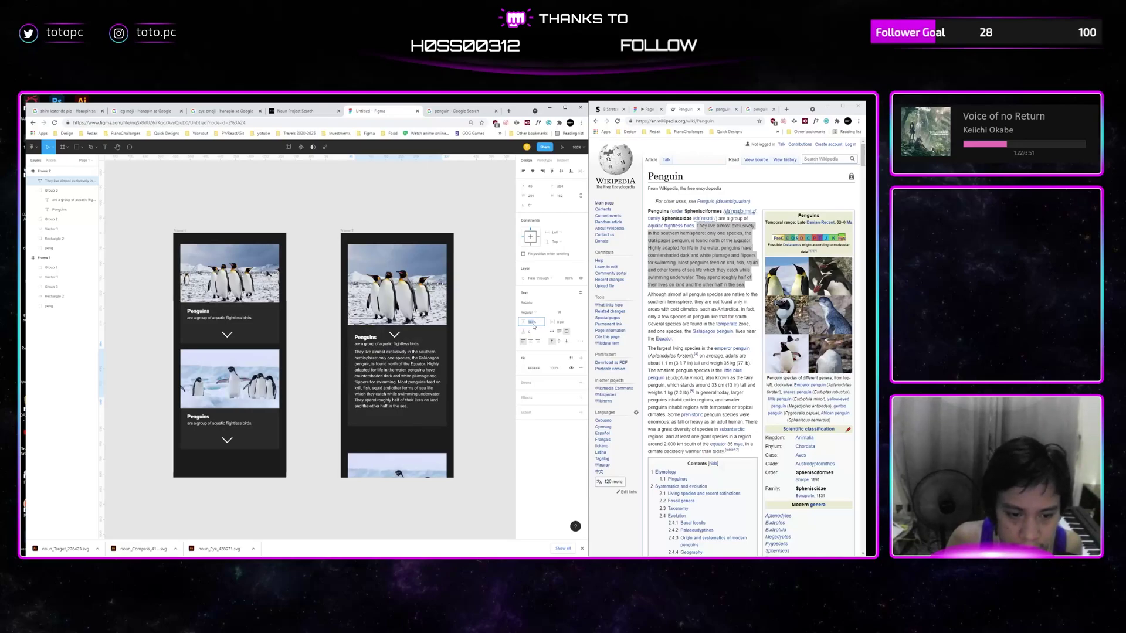
{"action": "left_click", "coordinate": [465, 374]}
{"action": "key", "text": "shift+1"}
{"action": "key", "text": "plus"}
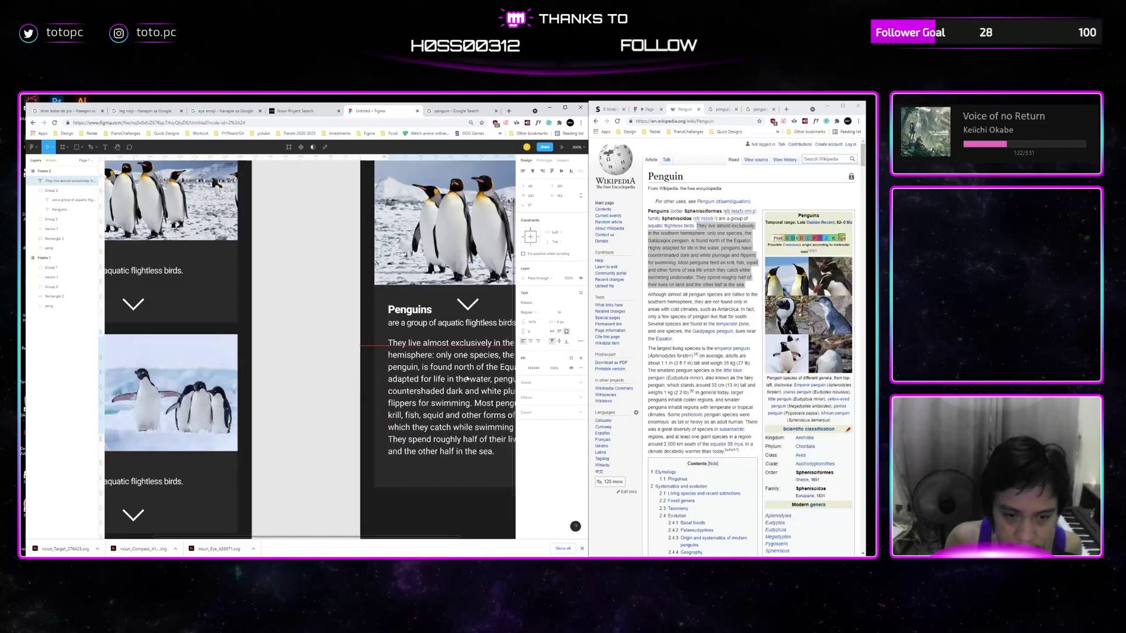
{"action": "key", "text": "Down"}
{"action": "left_click_drag", "start_coordinate": [469, 380], "coordinate": [428, 378]}
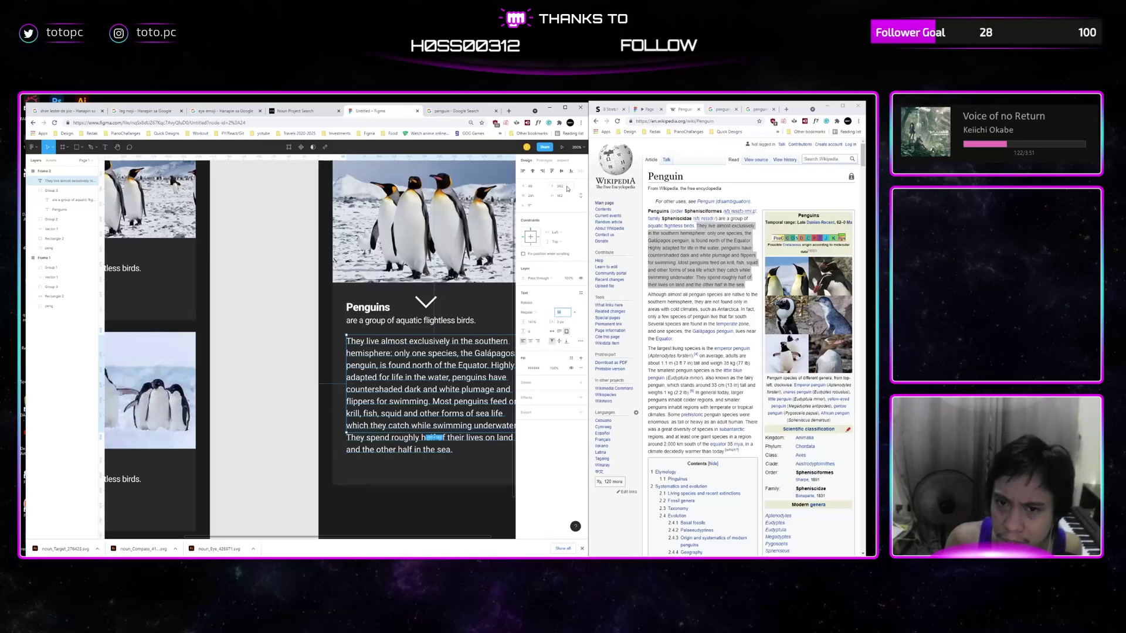
Dim the long paragraph by setting its layer opacity to 50%
{"action": "left_click", "coordinate": [568, 279]}
{"action": "type", "text": "75"}
{"action": "key", "text": "Return"}
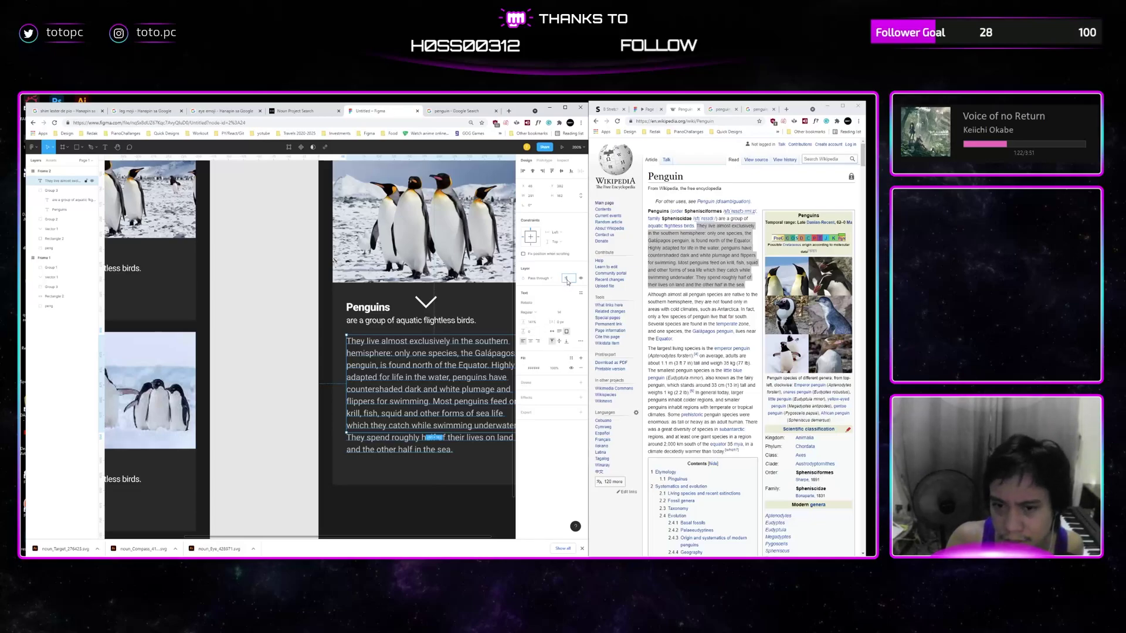
{"action": "key", "text": "5"}
{"action": "key", "text": "Escape"}
{"action": "left_click", "coordinate": [484, 357]}
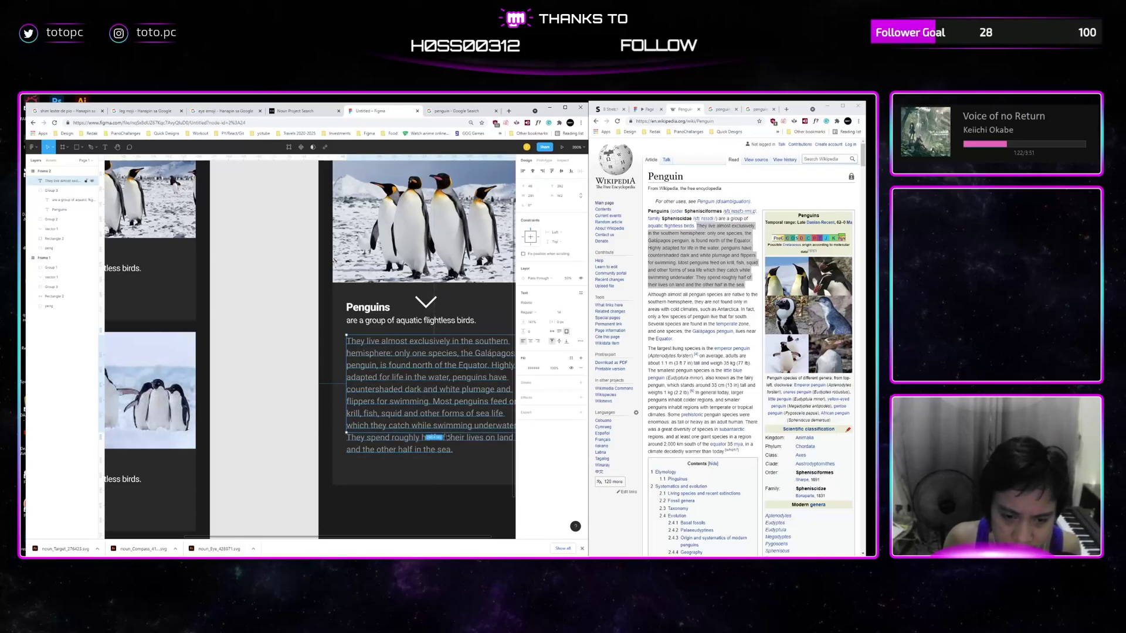
Extend the enlarged card's dark background below the paragraph and move the chevron down into the space beneath the text
{"action": "left_click_drag", "start_coordinate": [454, 432], "coordinate": [454, 468]}
{"action": "left_click_drag", "start_coordinate": [422, 307], "coordinate": [384, 476]}
{"action": "left_click", "coordinate": [387, 457]}
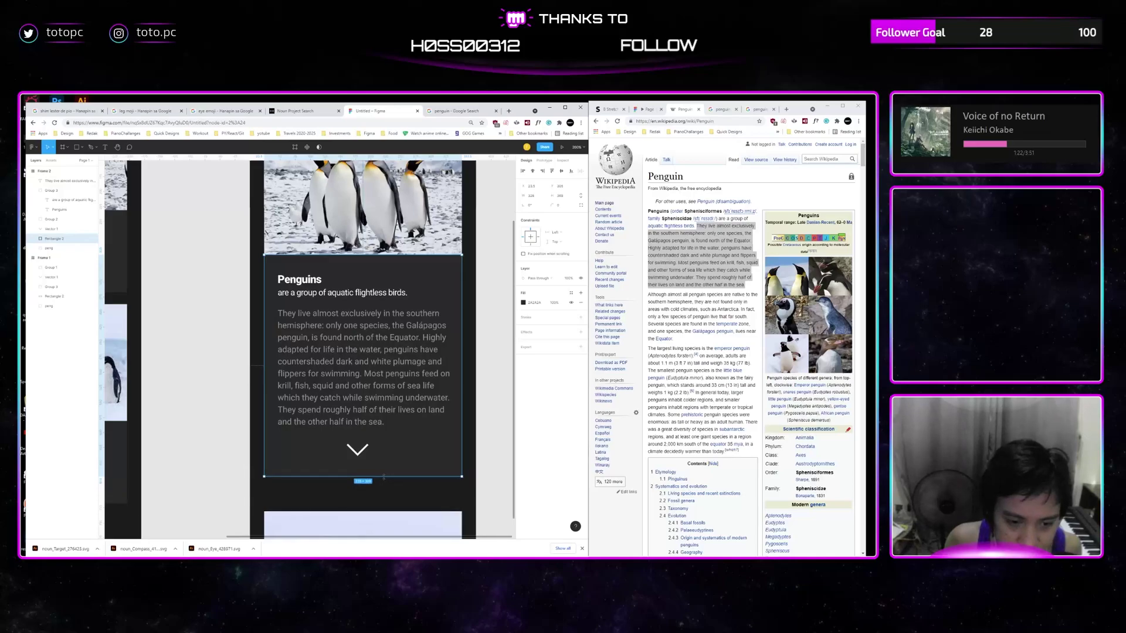
{"action": "left_click", "coordinate": [364, 452]}
{"action": "left_click_drag", "start_coordinate": [365, 451], "coordinate": [365, 456]}
{"action": "left_click_drag", "start_coordinate": [366, 455], "coordinate": [408, 448]}
{"action": "scroll", "coordinate": [423, 459], "scroll_direction": "left", "scroll_amount": 1}
{"action": "scroll", "coordinate": [410, 451], "scroll_direction": "down", "scroll_amount": 3}
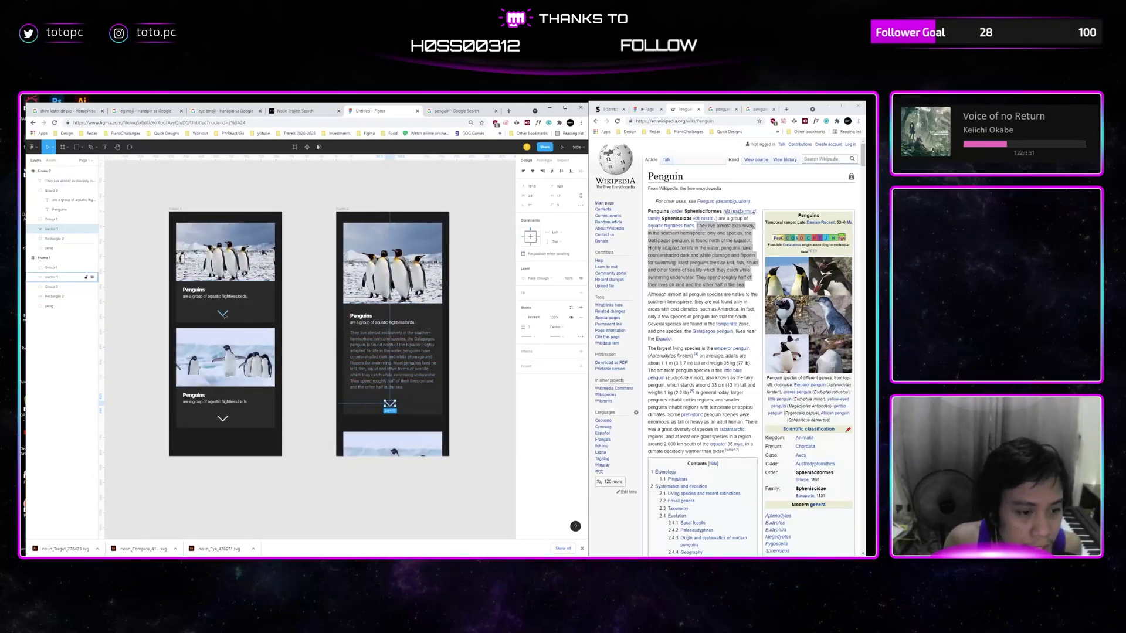
{"action": "left_click_drag", "start_coordinate": [224, 315], "coordinate": [225, 367]}
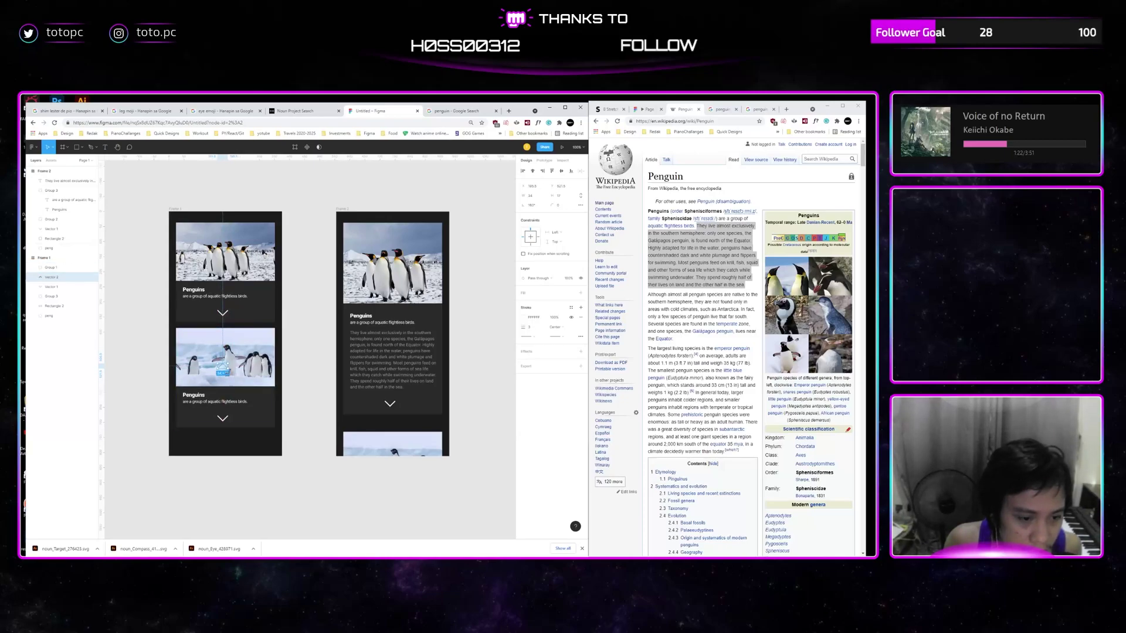
{"action": "left_click_drag", "start_coordinate": [420, 396], "coordinate": [381, 371]}
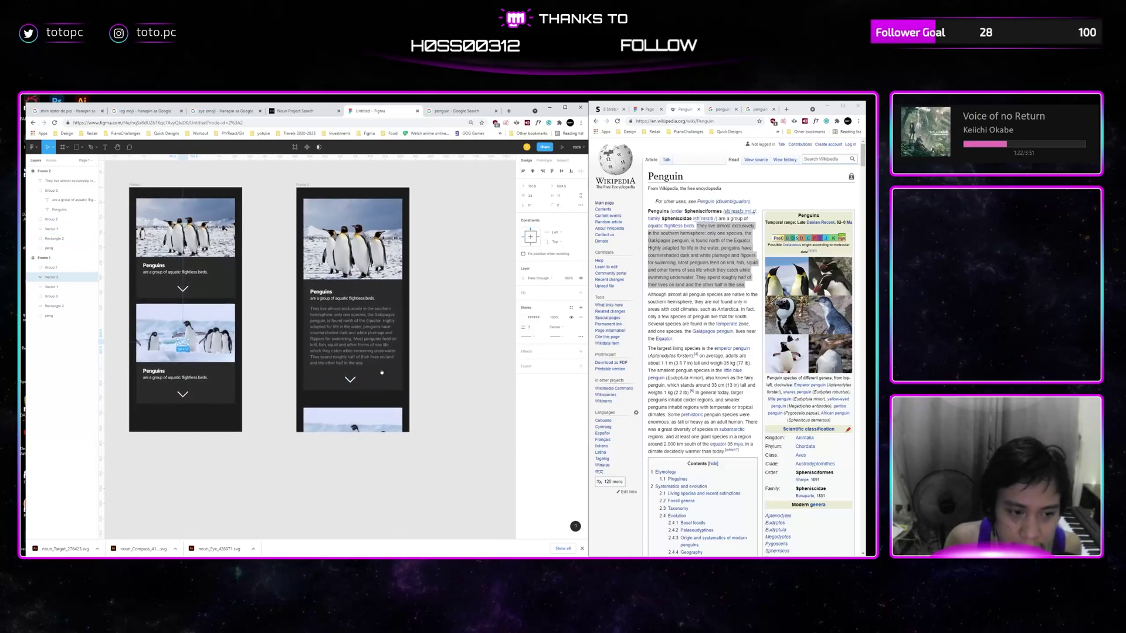
{"action": "key", "text": "Delete"}
Try rotating the enlarged card's chevron by 180° so that it points upward
{"action": "key", "text": "plus"}
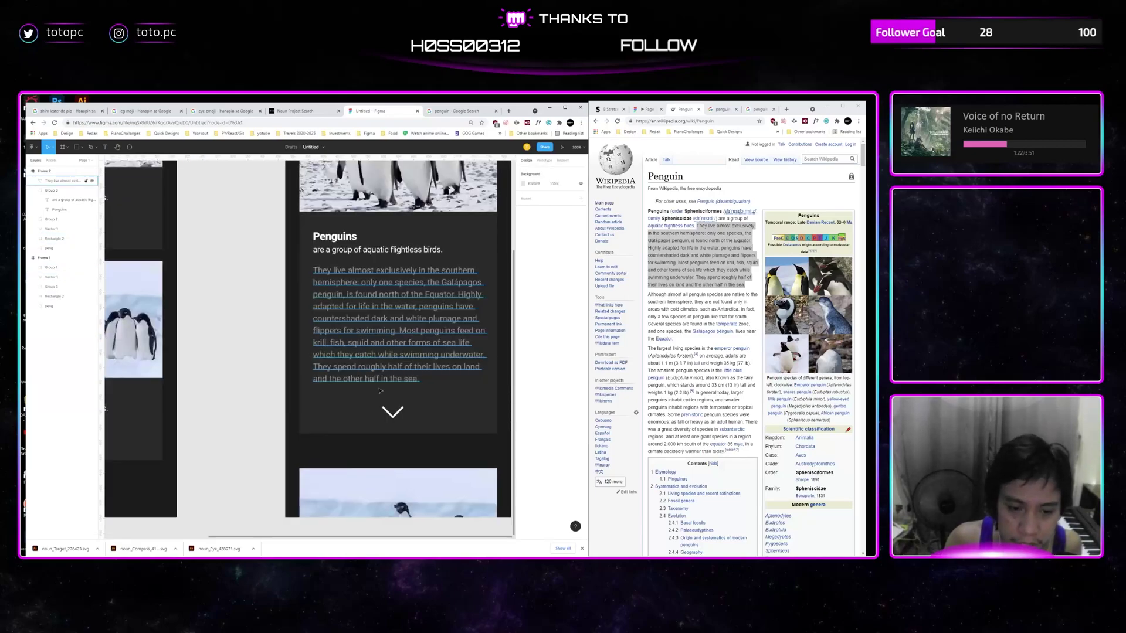
{"action": "left_click", "coordinate": [394, 414]}
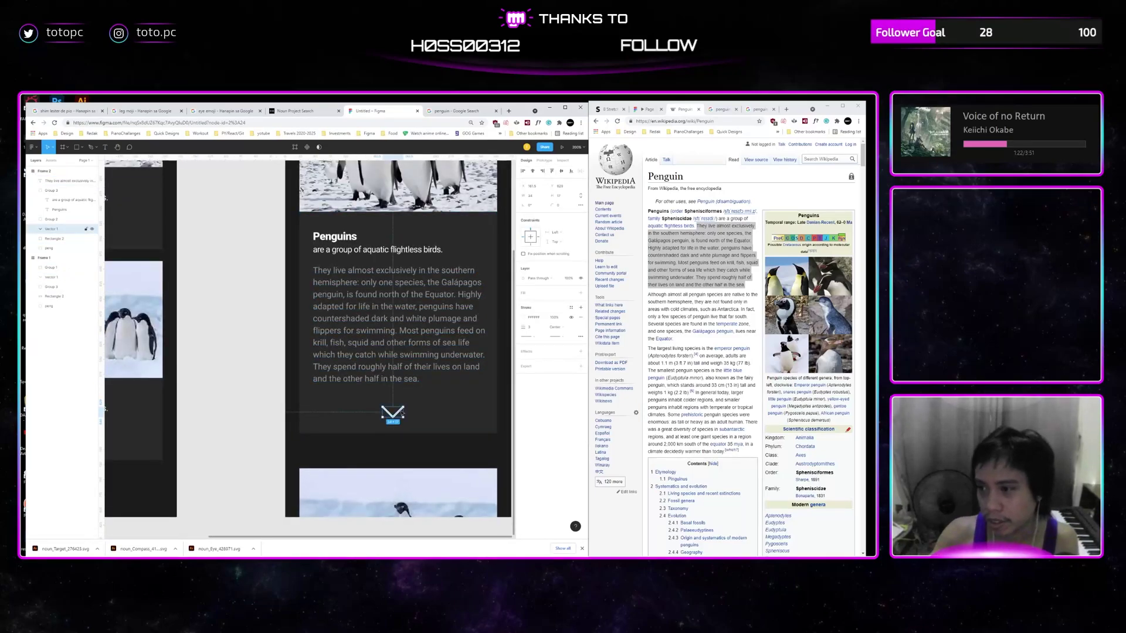
{"action": "right_click", "coordinate": [402, 412]}
{"action": "mouse_move", "coordinate": [439, 481]}
{"action": "left_click", "coordinate": [586, 174]}
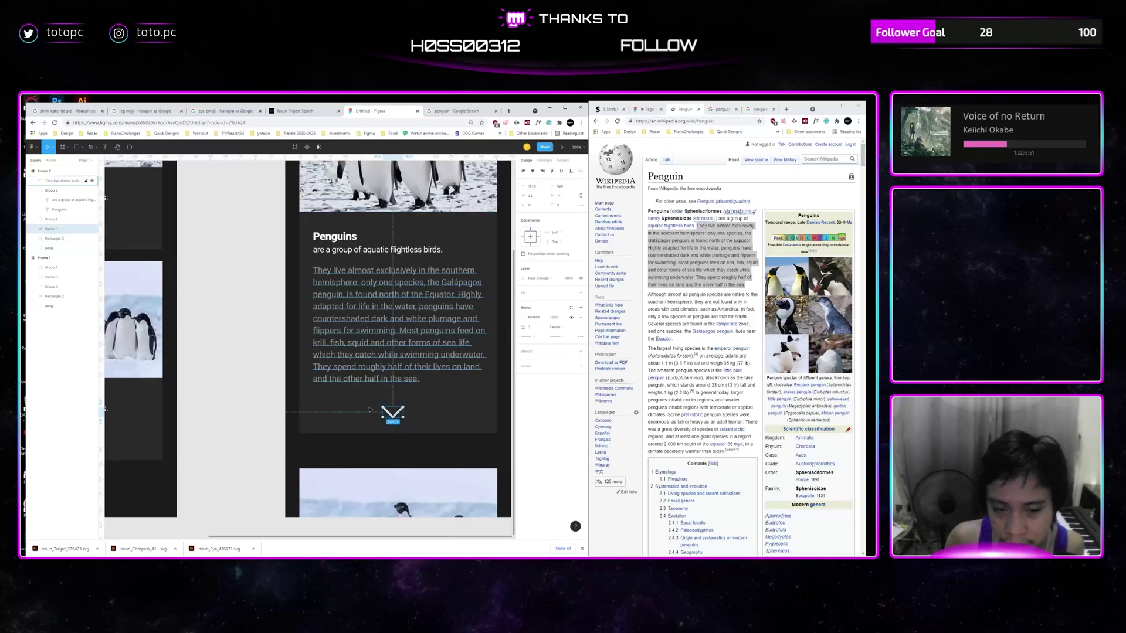
{"action": "left_click_drag", "start_coordinate": [409, 406], "coordinate": [365, 427]}
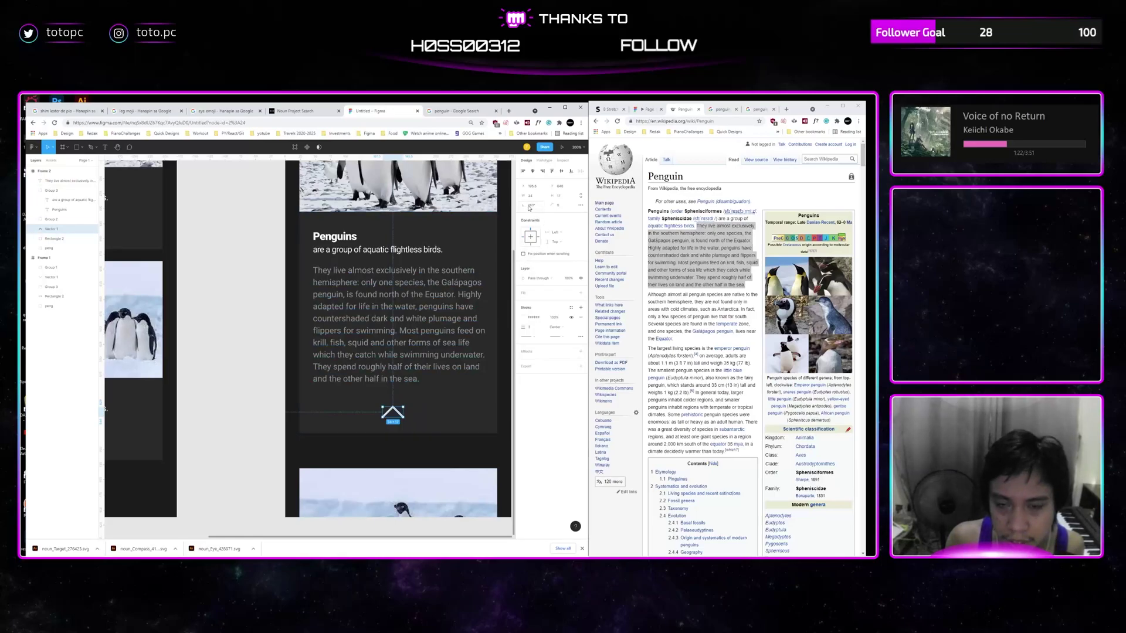
Bring up the phone prototype preview beside the design and undo the chevron's rotation
{"action": "left_click", "coordinate": [646, 110]}
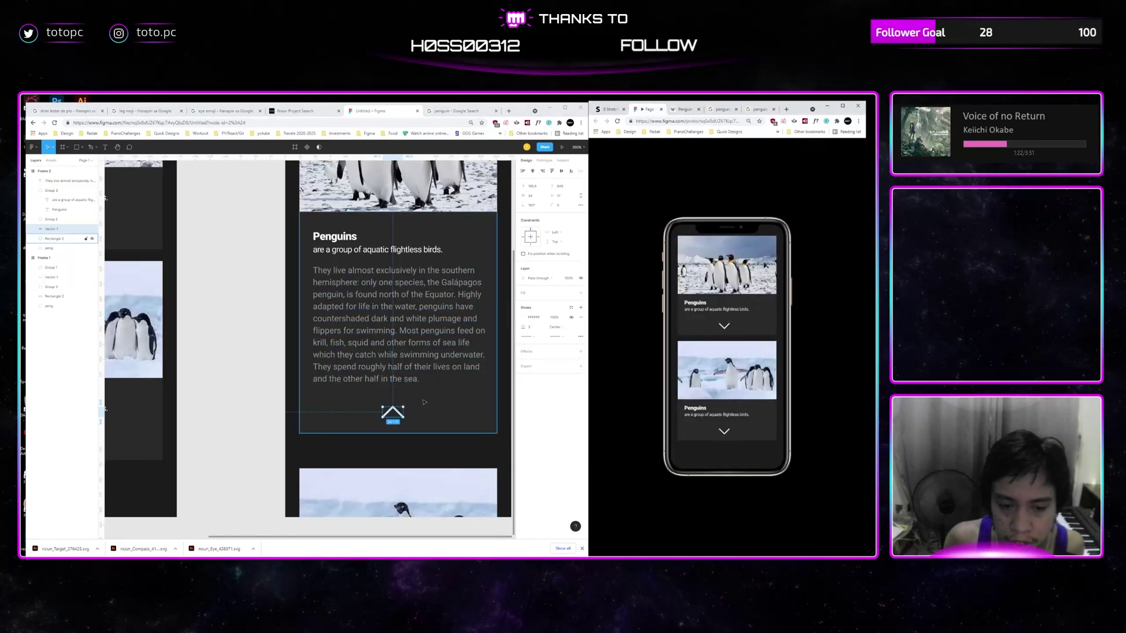
{"action": "key", "text": "alt+Tab"}
{"action": "key", "text": "ctrl+z"}
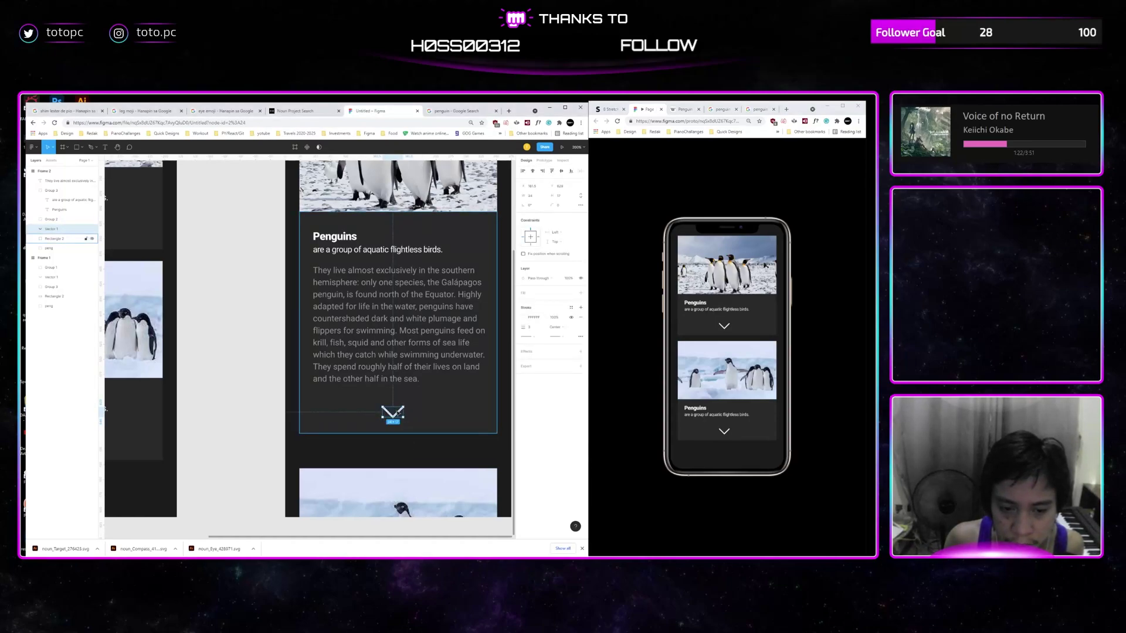
Flip the enlarged card's chevron vertically so that it points upward
{"action": "right_click", "coordinate": [398, 414]}
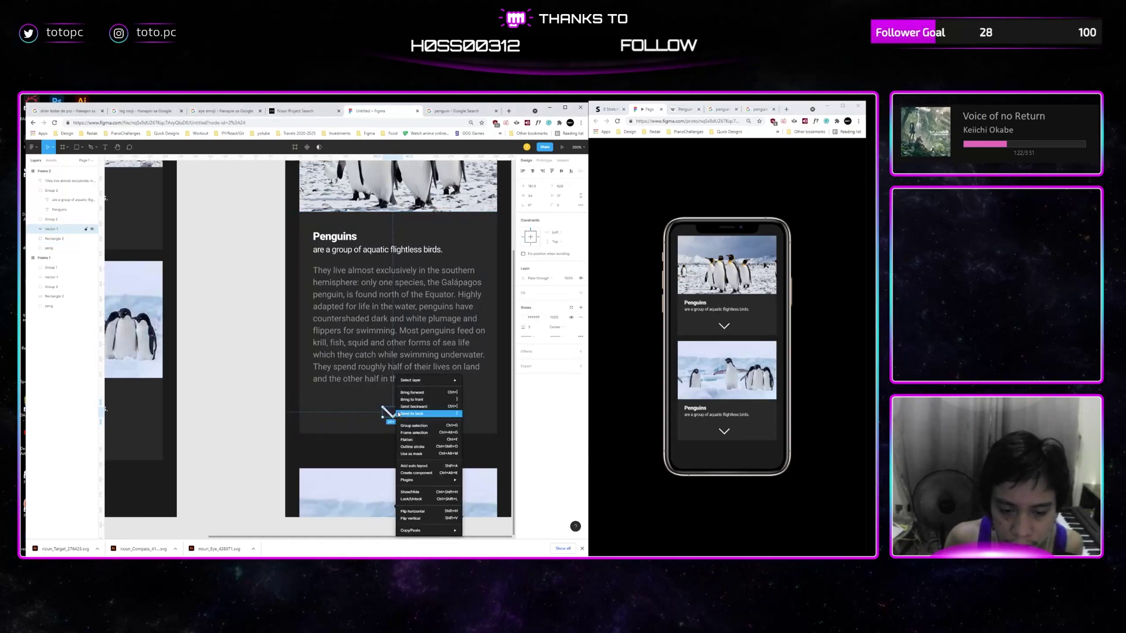
{"action": "left_click", "coordinate": [412, 512]}
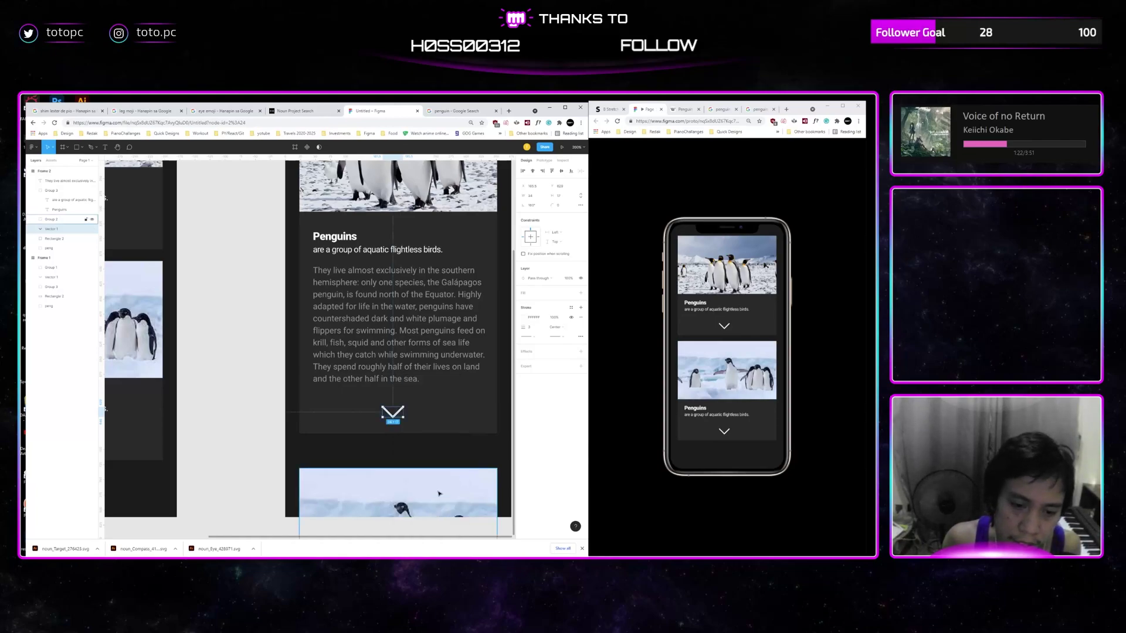
{"action": "right_click", "coordinate": [401, 411]}
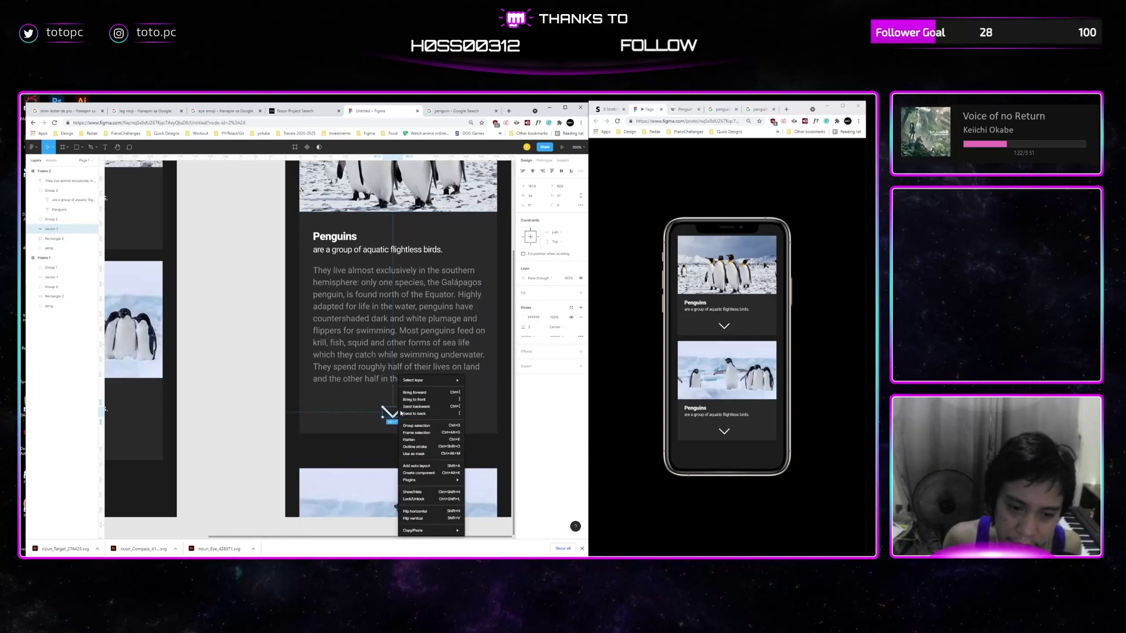
{"action": "left_click", "coordinate": [423, 518]}
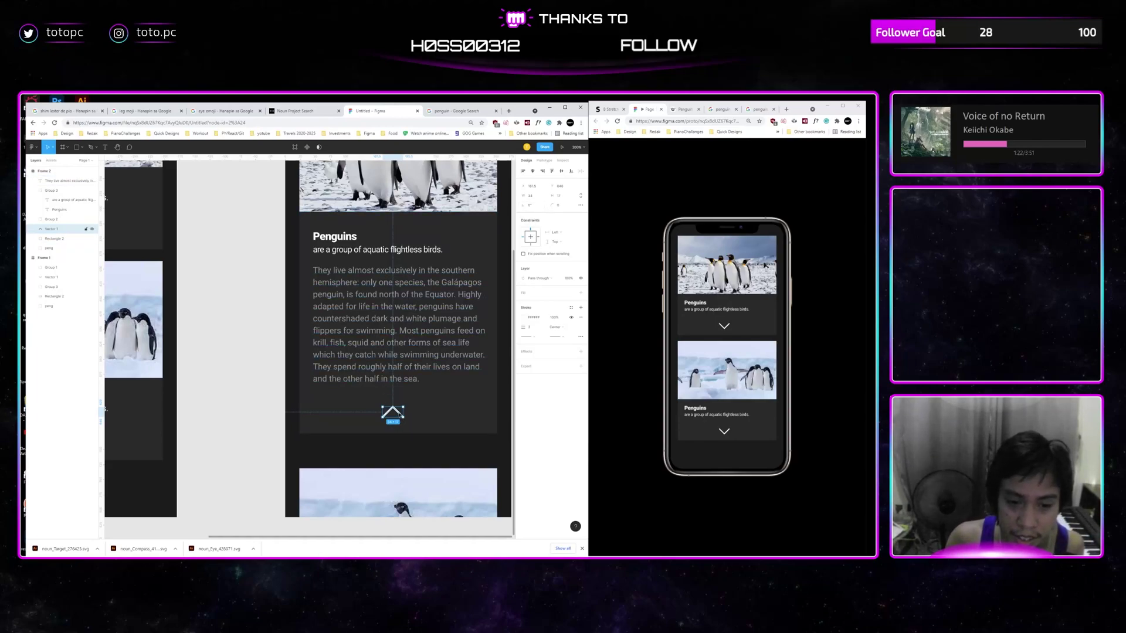
Compare the chevrons and card layouts of the collapsed and expanded frames
{"action": "left_click_drag", "start_coordinate": [348, 325], "coordinate": [482, 434]}
{"action": "left_click_drag", "start_coordinate": [215, 328], "coordinate": [294, 371]}
{"action": "left_click", "coordinate": [273, 386]}
{"action": "scroll", "coordinate": [406, 412], "scroll_direction": "down", "scroll_amount": 3}
{"action": "scroll", "coordinate": [405, 412], "scroll_direction": "right", "scroll_amount": 5}
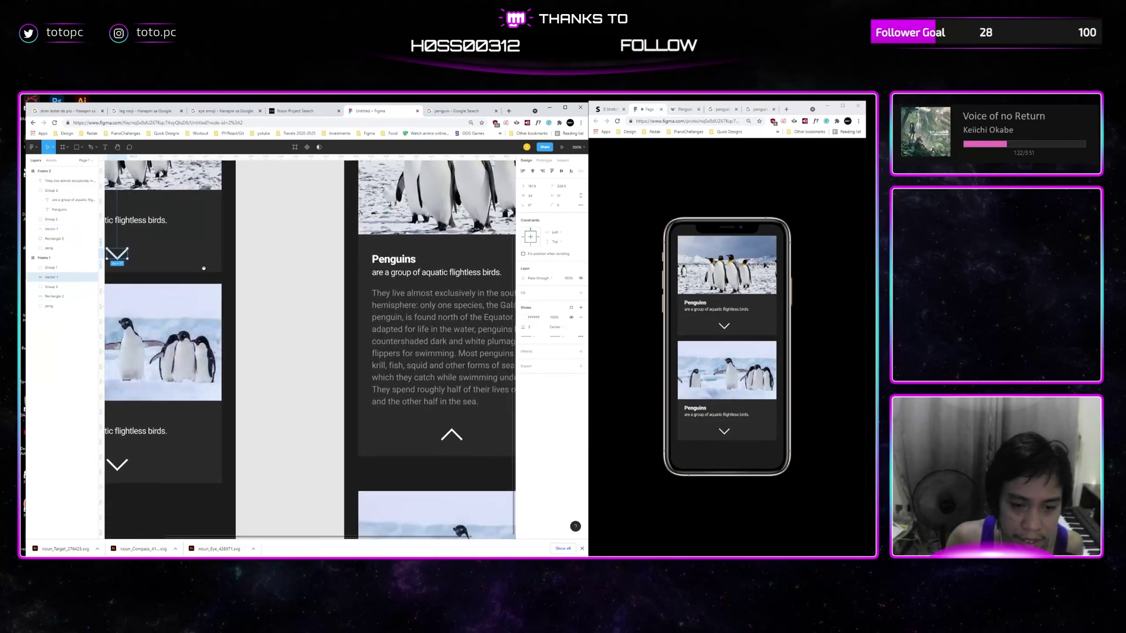
{"action": "scroll", "coordinate": [405, 412], "scroll_direction": "right", "scroll_amount": 2}
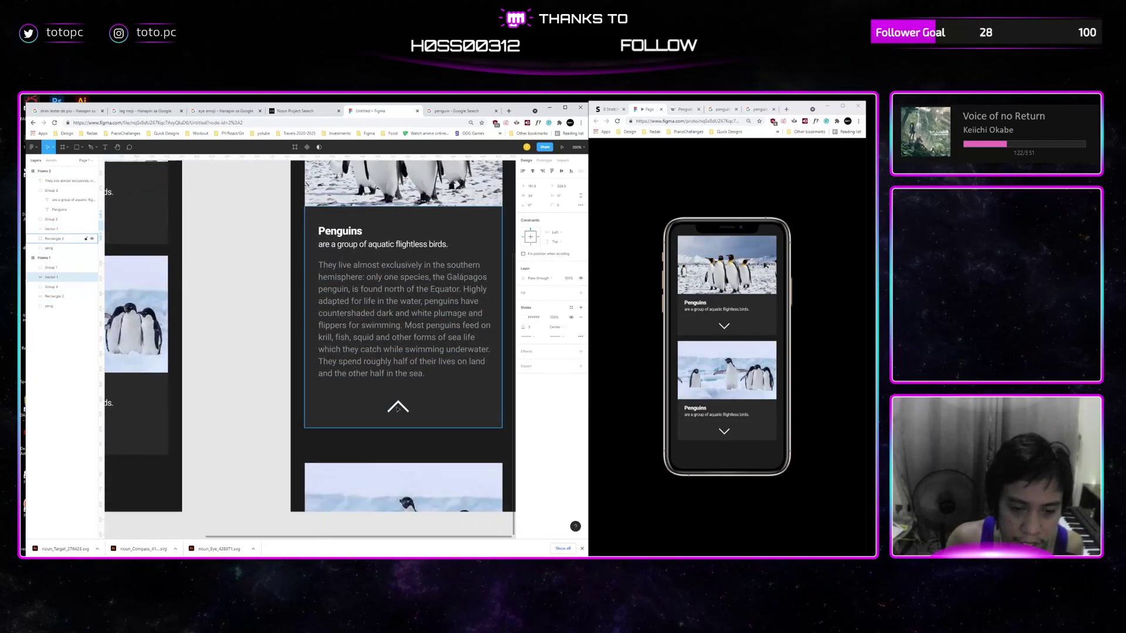
{"action": "left_click_drag", "start_coordinate": [404, 406], "coordinate": [571, 491]}
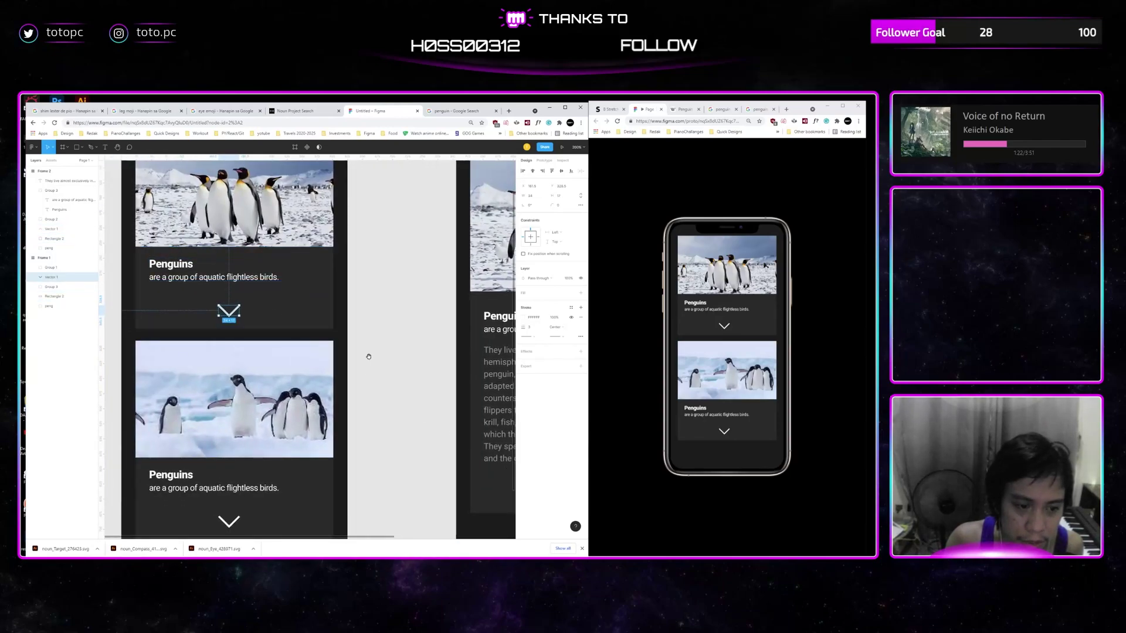
{"action": "left_click_drag", "start_coordinate": [369, 357], "coordinate": [215, 298]}
{"action": "key", "text": "ctrl+minus"}
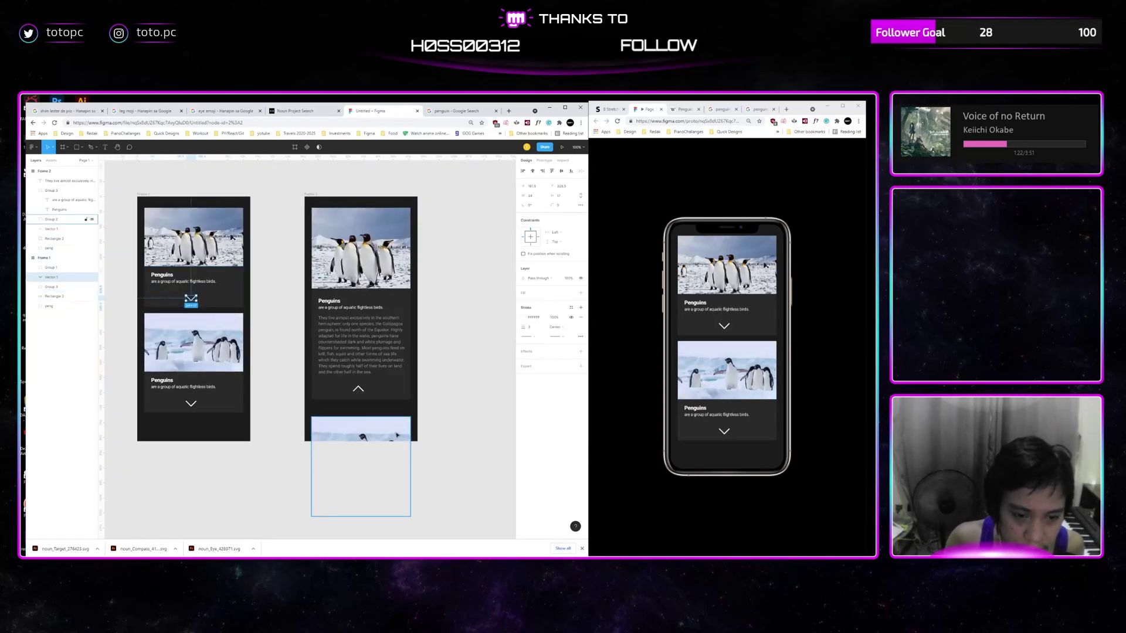
Copy the long paragraph from the expanded card and paste it into the first frame
{"action": "left_click_drag", "start_coordinate": [385, 439], "coordinate": [408, 443]}
{"action": "key", "text": "ctrl+plus"}
{"action": "left_click", "coordinate": [408, 444]}
{"action": "scroll", "coordinate": [409, 444], "scroll_direction": "right", "scroll_amount": 1}
{"action": "key", "text": "shift+0"}
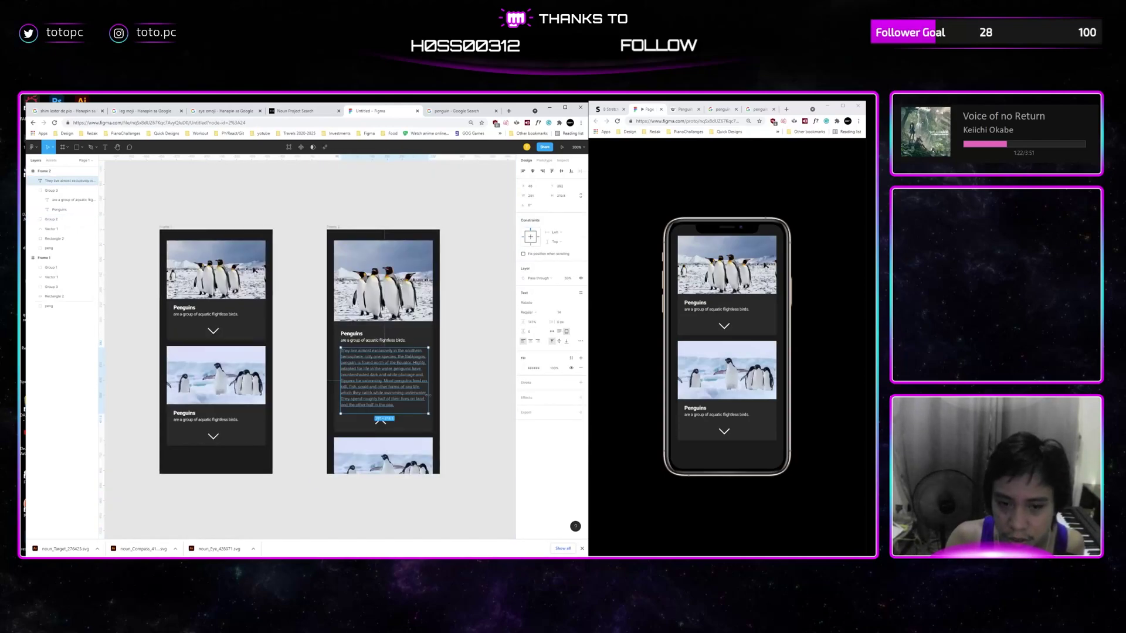
{"action": "left_click_drag", "start_coordinate": [424, 392], "coordinate": [445, 404]}
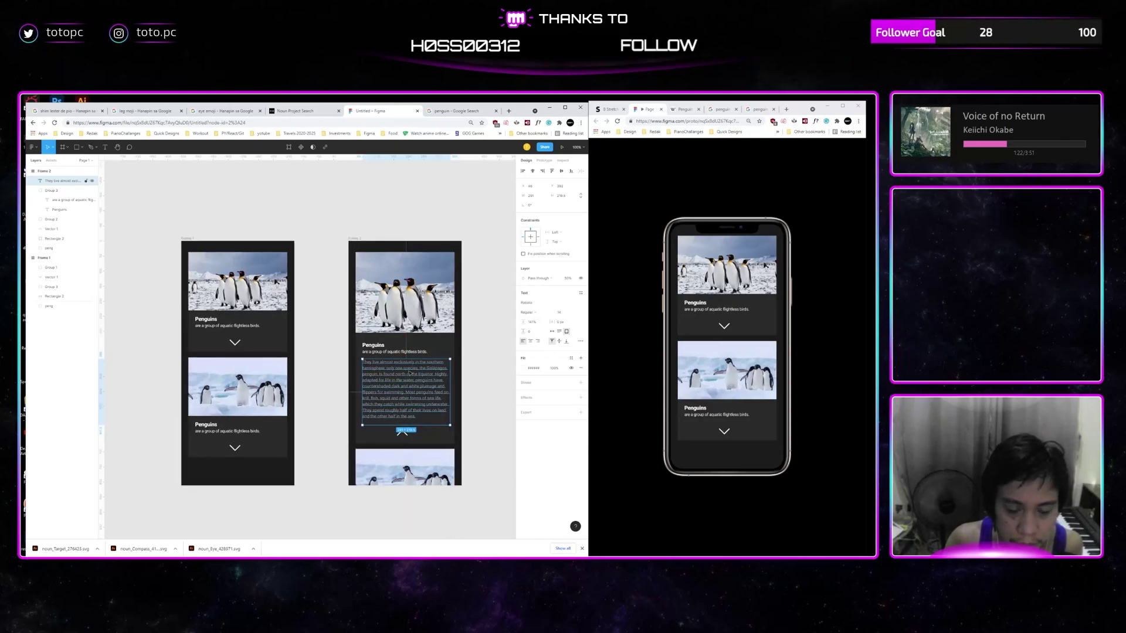
{"action": "left_click", "coordinate": [330, 357]}
{"action": "left_click_drag", "start_coordinate": [330, 357], "coordinate": [400, 351]}
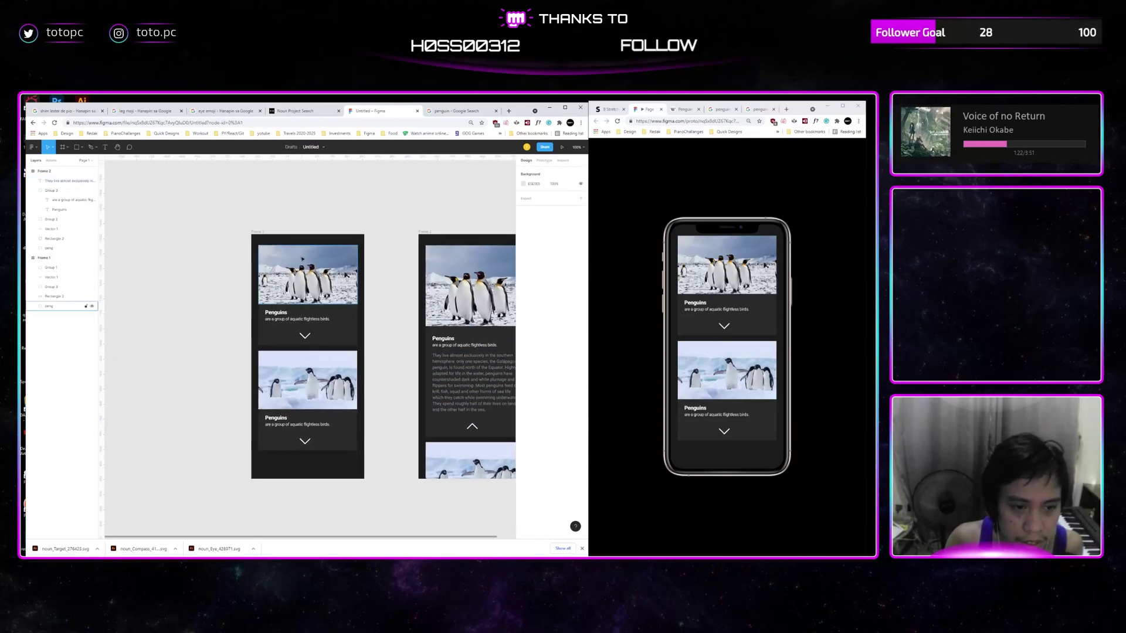
{"action": "left_click", "coordinate": [344, 244]}
{"action": "key", "text": "ctrl+v"}
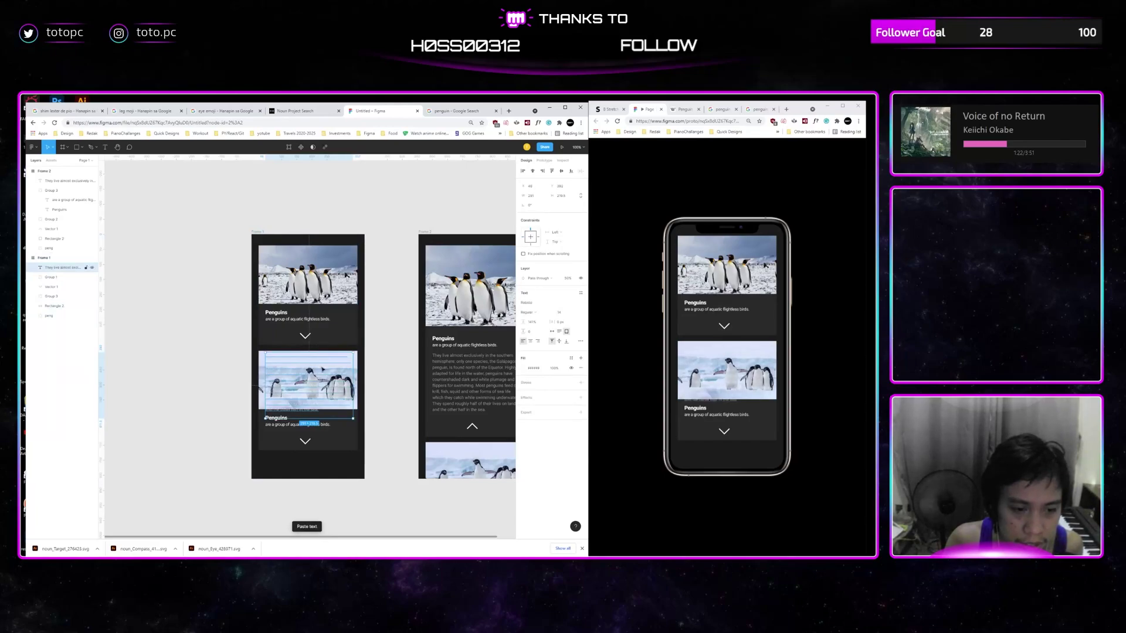
Move the pasted paragraph up over the first frame's top card so that its text ends within the card's dark area
{"action": "left_click_drag", "start_coordinate": [321, 376], "coordinate": [322, 291]}
{"action": "key", "text": "Up"}
{"action": "key", "text": "Up"}
{"action": "key", "text": "Up"}
{"action": "key", "text": "Up"}
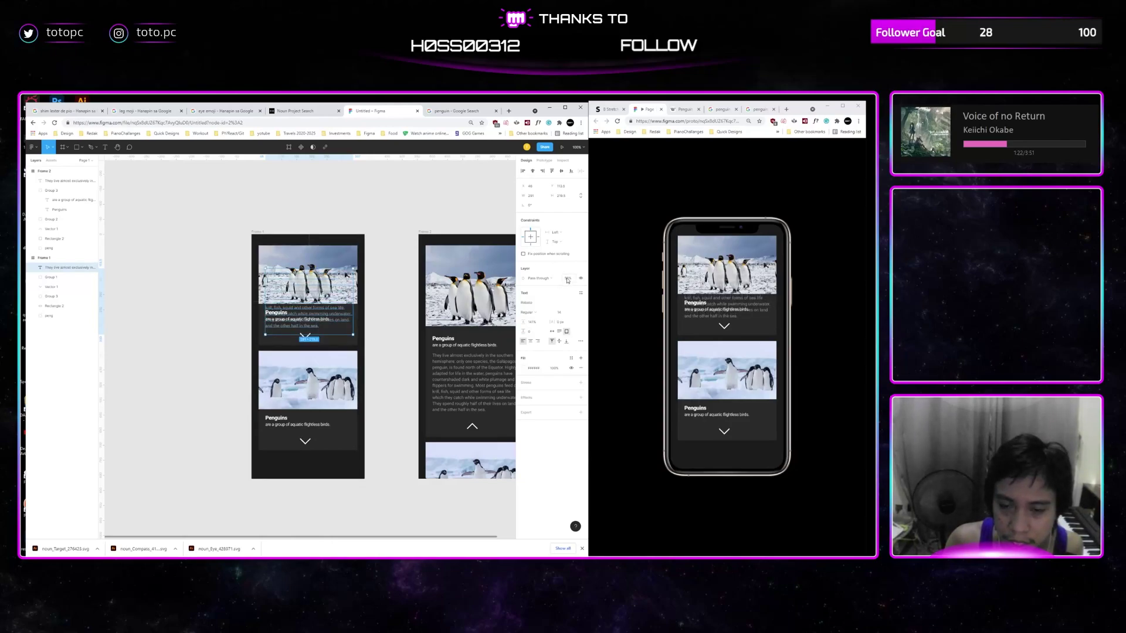
Cut the paragraph copy and paste it back beneath the picture group in the first frame's layer order
{"action": "key", "text": "ctrl+x"}
{"action": "left_click", "coordinate": [353, 320]}
{"action": "key", "text": "ctrl+v"}
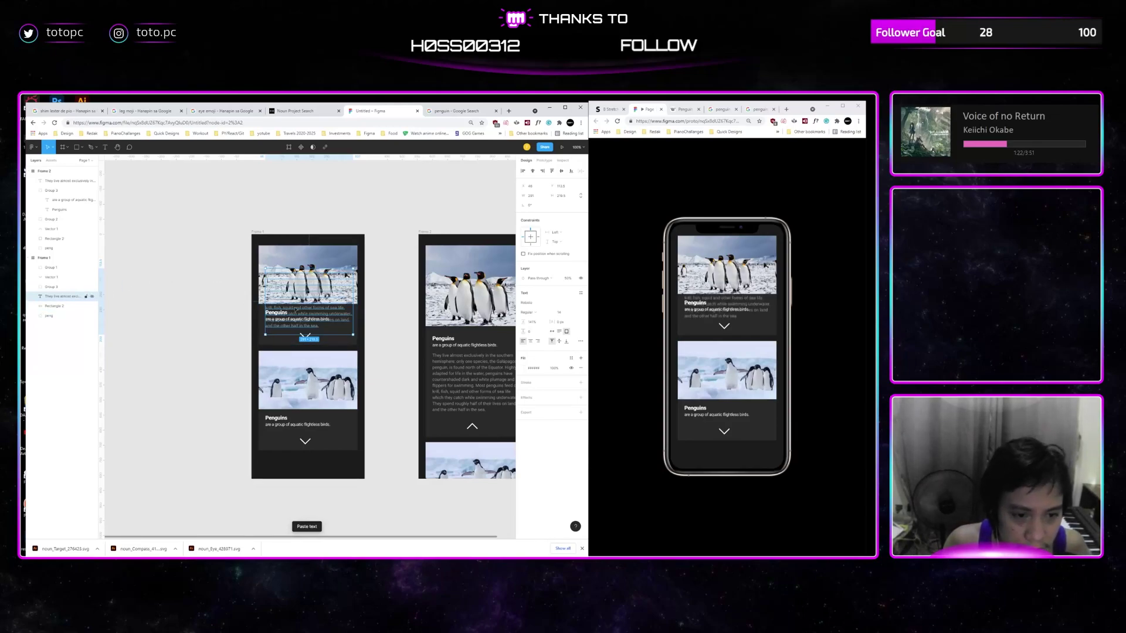
{"action": "left_click", "coordinate": [311, 262]}
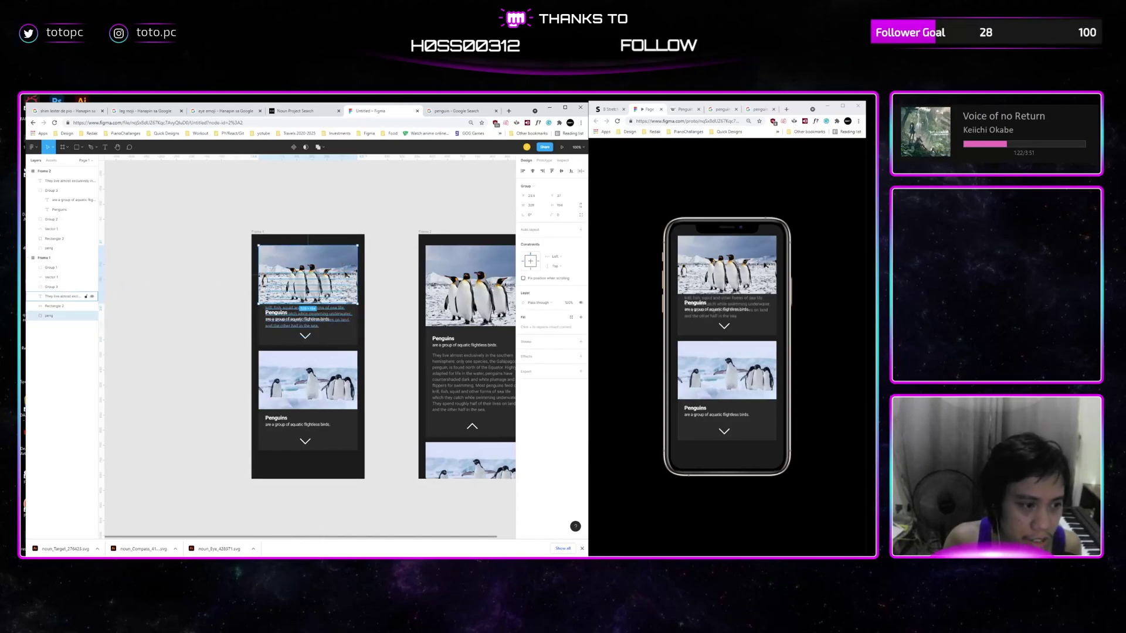
{"action": "left_click", "coordinate": [53, 297]}
{"action": "key", "text": "Delete"}
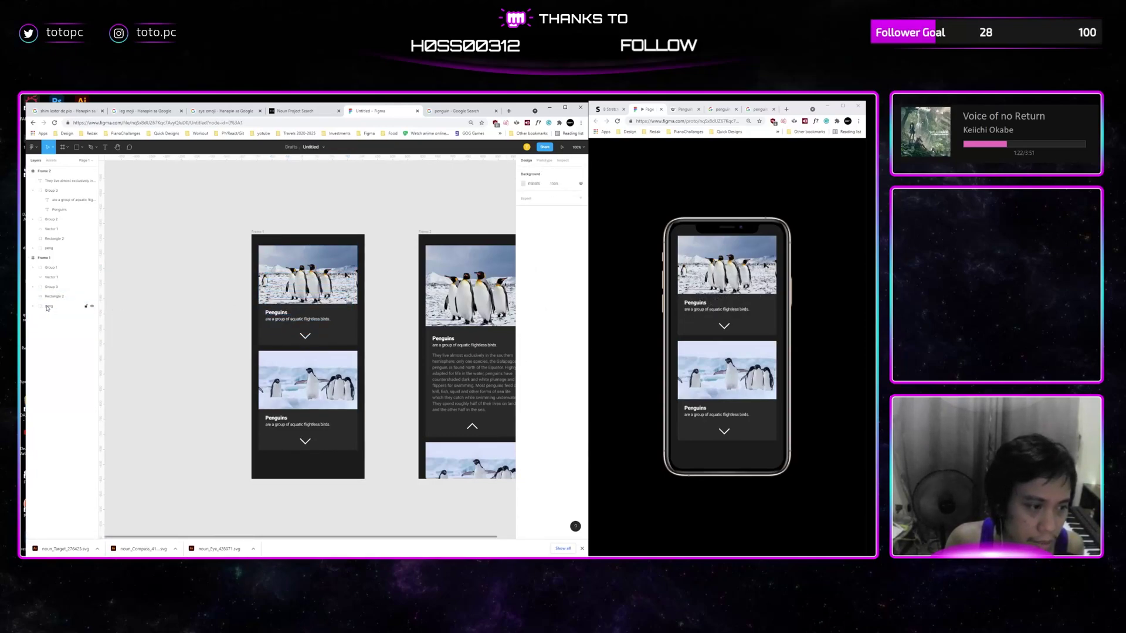
{"action": "left_click", "coordinate": [53, 307]}
{"action": "key", "text": "ctrl+v"}
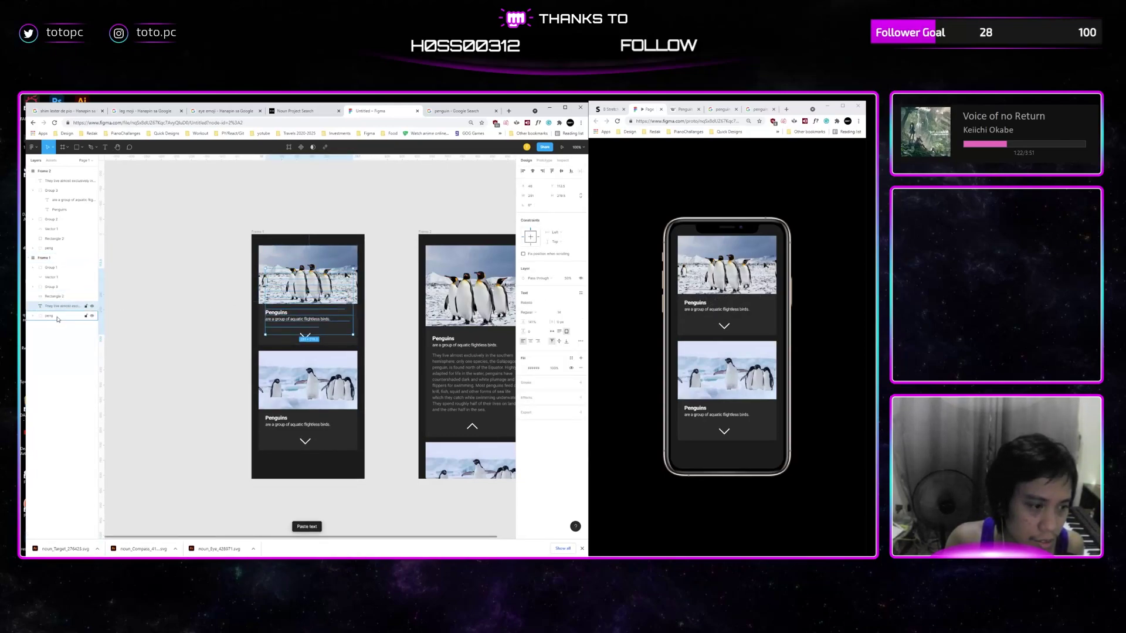
{"action": "left_click_drag", "start_coordinate": [57, 319], "coordinate": [69, 341]}
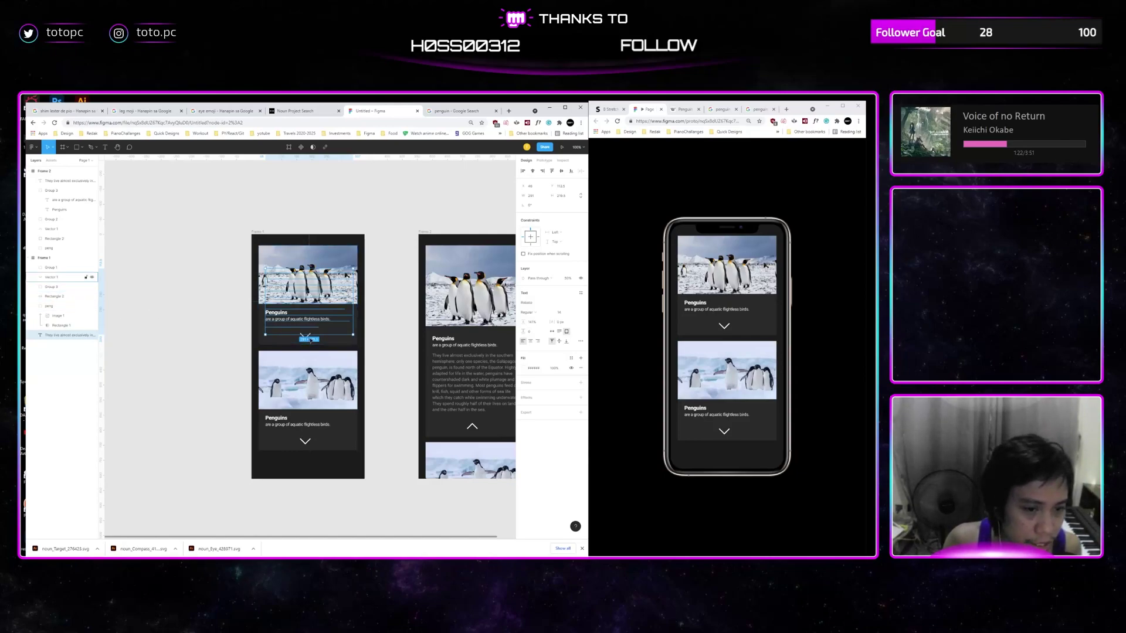
Send the top card's dark background rectangle below the paragraph in the first frame's layer order
{"action": "left_click", "coordinate": [346, 345]}
{"action": "left_click_drag", "start_coordinate": [74, 300], "coordinate": [70, 337]}
{"action": "scroll", "coordinate": [378, 334], "scroll_direction": "up", "scroll_amount": 1}
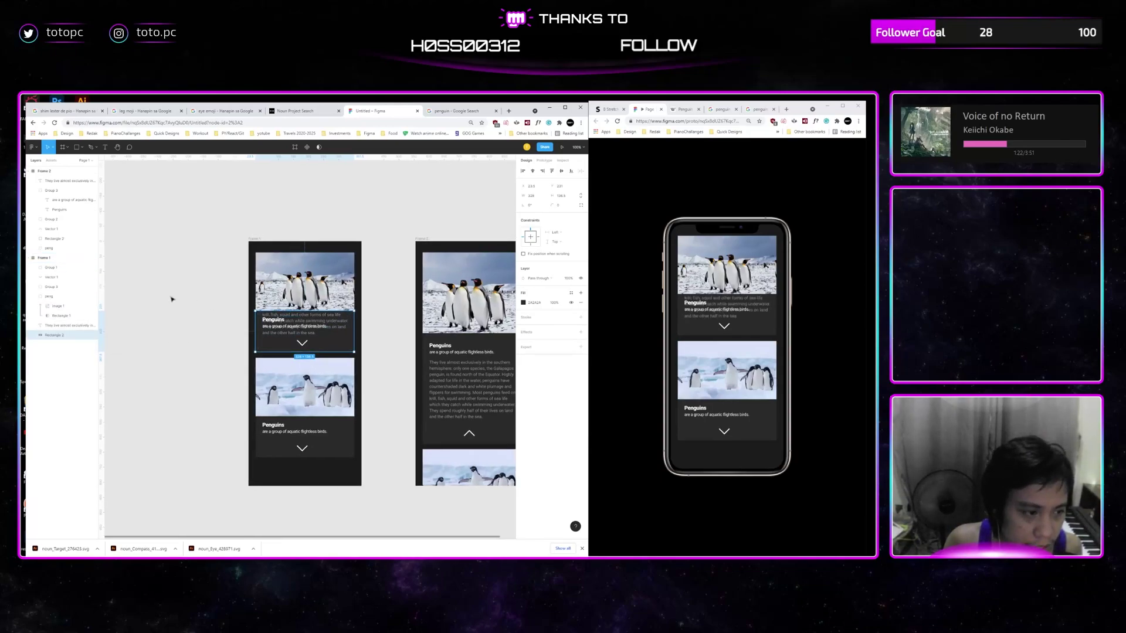
Hide the paragraph in the first frame's top card by setting its layer opacity to 0%
{"action": "scroll", "coordinate": [324, 304], "scroll_direction": "right", "scroll_amount": 3}
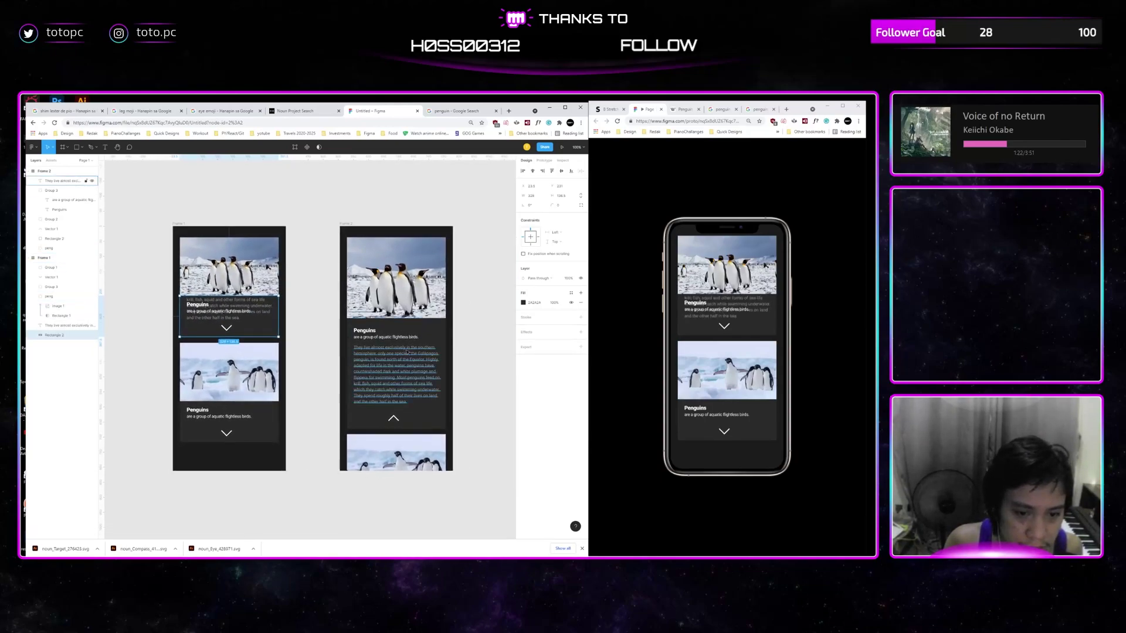
{"action": "left_click", "coordinate": [219, 322]}
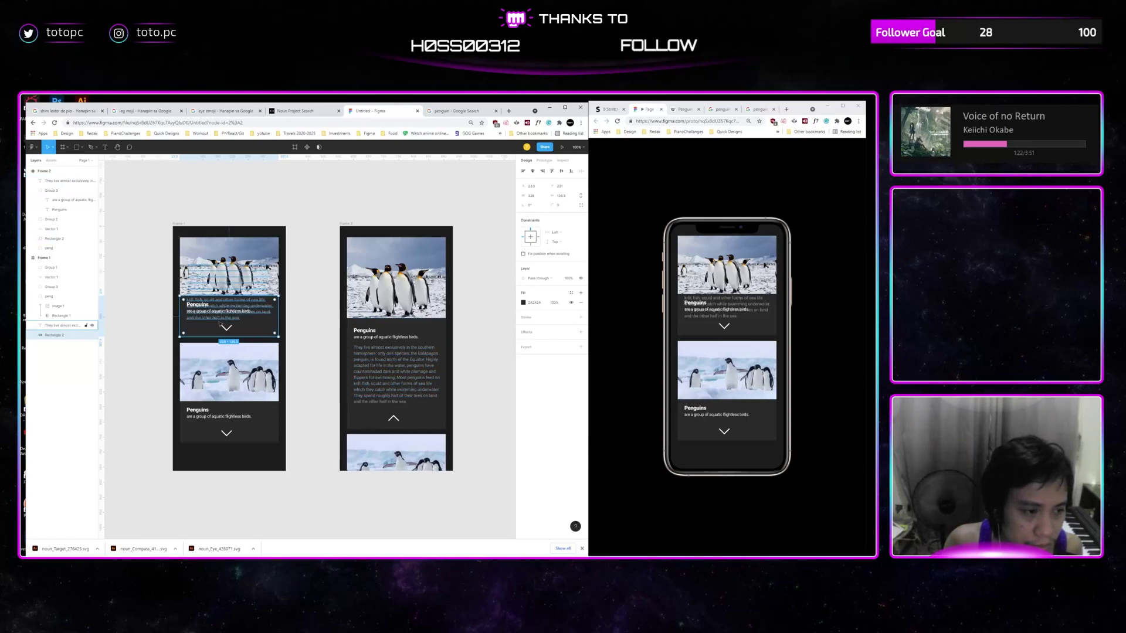
{"action": "left_click", "coordinate": [221, 323]}
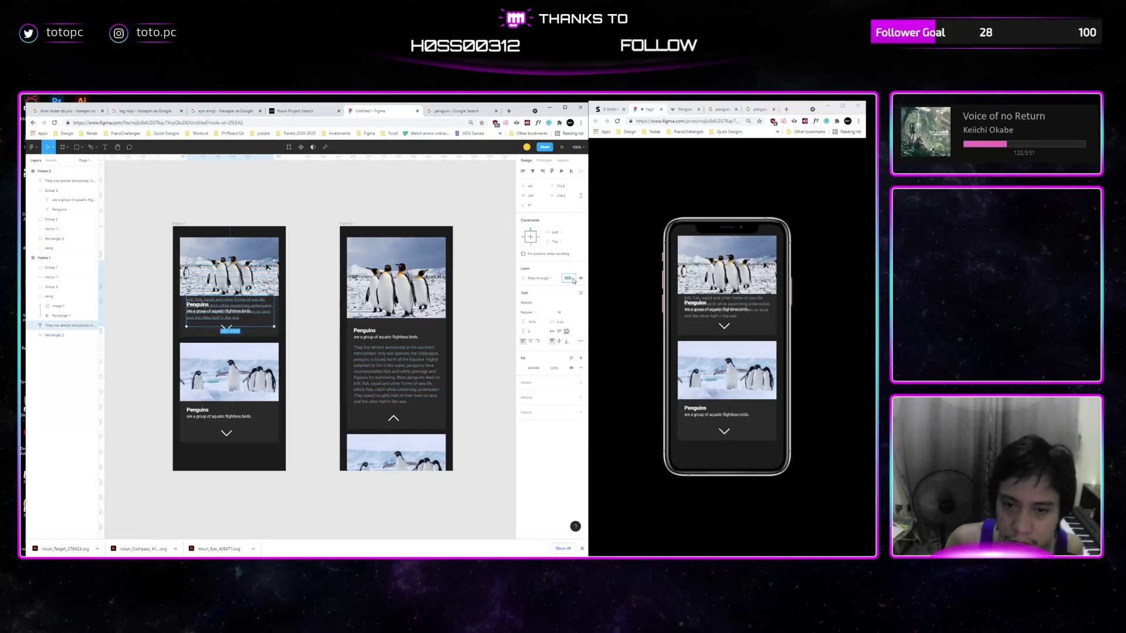
{"action": "type", "text": "0"}
{"action": "key", "text": "Return"}
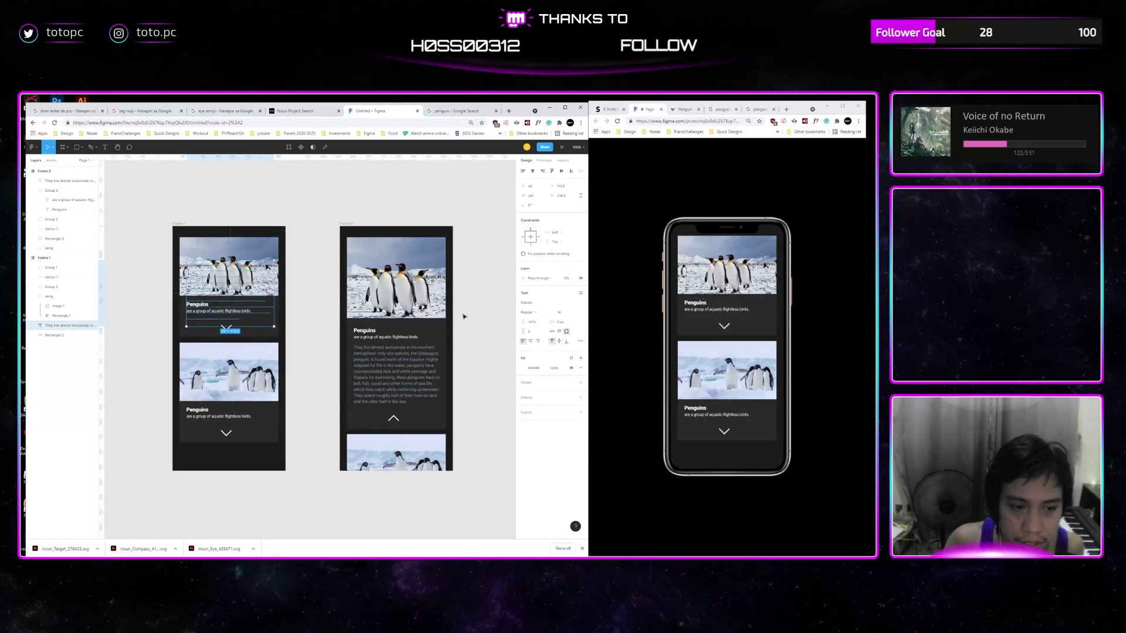
{"action": "left_click", "coordinate": [482, 324]}
Try linking the whole first frame to the second frame with a tap interaction in the prototype
{"action": "left_click", "coordinate": [208, 228]}
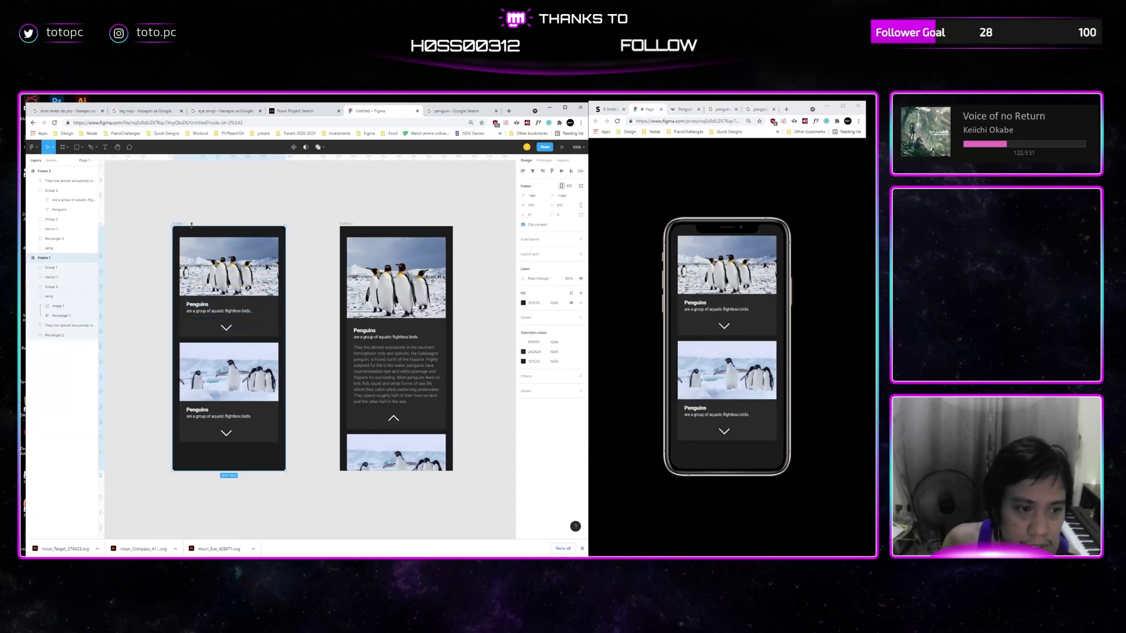
{"action": "left_click", "coordinate": [542, 161]}
{"action": "left_click_drag", "start_coordinate": [286, 349], "coordinate": [387, 352]}
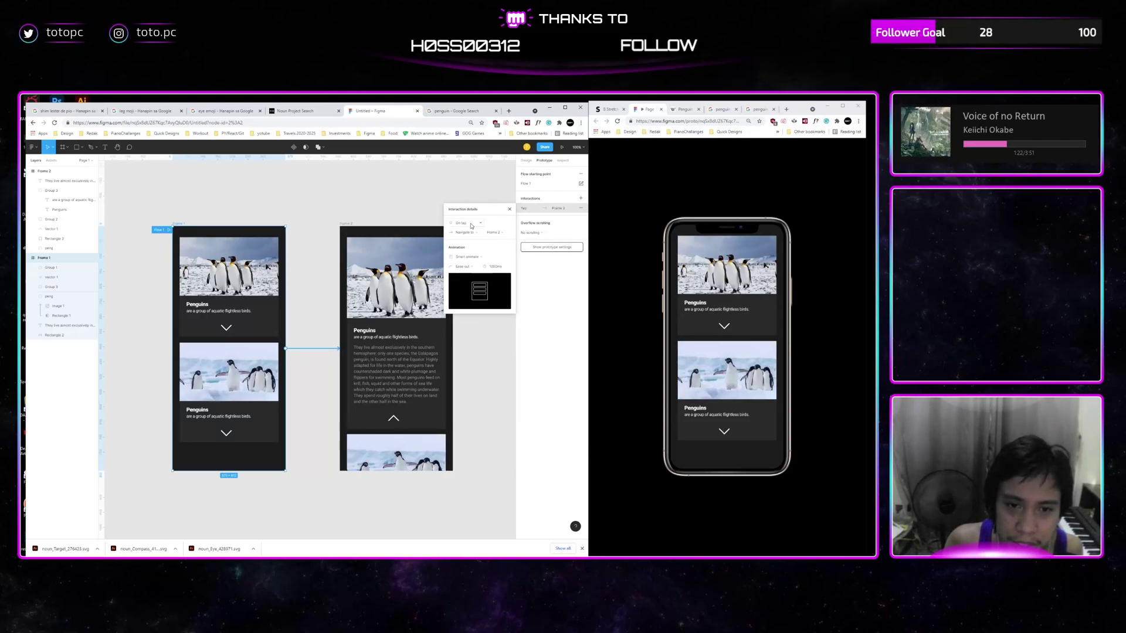
{"action": "left_click", "coordinate": [227, 327]}
{"action": "left_click", "coordinate": [227, 327]}
{"action": "left_click", "coordinate": [253, 327]}
{"action": "left_click", "coordinate": [257, 280]}
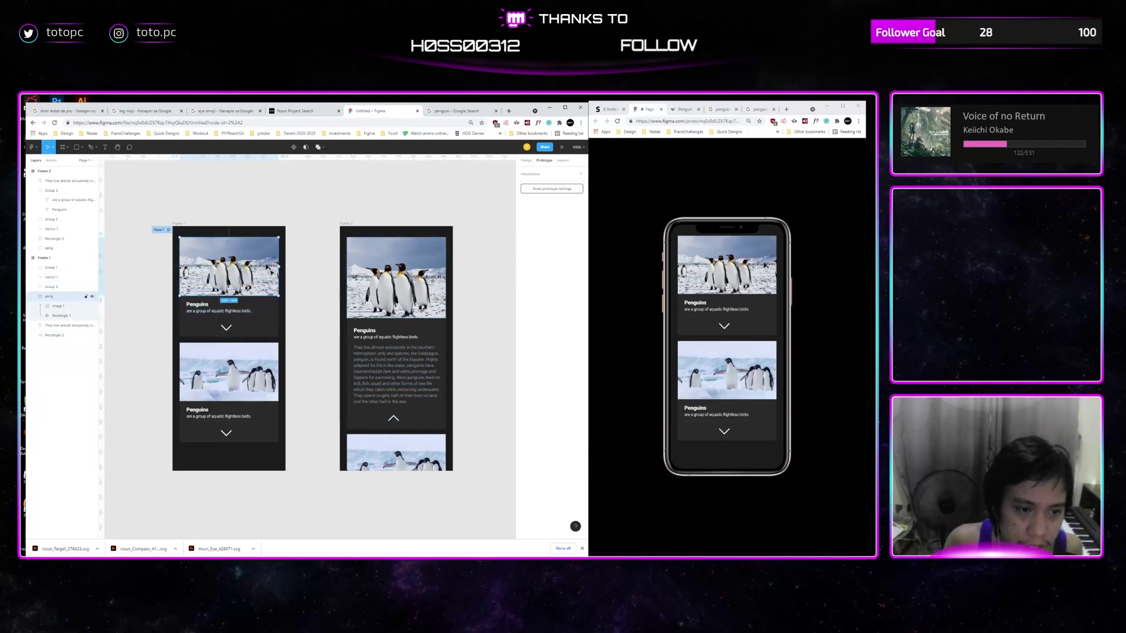
Group all elements of the first frame's top card, including the hidden paragraph
{"action": "left_click", "coordinate": [279, 317]}
{"action": "left_click_drag", "start_coordinate": [297, 311], "coordinate": [248, 233]}
{"action": "left_click", "coordinate": [386, 322]}
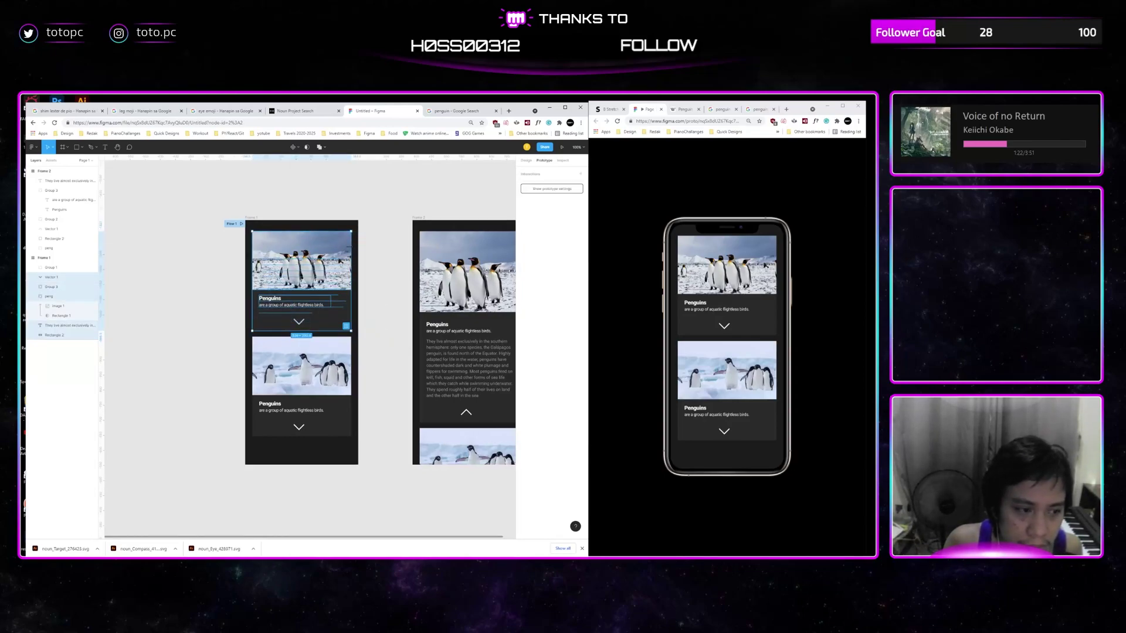
{"action": "key", "text": "ctrl+g"}
Group all elements of the expanded card in the second frame
{"action": "left_click_drag", "start_coordinate": [368, 259], "coordinate": [322, 258]}
{"action": "left_click_drag", "start_coordinate": [344, 252], "coordinate": [492, 422]}
{"action": "key", "text": "ctrl+g"}
Rename the expanded card's group as Group 4 to match the top card's group in the first frame
{"action": "left_click_drag", "start_coordinate": [315, 293], "coordinate": [347, 311]}
{"action": "left_click", "coordinate": [337, 316]}
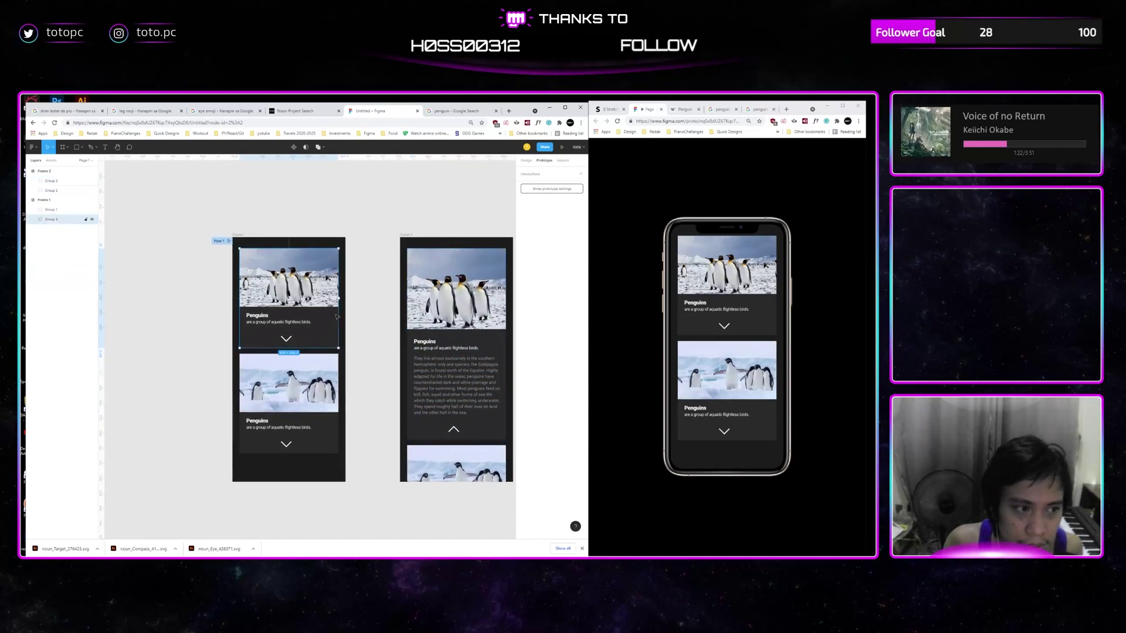
{"action": "left_click", "coordinate": [51, 181]}
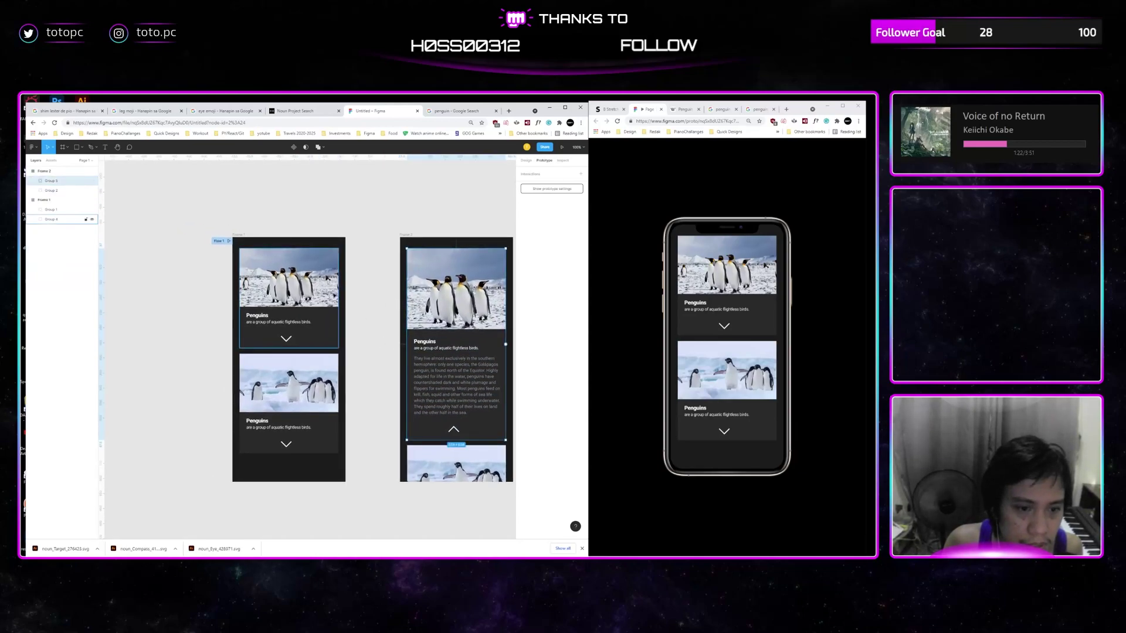
{"action": "double_click", "coordinate": [53, 182]}
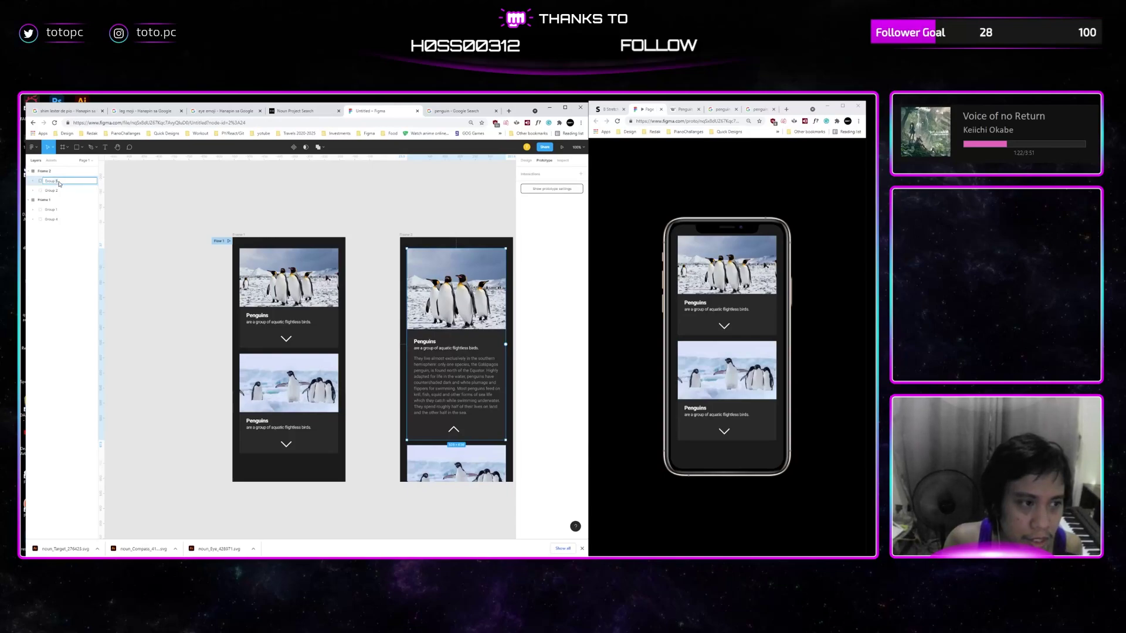
{"action": "key", "text": "BackSpace"}
{"action": "type", "text": "4"}
{"action": "key", "text": "Return"}
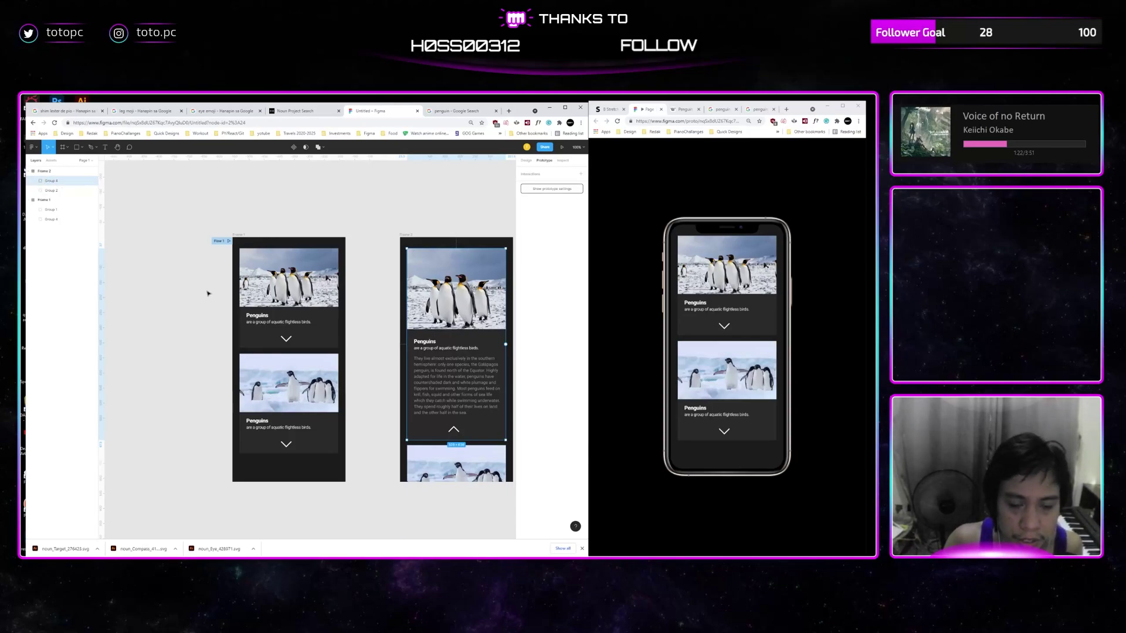
Rename the top card's group in both frames as Card 1
{"action": "left_click", "coordinate": [49, 220]}
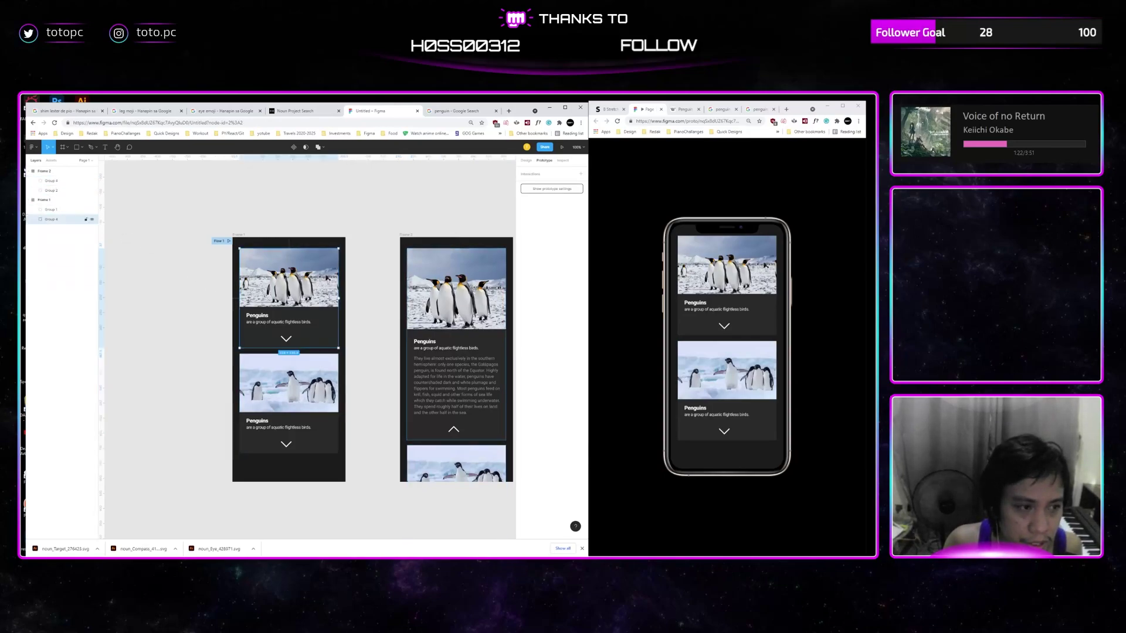
{"action": "double_click", "coordinate": [48, 220]}
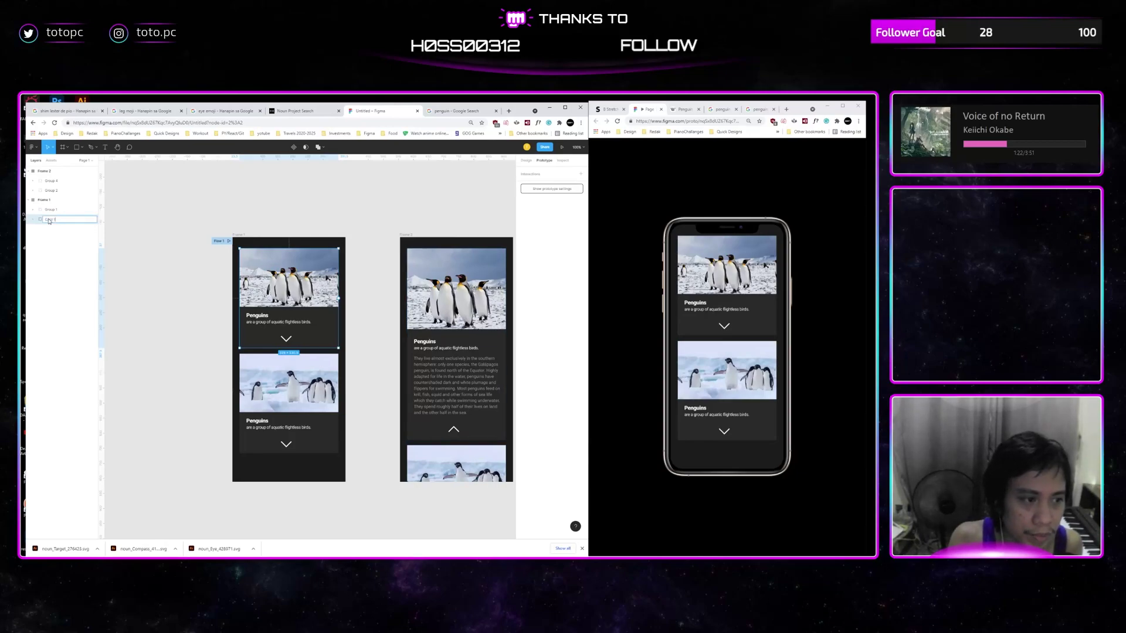
{"action": "type", "text": "Card 1"}
{"action": "key", "text": "Return"}
{"action": "left_click", "coordinate": [52, 181]}
{"action": "double_click", "coordinate": [55, 182]}
{"action": "type", "text": "Card 1"}
{"action": "key", "text": "Return"}
Rename the second card's group as Card 2 in both frames
{"action": "left_click", "coordinate": [55, 190]}
{"action": "double_click", "coordinate": [55, 190]}
{"action": "type", "text": "Card"}
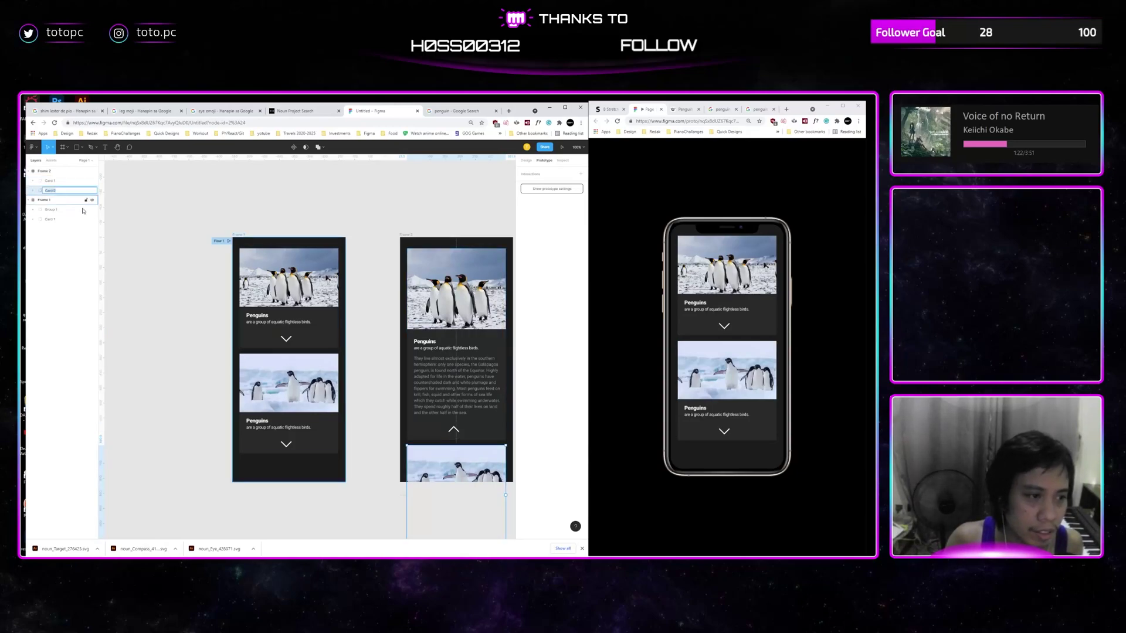
{"action": "key", "text": "BackSpace"}
{"action": "key", "text": "BackSpace"}
{"action": "key", "text": "BackSpace"}
{"action": "key", "text": "BackSpace"}
{"action": "type", "text": "\\"}
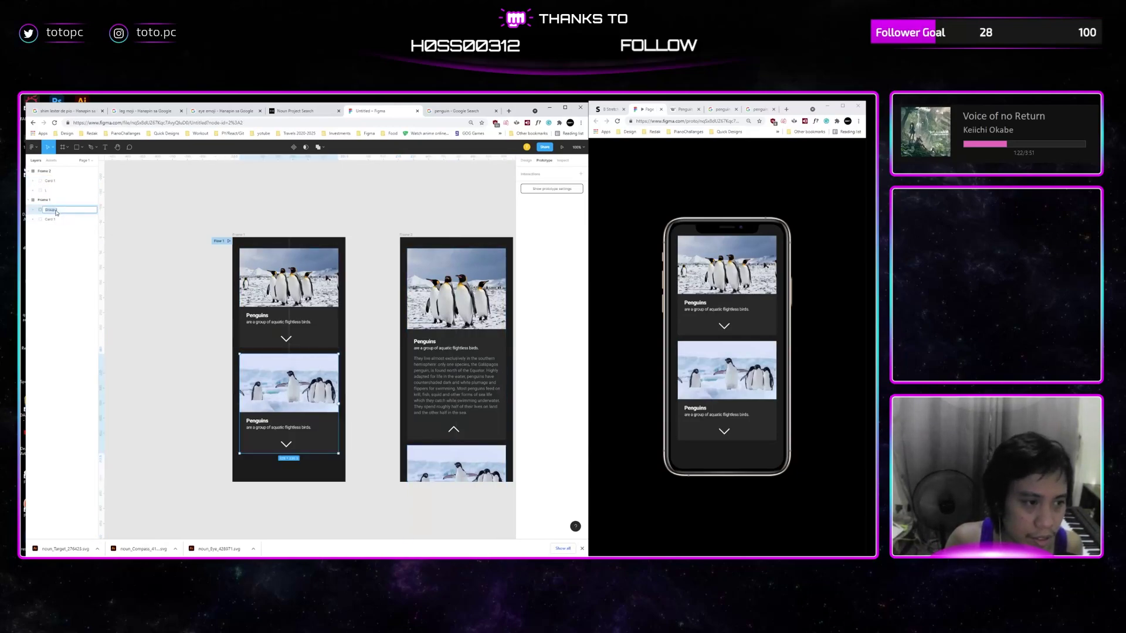
{"action": "type", "text": "Card 2"}
{"action": "key", "text": "Return"}
{"action": "double_click", "coordinate": [59, 210]}
{"action": "key", "text": "Return"}
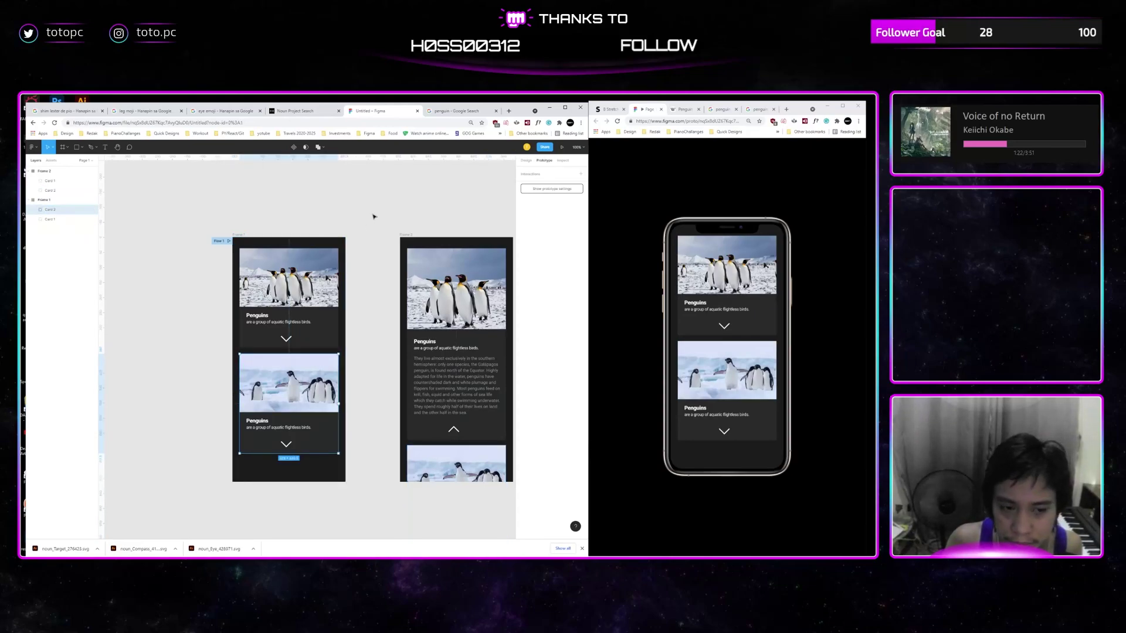
{"action": "left_click", "coordinate": [373, 216]}
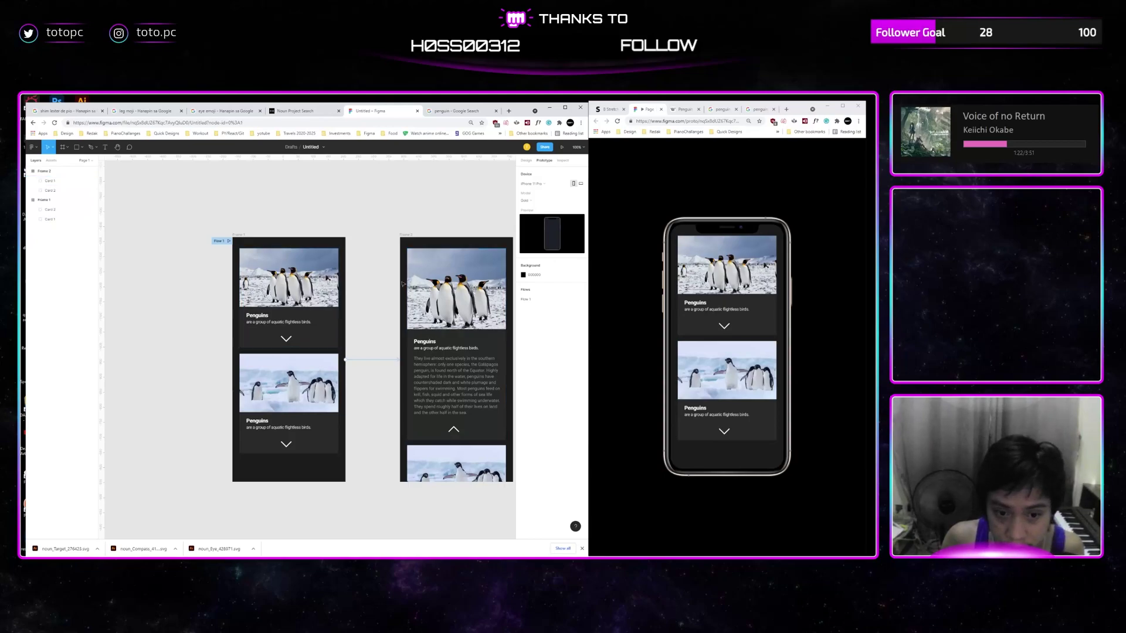
Replace the expanded card in the second frame with a copy of the first frame's Card 1 group
{"action": "double_click", "coordinate": [300, 328]}
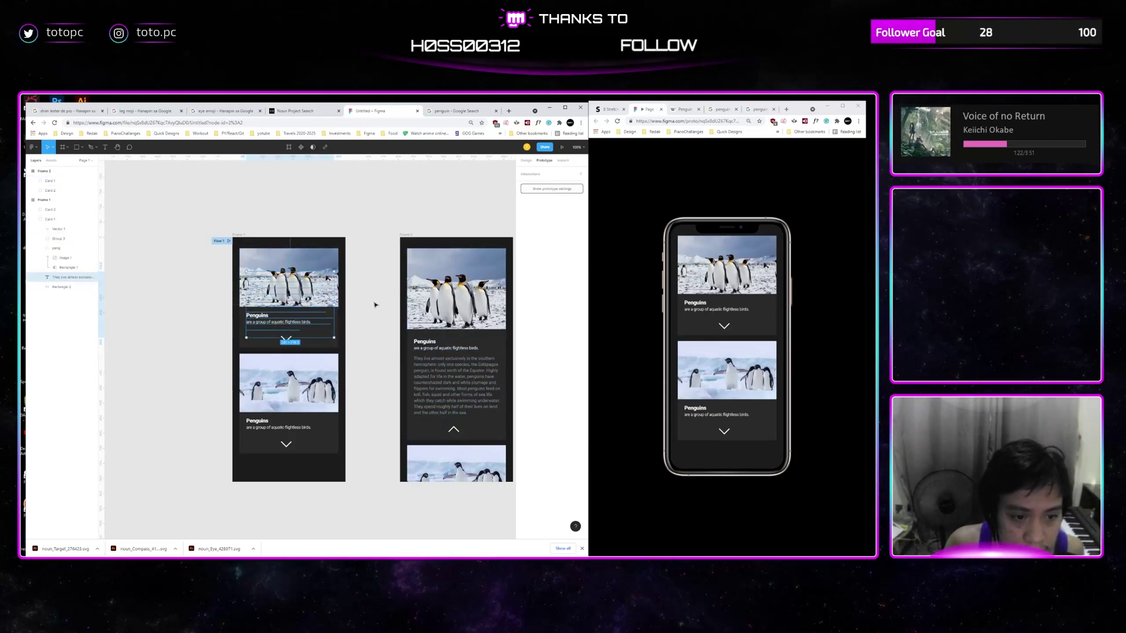
{"action": "left_click", "coordinate": [407, 309]}
{"action": "scroll", "coordinate": [408, 309], "scroll_direction": "right", "scroll_amount": 2}
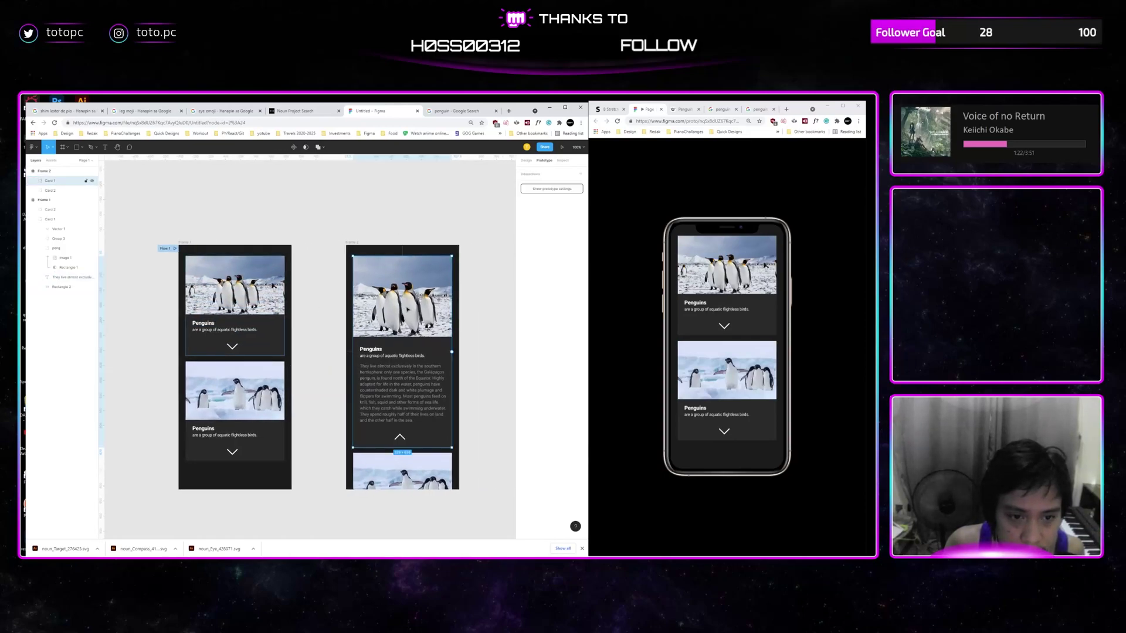
{"action": "key", "text": "Delete"}
{"action": "left_click", "coordinate": [356, 243]}
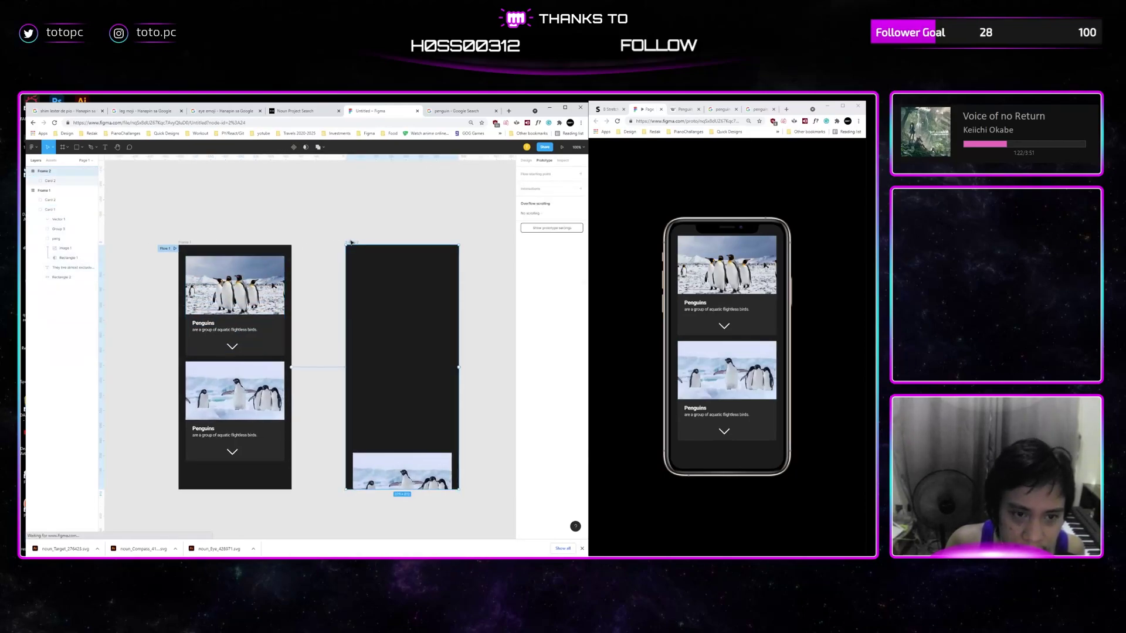
{"action": "key", "text": "ctrl+v"}
{"action": "scroll", "coordinate": [401, 243], "scroll_direction": "right", "scroll_amount": 1}
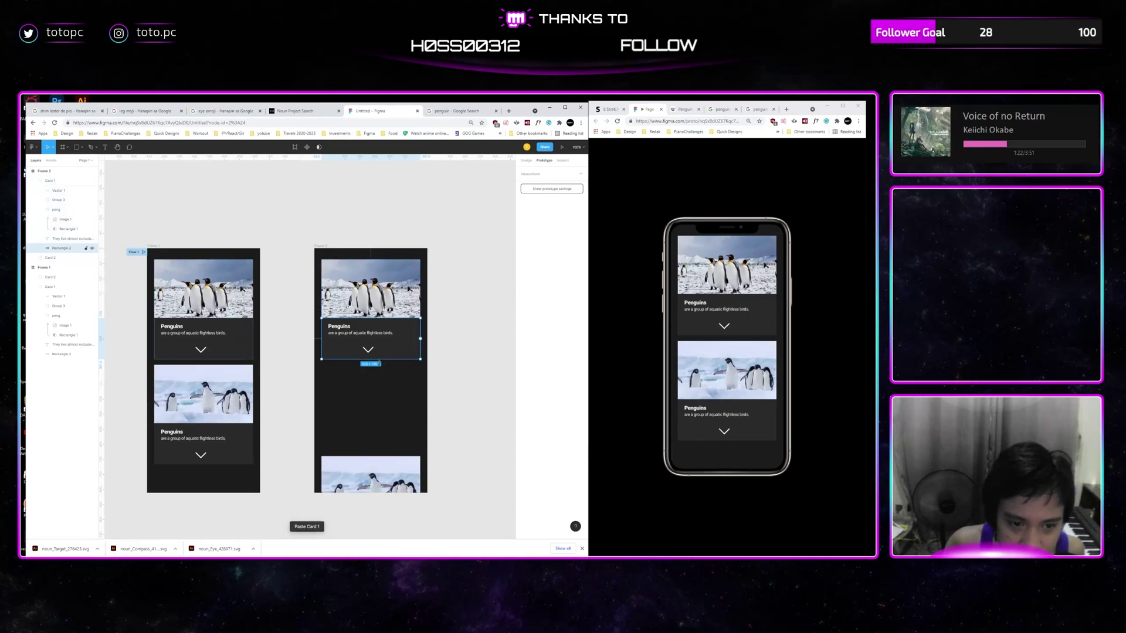
Stretch the pasted card's image and background rectangle together down to just above the second card
{"action": "left_click_drag", "start_coordinate": [380, 359], "coordinate": [380, 438]}
{"action": "key", "text": "ctrl+z"}
{"action": "left_click", "coordinate": [411, 291], "text": "shift"}
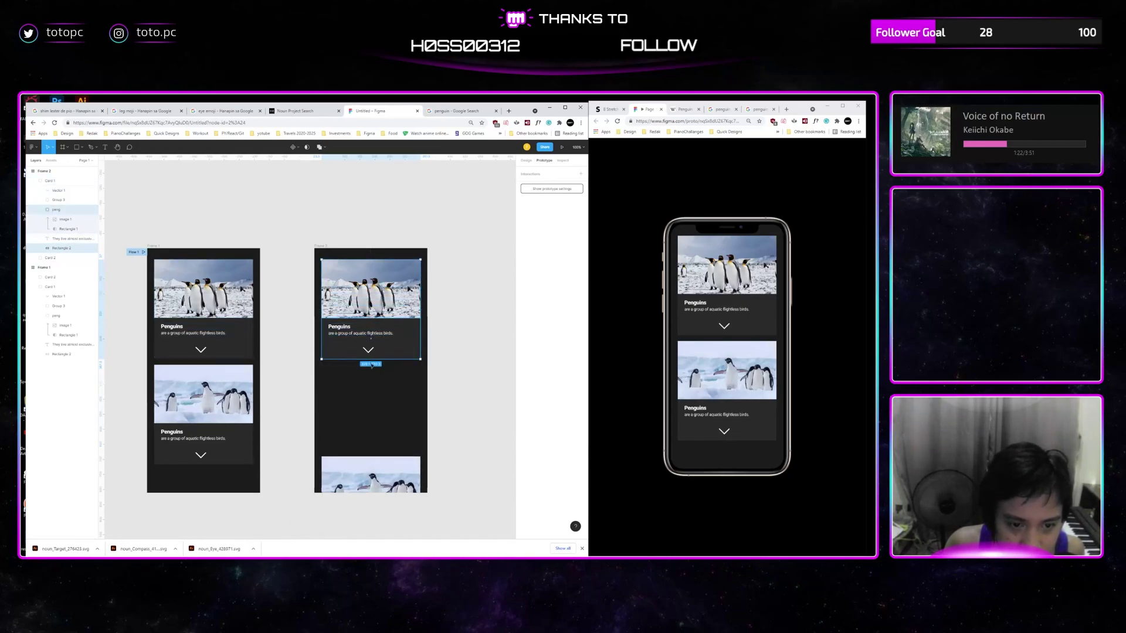
{"action": "left_click_drag", "start_coordinate": [371, 364], "coordinate": [370, 449]}
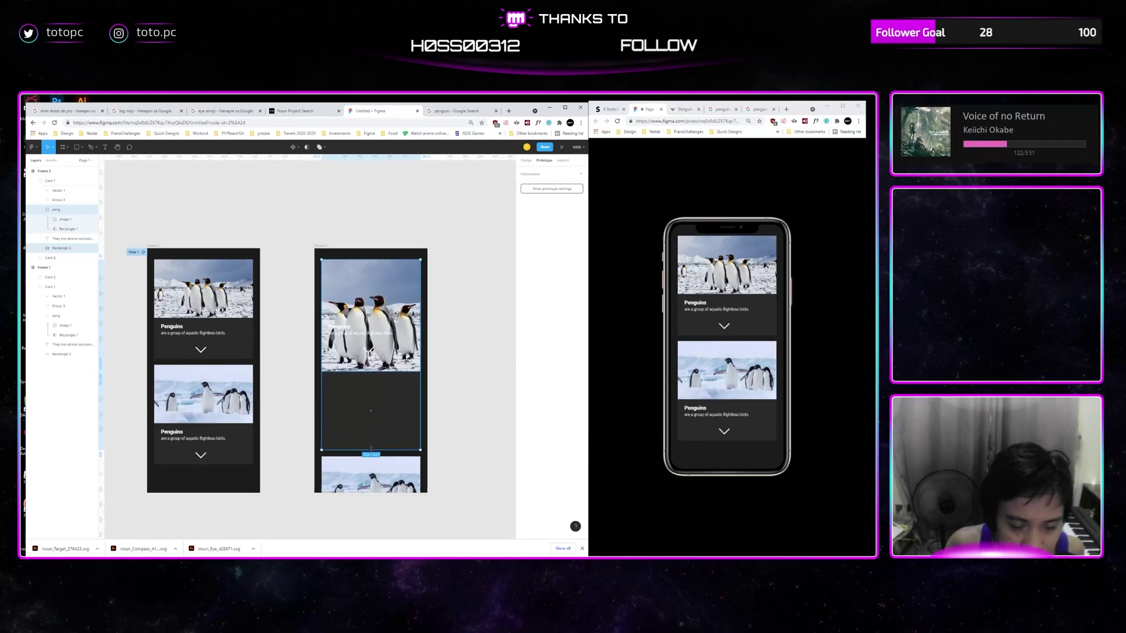
Shorten the stretched image to about three quarters of its height and extend the background rectangle up to meet it
{"action": "left_click", "coordinate": [432, 360]}
{"action": "left_click", "coordinate": [411, 367]}
{"action": "left_click", "coordinate": [382, 373]}
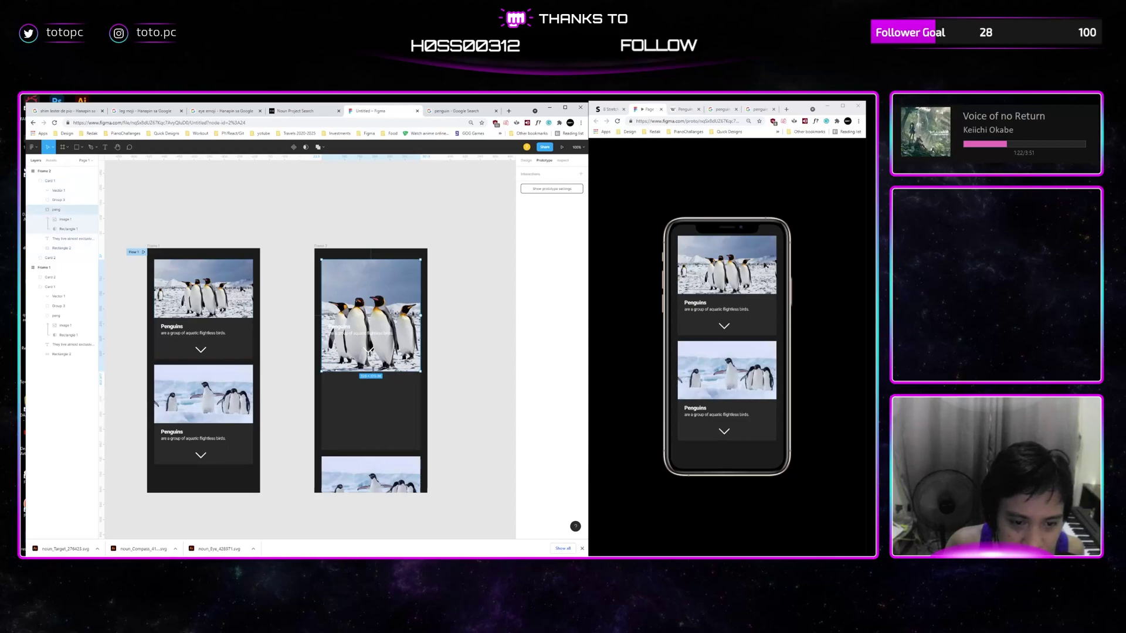
{"action": "left_click_drag", "start_coordinate": [382, 372], "coordinate": [381, 332]}
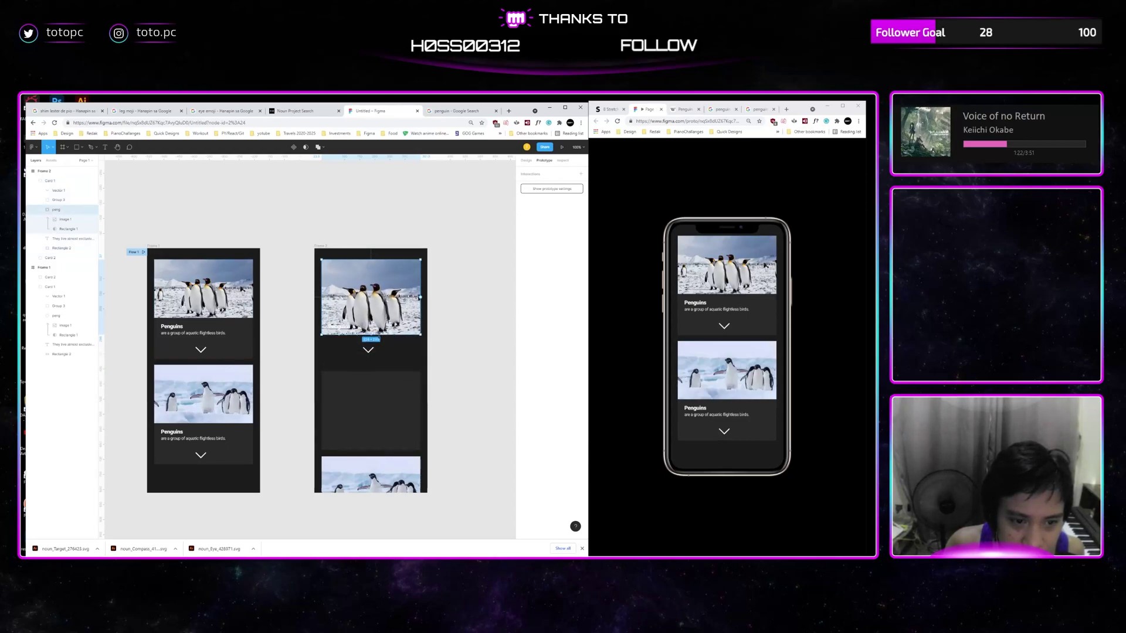
{"action": "left_click_drag", "start_coordinate": [379, 336], "coordinate": [375, 344]}
{"action": "left_click", "coordinate": [377, 384]}
Move the title text below the enlarged image, move the arrow near the card's lower edge, and flip the arrow vertically
{"action": "left_click", "coordinate": [354, 331]}
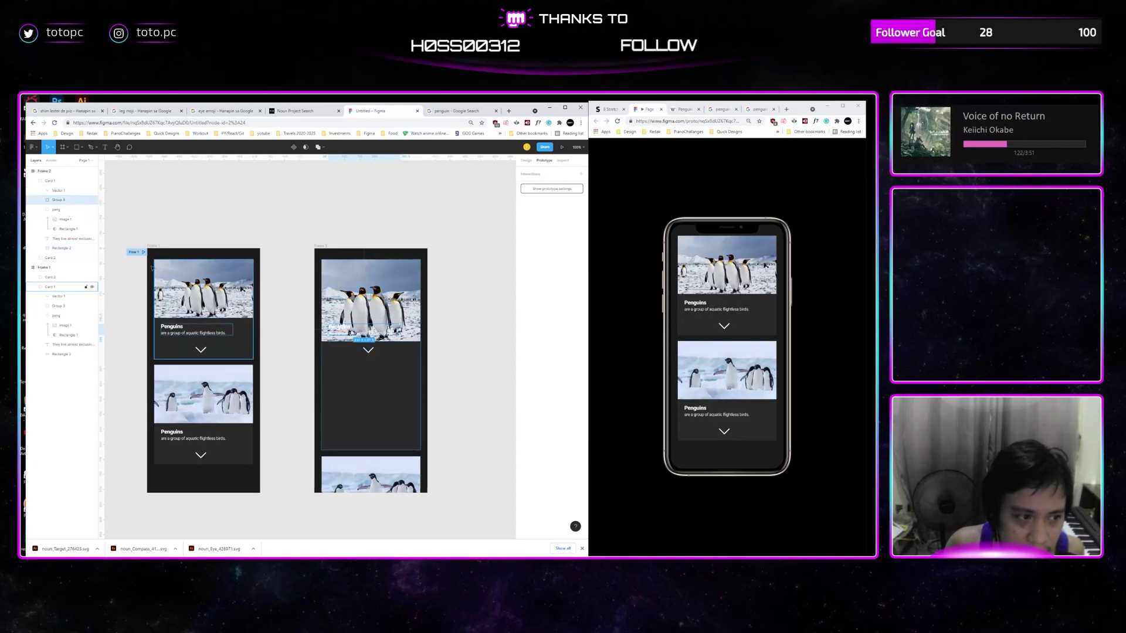
{"action": "left_click_drag", "start_coordinate": [345, 332], "coordinate": [370, 443]}
{"action": "right_click", "coordinate": [370, 443]}
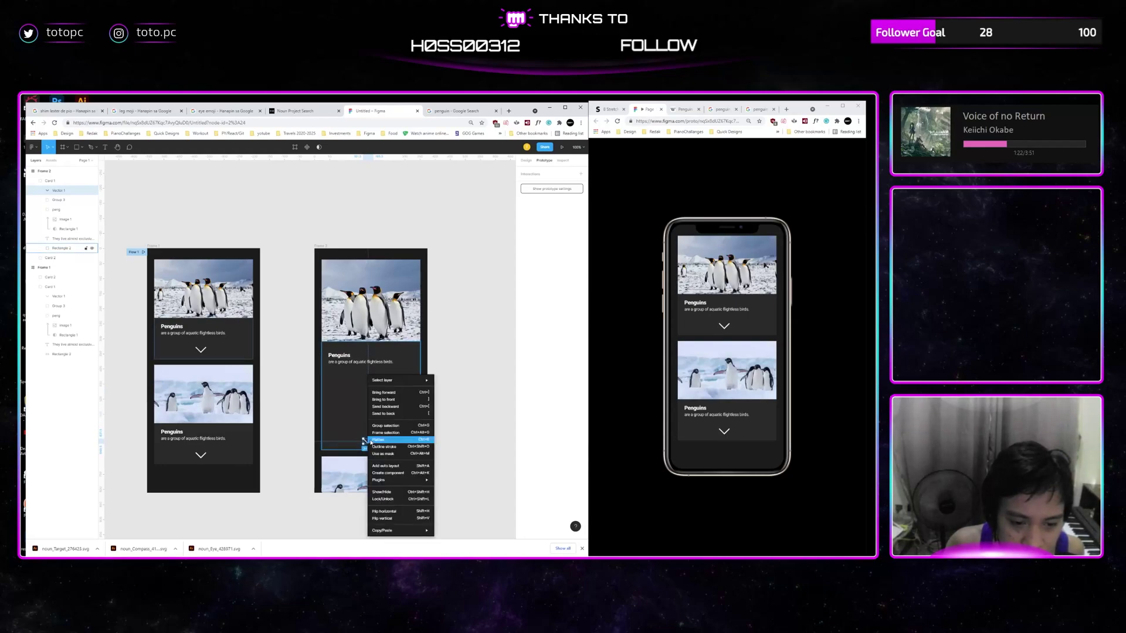
{"action": "left_click", "coordinate": [389, 520]}
Set the opacity of the hidden paragraph in the second frame's Card 1 to 50%
{"action": "left_click", "coordinate": [374, 312]}
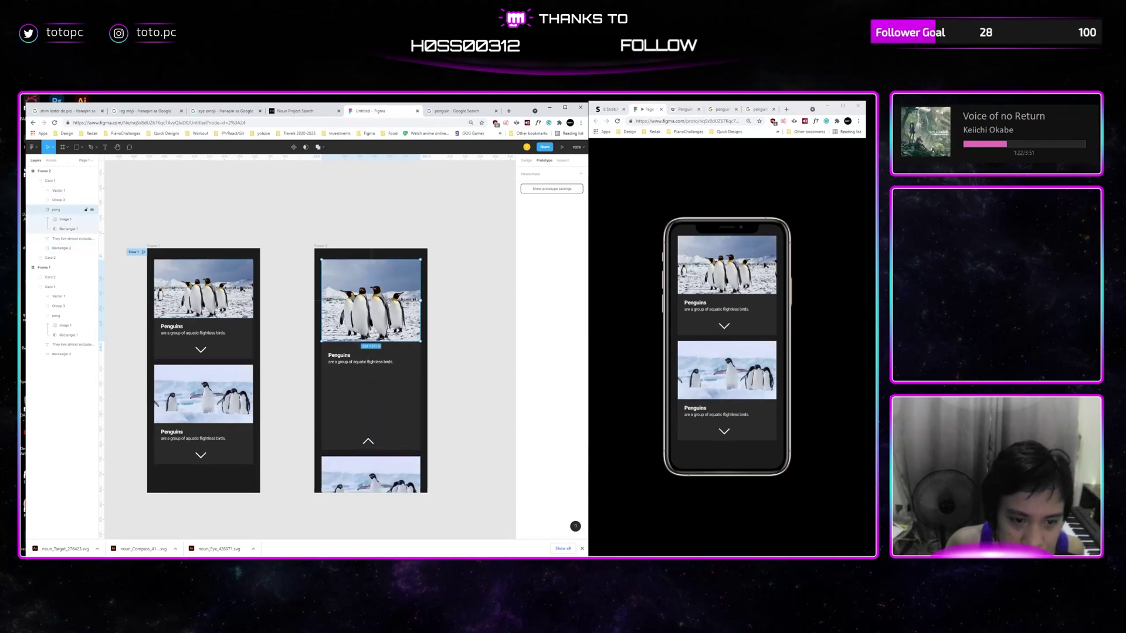
{"action": "left_click", "coordinate": [72, 239]}
{"action": "left_click", "coordinate": [525, 160]}
{"action": "left_click", "coordinate": [570, 272]}
{"action": "type", "text": "50"}
{"action": "key", "text": "Return"}
Move the paragraph down into the space between the card's subtitle and the arrow
{"action": "key", "text": "shift+Down"}
{"action": "key", "text": "shift+Down"}
{"action": "key", "text": "shift+Down"}
{"action": "key", "text": "shift+Down"}
{"action": "key", "text": "shift+Down"}
{"action": "key", "text": "shift+Down"}
{"action": "key", "text": "shift+Down"}
{"action": "key", "text": "shift+Down"}
{"action": "key", "text": "shift+Down"}
{"action": "key", "text": "shift+Down"}
{"action": "key", "text": "shift+Down"}
{"action": "key", "text": "shift+Down"}
{"action": "key", "text": "shift+Down"}
{"action": "key", "text": "shift+Down"}
{"action": "key", "text": "shift+Down"}
{"action": "key", "text": "shift+Down"}
{"action": "key", "text": "shift+Down"}
{"action": "key", "text": "shift+Down"}
{"action": "key", "text": "shift+Down"}
{"action": "key", "text": "shift+Down"}
{"action": "left_click_drag", "start_coordinate": [377, 395], "coordinate": [427, 377]}
{"action": "key", "text": "ctrl+equal"}
Nudge the title text and paragraph up together to balance the spacing below the expanded card's image
{"action": "left_click", "coordinate": [375, 375], "text": "shift"}
{"action": "key", "text": "shift+Up"}
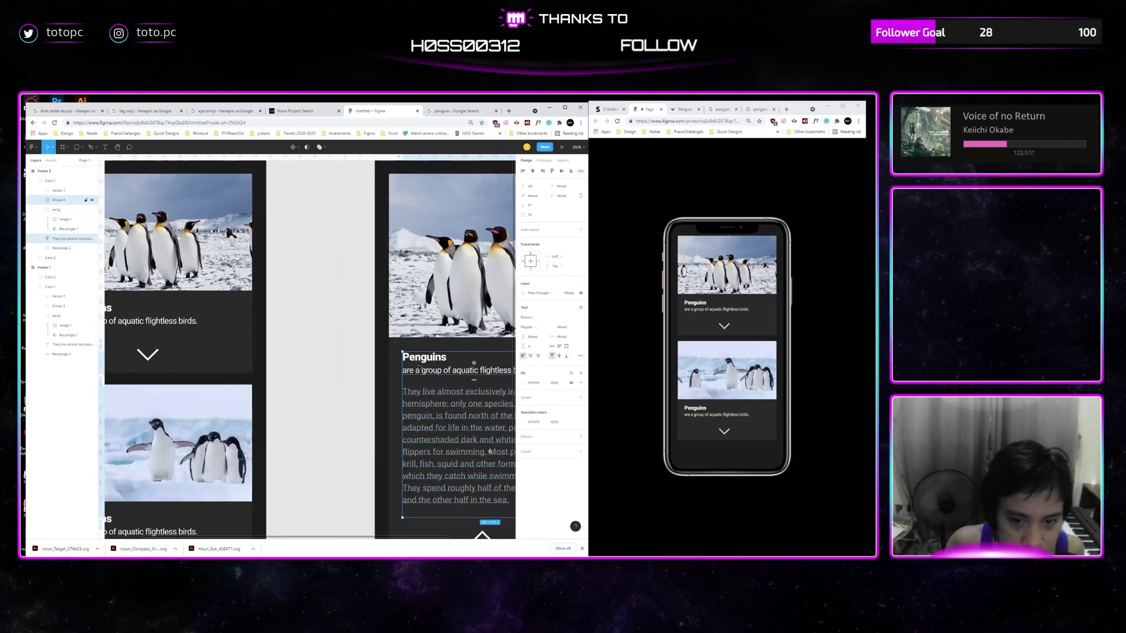
{"action": "scroll", "coordinate": [419, 368], "scroll_direction": "left", "scroll_amount": 2}
{"action": "key", "text": "Up"}
{"action": "key", "text": "Up"}
{"action": "left_click_drag", "start_coordinate": [469, 376], "coordinate": [436, 288]}
{"action": "key", "text": "ctrl+minus"}
{"action": "left_click", "coordinate": [455, 336]}
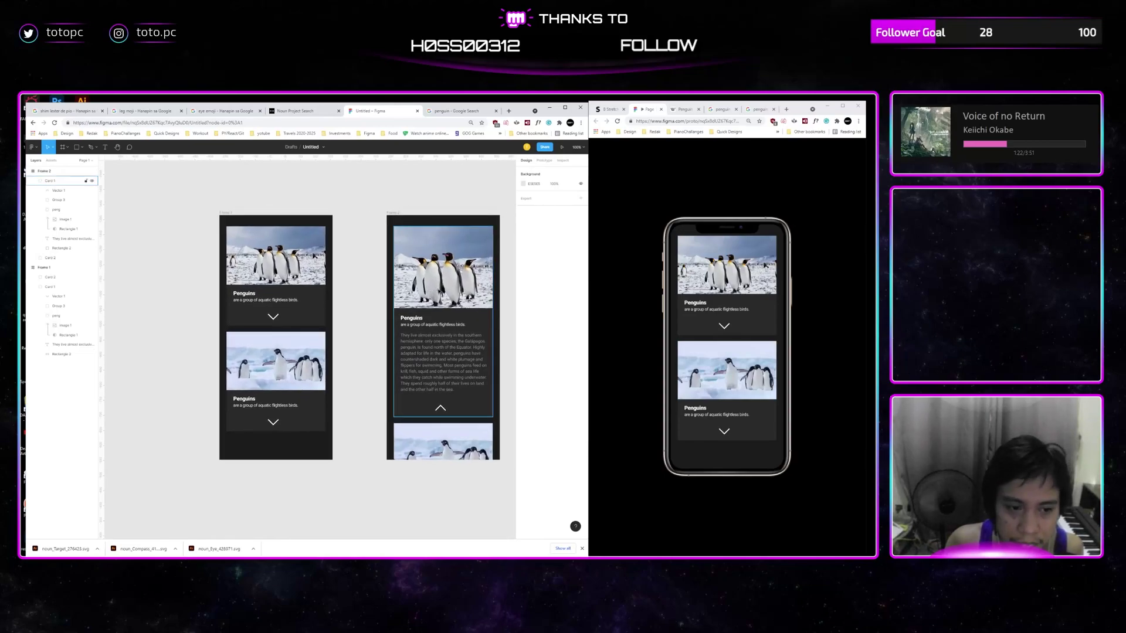
{"action": "scroll", "coordinate": [304, 311], "scroll_direction": "up", "scroll_amount": 1}
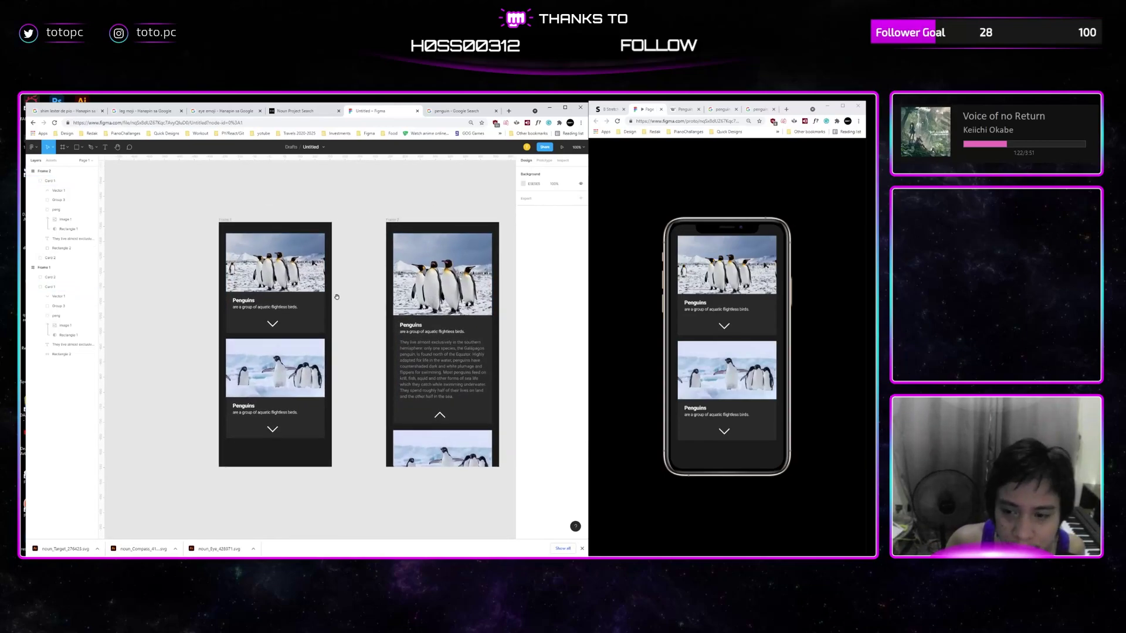
Link Card 1 in the first frame to Frame 2 with a Navigate to interaction using Smart animate
{"action": "left_click", "coordinate": [298, 300]}
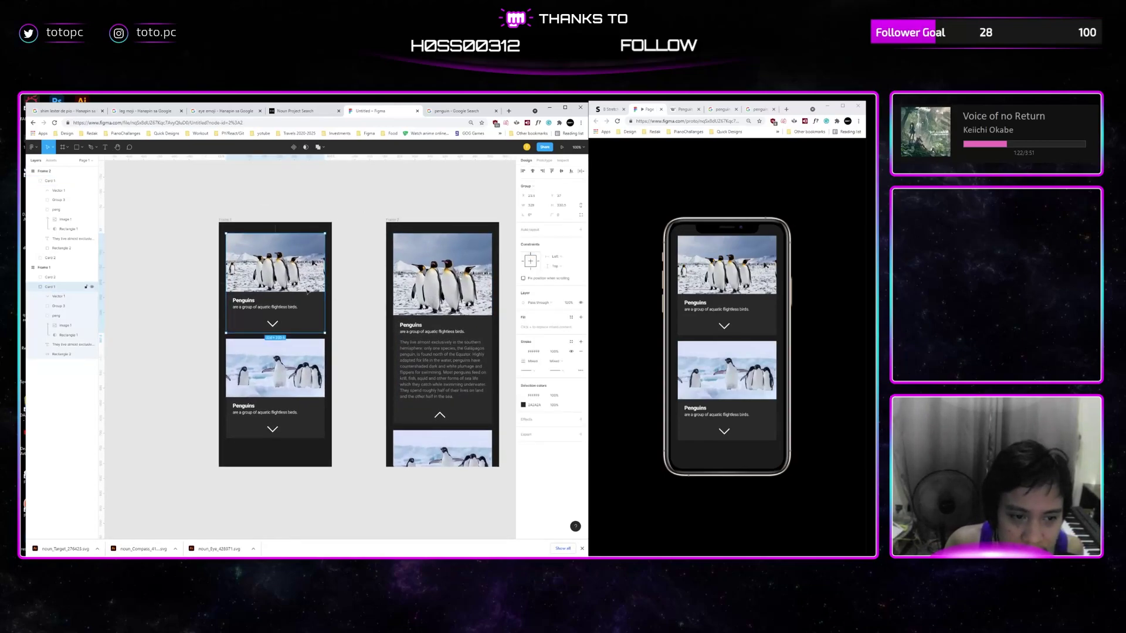
{"action": "left_click", "coordinate": [33, 289]}
{"action": "left_click", "coordinate": [544, 160]}
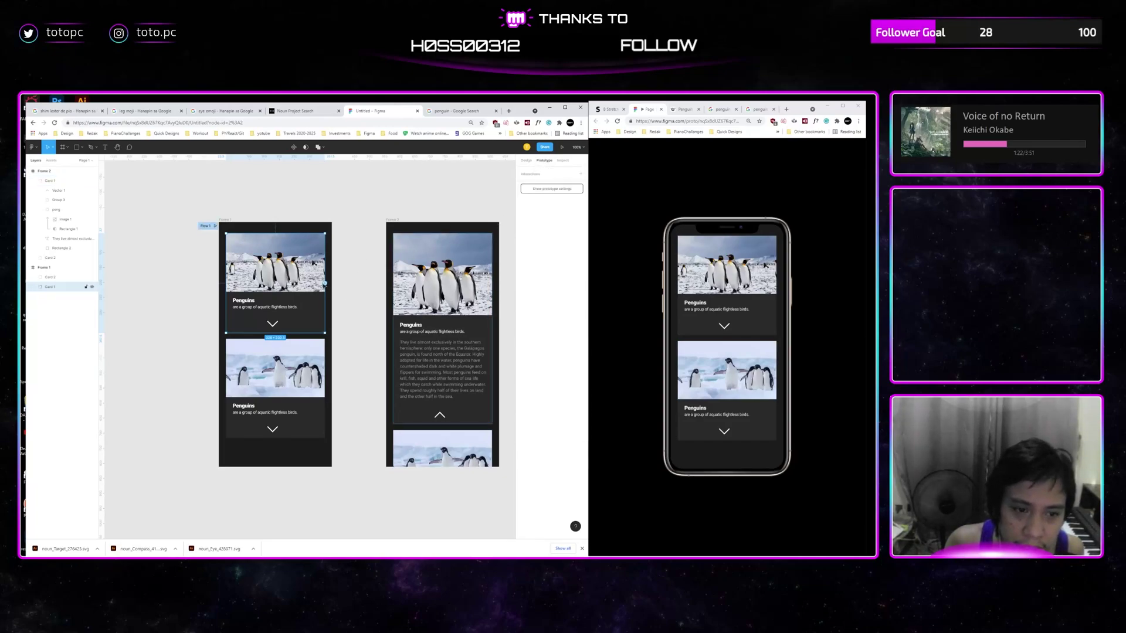
{"action": "left_click_drag", "start_coordinate": [325, 283], "coordinate": [386, 345]}
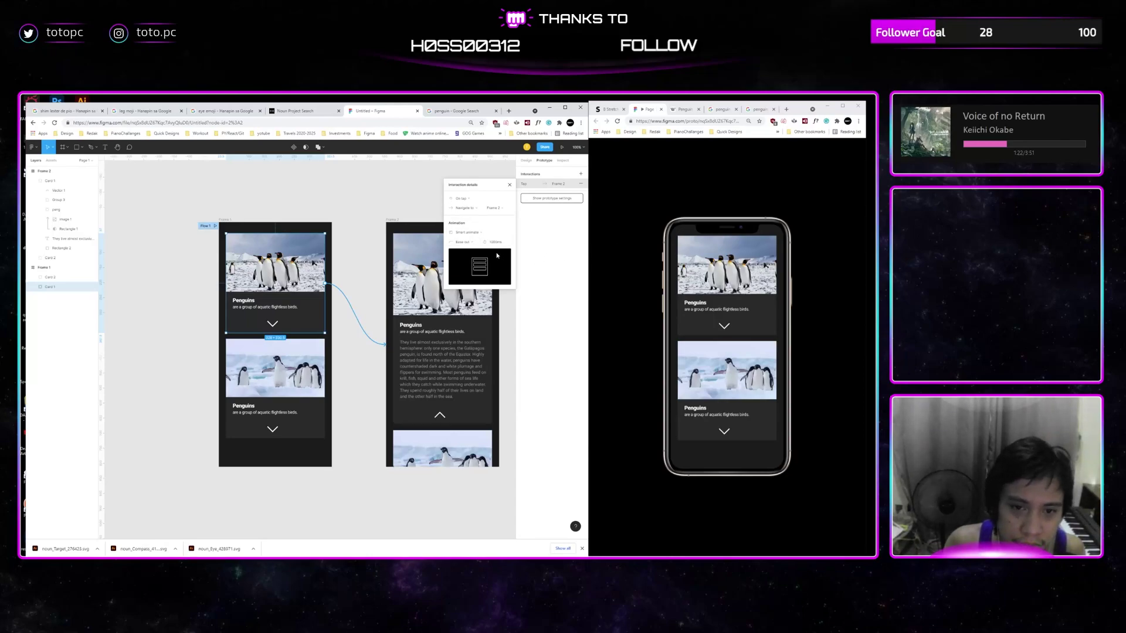
{"action": "left_click", "coordinate": [504, 321]}
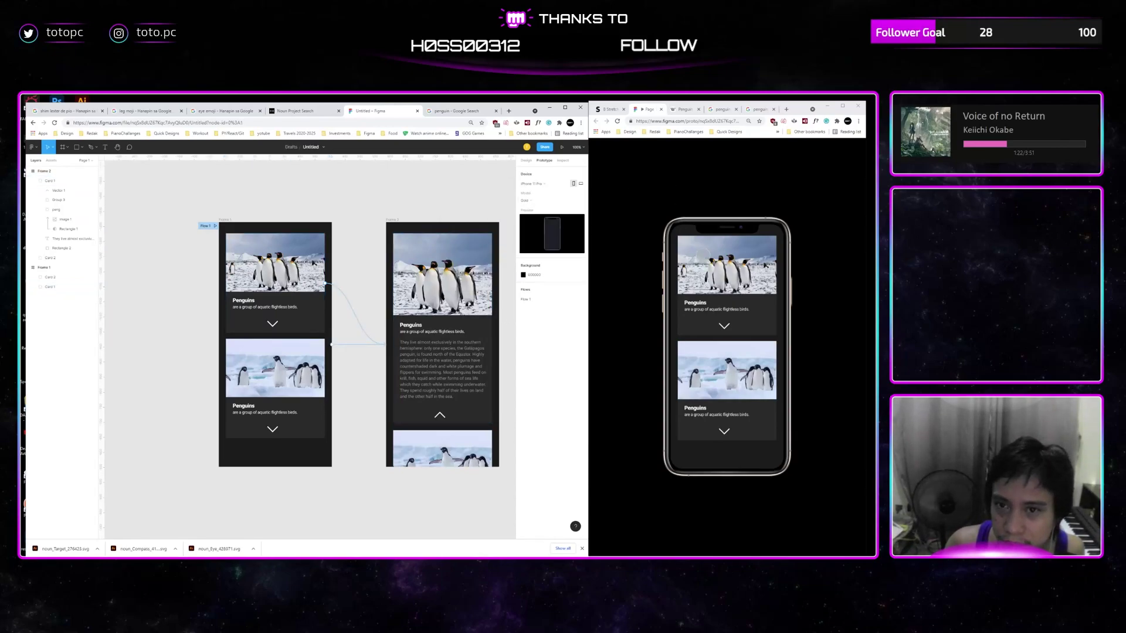
Play the card's expand interaction repeatedly in the prototype preview, restarting it each time, to check the animation
{"action": "left_click", "coordinate": [685, 192]}
{"action": "left_click", "coordinate": [716, 281]}
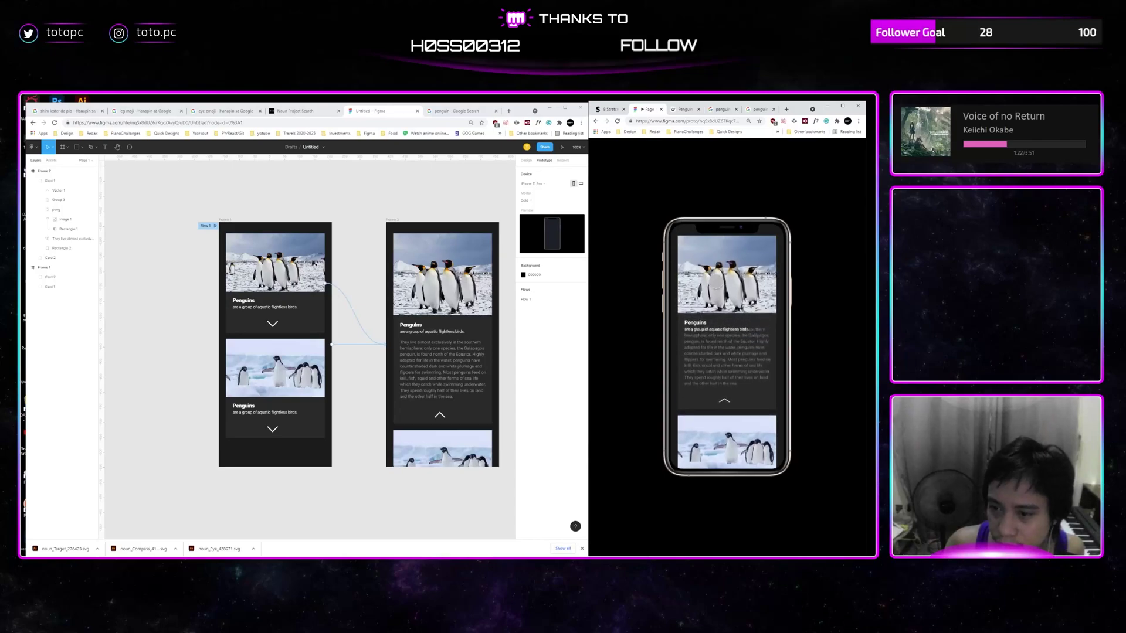
{"action": "key", "text": "r"}
{"action": "left_click", "coordinate": [716, 281]}
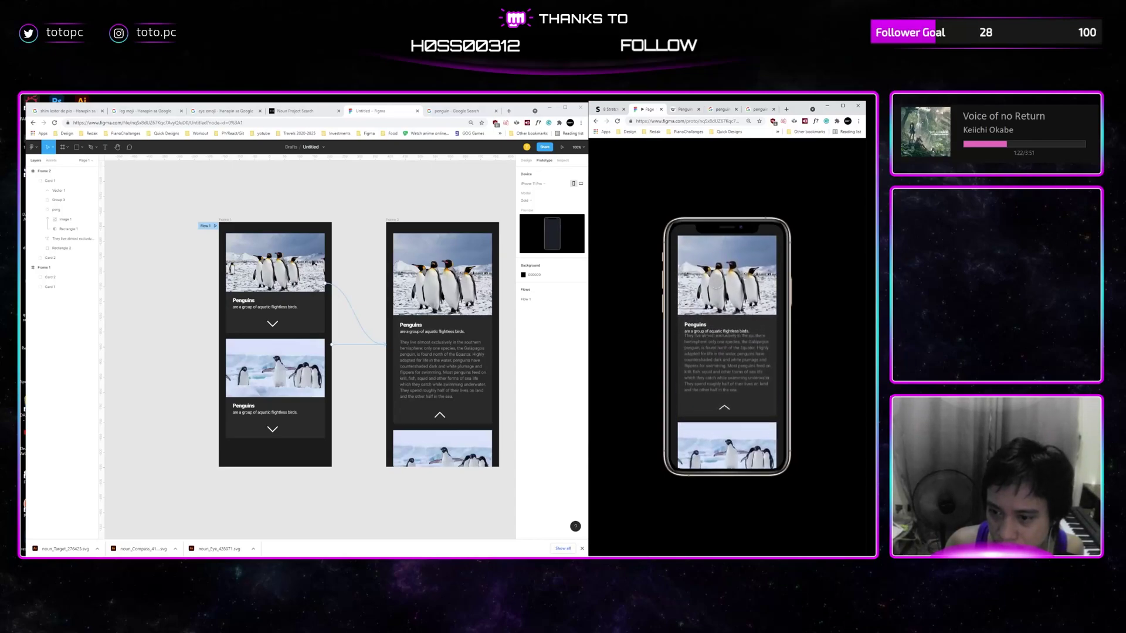
{"action": "key", "text": "r"}
{"action": "left_click", "coordinate": [734, 305]}
{"action": "left_click_drag", "start_coordinate": [737, 374], "coordinate": [723, 414]}
{"action": "key", "text": "r"}
{"action": "left_click_drag", "start_coordinate": [736, 299], "coordinate": [733, 369]}
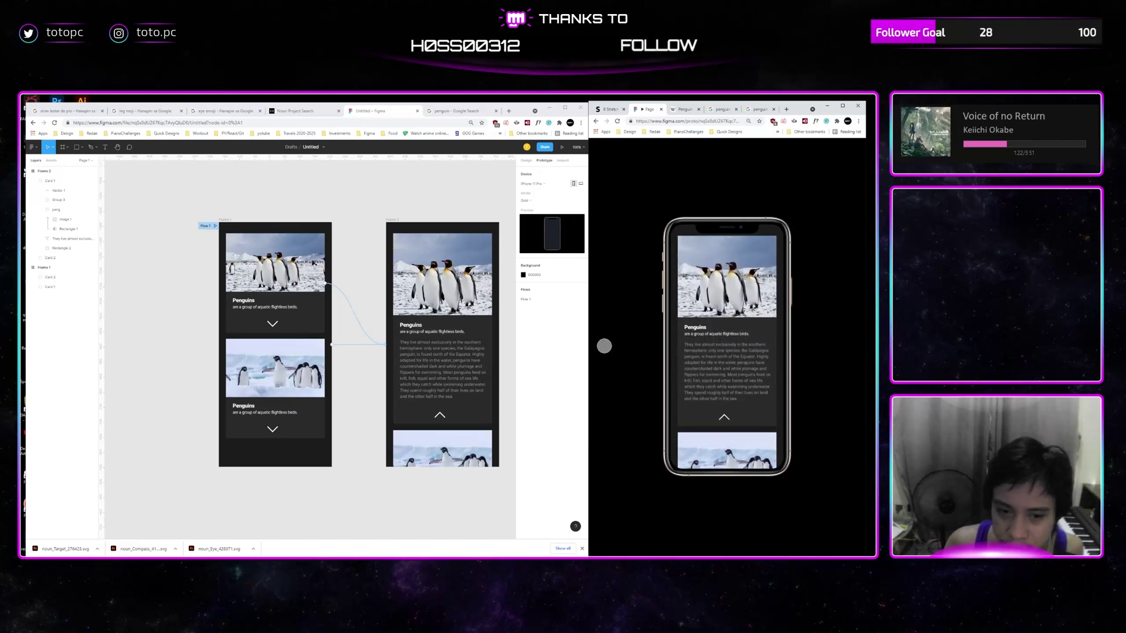
Try to turn the expanded card's arrow with a 180° rotation instead of the vertical flip
{"action": "left_click", "coordinate": [359, 398]}
{"action": "left_click_drag", "start_coordinate": [449, 399], "coordinate": [432, 394]}
{"action": "scroll", "coordinate": [433, 394], "scroll_direction": "right", "scroll_amount": 2}
{"action": "left_click", "coordinate": [380, 404]}
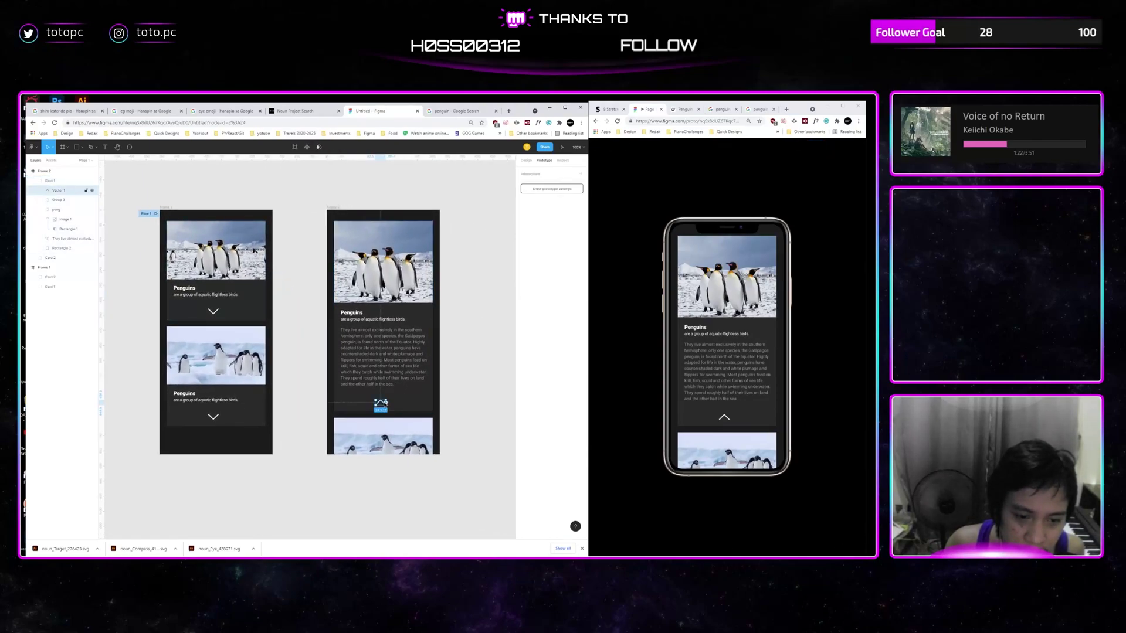
{"action": "left_click", "coordinate": [526, 161]}
{"action": "right_click", "coordinate": [437, 380]}
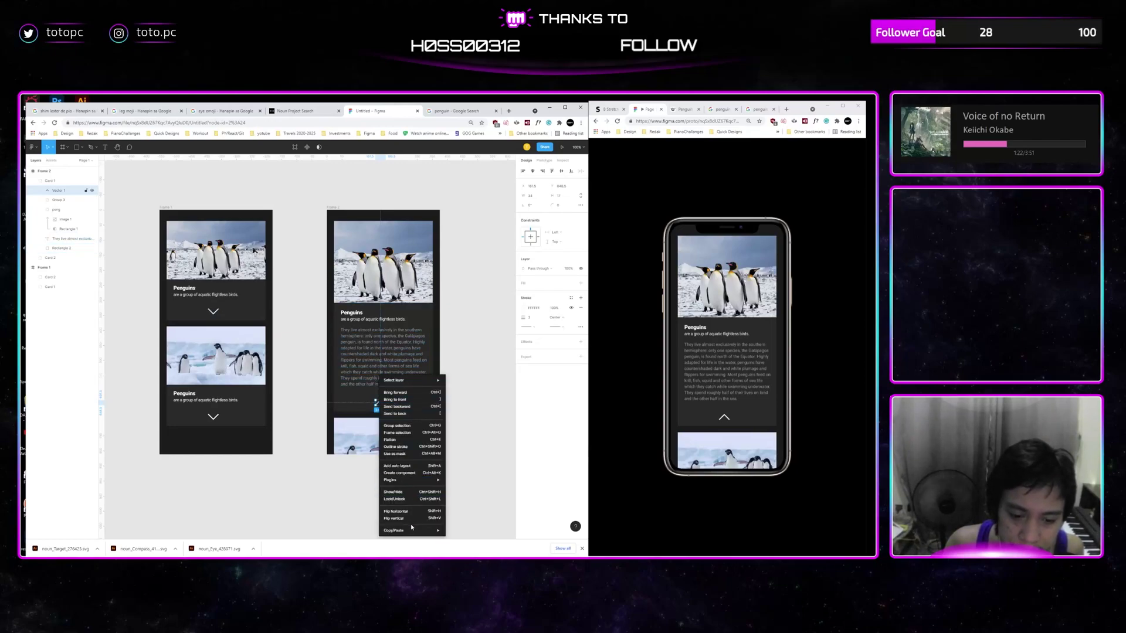
{"action": "left_click", "coordinate": [425, 491]}
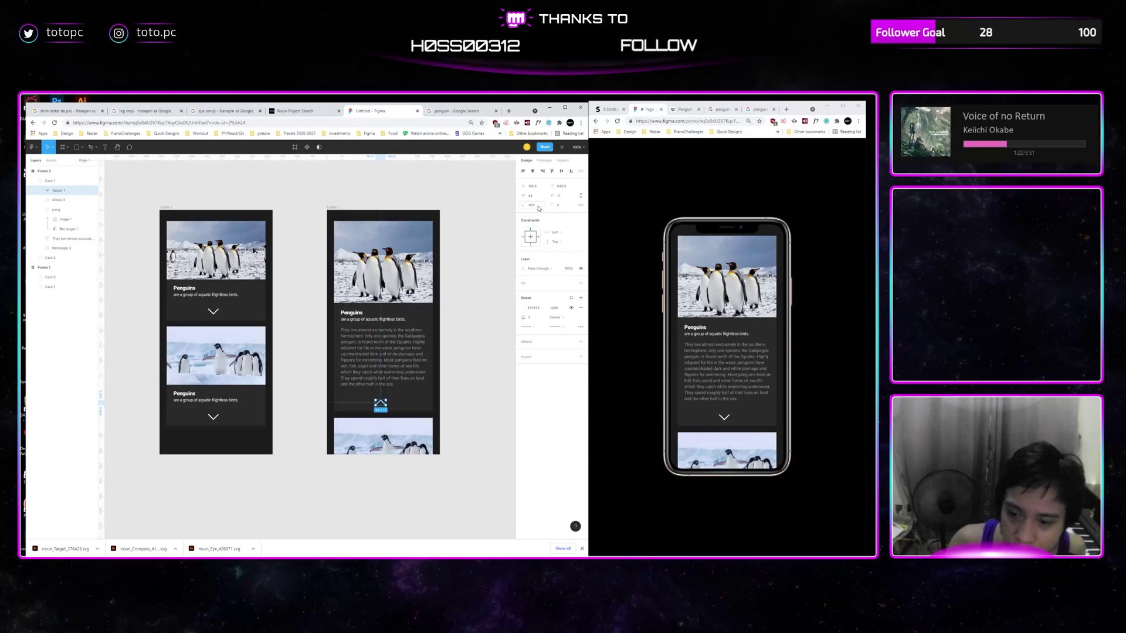
Replay the expand interaction in the preview to check how the rotated arrow animates
{"action": "left_click", "coordinate": [716, 363]}
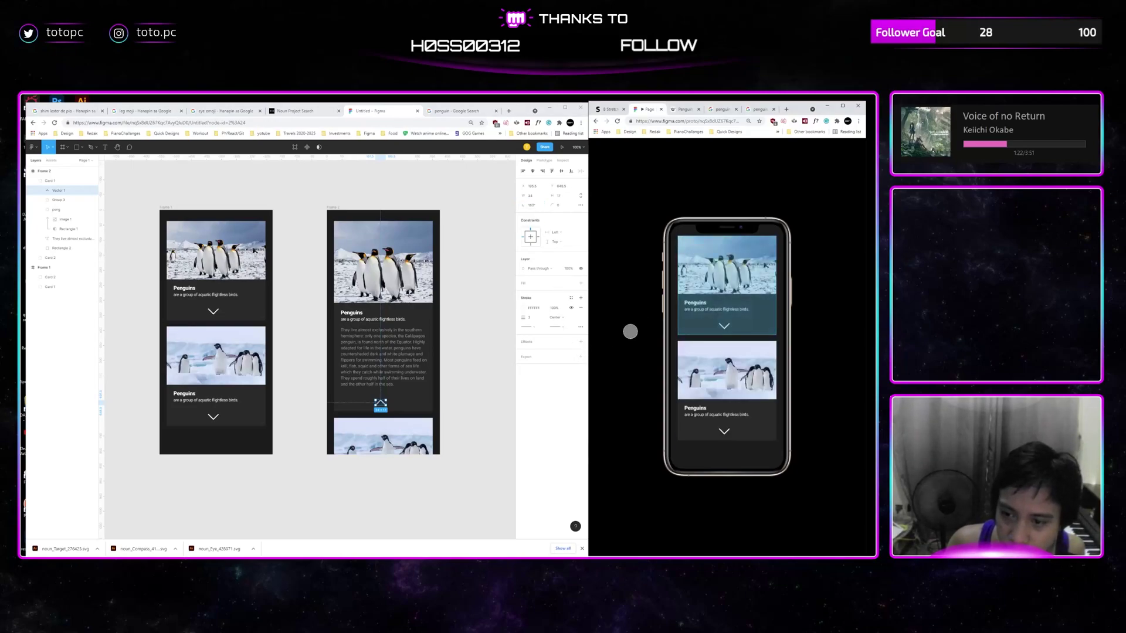
{"action": "left_click", "coordinate": [721, 325]}
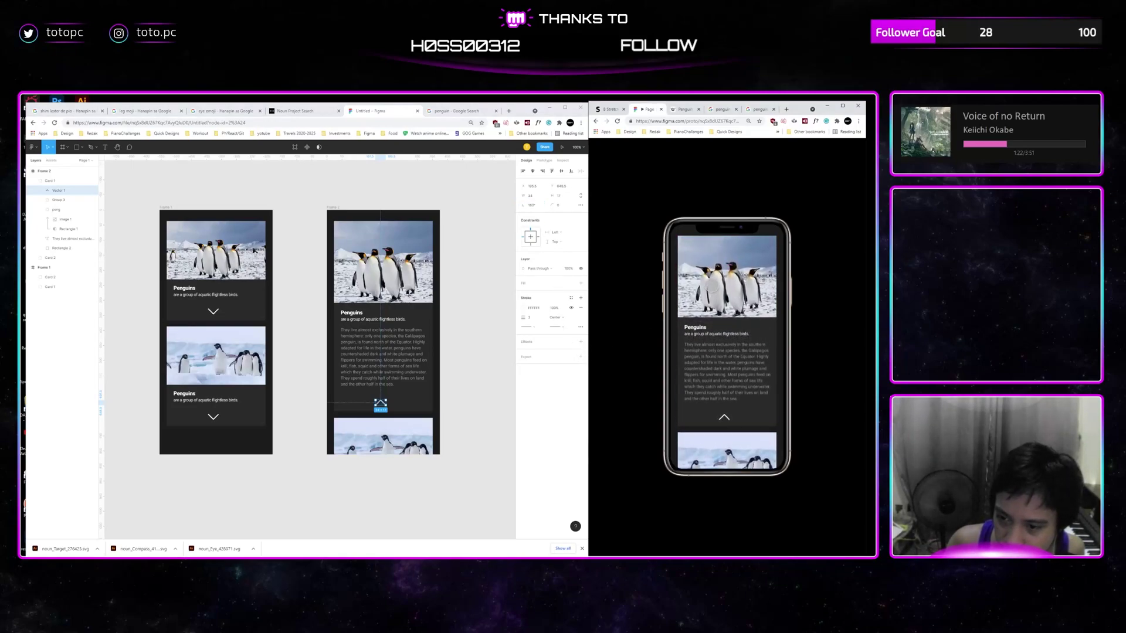
{"action": "left_click", "coordinate": [720, 326]}
{"action": "left_click", "coordinate": [724, 326]}
{"action": "left_click", "coordinate": [716, 302]}
{"action": "left_click", "coordinate": [713, 298]}
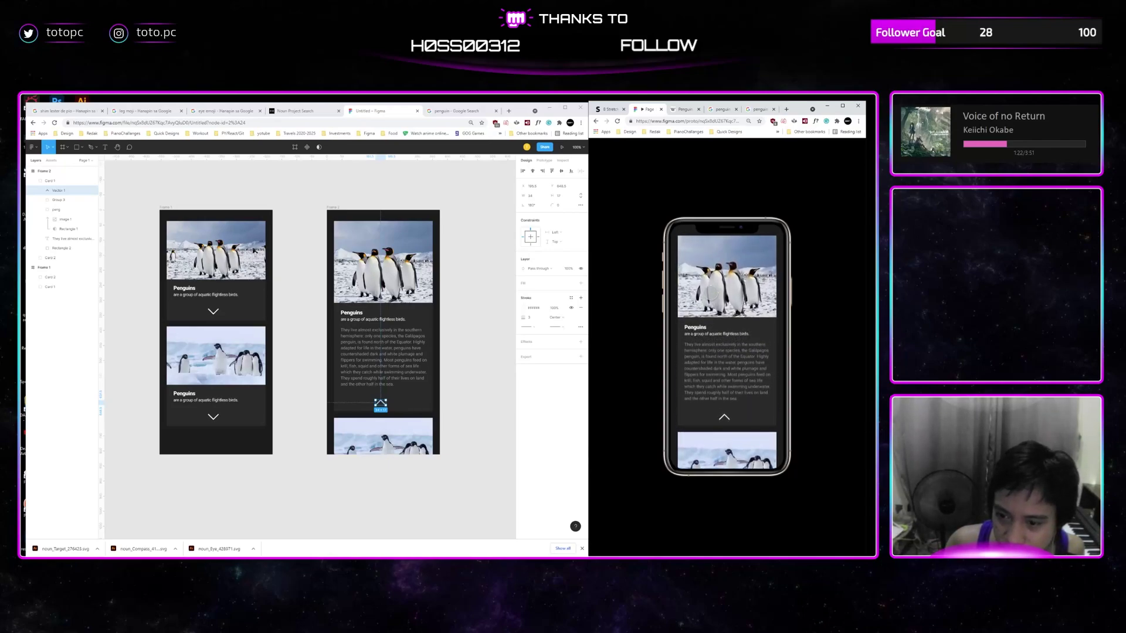
Undo the arrow's rotation and flip the arrow vertically again
{"action": "left_click", "coordinate": [469, 379]}
{"action": "key", "text": "ctrl+z"}
{"action": "key", "text": "ctrl+z"}
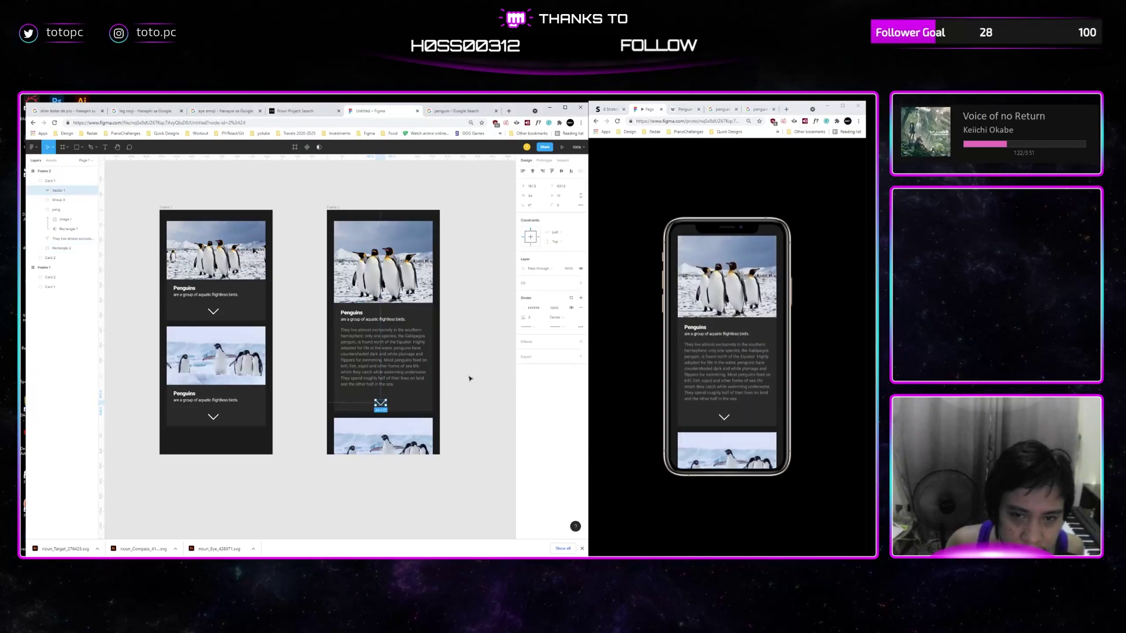
{"action": "key", "text": "shift+v"}
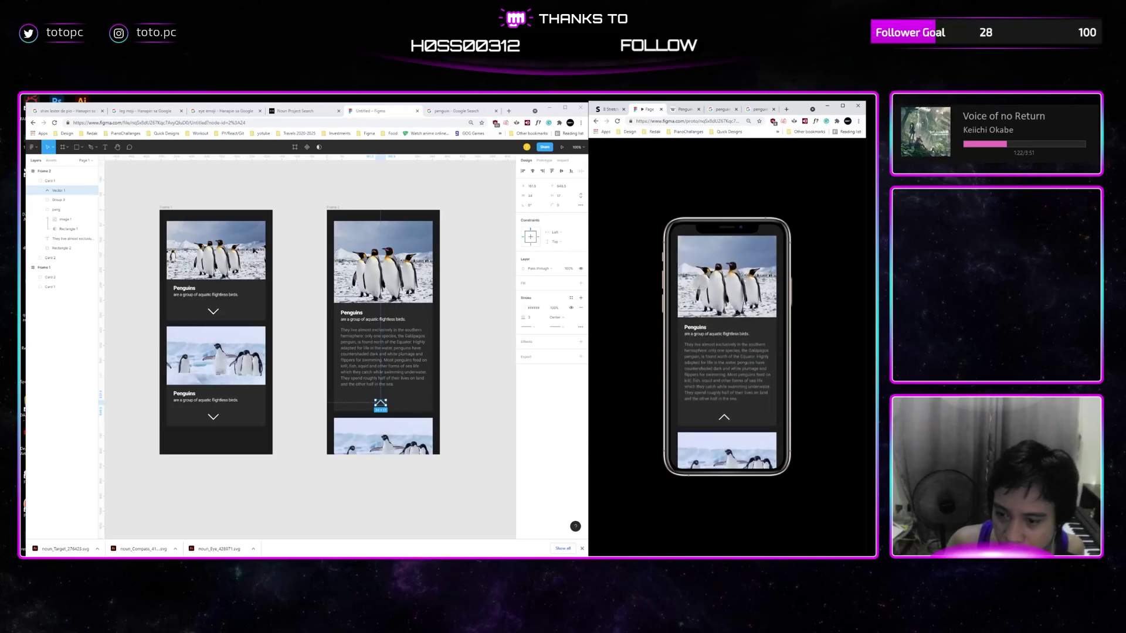
{"action": "left_click", "coordinate": [471, 404]}
{"action": "left_click_drag", "start_coordinate": [464, 401], "coordinate": [484, 405]}
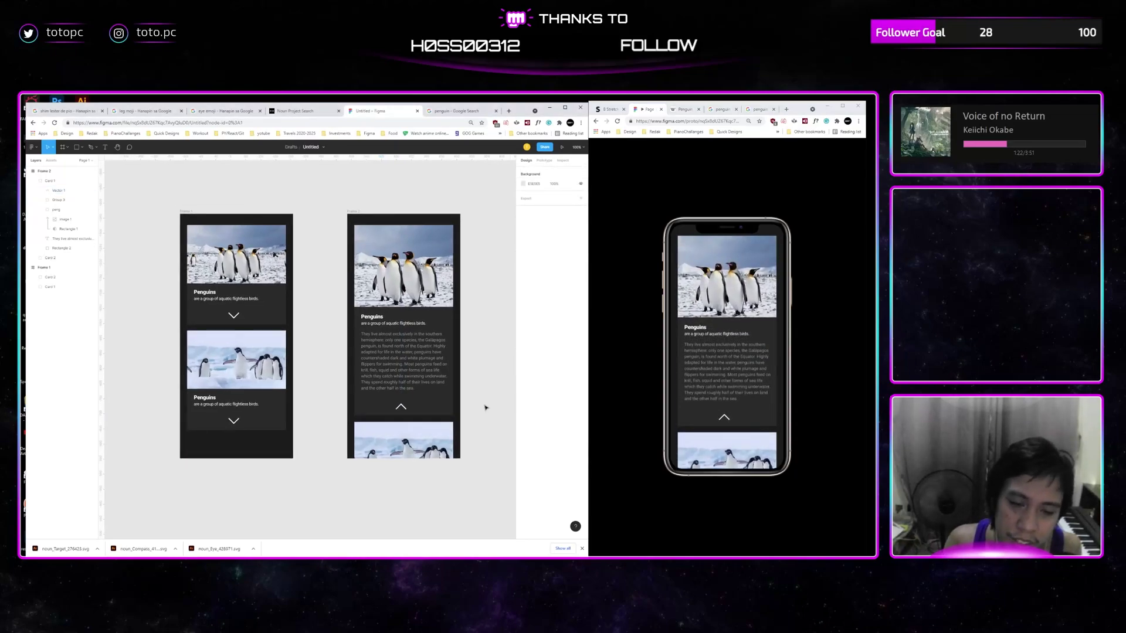
Open the interaction details of the collapsed card's connection to the expanded frame
{"action": "left_click", "coordinate": [243, 214]}
{"action": "left_click", "coordinate": [545, 161]}
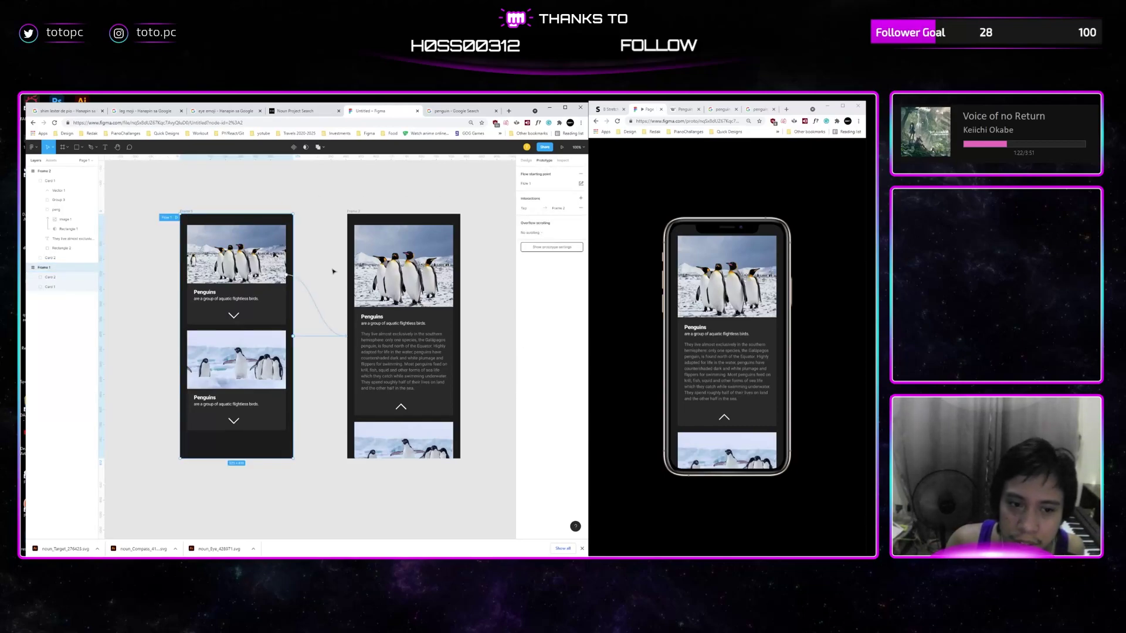
{"action": "left_click", "coordinate": [305, 289]}
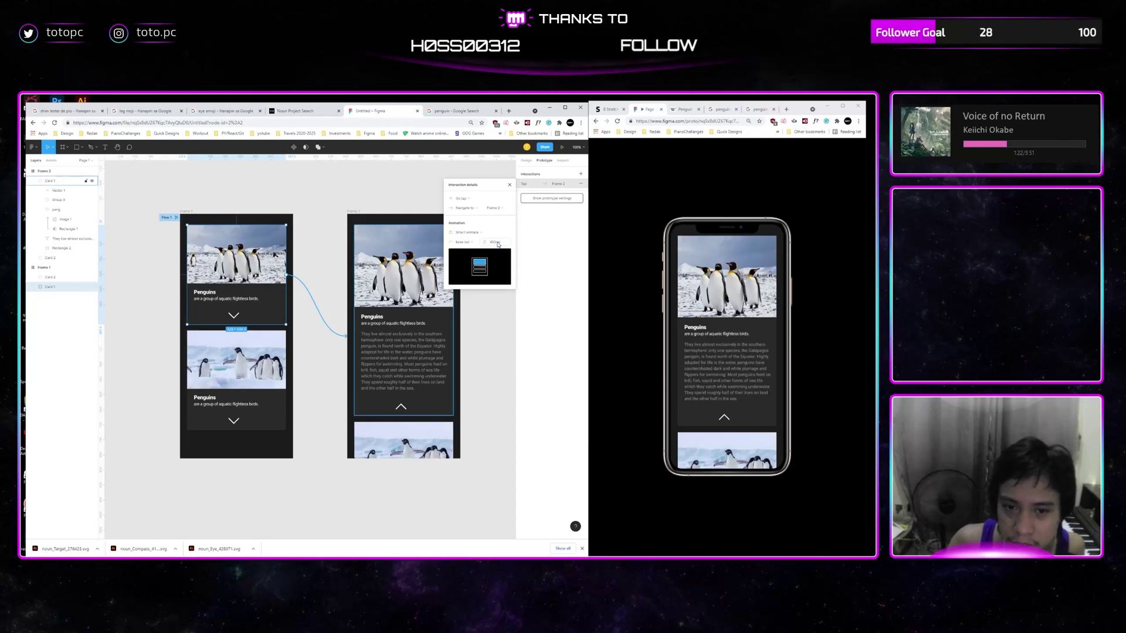
Replay the expand interaction in the prototype preview, restarting it each time, to check the arrow's animation
{"action": "left_click", "coordinate": [653, 309]}
{"action": "left_click", "coordinate": [757, 320]}
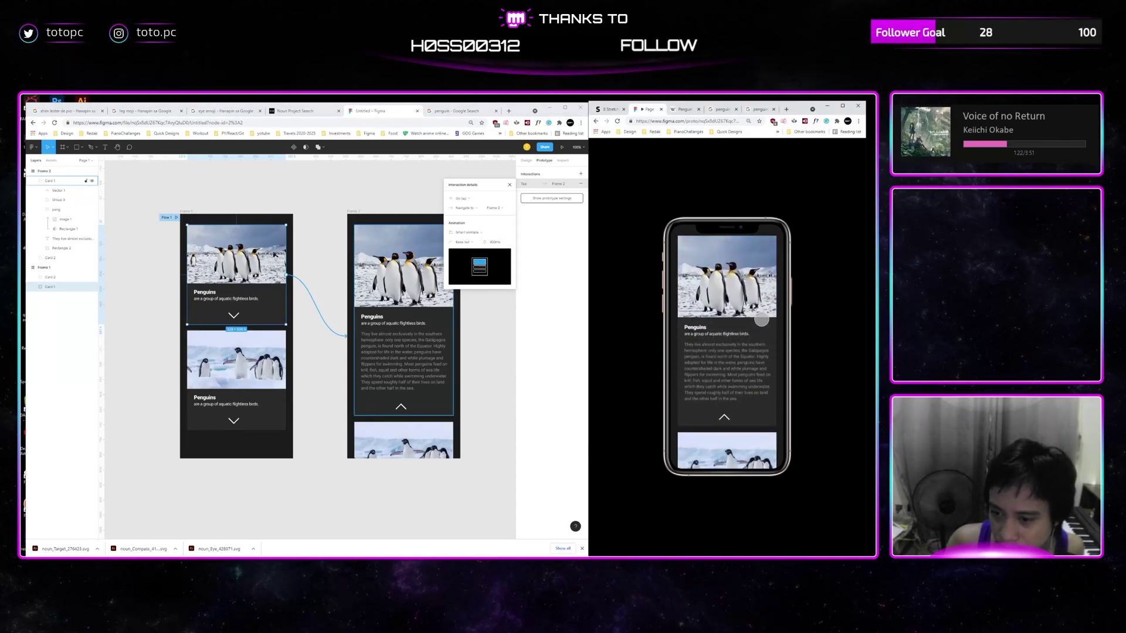
{"action": "key", "text": "r"}
{"action": "left_click", "coordinate": [734, 323]}
{"action": "key", "text": "r"}
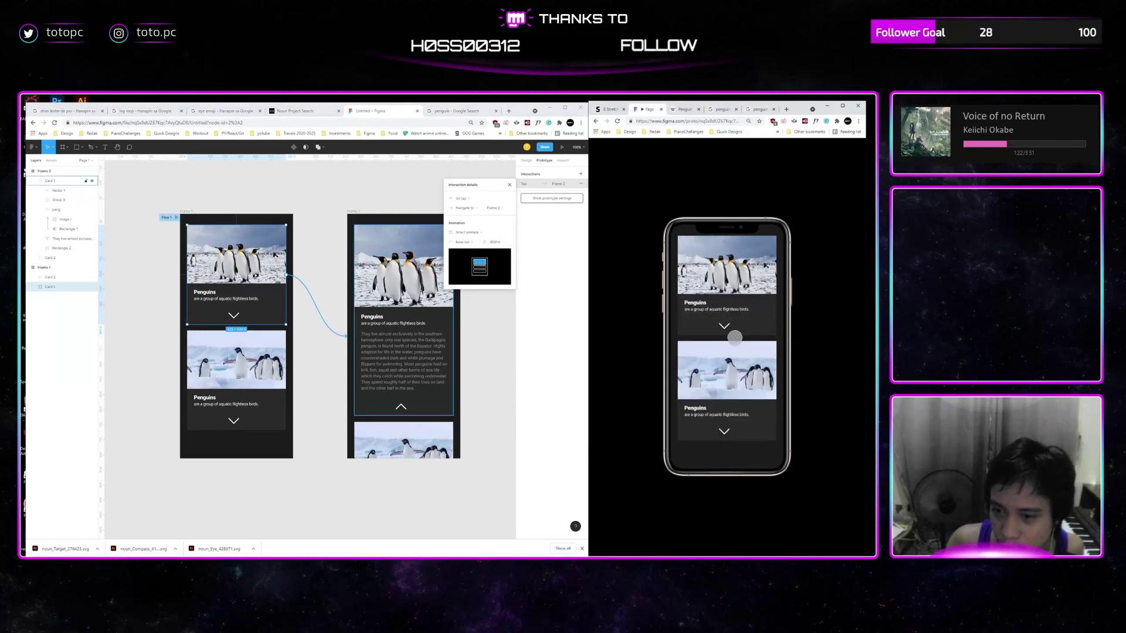
{"action": "left_click", "coordinate": [726, 327]}
{"action": "key", "text": "r"}
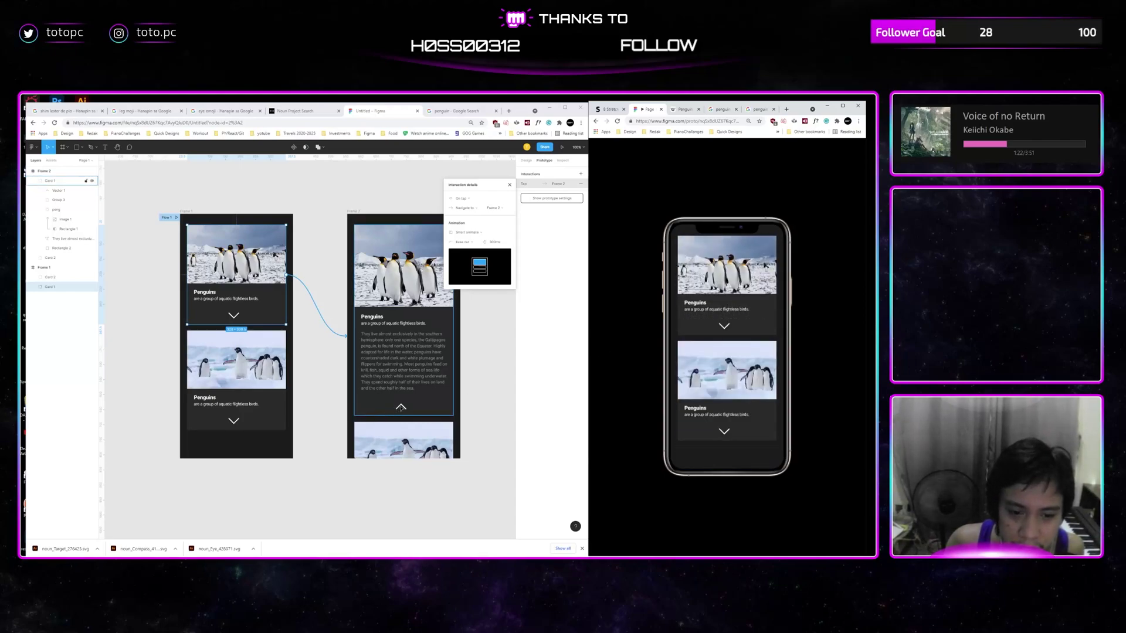
Flip the expanded card's arrow vertically and rotate it by hand until it points up
{"action": "double_click", "coordinate": [401, 407]}
{"action": "right_click", "coordinate": [401, 407]}
{"action": "left_click", "coordinate": [428, 518]}
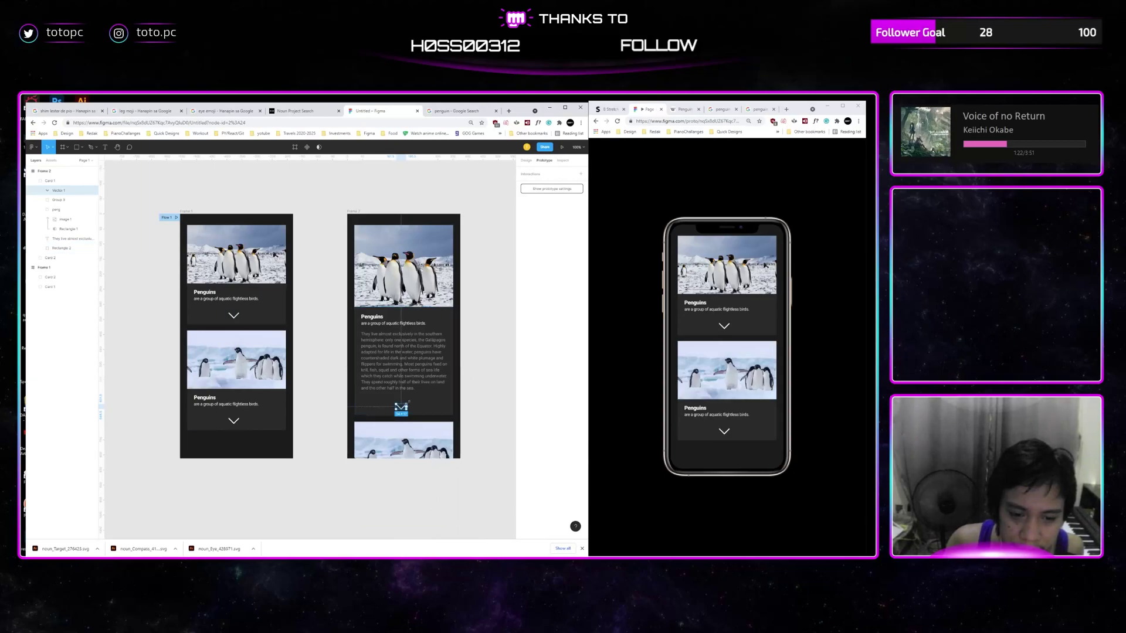
{"action": "left_click_drag", "start_coordinate": [408, 403], "coordinate": [369, 418]}
Play and restart the expand interaction repeatedly in the preview to check the hand-rotated arrow's animation
{"action": "left_click", "coordinate": [653, 366]}
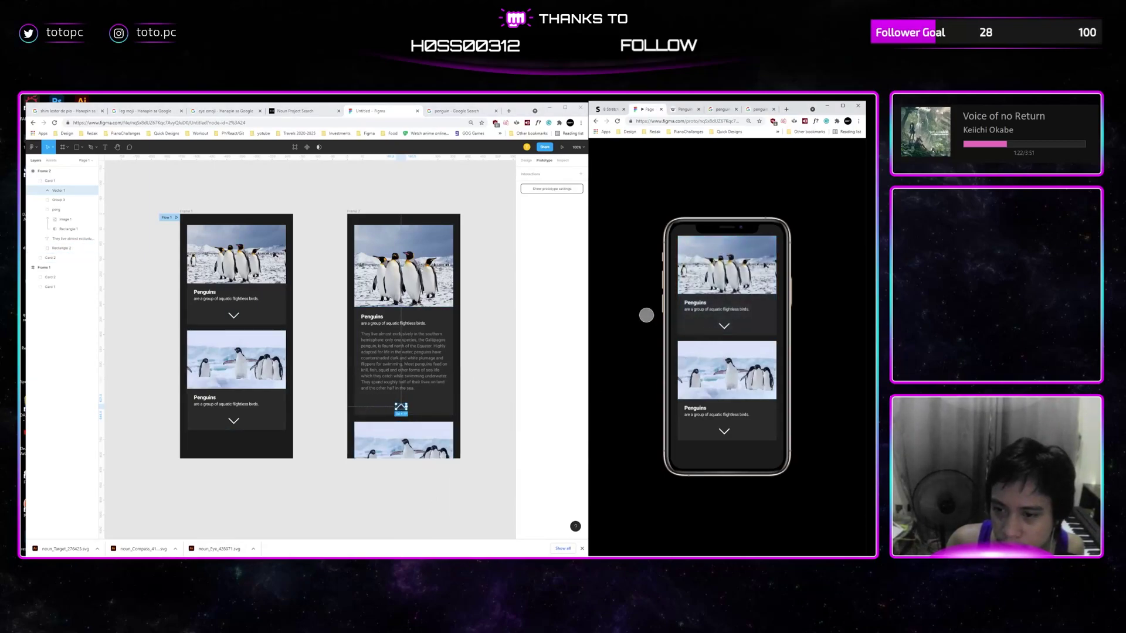
{"action": "left_click", "coordinate": [646, 315]}
{"action": "left_click", "coordinate": [739, 295]}
{"action": "left_click", "coordinate": [739, 295]}
{"action": "left_click", "coordinate": [739, 295]}
{"action": "left_click", "coordinate": [739, 295]}
{"action": "left_click", "coordinate": [739, 295]}
{"action": "left_click", "coordinate": [739, 295]}
{"action": "left_click", "coordinate": [739, 296]}
{"action": "left_click", "coordinate": [739, 295]}
{"action": "left_click", "coordinate": [740, 295]}
{"action": "left_click", "coordinate": [739, 295]}
{"action": "left_click", "coordinate": [739, 295]}
{"action": "left_click", "coordinate": [739, 295]}
{"action": "left_click", "coordinate": [739, 295]}
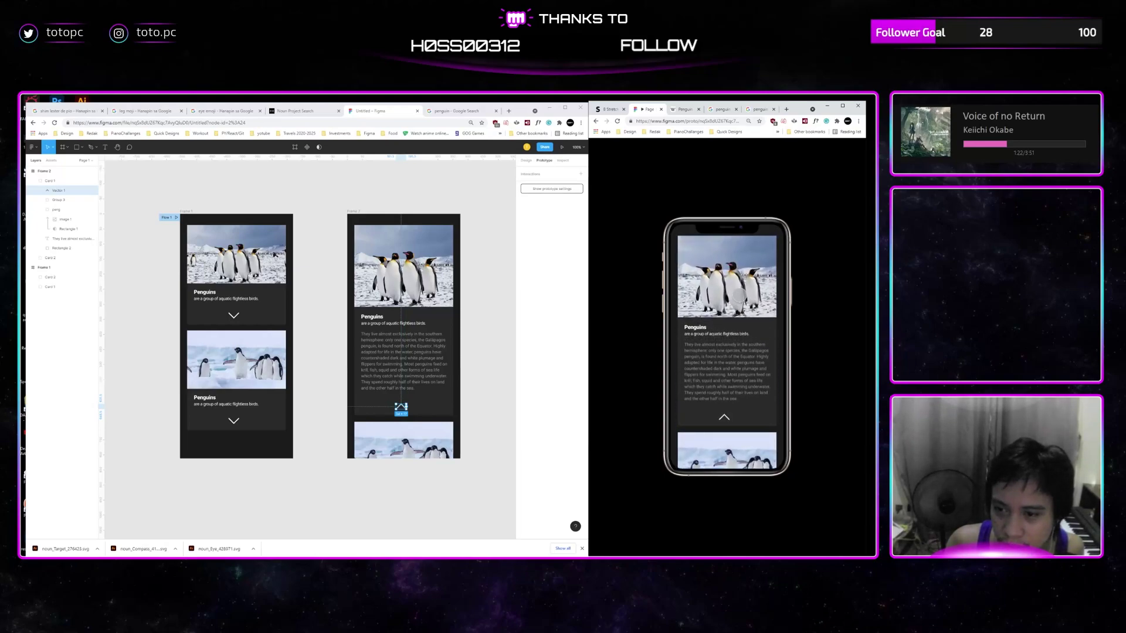
{"action": "left_click", "coordinate": [739, 295]}
{"action": "left_click", "coordinate": [739, 295]}
{"action": "left_click", "coordinate": [739, 295]}
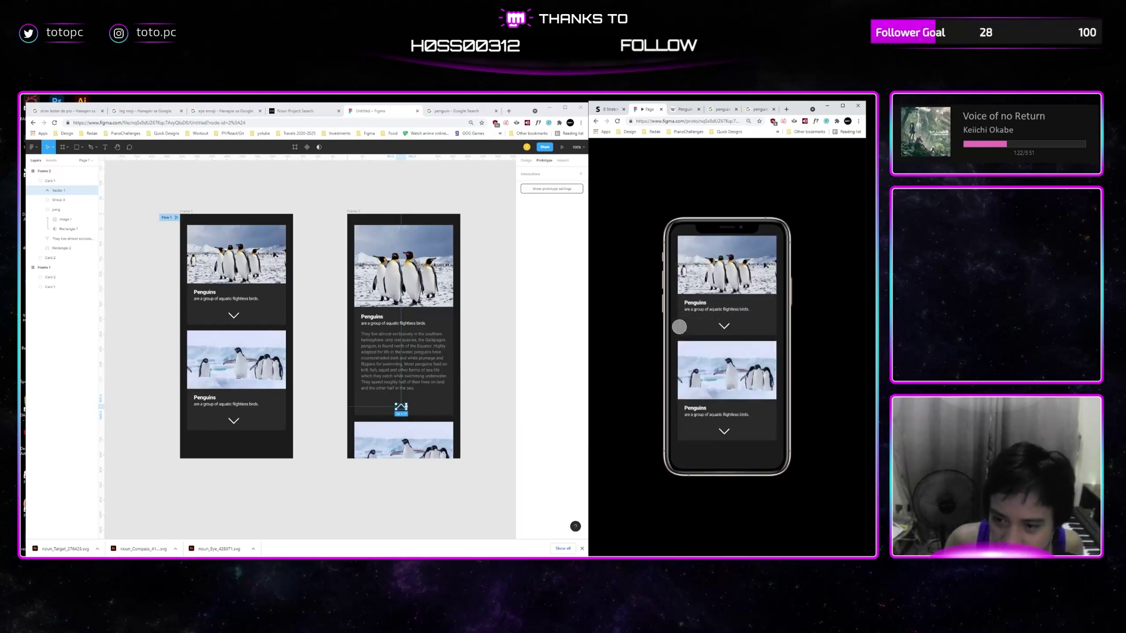
{"action": "left_click", "coordinate": [716, 314]}
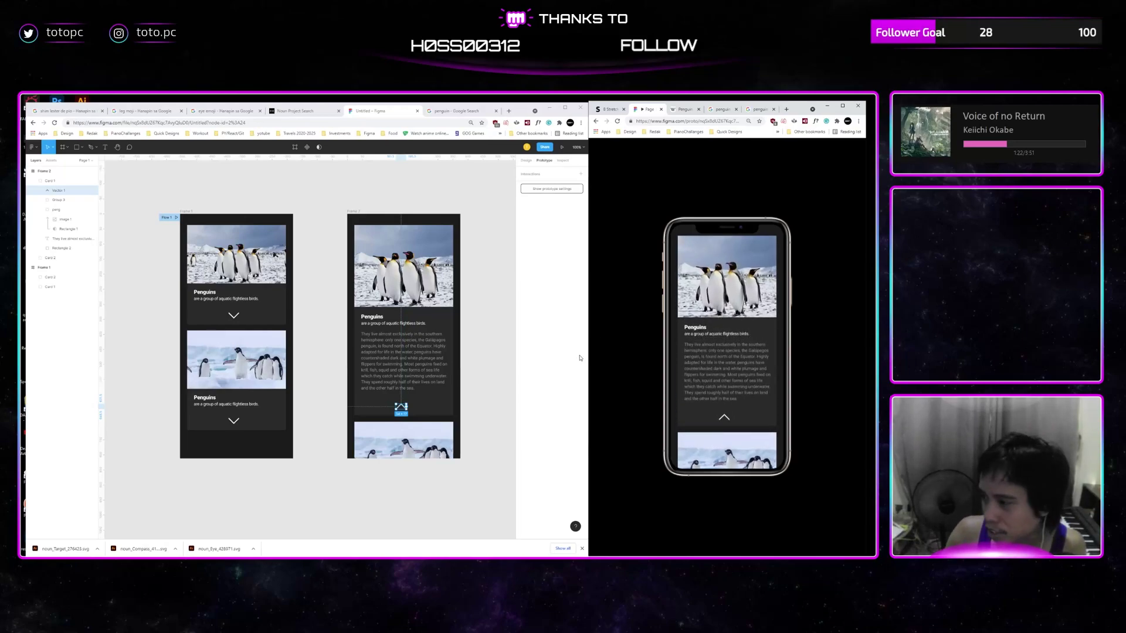
{"action": "left_click", "coordinate": [492, 289]}
{"action": "left_click_drag", "start_coordinate": [228, 235], "coordinate": [300, 289]}
{"action": "left_click", "coordinate": [301, 288]}
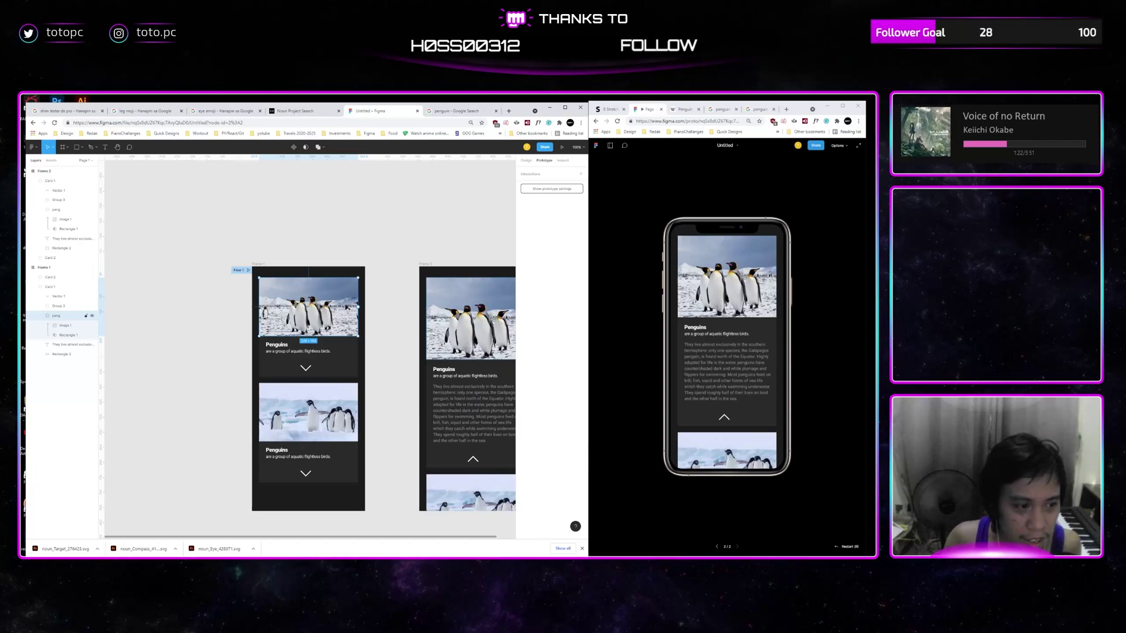
{"action": "key", "text": "Right"}
{"action": "key", "text": "Right"}
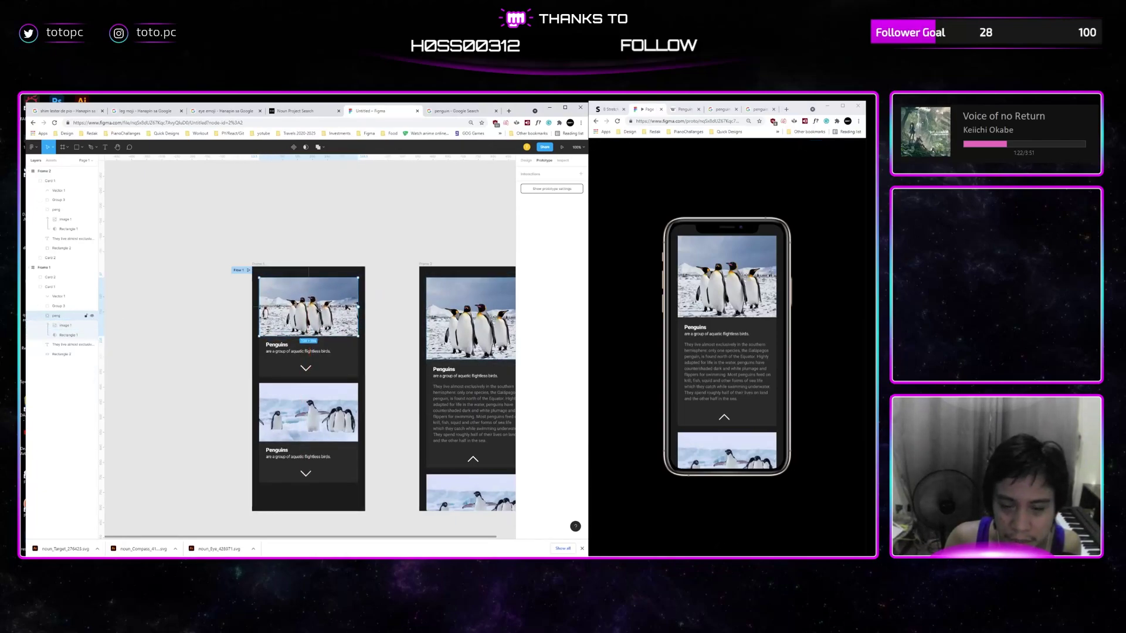
{"action": "left_click_drag", "start_coordinate": [411, 294], "coordinate": [399, 299]}
{"action": "left_click", "coordinate": [399, 299]}
{"action": "left_click", "coordinate": [333, 329]}
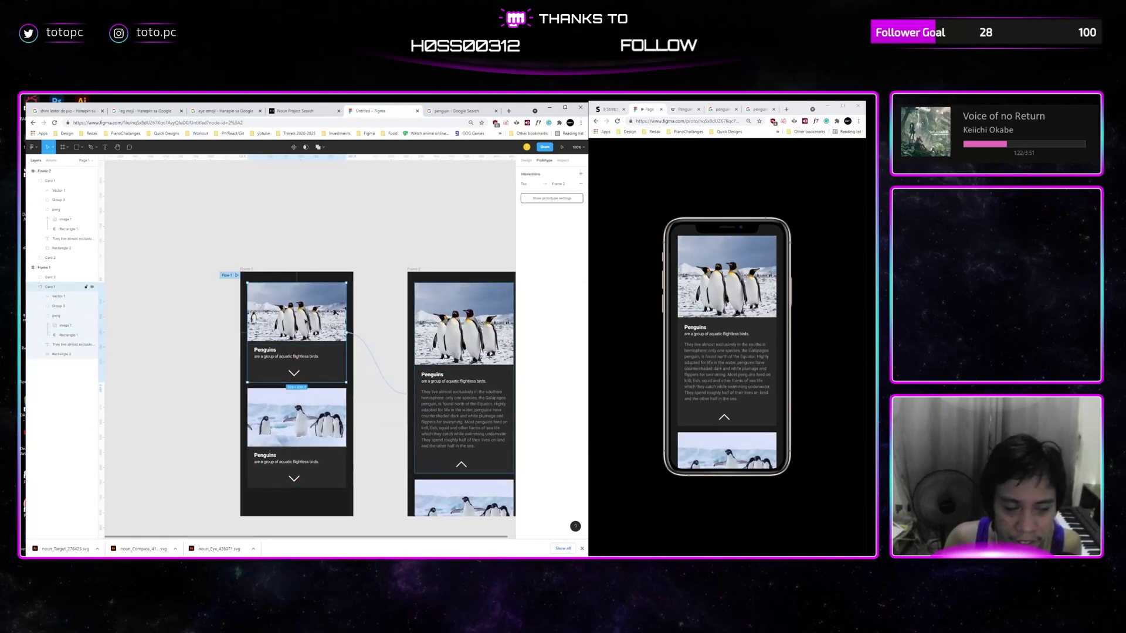
{"action": "scroll", "coordinate": [352, 364], "scroll_direction": "right", "scroll_amount": 3}
{"action": "scroll", "coordinate": [352, 363], "scroll_direction": "down", "scroll_amount": 2}
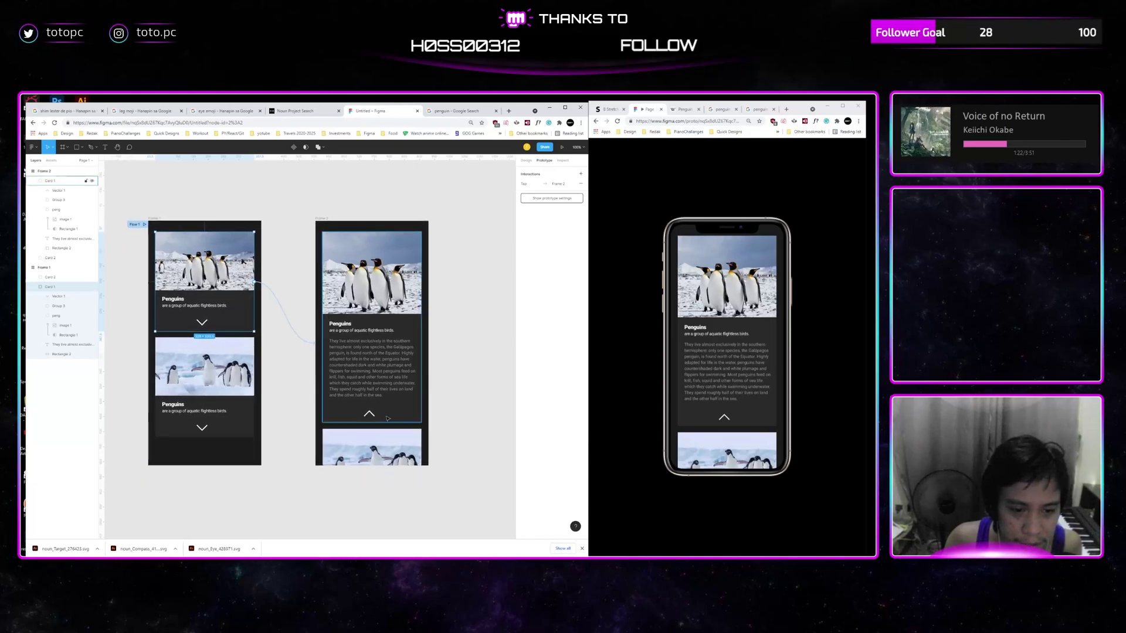
Try flipping the expanded card's arrow vertically once more
{"action": "double_click", "coordinate": [369, 415]}
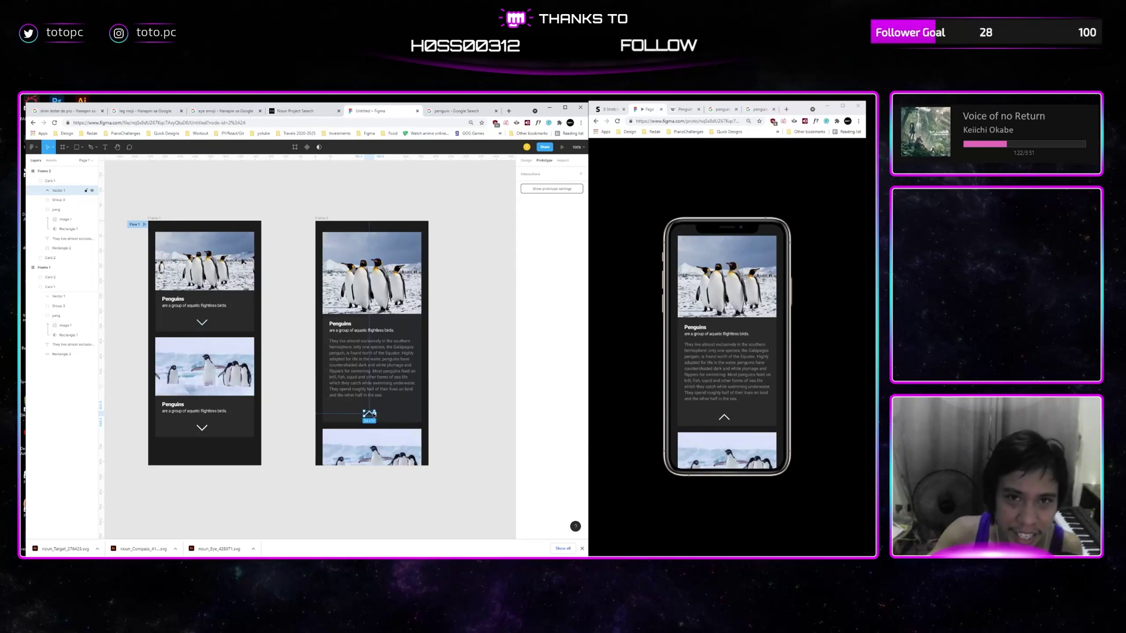
{"action": "key", "text": "Escape"}
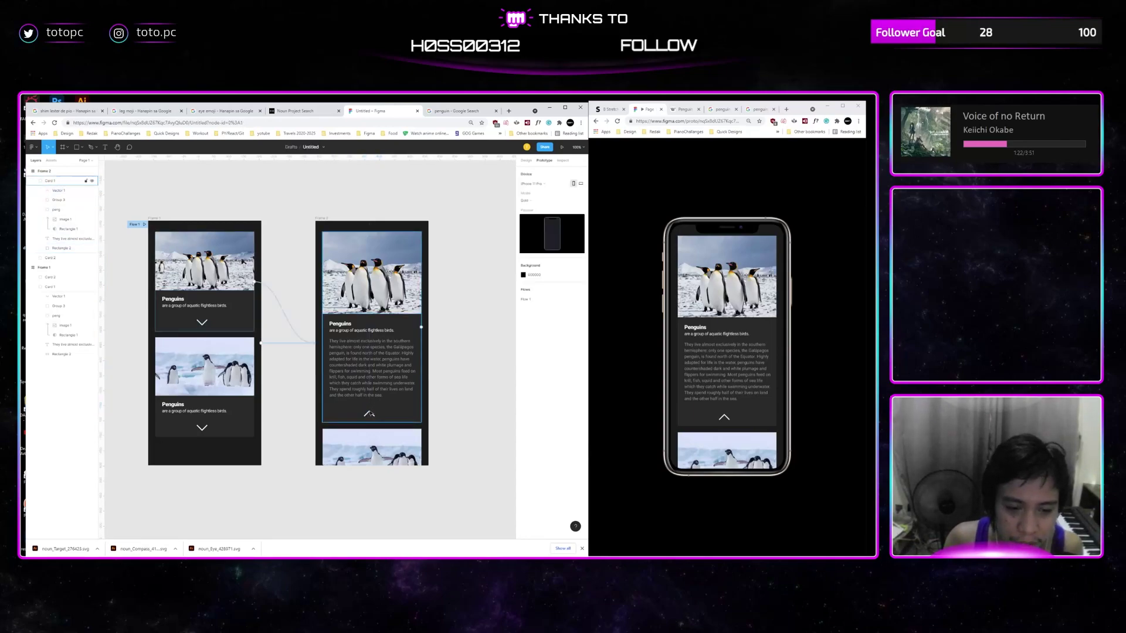
{"action": "left_click", "coordinate": [371, 414]}
{"action": "double_click", "coordinate": [371, 414]}
{"action": "right_click", "coordinate": [369, 414]}
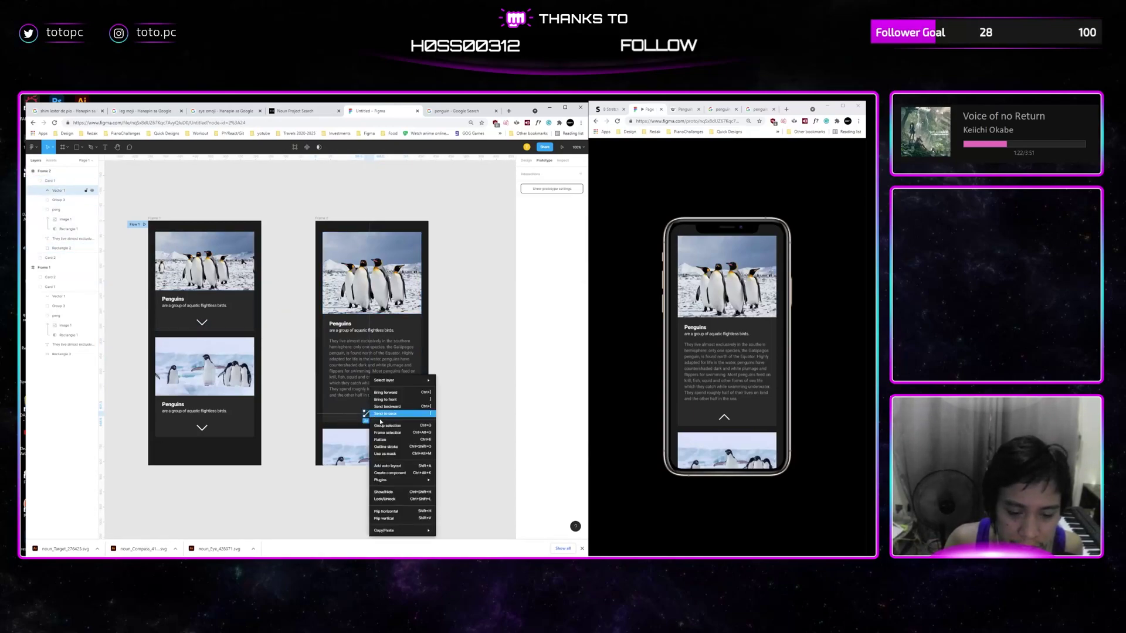
{"action": "left_click", "coordinate": [415, 519]}
{"action": "left_click", "coordinate": [449, 459]}
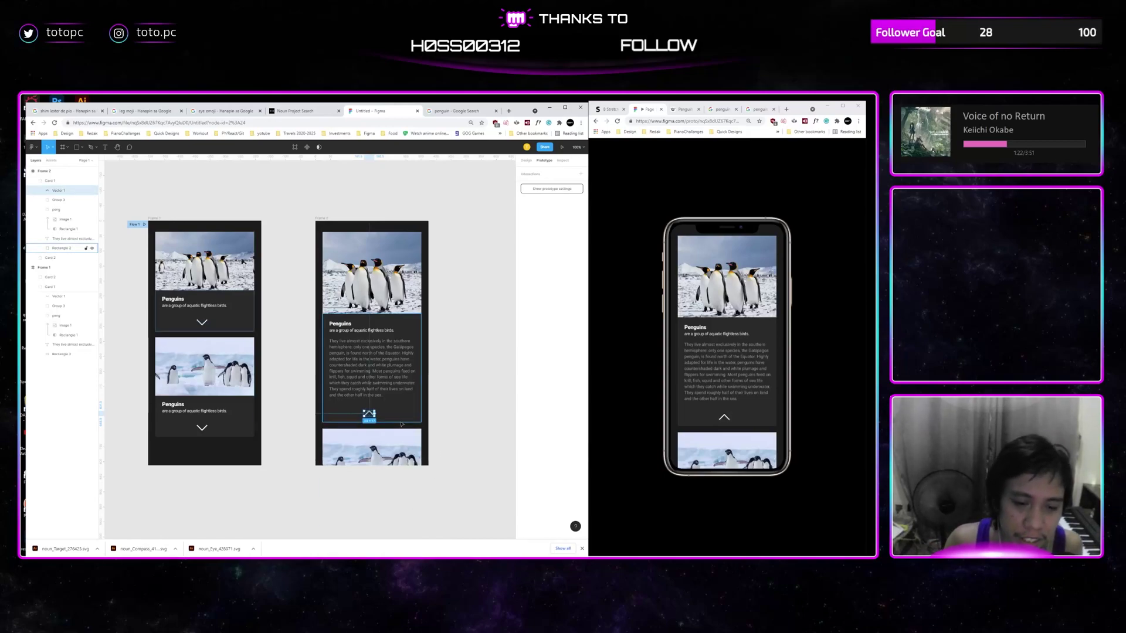
Leave the penguin file and open the Leg Day! workout app design file
{"action": "left_click_drag", "start_coordinate": [453, 363], "coordinate": [480, 365]}
{"action": "scroll", "coordinate": [480, 365], "scroll_direction": "down", "scroll_amount": 1}
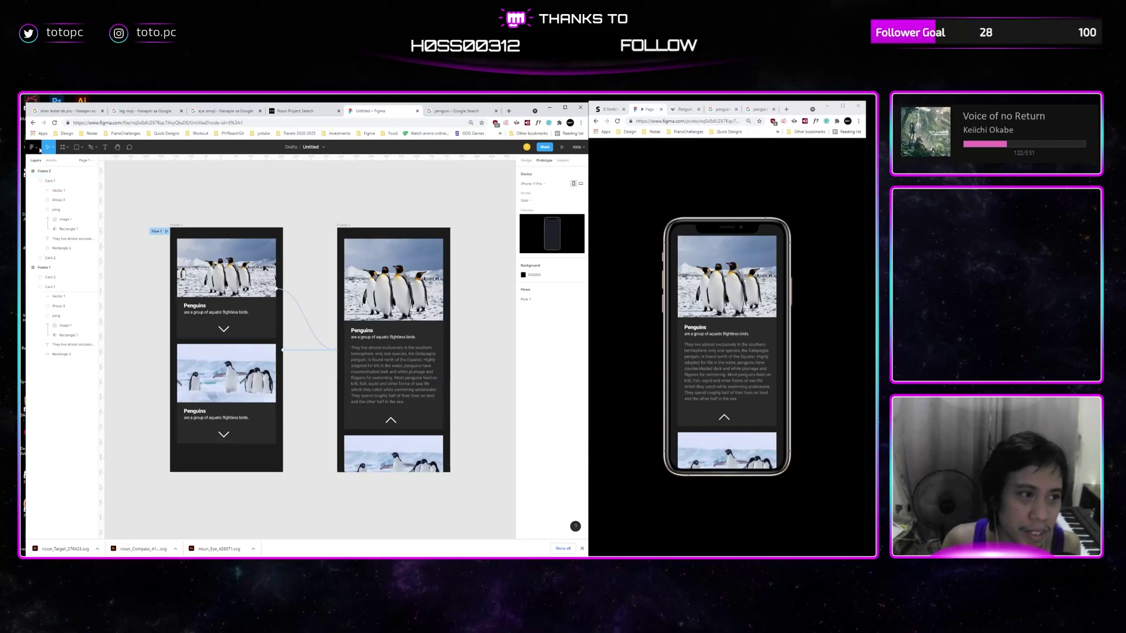
{"action": "left_click", "coordinate": [33, 147]}
{"action": "mouse_move", "coordinate": [71, 188]}
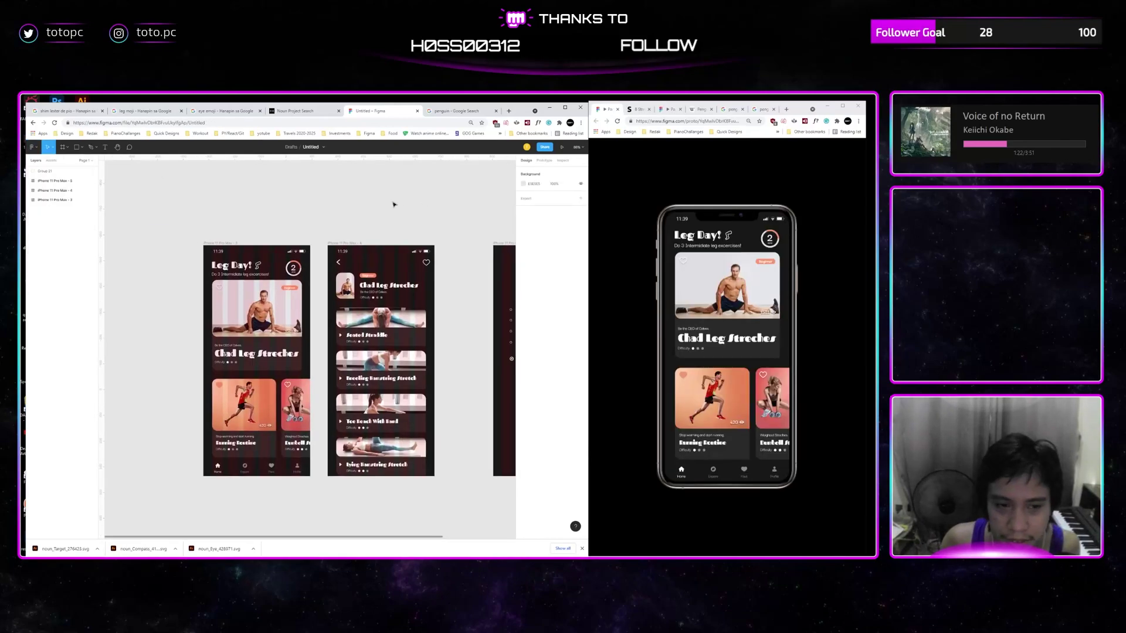
Examine the workout app's three screens: the Leg Day! home screen, the exercise list and the dark instruction screen
{"action": "scroll", "coordinate": [364, 211], "scroll_direction": "right", "scroll_amount": 3}
{"action": "scroll", "coordinate": [333, 206], "scroll_direction": "right", "scroll_amount": 1}
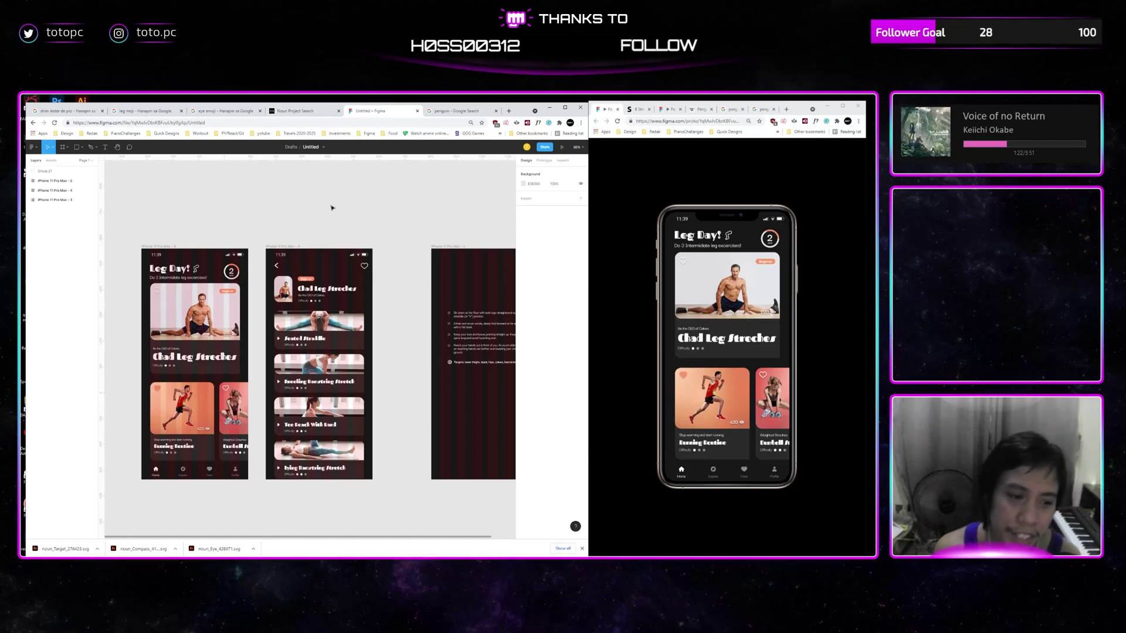
{"action": "scroll", "coordinate": [335, 214], "scroll_direction": "up", "scroll_amount": 1}
{"action": "scroll", "coordinate": [335, 213], "scroll_direction": "left", "scroll_amount": 3}
{"action": "scroll", "coordinate": [248, 320], "scroll_direction": "down", "scroll_amount": 1}
{"action": "scroll", "coordinate": [248, 320], "scroll_direction": "left", "scroll_amount": 1}
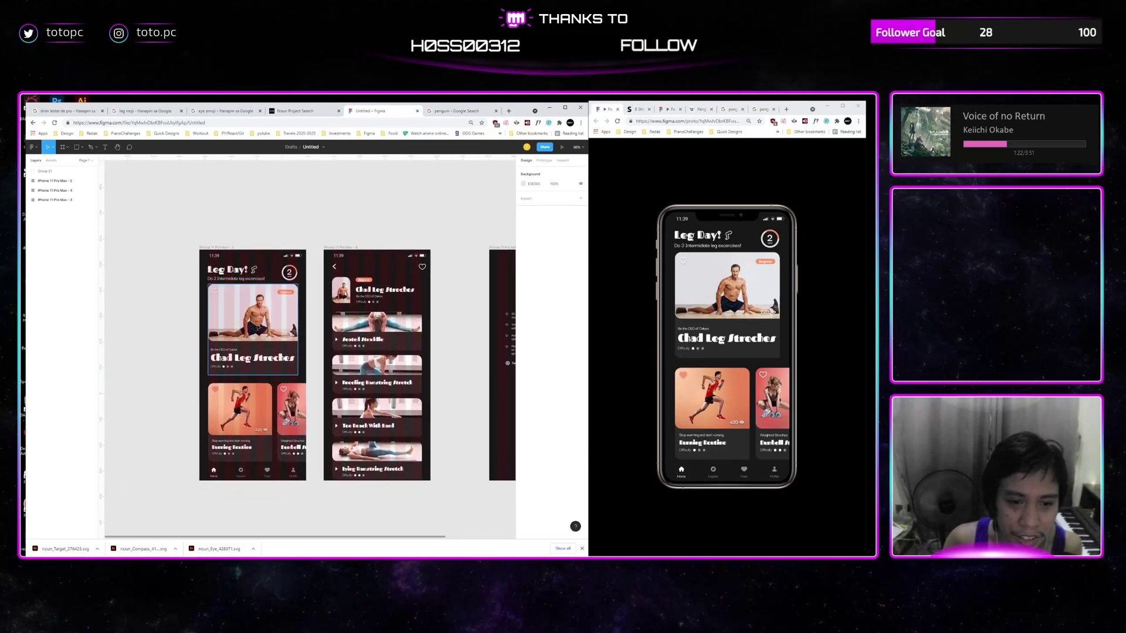
{"action": "scroll", "coordinate": [293, 305], "scroll_direction": "right", "scroll_amount": 5}
{"action": "scroll", "coordinate": [305, 297], "scroll_direction": "down", "scroll_amount": 1}
{"action": "scroll", "coordinate": [306, 297], "scroll_direction": "left", "scroll_amount": 3}
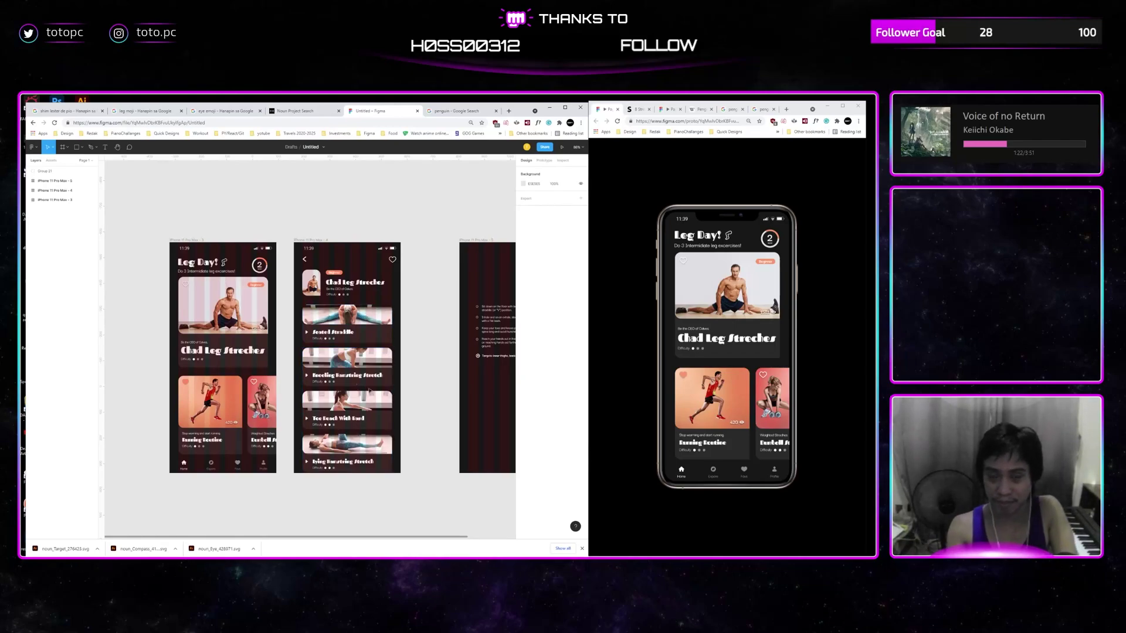
{"action": "scroll", "coordinate": [370, 391], "scroll_direction": "right", "scroll_amount": 2}
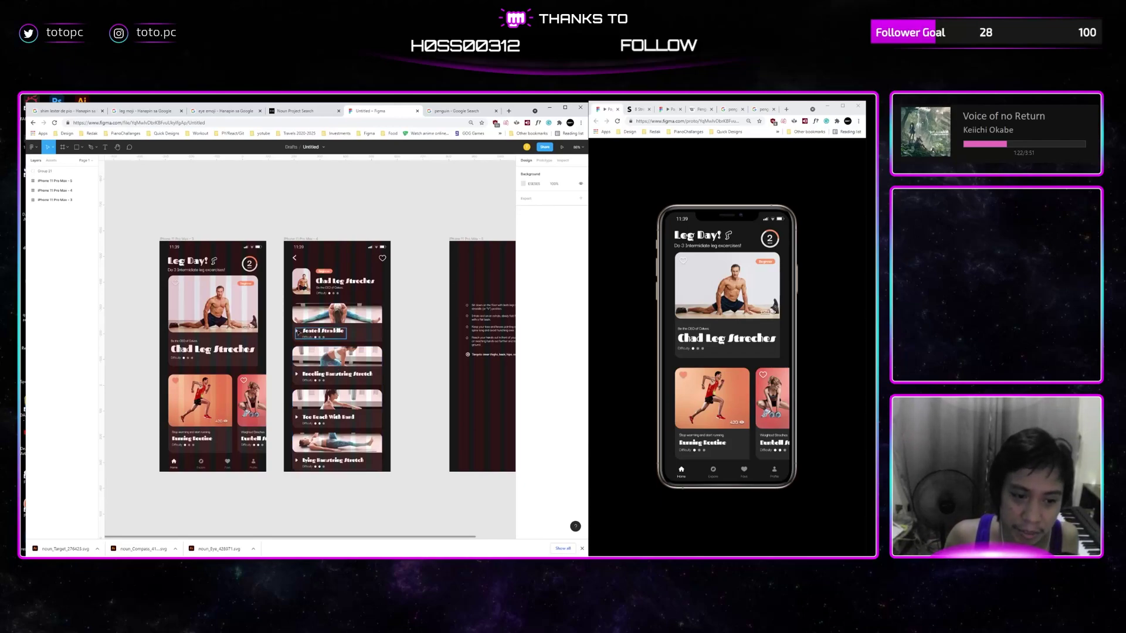
{"action": "scroll", "coordinate": [297, 332], "scroll_direction": "right", "scroll_amount": 3}
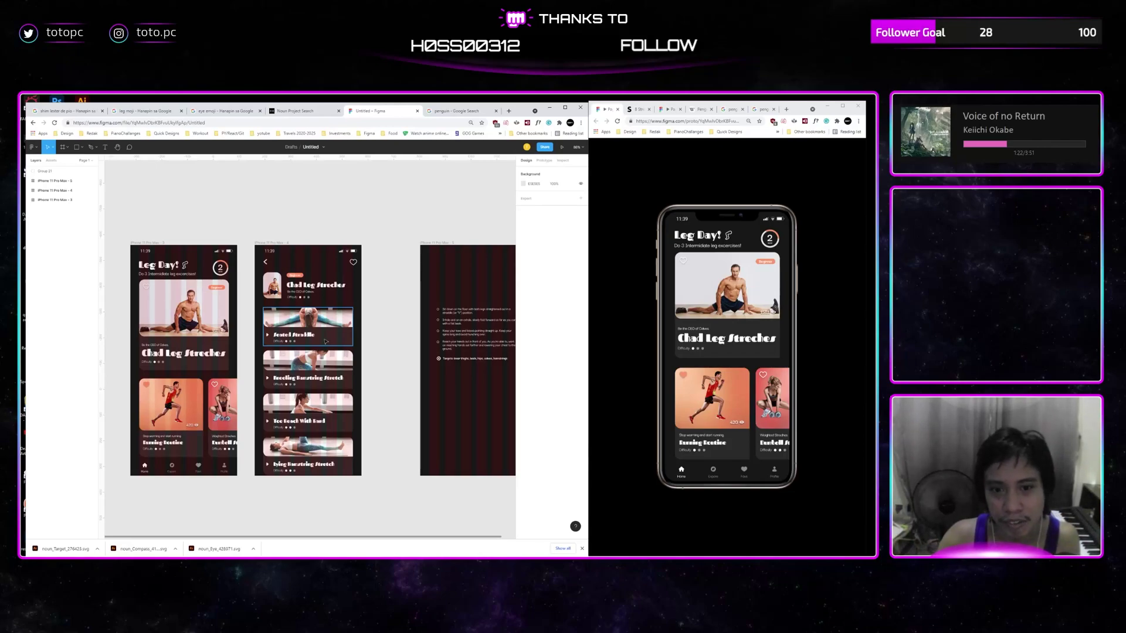
{"action": "mouse_move", "coordinate": [468, 317]}
{"action": "left_mouse_down"}
{"action": "mouse_move", "coordinate": [406, 329]}
{"action": "mouse_move", "coordinate": [475, 339]}
{"action": "left_mouse_up"}
{"action": "left_click", "coordinate": [326, 362]}
{"action": "left_click", "coordinate": [429, 351]}
{"action": "left_click_drag", "start_coordinate": [503, 349], "coordinate": [391, 325]}
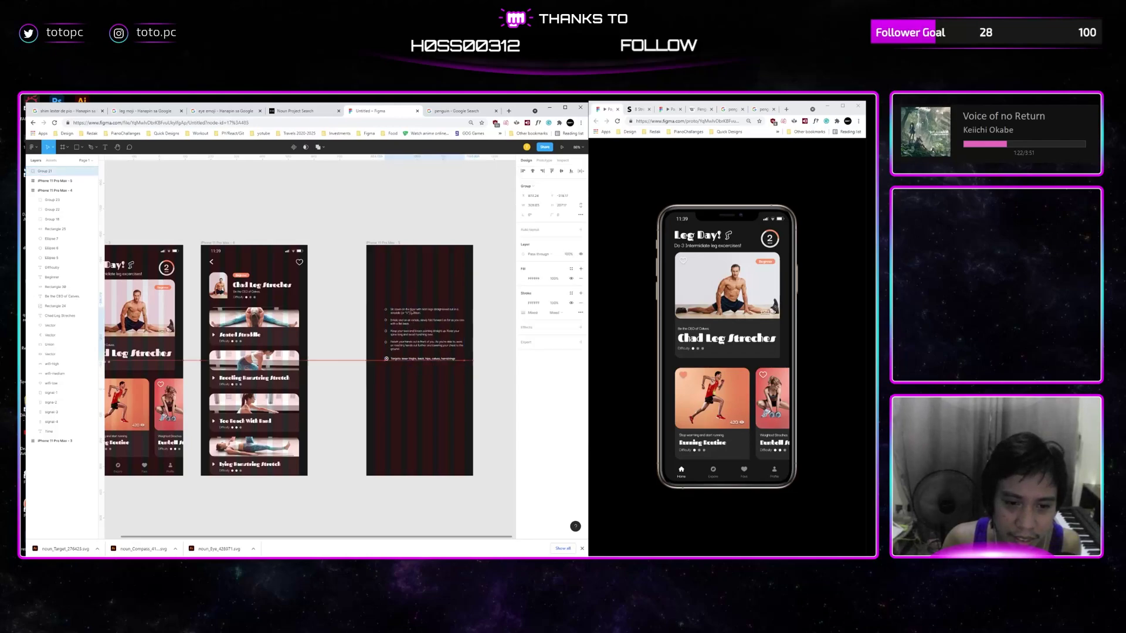
Duplicate the Leg Day! home screen frame and place the copy below the original
{"action": "scroll", "coordinate": [405, 351], "scroll_direction": "left", "scroll_amount": 5}
{"action": "key", "text": "ctrl+plus"}
{"action": "key", "text": "ctrl+plus"}
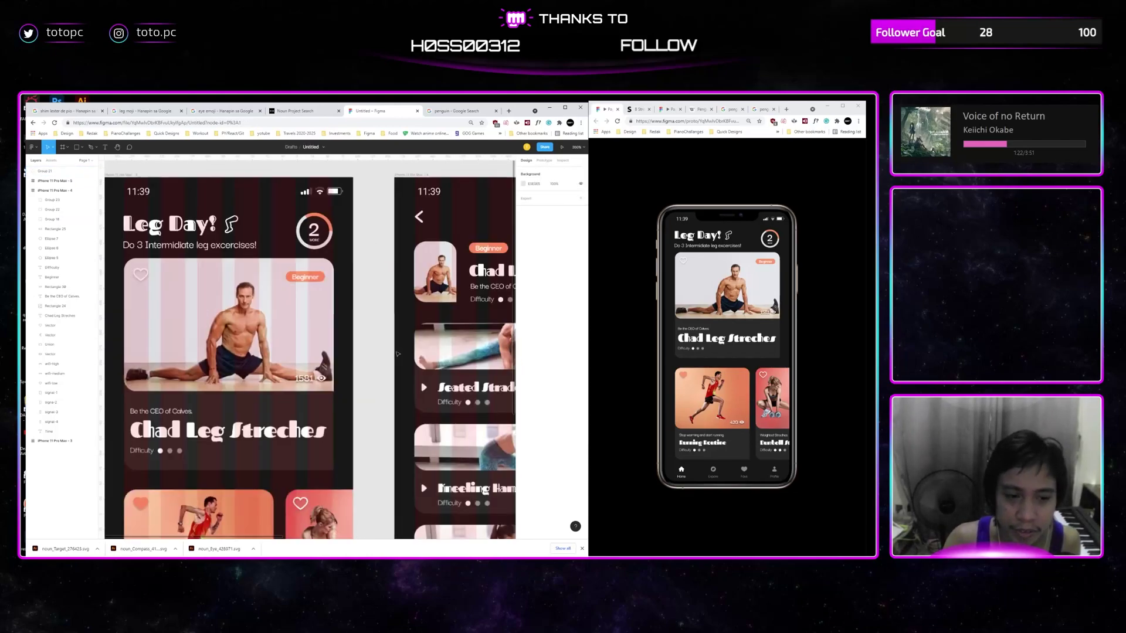
{"action": "key", "text": "ctrl+minus"}
{"action": "key", "text": "ctrl+minus"}
{"action": "left_click_drag", "start_coordinate": [415, 357], "coordinate": [397, 328]}
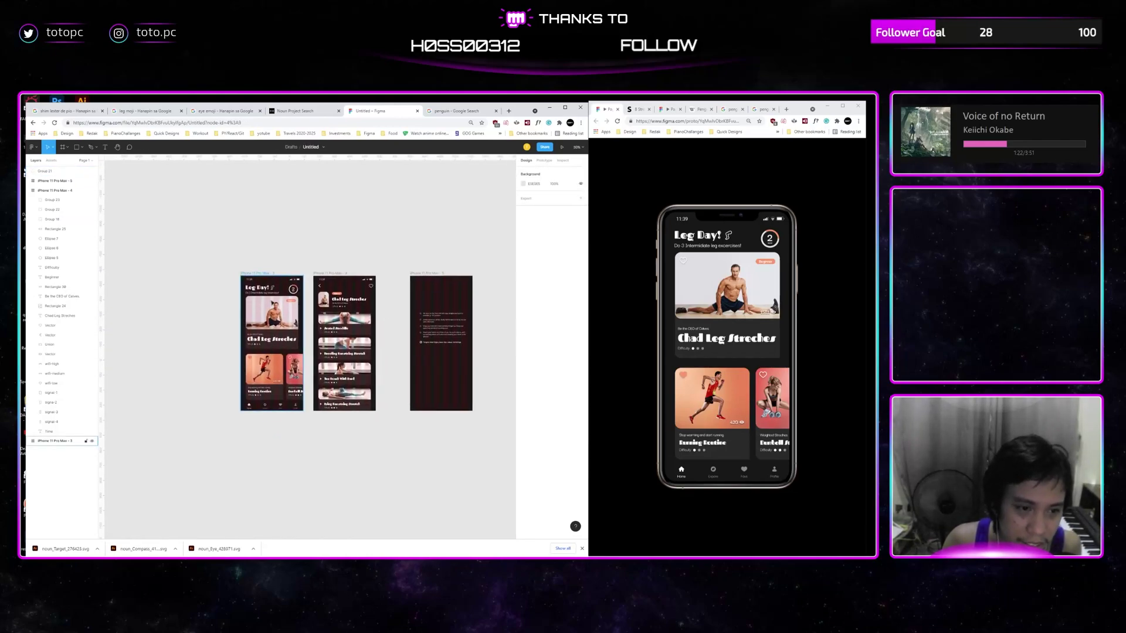
{"action": "left_click_drag", "start_coordinate": [285, 274], "coordinate": [298, 370]}
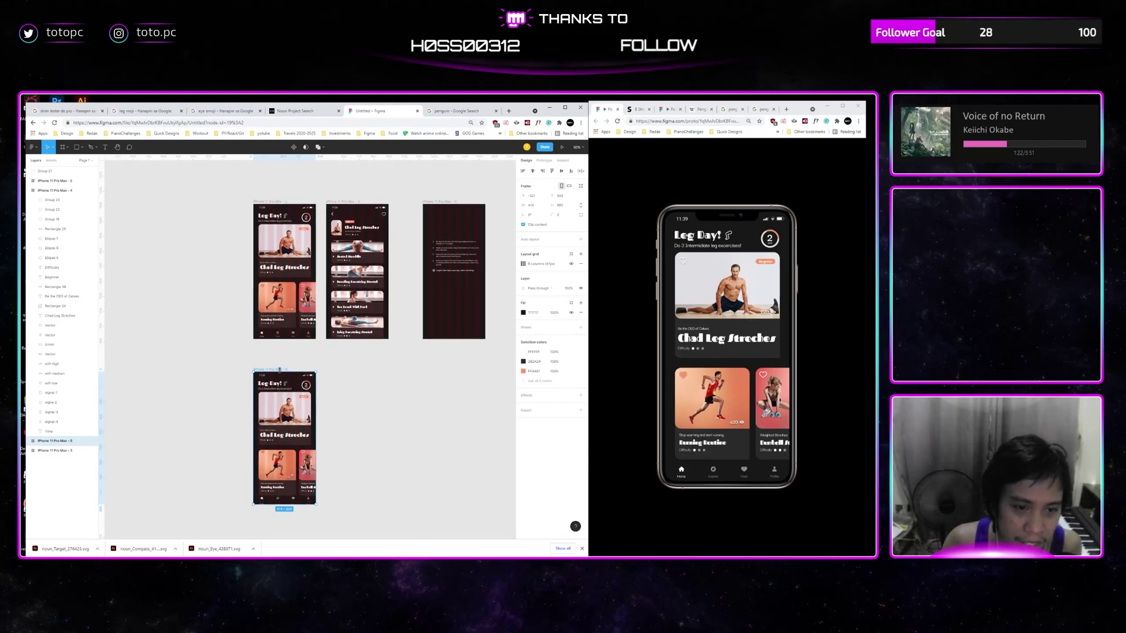
{"action": "left_click_drag", "start_coordinate": [281, 369], "coordinate": [279, 379]}
{"action": "left_click_drag", "start_coordinate": [279, 378], "coordinate": [325, 326]}
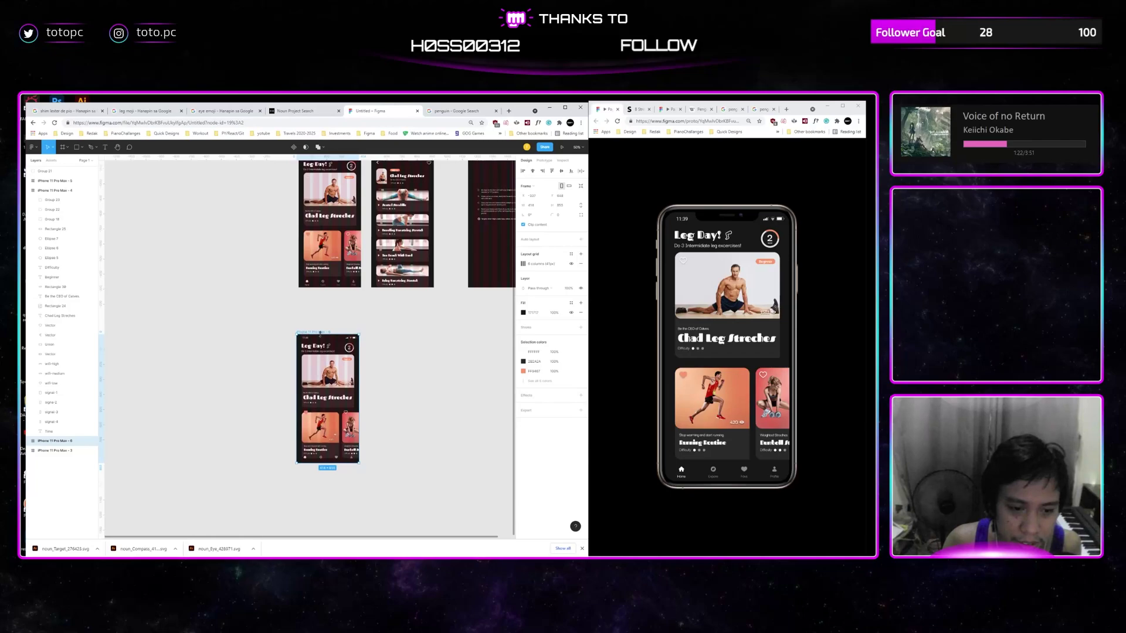
Group the Leg Day! heading, its subtitle and the round 2 badge in the duplicated home screen
{"action": "scroll", "coordinate": [321, 330], "scroll_direction": "up", "scroll_amount": 5}
{"action": "left_click_drag", "start_coordinate": [354, 281], "coordinate": [335, 249]}
{"action": "left_click", "coordinate": [352, 299]}
{"action": "left_click", "coordinate": [422, 344]}
{"action": "key", "text": "ctrl+z"}
{"action": "left_click", "coordinate": [421, 345]}
{"action": "left_click_drag", "start_coordinate": [428, 360], "coordinate": [409, 253]}
{"action": "key", "text": "ctrl+g"}
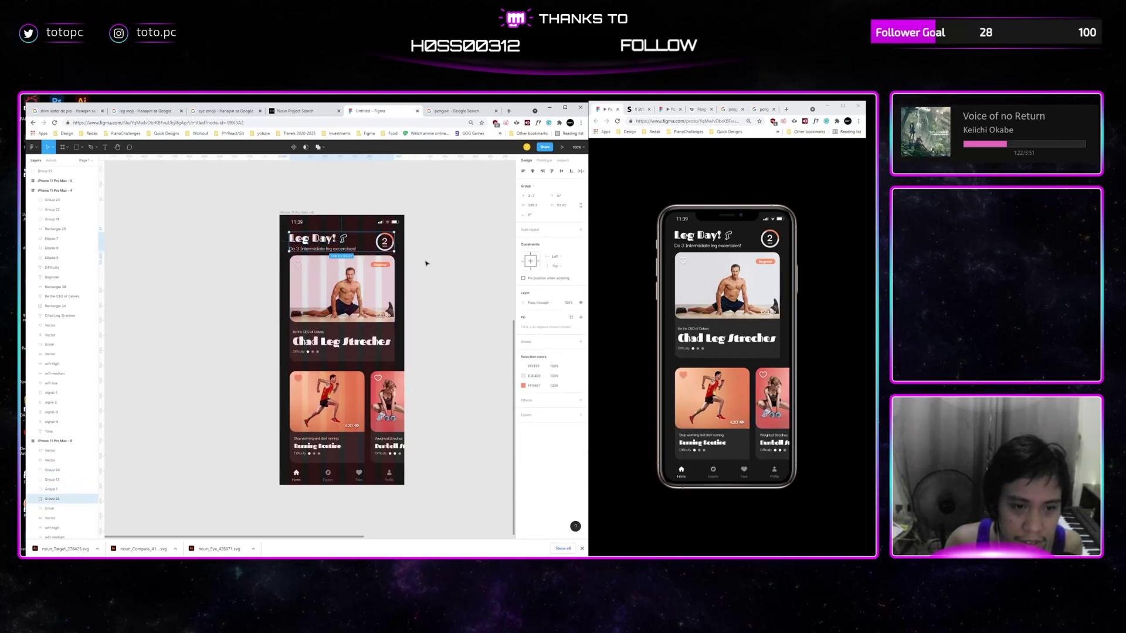
Group the remaining home screen sections separately: the Chad Leg Streches card, the routine cards and the bottom navigation items
{"action": "left_click_drag", "start_coordinate": [422, 350], "coordinate": [422, 335]}
{"action": "mouse_move", "coordinate": [289, 446]}
{"action": "left_mouse_down"}
{"action": "mouse_move", "coordinate": [270, 447]}
{"action": "mouse_move", "coordinate": [289, 447]}
{"action": "left_mouse_up"}
{"action": "key", "text": "ctrl+g"}
{"action": "left_click_drag", "start_coordinate": [426, 477], "coordinate": [277, 453]}
{"action": "key", "text": "ctrl+g"}
Try moving the Chad Leg Streches card within the duplicated home screen to check its grouping
{"action": "left_click_drag", "start_coordinate": [469, 355], "coordinate": [451, 426]}
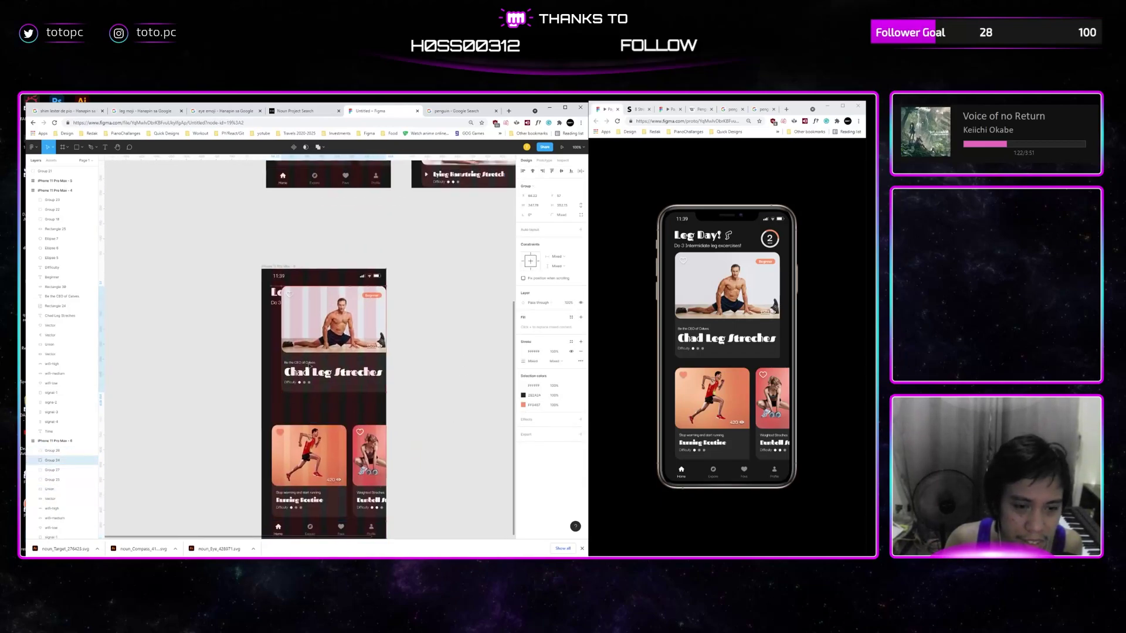
{"action": "left_click", "coordinate": [322, 296]}
{"action": "left_click_drag", "start_coordinate": [367, 282], "coordinate": [327, 429]}
{"action": "key", "text": "minus"}
{"action": "left_click", "coordinate": [372, 458]}
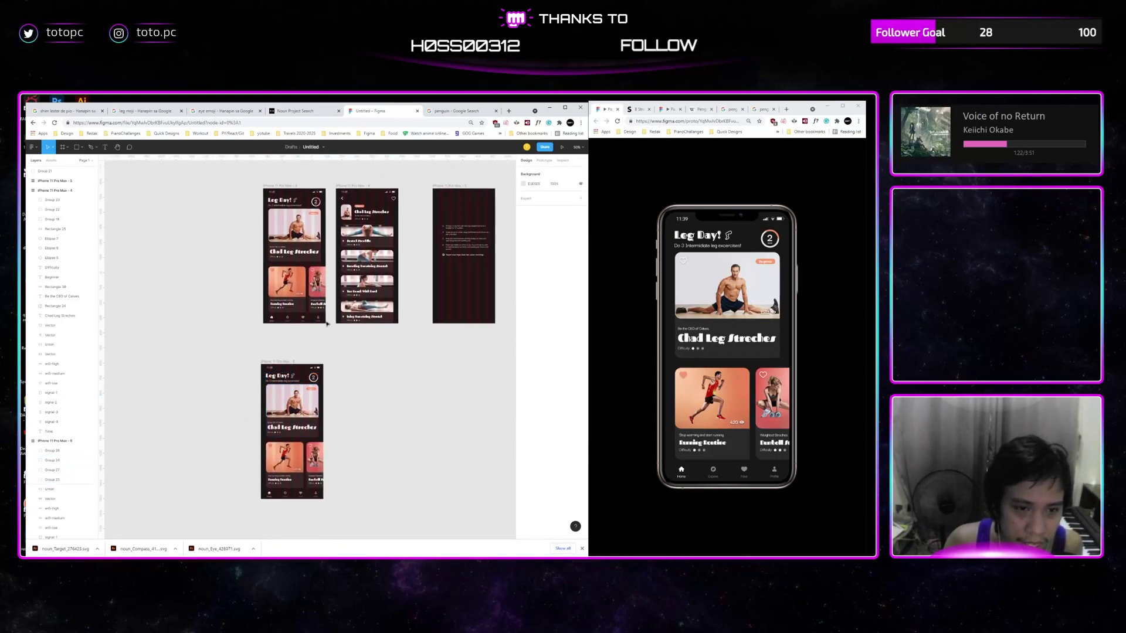
Duplicate the exercise list screen and place the copy beside the duplicated home screen
{"action": "left_click_drag", "start_coordinate": [354, 187], "coordinate": [388, 322]}
{"action": "left_click", "coordinate": [359, 346]}
{"action": "left_click_drag", "start_coordinate": [335, 385], "coordinate": [332, 365]}
Ungroup the Chad Leg Streches card in the duplicated home screen so its photo, text and background are separate
{"action": "key", "text": "plus"}
{"action": "key", "text": "plus"}
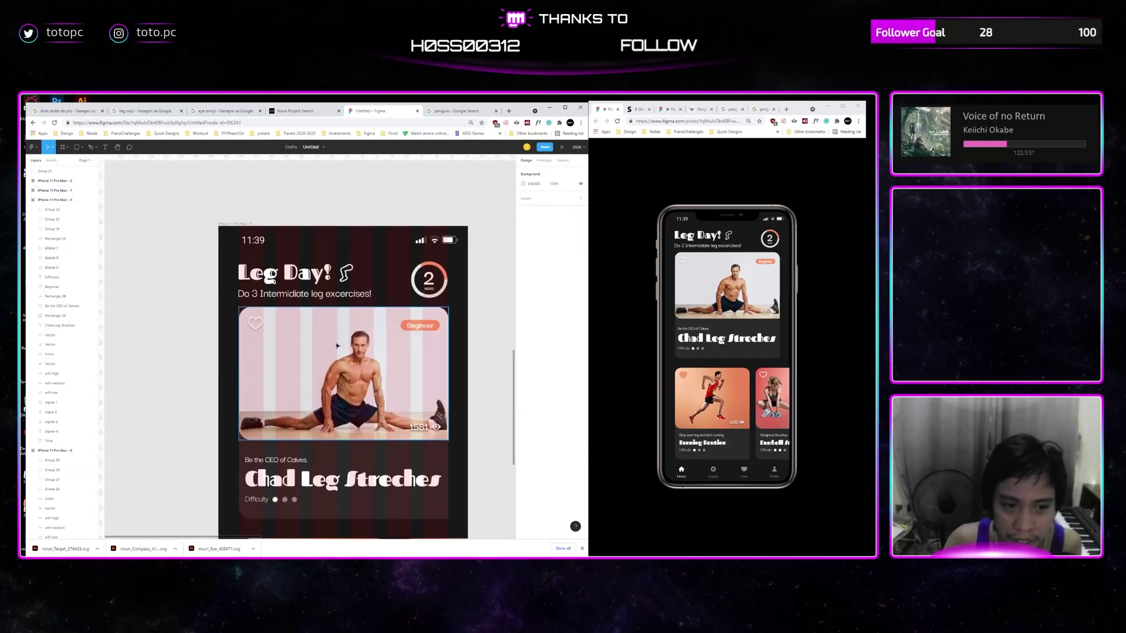
{"action": "scroll", "coordinate": [333, 366], "scroll_direction": "down", "scroll_amount": 5}
{"action": "left_click", "coordinate": [327, 351]}
{"action": "scroll", "coordinate": [327, 351], "scroll_direction": "down", "scroll_amount": 1}
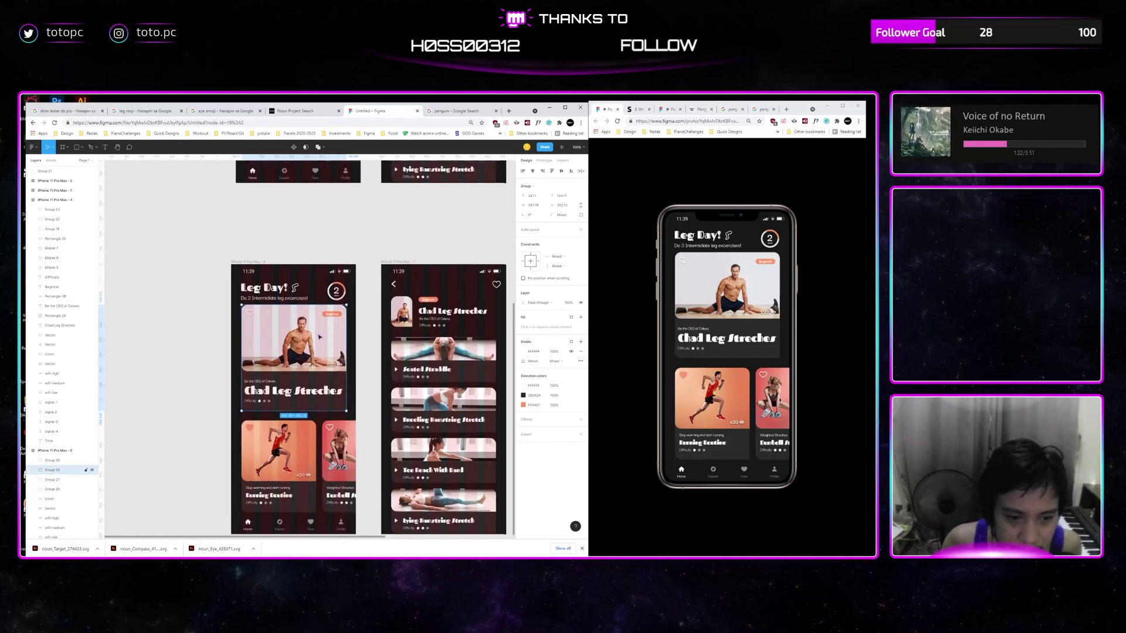
{"action": "key", "text": "Return"}
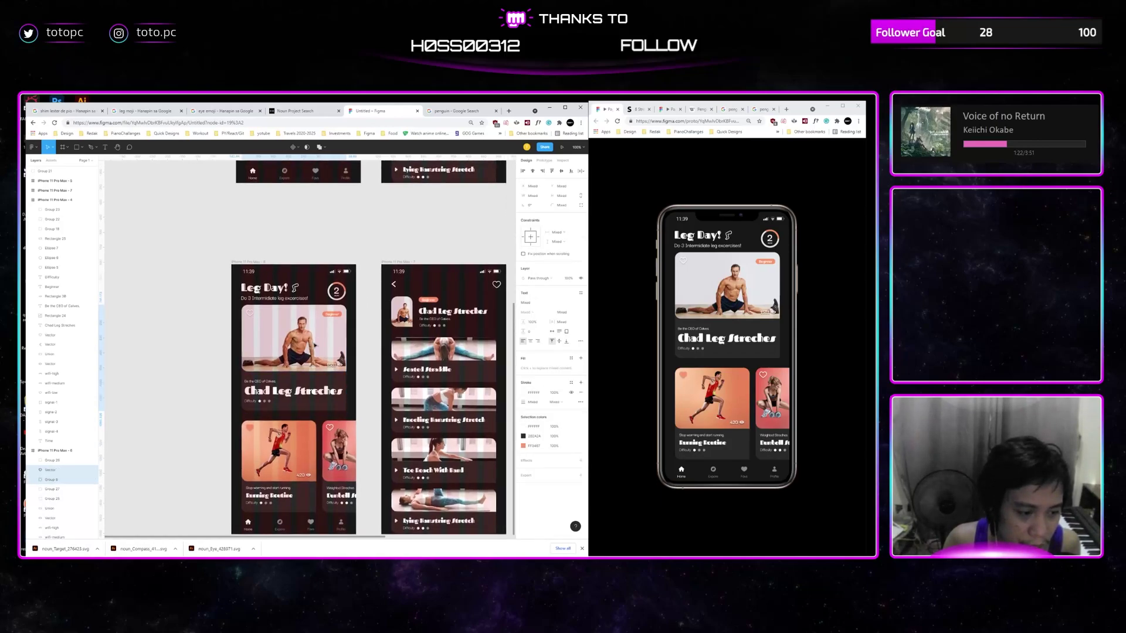
{"action": "left_click", "coordinate": [401, 319]}
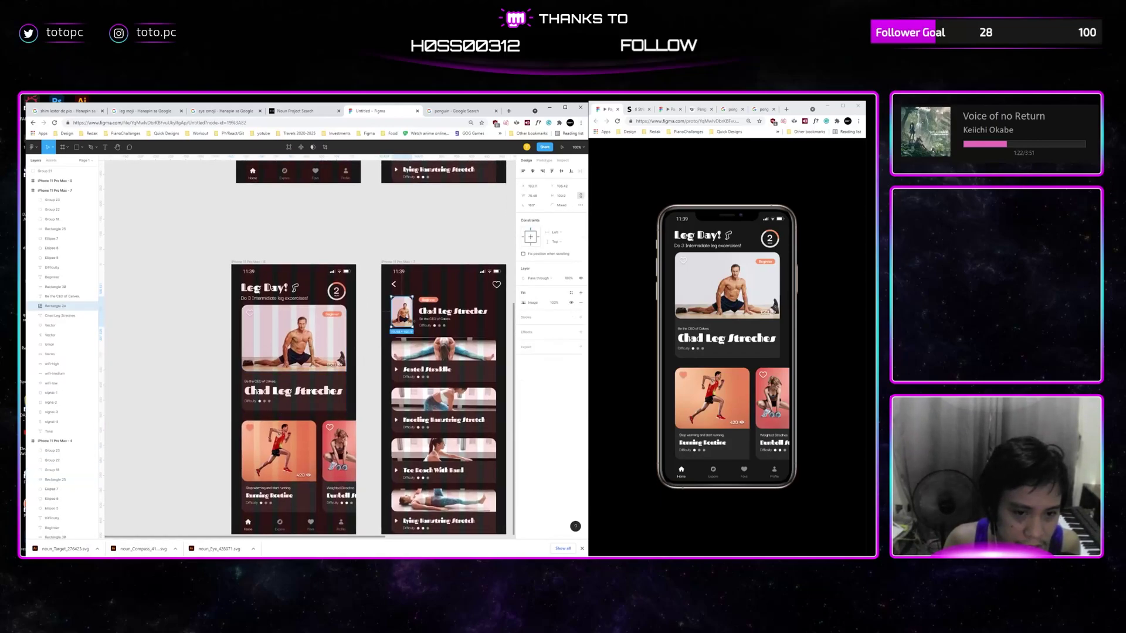
{"action": "left_click", "coordinate": [347, 339]}
{"action": "double_click", "coordinate": [335, 341]}
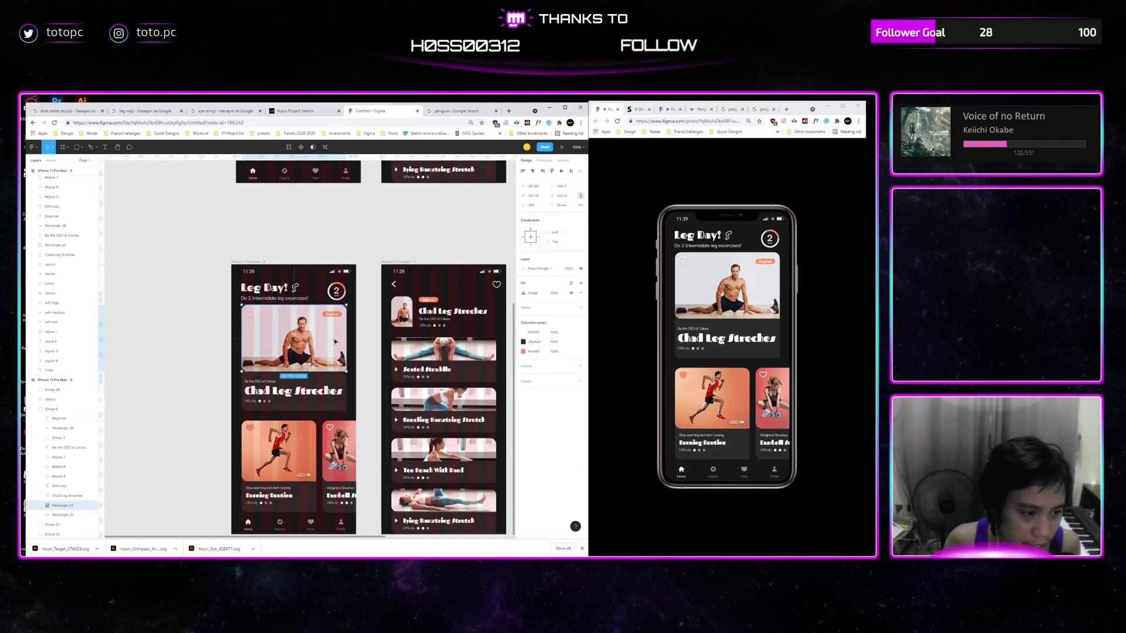
{"action": "left_click", "coordinate": [375, 345]}
{"action": "left_click", "coordinate": [342, 344]}
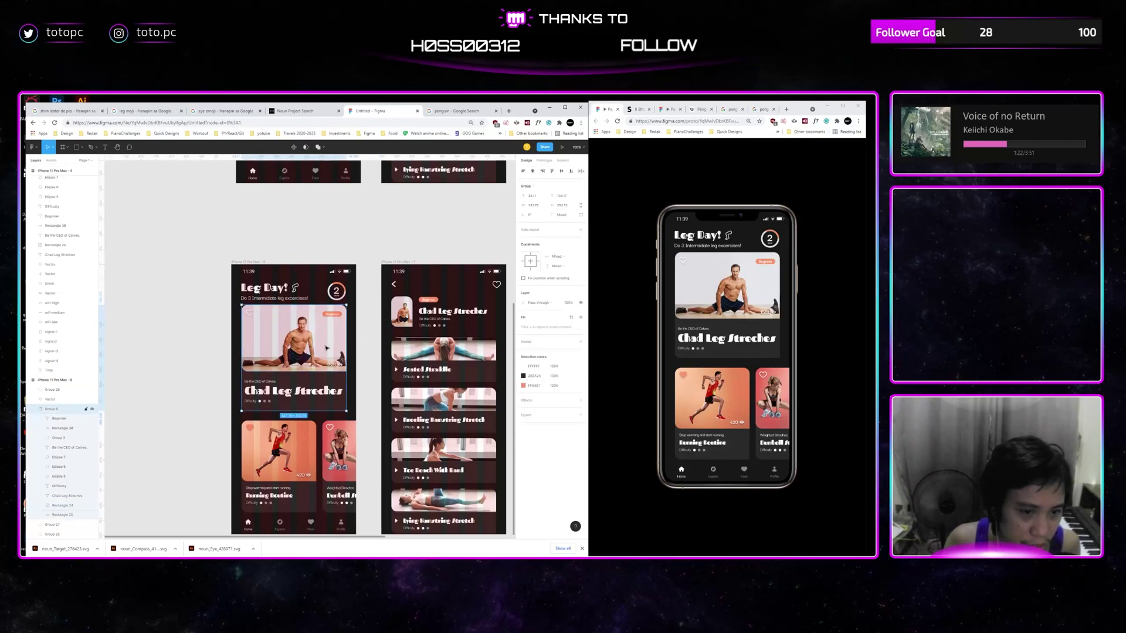
{"action": "key", "text": "ctrl+shift+g"}
Examine how the ungrouped Chad Leg Streches card elements and the remaining home screen groups select on the canvas
{"action": "left_click", "coordinate": [340, 342]}
{"action": "left_click_drag", "start_coordinate": [363, 341], "coordinate": [388, 322]}
{"action": "left_click", "coordinate": [362, 368]}
{"action": "left_click", "coordinate": [374, 368]}
{"action": "left_click", "coordinate": [334, 364]}
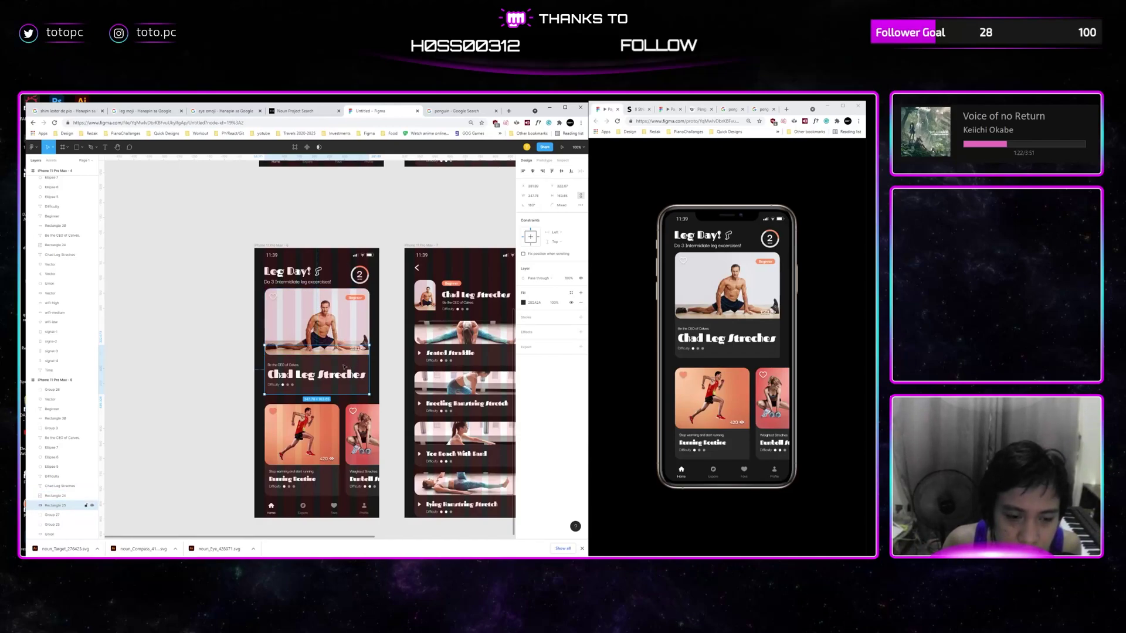
{"action": "scroll", "coordinate": [357, 358], "scroll_direction": "down", "scroll_amount": 2}
{"action": "left_click", "coordinate": [329, 400]}
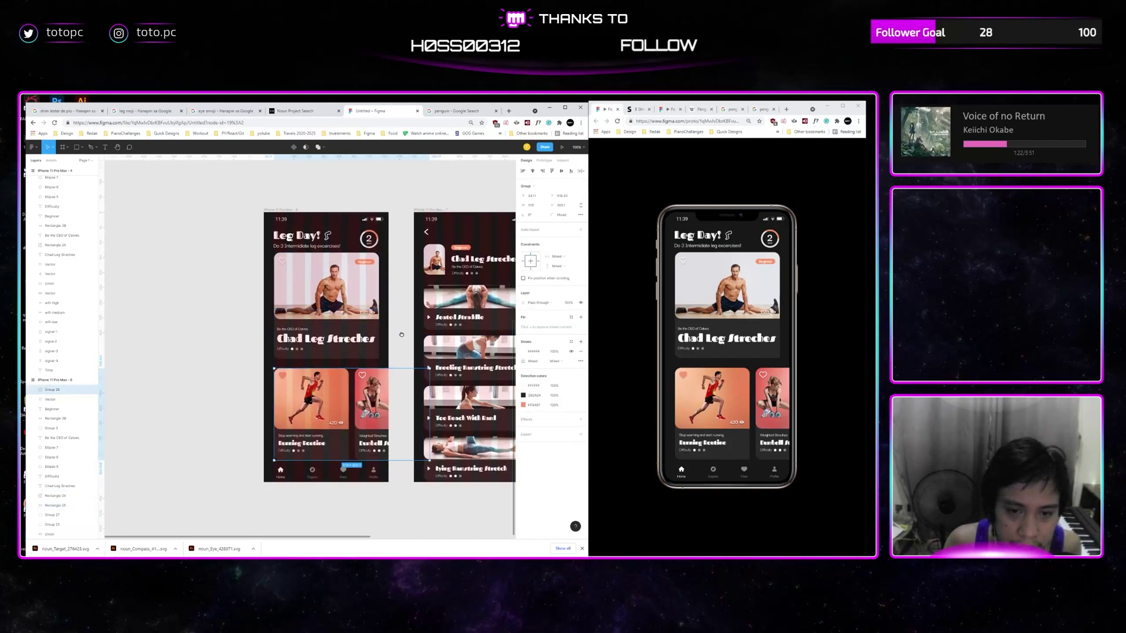
{"action": "left_click_drag", "start_coordinate": [397, 337], "coordinate": [365, 302]}
{"action": "left_click", "coordinate": [342, 338]}
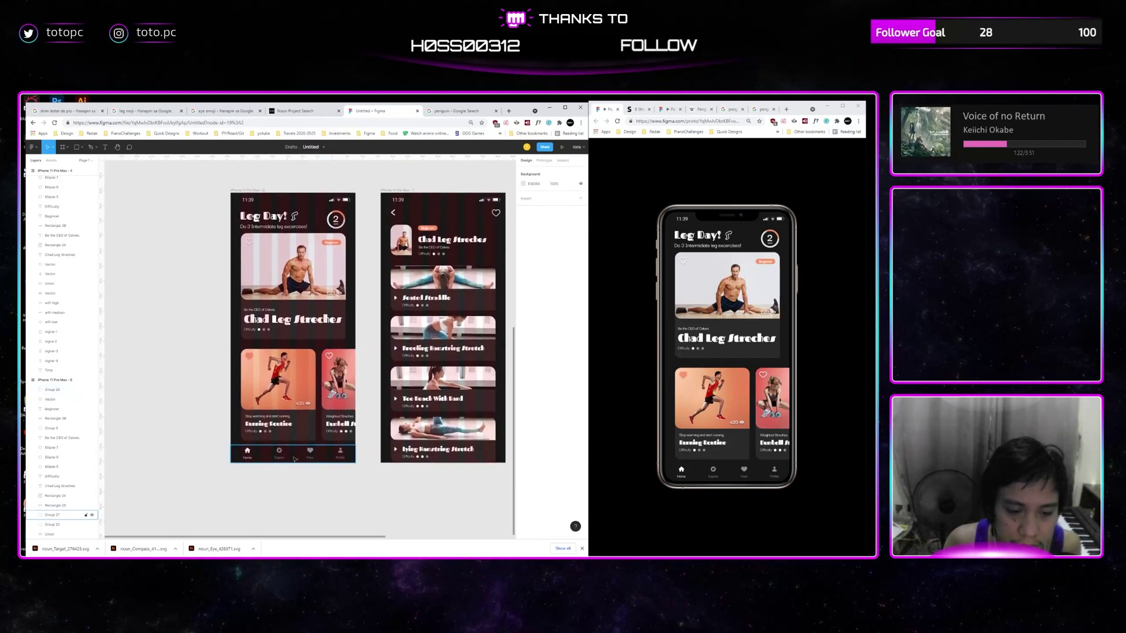
{"action": "scroll", "coordinate": [392, 373], "scroll_direction": "up", "scroll_amount": 1}
{"action": "scroll", "coordinate": [393, 372], "scroll_direction": "left", "scroll_amount": 1}
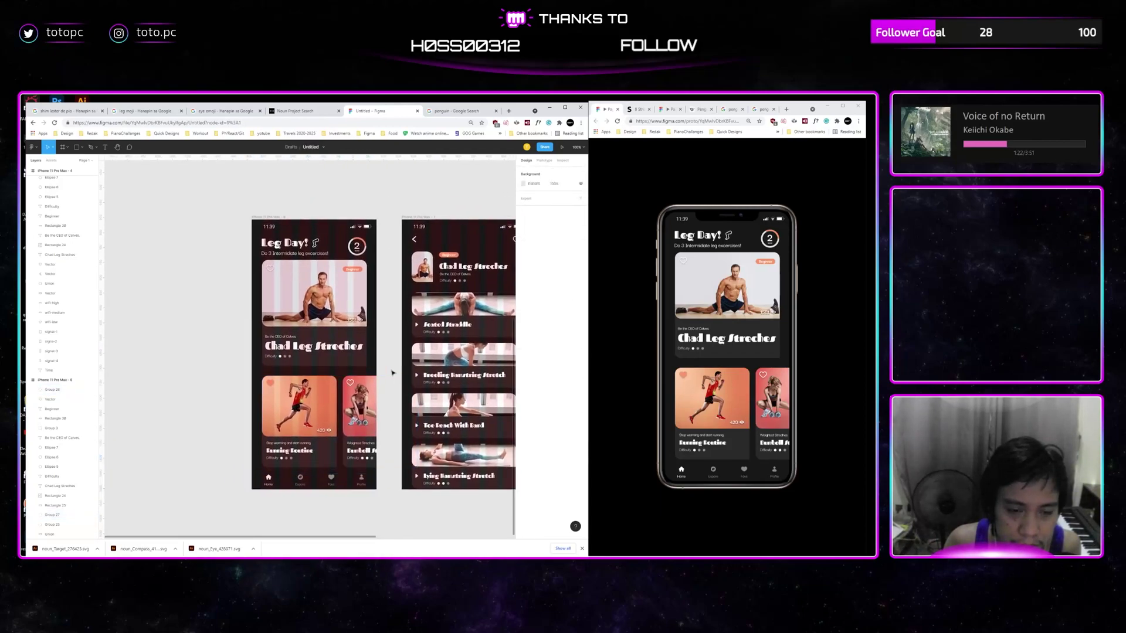
{"action": "scroll", "coordinate": [392, 373], "scroll_direction": "up", "scroll_amount": 1}
{"action": "scroll", "coordinate": [392, 372], "scroll_direction": "right", "scroll_amount": 1}
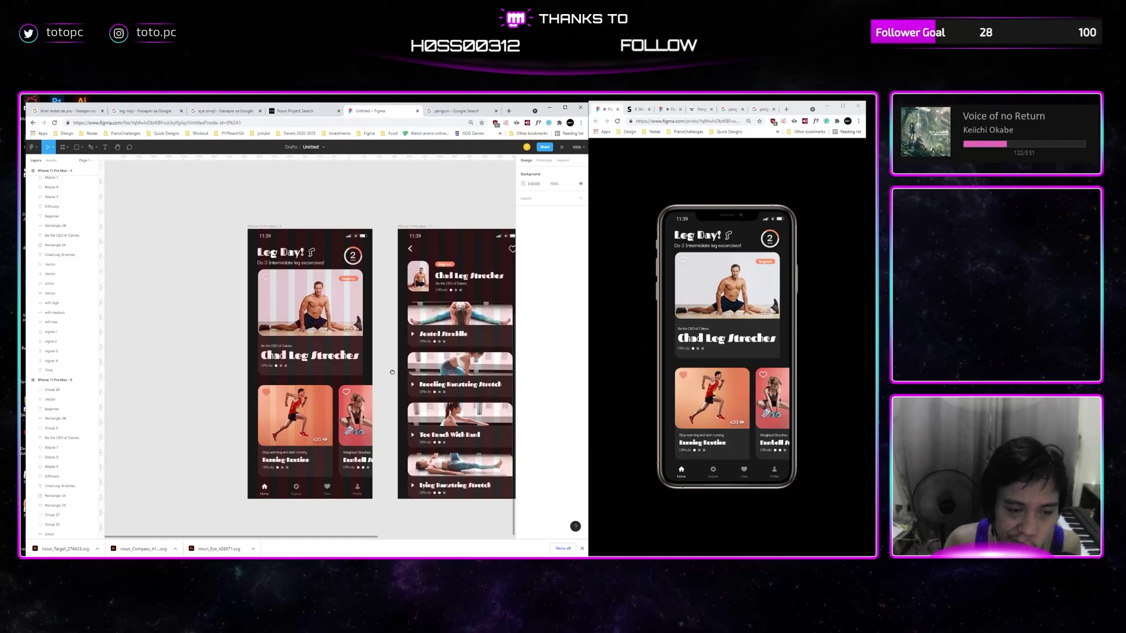
{"action": "left_click_drag", "start_coordinate": [393, 372], "coordinate": [394, 379]}
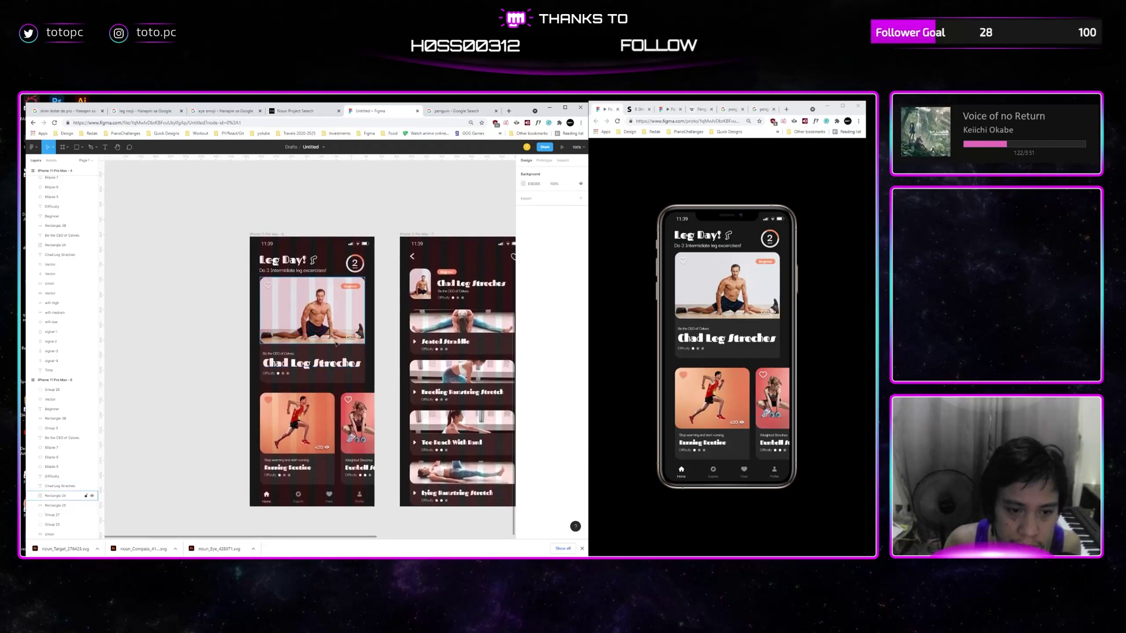
{"action": "left_click", "coordinate": [324, 369]}
{"action": "left_click_drag", "start_coordinate": [306, 367], "coordinate": [317, 355]}
{"action": "key", "text": "Escape"}
Move the duplicated home screen farther away from the duplicated exercise list screen
{"action": "left_click", "coordinate": [327, 237]}
{"action": "left_click_drag", "start_coordinate": [326, 236], "coordinate": [291, 237]}
{"action": "left_click_drag", "start_coordinate": [362, 336], "coordinate": [271, 360]}
{"action": "left_click_drag", "start_coordinate": [448, 170], "coordinate": [354, 387]}
{"action": "left_click_drag", "start_coordinate": [214, 481], "coordinate": [434, 160]}
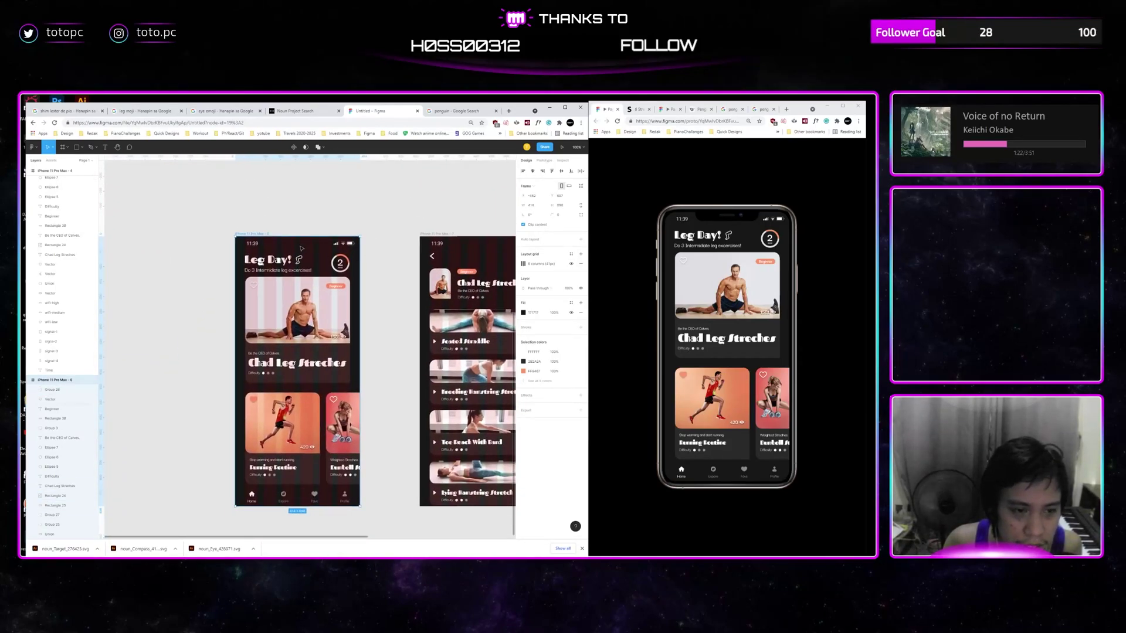
Group all content below the status bar in the duplicated home screen into a single group
{"action": "left_click_drag", "start_coordinate": [221, 249], "coordinate": [251, 255]}
{"action": "left_click", "coordinate": [391, 497]}
{"action": "left_click_drag", "start_coordinate": [226, 257], "coordinate": [368, 505]}
{"action": "key", "text": "ctrl+g"}
{"action": "left_click_drag", "start_coordinate": [451, 296], "coordinate": [422, 304]}
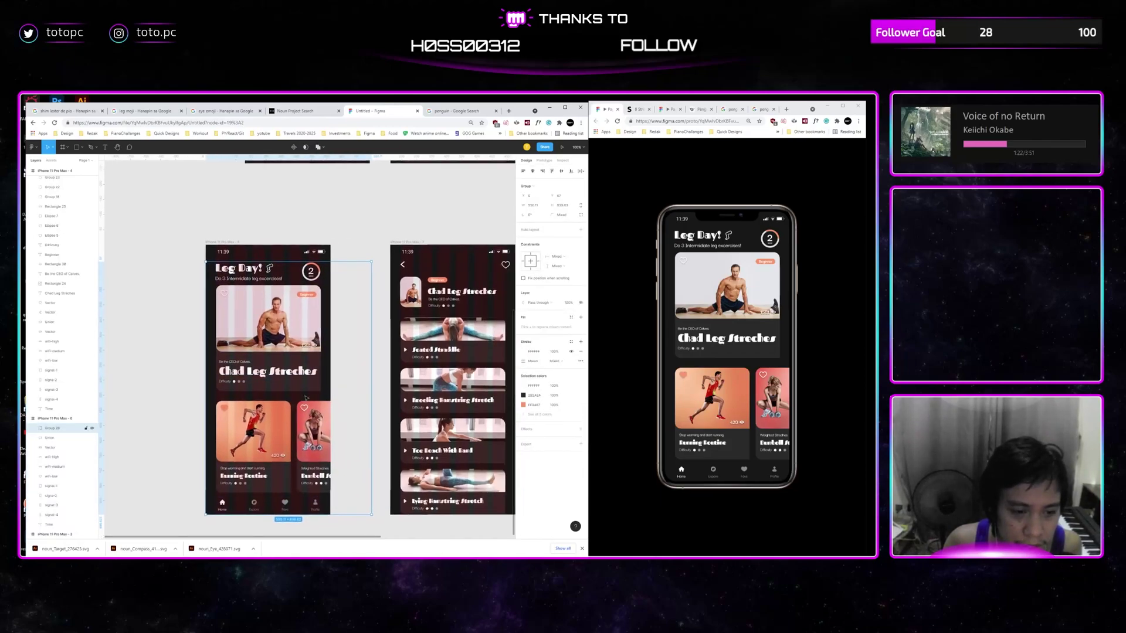
Try moving the grouped home screen content within its screen, undoing each move
{"action": "key", "text": "shift+Right"}
{"action": "key", "text": "ctrl+z"}
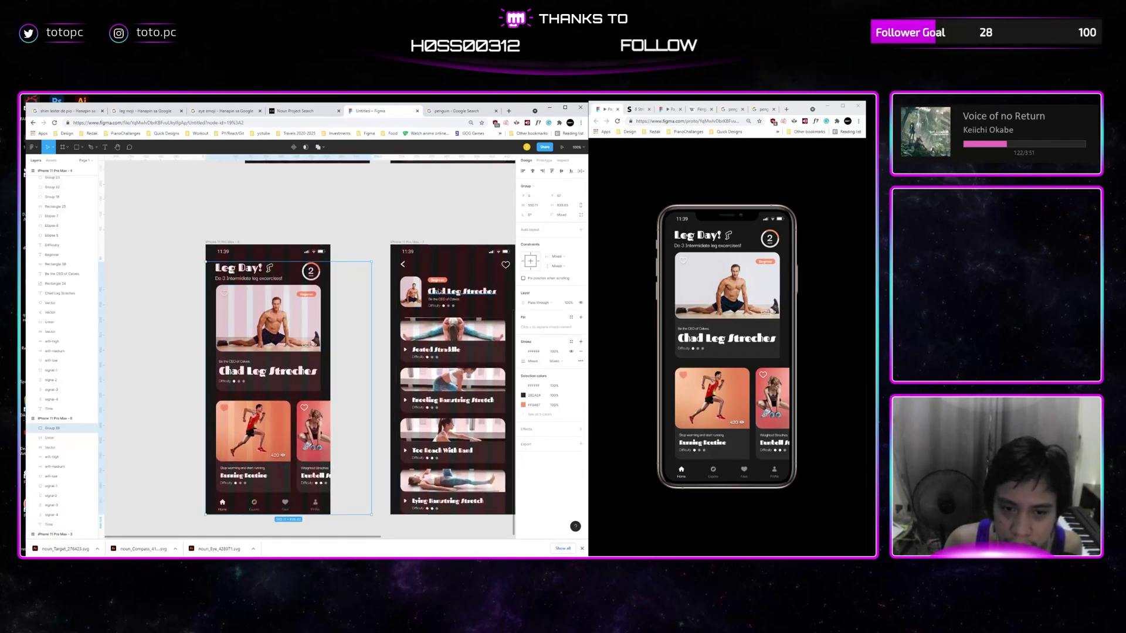
{"action": "left_click_drag", "start_coordinate": [363, 369], "coordinate": [324, 344]}
{"action": "left_click", "coordinate": [296, 349]}
{"action": "mouse_move", "coordinate": [281, 349]}
{"action": "left_mouse_down"}
{"action": "mouse_move", "coordinate": [290, 333]}
{"action": "mouse_move", "coordinate": [334, 327]}
{"action": "mouse_move", "coordinate": [291, 339]}
{"action": "left_mouse_up"}
{"action": "key", "text": "ctrl+z"}
Duplicate the exercise list screen and place the copy directly beside it
{"action": "left_click", "coordinate": [330, 283]}
{"action": "scroll", "coordinate": [338, 311], "scroll_direction": "right", "scroll_amount": 2}
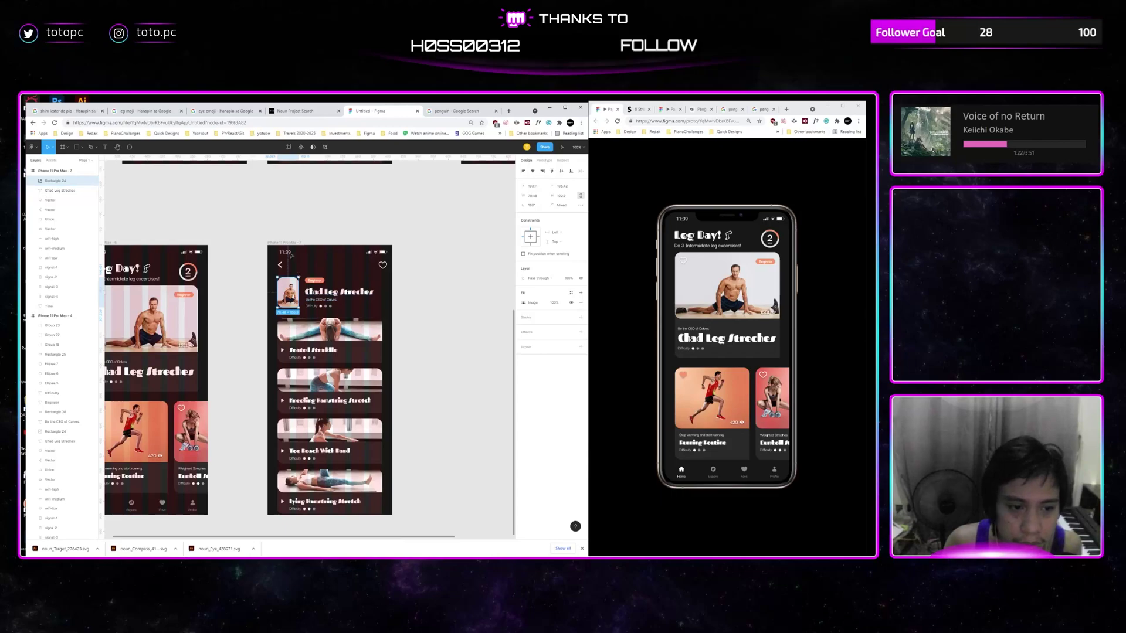
{"action": "left_click_drag", "start_coordinate": [284, 244], "coordinate": [423, 245]}
{"action": "left_click_drag", "start_coordinate": [428, 244], "coordinate": [295, 320]}
{"action": "left_click_drag", "start_coordinate": [375, 349], "coordinate": [400, 220]}
{"action": "left_click_drag", "start_coordinate": [198, 337], "coordinate": [298, 350]}
Ungroup the lower exercise cards in both adjacent exercise list screens
{"action": "left_click", "coordinate": [322, 340]}
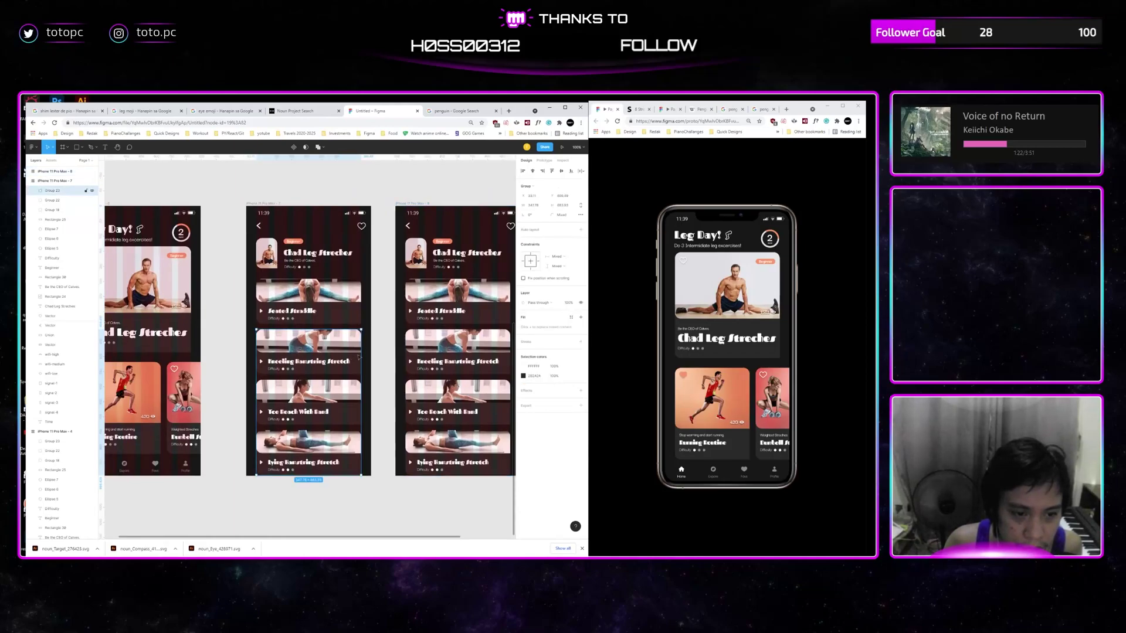
{"action": "key", "text": "ctrl+shift+g"}
{"action": "left_click", "coordinate": [423, 351]}
{"action": "key", "text": "ctrl+shift+g"}
{"action": "left_click", "coordinate": [374, 363]}
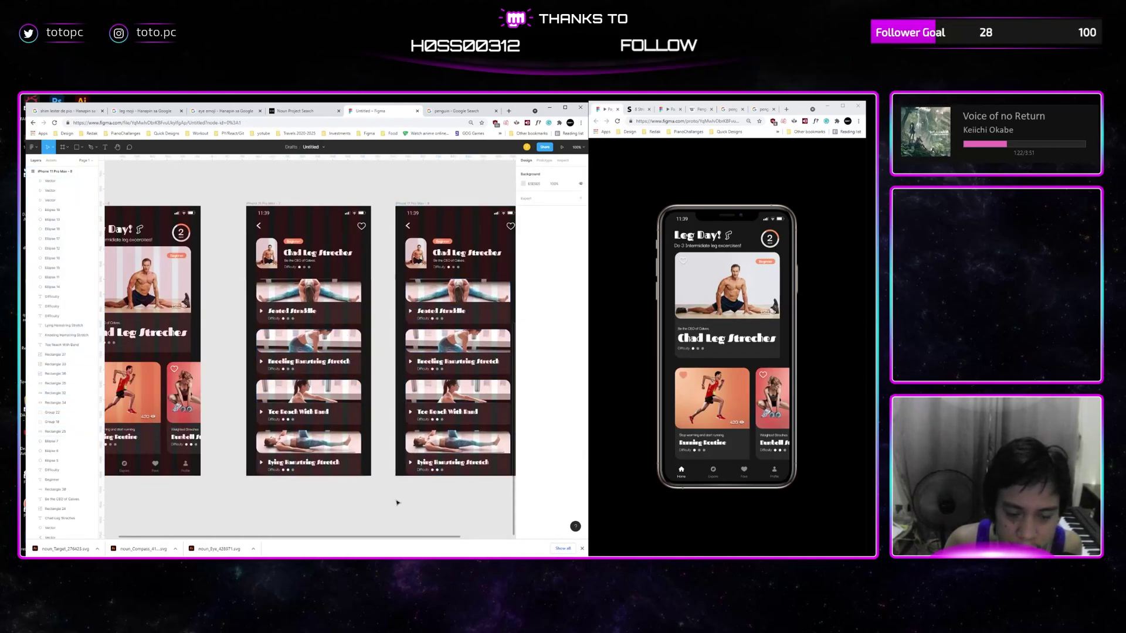
Group the three exercise cards below Seated Straddle in the first of the two exercise list screens
{"action": "left_click_drag", "start_coordinate": [372, 483], "coordinate": [238, 337]}
{"action": "key", "text": "ctrl+g"}
{"action": "left_click_drag", "start_coordinate": [411, 375], "coordinate": [327, 359]}
Replace the lower exercises in the new list screen with a copy of the three-card group, shifted down to the screen's bottom edge
{"action": "left_click_drag", "start_coordinate": [447, 475], "coordinate": [384, 366]}
{"action": "key", "text": "Delete"}
{"action": "left_click", "coordinate": [306, 343]}
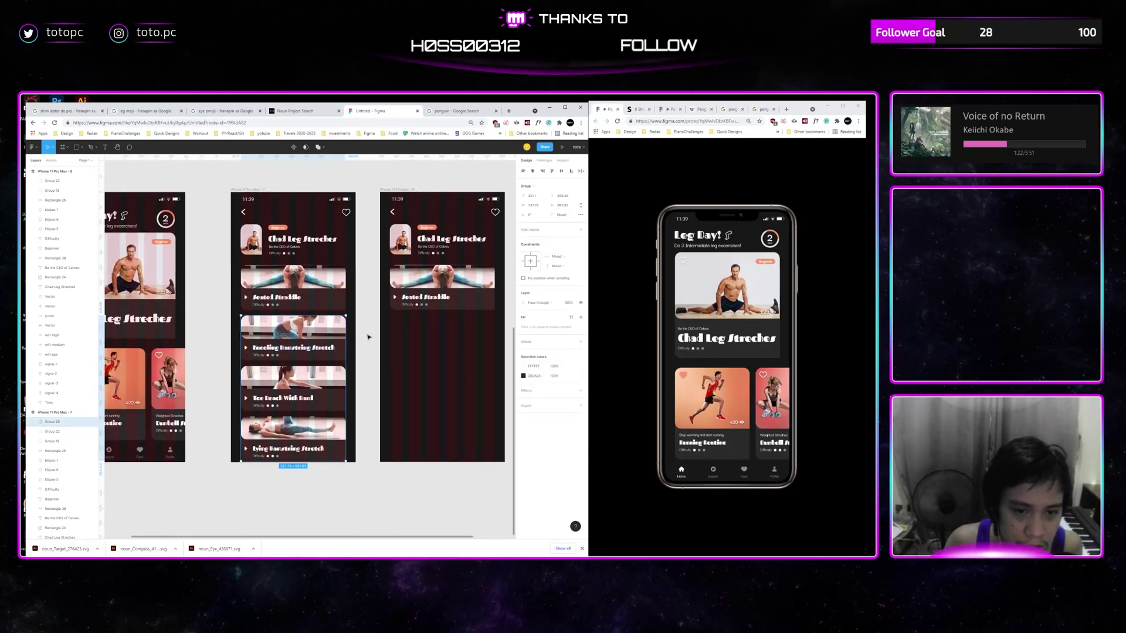
{"action": "scroll", "coordinate": [368, 336], "scroll_direction": "right", "scroll_amount": 3}
{"action": "key", "text": "ctrl+v"}
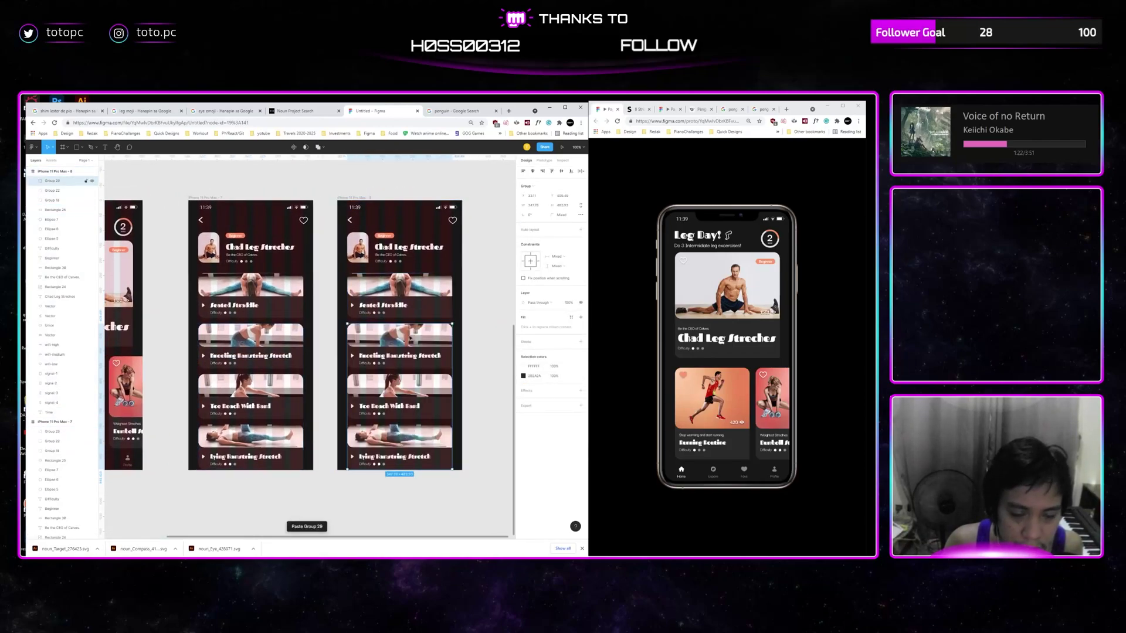
{"action": "left_click_drag", "start_coordinate": [410, 339], "coordinate": [411, 456]}
Replace the new screen's Seated Straddle card with a copy of the one from the original exercise list screen
{"action": "scroll", "coordinate": [375, 410], "scroll_direction": "up", "scroll_amount": 3}
{"action": "left_click", "coordinate": [339, 356]}
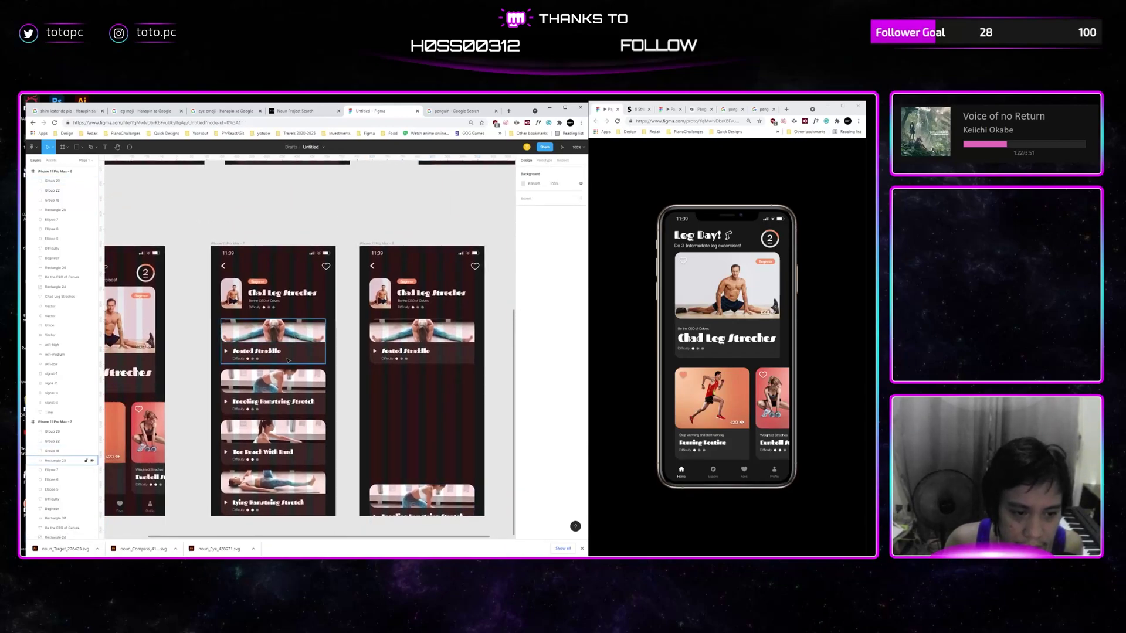
{"action": "scroll", "coordinate": [352, 349], "scroll_direction": "right", "scroll_amount": 3}
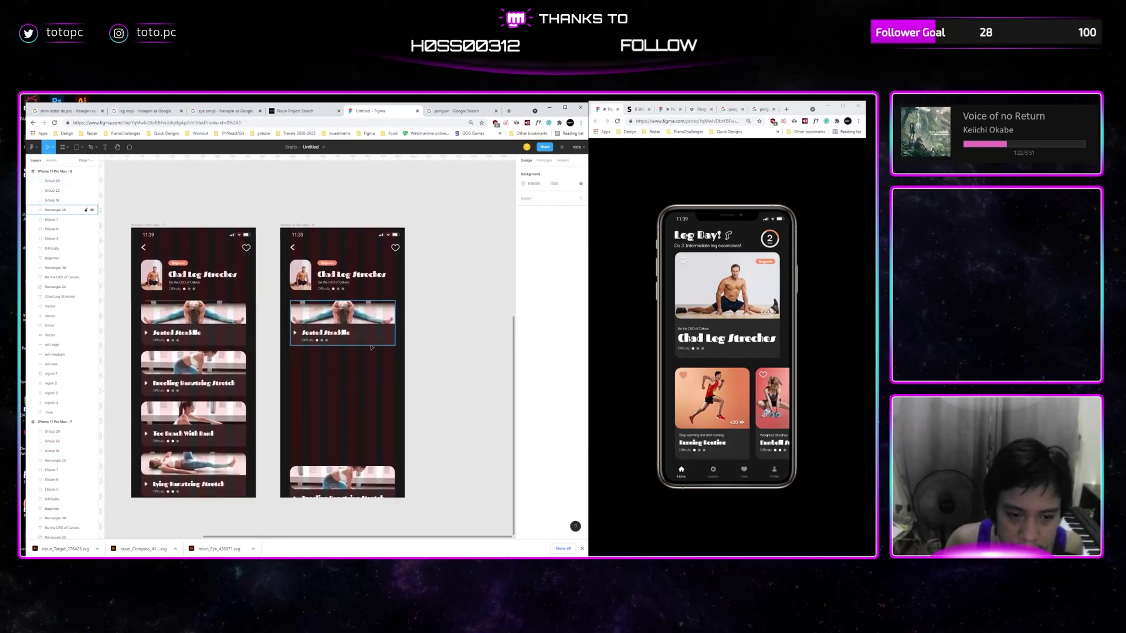
{"action": "left_click", "coordinate": [364, 347]}
{"action": "scroll", "coordinate": [364, 346], "scroll_direction": "left", "scroll_amount": 2}
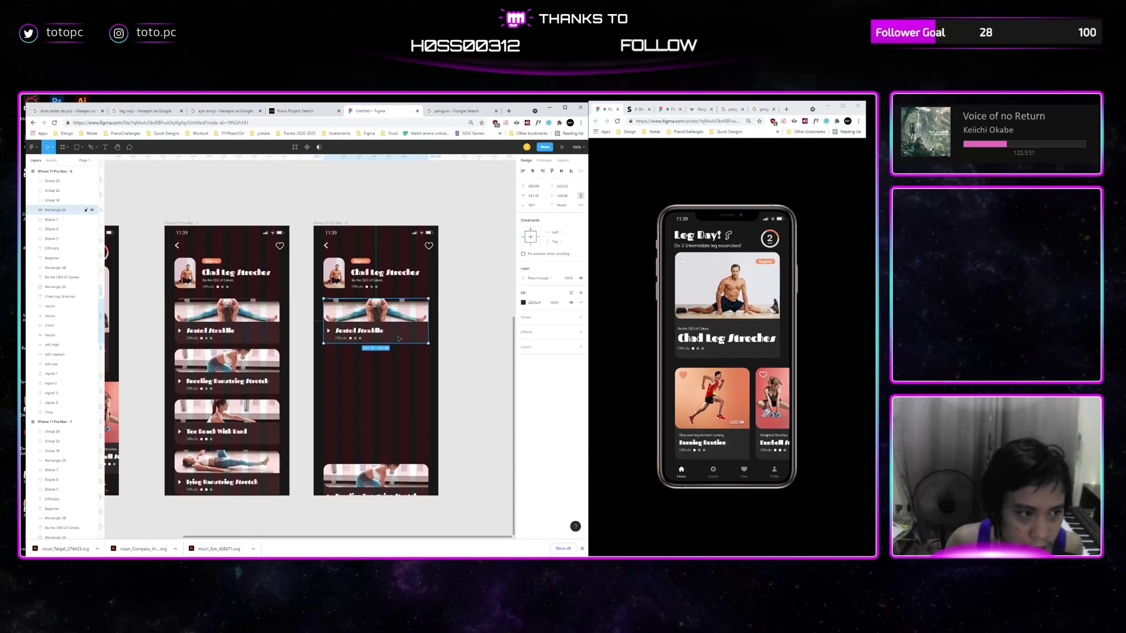
{"action": "scroll", "coordinate": [399, 338], "scroll_direction": "left", "scroll_amount": 2}
{"action": "left_click", "coordinate": [398, 339]}
{"action": "key", "text": "Delete"}
{"action": "left_click_drag", "start_coordinate": [198, 311], "coordinate": [321, 349]}
{"action": "left_click", "coordinate": [360, 229]}
{"action": "key", "text": "ctrl+v"}
{"action": "left_click", "coordinate": [442, 369]}
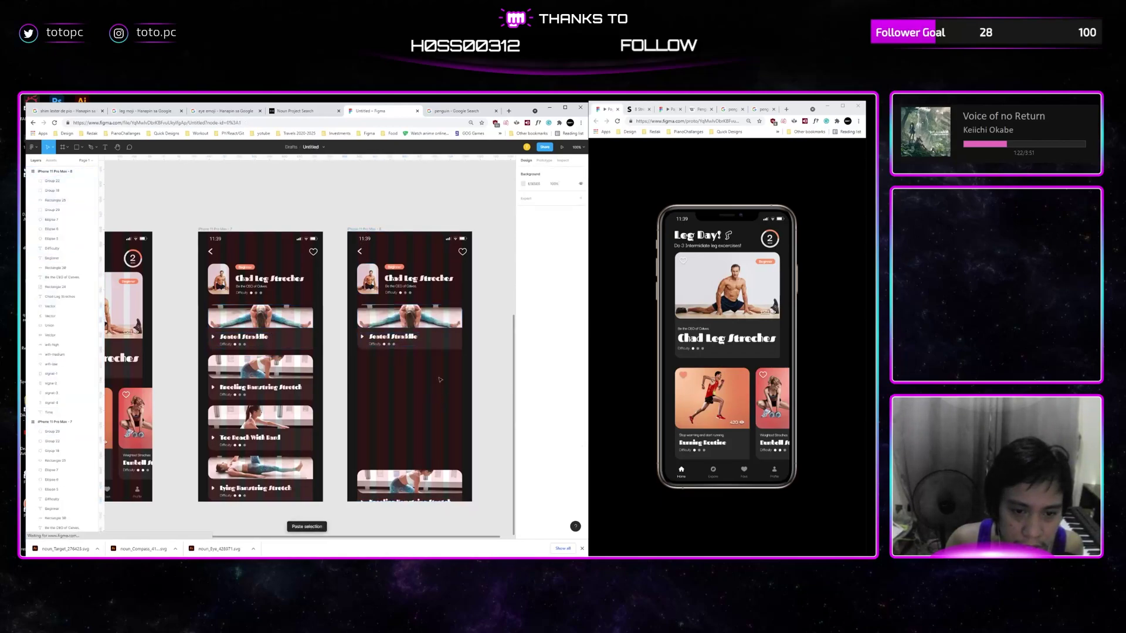
Extend the copied Seated Straddle card's background down to the lower exercises and enlarge its photo vertically
{"action": "left_click", "coordinate": [442, 341]}
{"action": "left_click_drag", "start_coordinate": [428, 351], "coordinate": [435, 466]}
{"action": "left_click", "coordinate": [419, 381]}
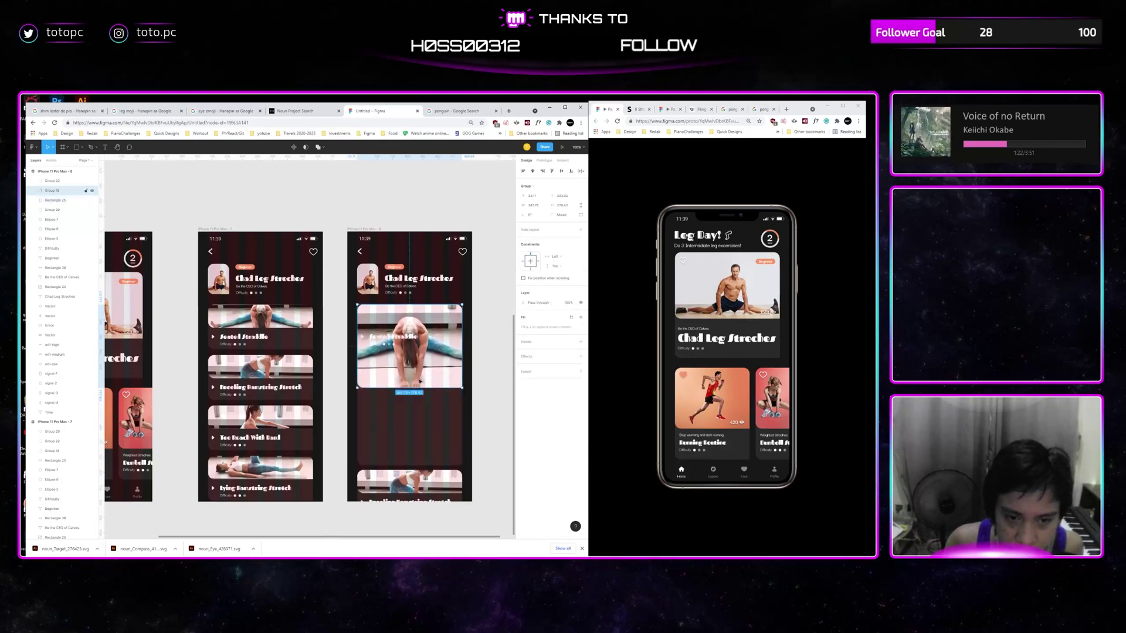
{"action": "mouse_move", "coordinate": [411, 387]}
{"action": "left_mouse_down"}
{"action": "mouse_move", "coordinate": [410, 354]}
{"action": "mouse_move", "coordinate": [410, 373]}
{"action": "left_mouse_up"}
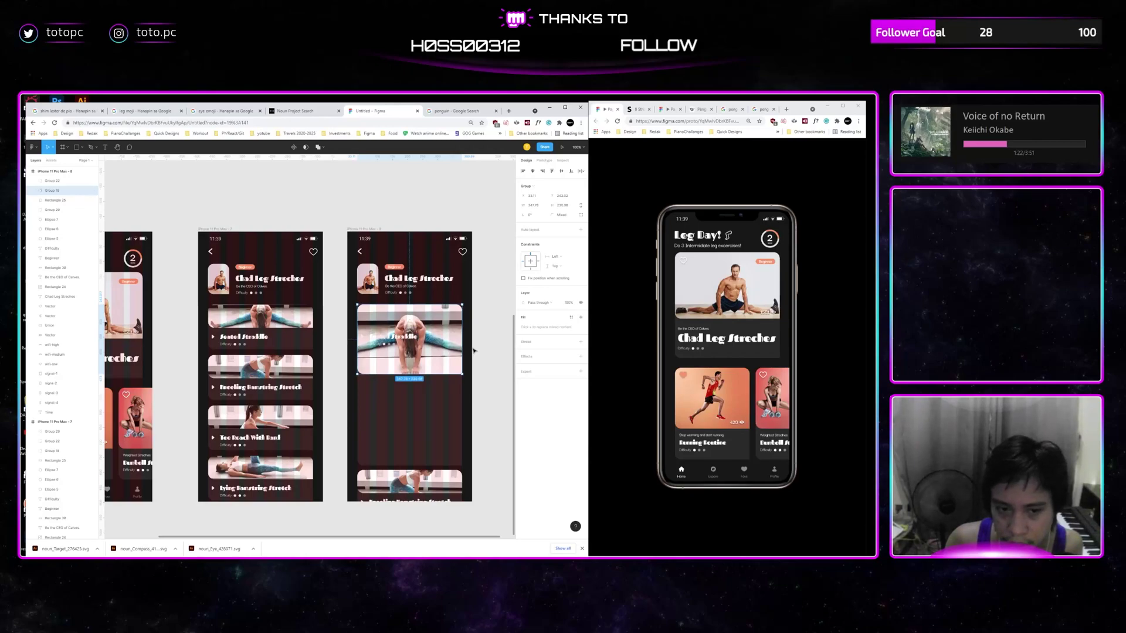
{"action": "left_click", "coordinate": [474, 350]}
Move the Seated Straddle title, arrow and difficulty rating together to just below the enlarged photo
{"action": "left_click", "coordinate": [405, 340]}
{"action": "left_click_drag", "start_coordinate": [406, 340], "coordinate": [409, 360]}
{"action": "key", "text": "ctrl+z"}
{"action": "left_click_drag", "start_coordinate": [488, 368], "coordinate": [387, 385]}
{"action": "key", "text": "ctrl+z"}
{"action": "left_click", "coordinate": [399, 392], "text": "shift"}
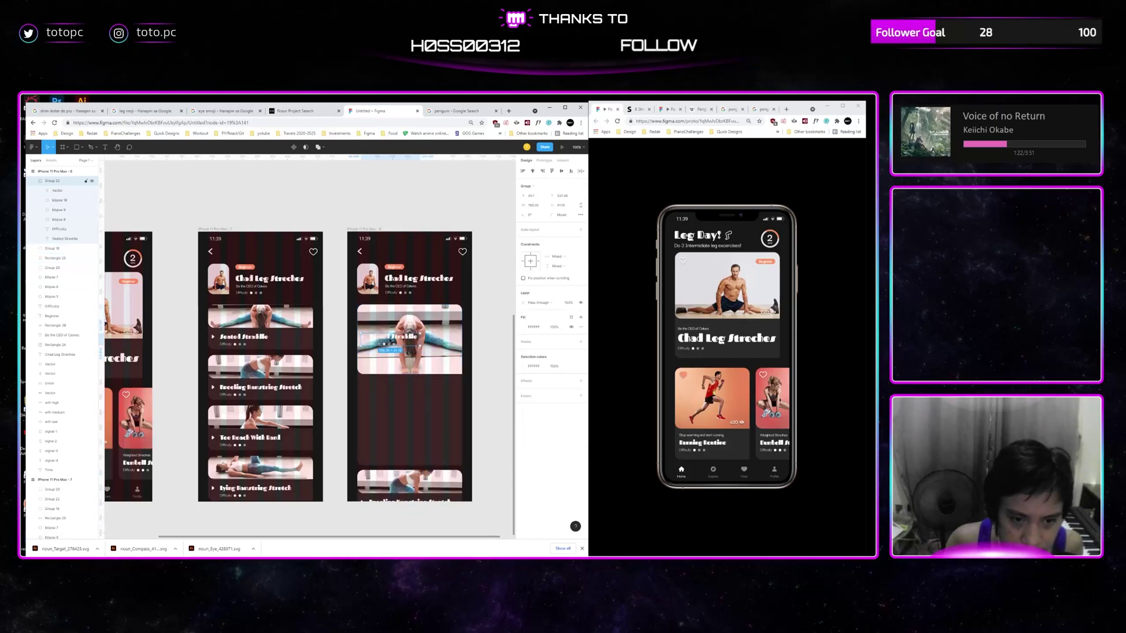
{"action": "left_click_drag", "start_coordinate": [387, 341], "coordinate": [388, 385]}
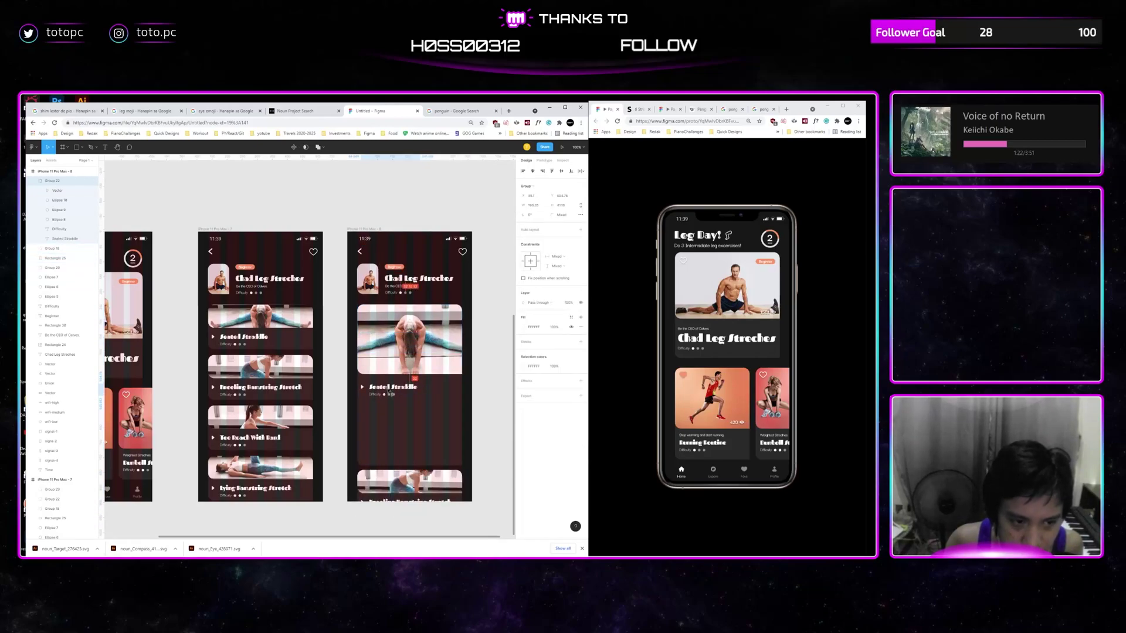
Copy the exercise instructions group from the text-only screen into the expanded Seated Straddle card, beneath the difficulty rating
{"action": "left_click_drag", "start_coordinate": [388, 389], "coordinate": [272, 462]}
{"action": "left_click", "coordinate": [429, 279]}
{"action": "left_click_drag", "start_coordinate": [430, 217], "coordinate": [453, 420]}
{"action": "left_click", "coordinate": [352, 267]}
{"action": "left_click_drag", "start_coordinate": [371, 495], "coordinate": [418, 222]}
{"action": "left_click", "coordinate": [385, 392]}
{"action": "left_click_drag", "start_coordinate": [385, 392], "coordinate": [400, 290]}
{"action": "key", "text": "ctrl+v"}
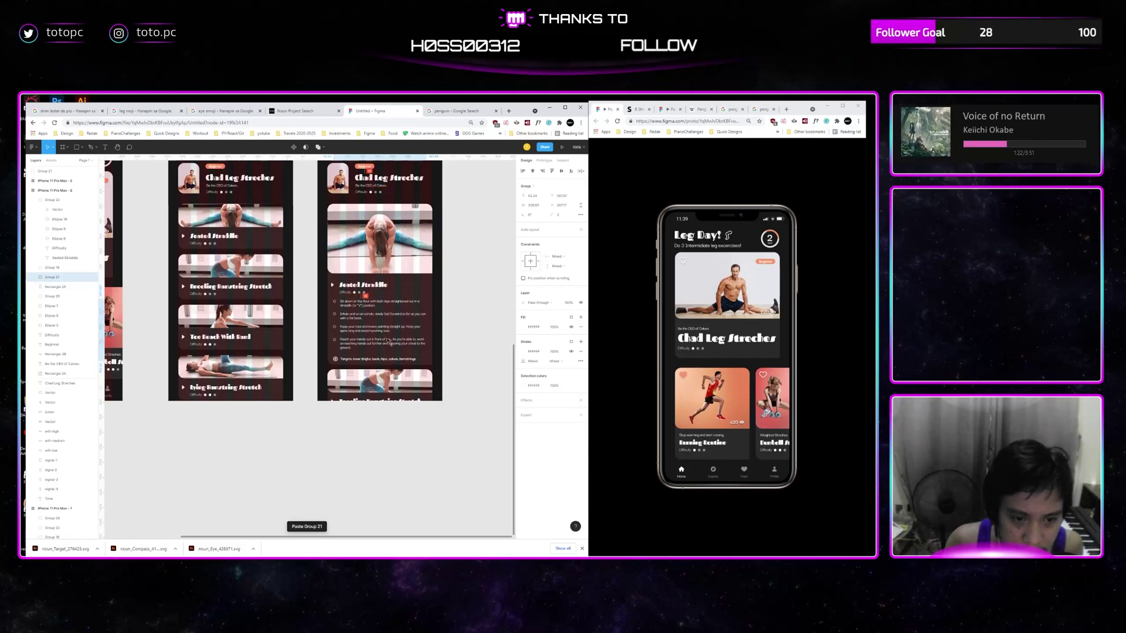
{"action": "left_click_drag", "start_coordinate": [387, 340], "coordinate": [389, 341]}
{"action": "scroll", "coordinate": [388, 342], "scroll_direction": "up", "scroll_amount": 2}
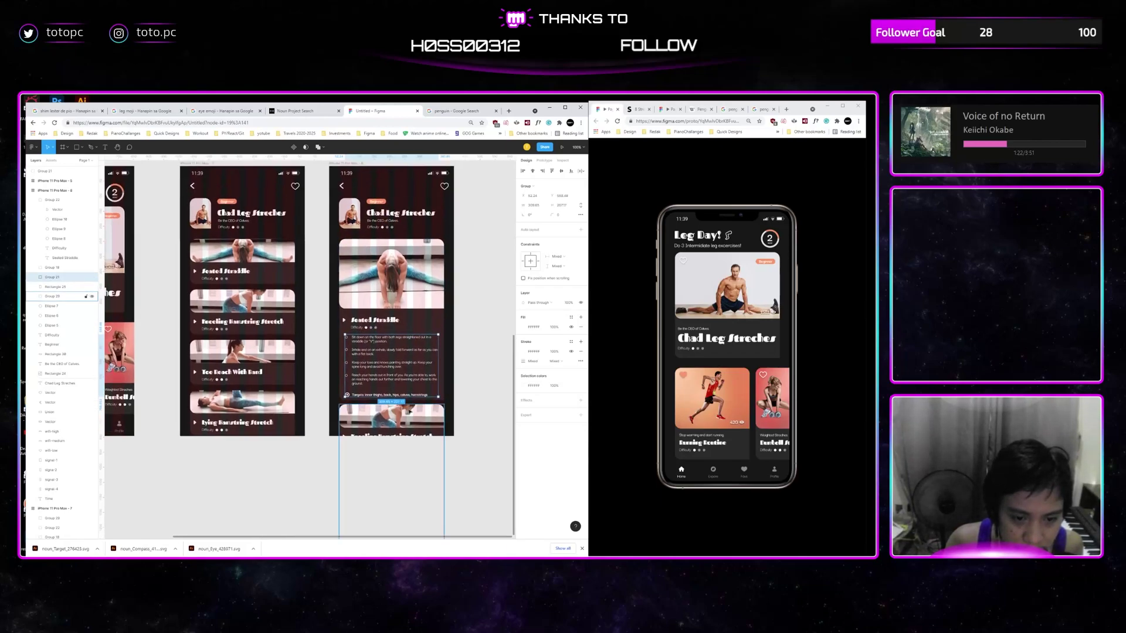
Shift the lower exercise group down to leave a gap under the expanded card, and lower the instructions group slightly
{"action": "left_click", "coordinate": [55, 296]}
{"action": "key", "text": "shift+Down"}
{"action": "key", "text": "shift+Down"}
{"action": "key", "text": "shift+Down"}
{"action": "key", "text": "shift+Down"}
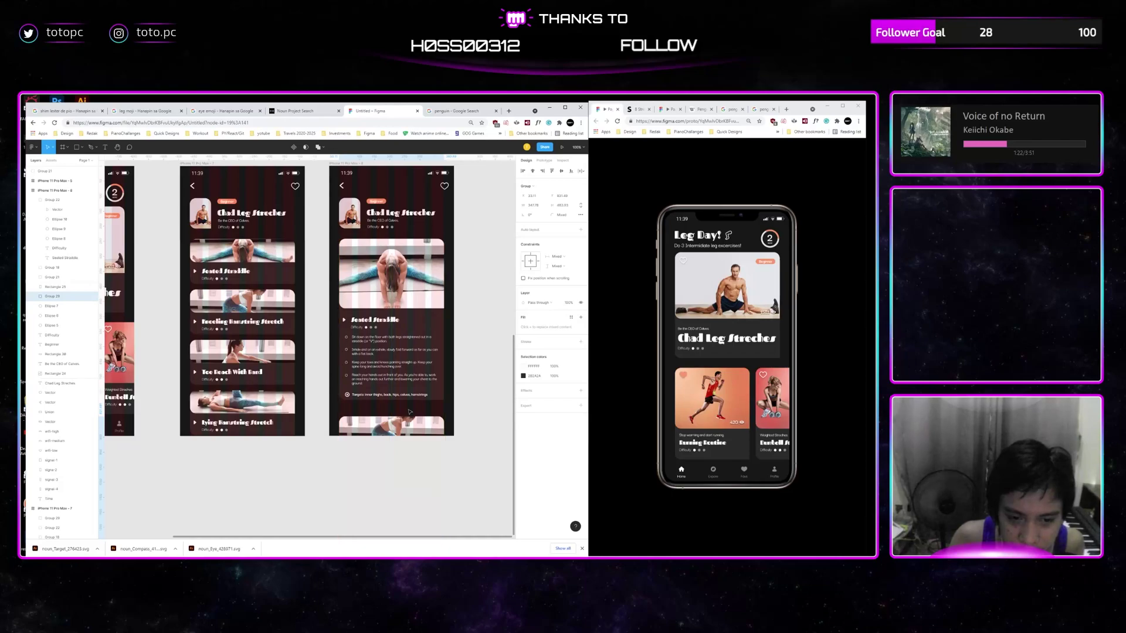
{"action": "left_click", "coordinate": [441, 364]}
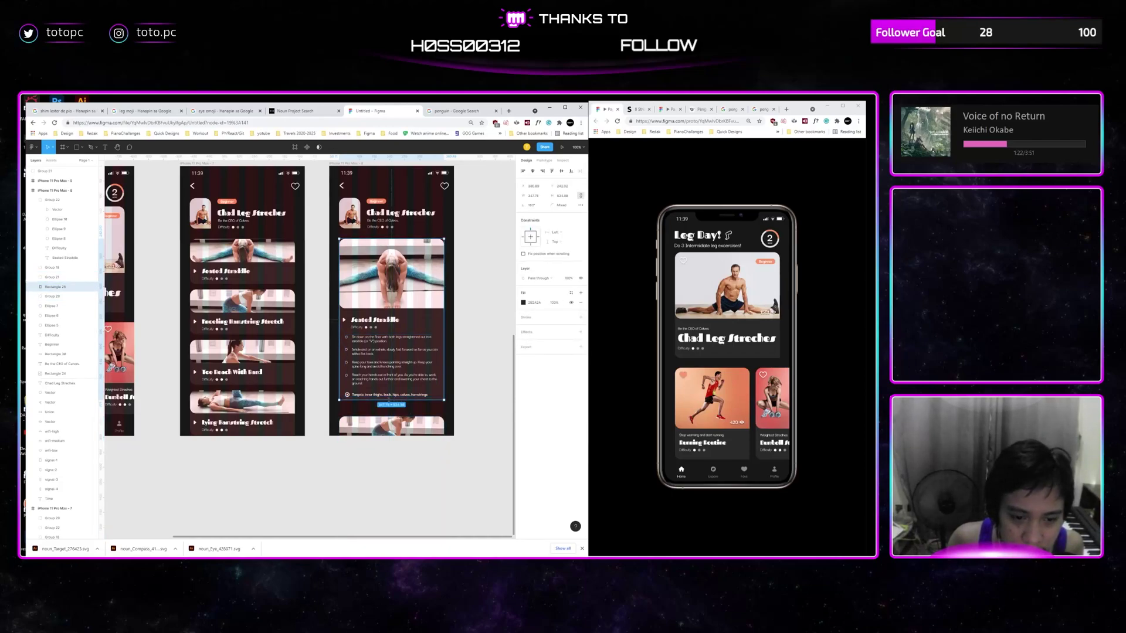
{"action": "left_click", "coordinate": [390, 368]}
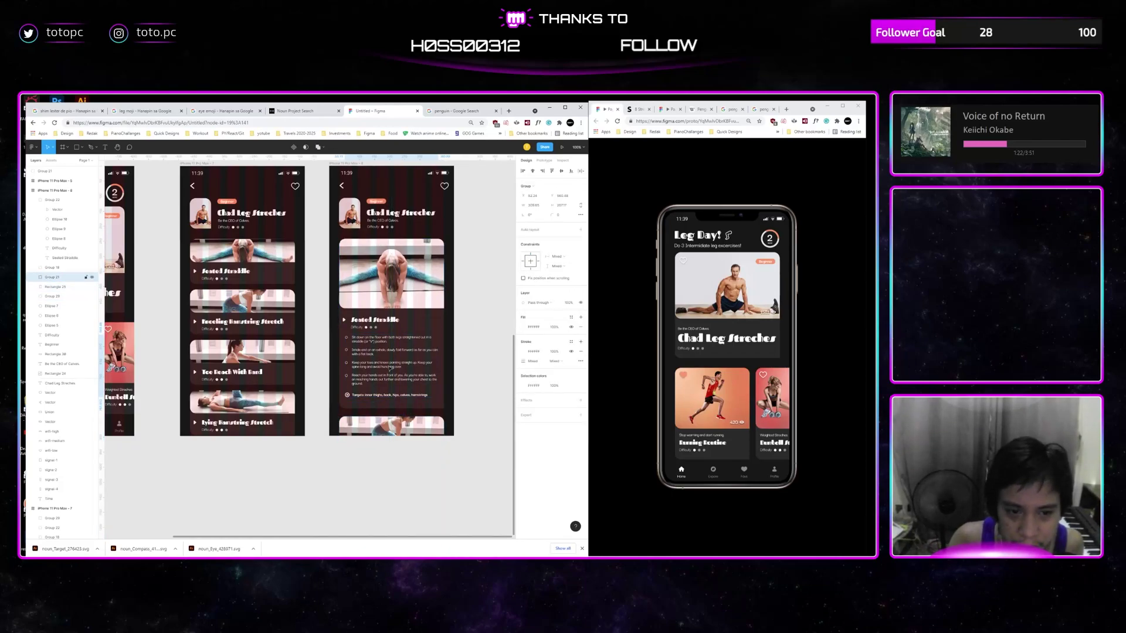
{"action": "left_click", "coordinate": [390, 368]}
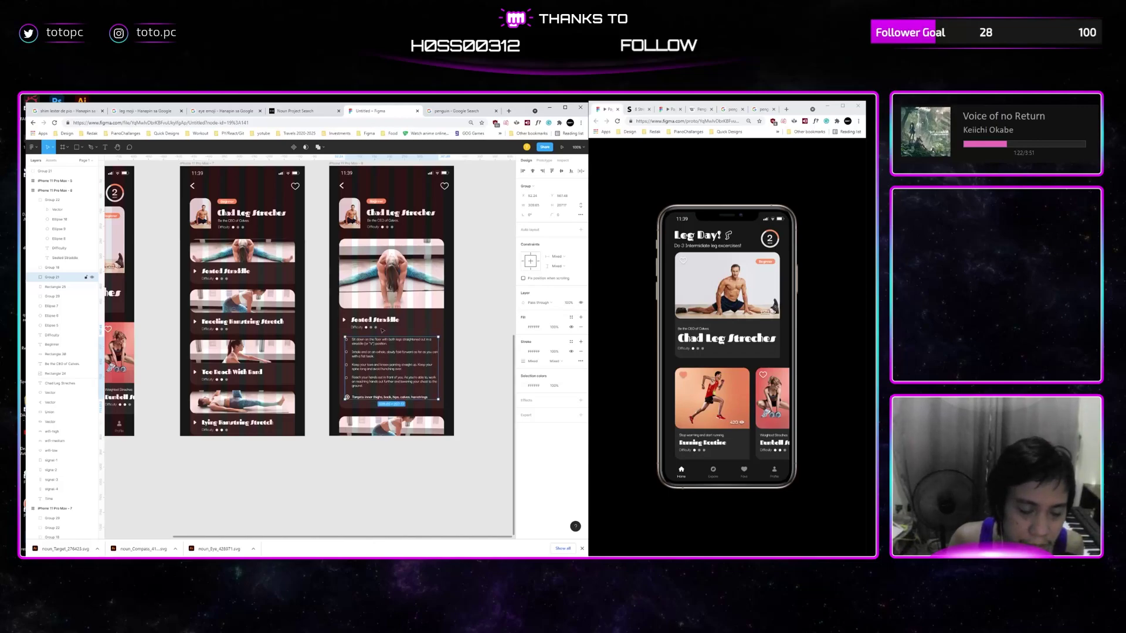
Rotate the arrow beside the expanded Seated Straddle title to point downward
{"action": "left_click", "coordinate": [352, 321]}
{"action": "left_click_drag", "start_coordinate": [352, 317], "coordinate": [448, 363]}
{"action": "key", "text": "ctrl+plus"}
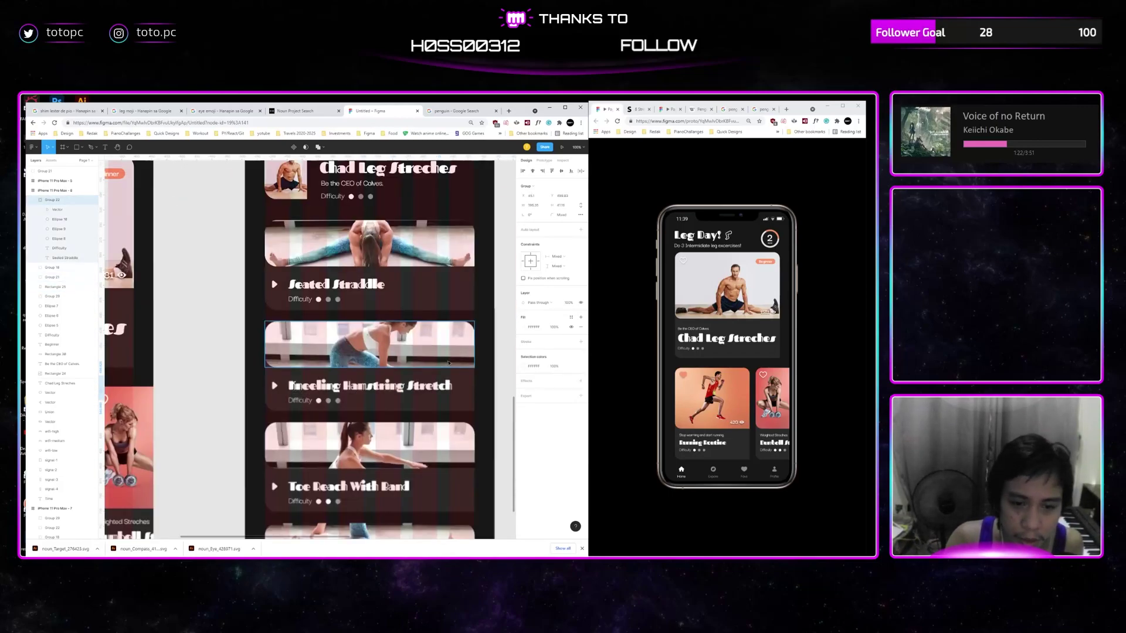
{"action": "scroll", "coordinate": [449, 363], "scroll_direction": "right", "scroll_amount": 5}
{"action": "scroll", "coordinate": [449, 362], "scroll_direction": "down", "scroll_amount": 1}
{"action": "left_click", "coordinate": [343, 327]}
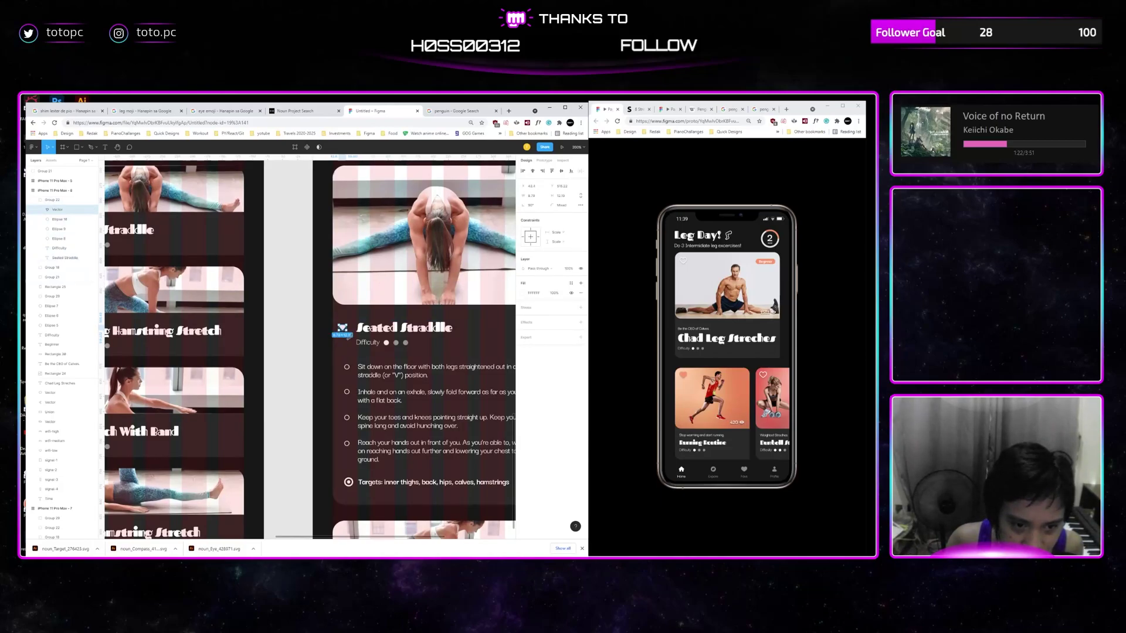
{"action": "key", "text": "Escape"}
{"action": "mouse_move", "coordinate": [296, 345]}
{"action": "left_mouse_down"}
{"action": "mouse_move", "coordinate": [348, 375]}
{"action": "mouse_move", "coordinate": [297, 357]}
{"action": "left_mouse_up"}
{"action": "scroll", "coordinate": [298, 357], "scroll_direction": "right", "scroll_amount": 1}
Shift the instructions group sideways so its bullets line up with the arrow beside the Seated Straddle title
{"action": "left_click", "coordinate": [384, 383]}
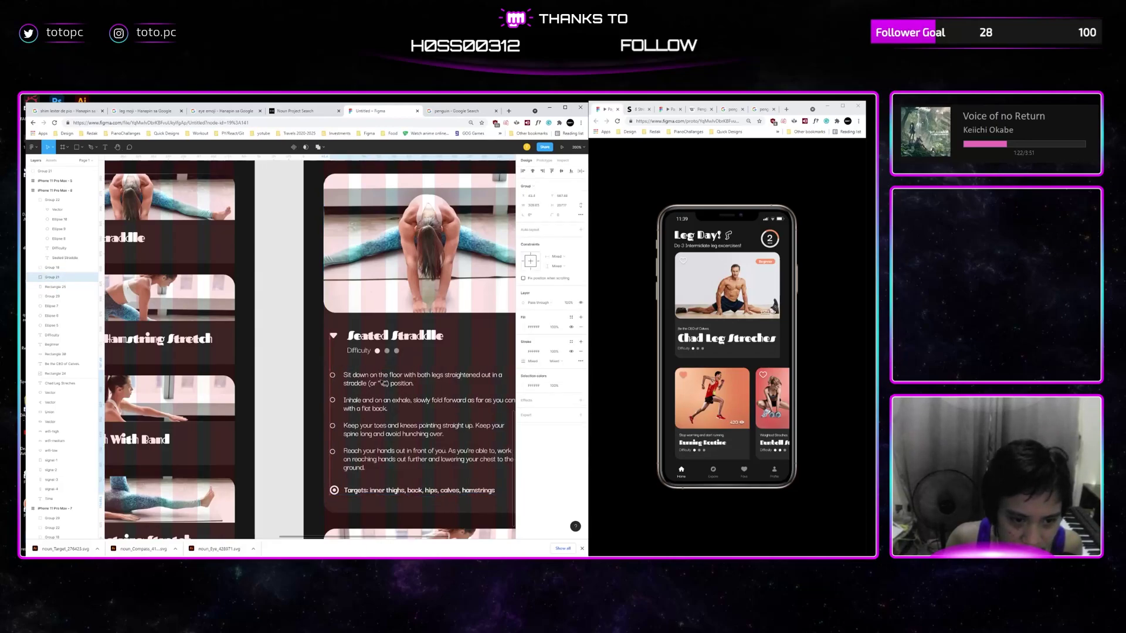
{"action": "scroll", "coordinate": [384, 383], "scroll_direction": "right", "scroll_amount": 3}
{"action": "scroll", "coordinate": [384, 383], "scroll_direction": "down", "scroll_amount": 1}
{"action": "left_click", "coordinate": [493, 353]}
{"action": "scroll", "coordinate": [469, 350], "scroll_direction": "left", "scroll_amount": 1}
{"action": "scroll", "coordinate": [426, 346], "scroll_direction": "down", "scroll_amount": 3}
{"action": "scroll", "coordinate": [426, 346], "scroll_direction": "left", "scroll_amount": 6}
{"action": "scroll", "coordinate": [381, 329], "scroll_direction": "up", "scroll_amount": 1}
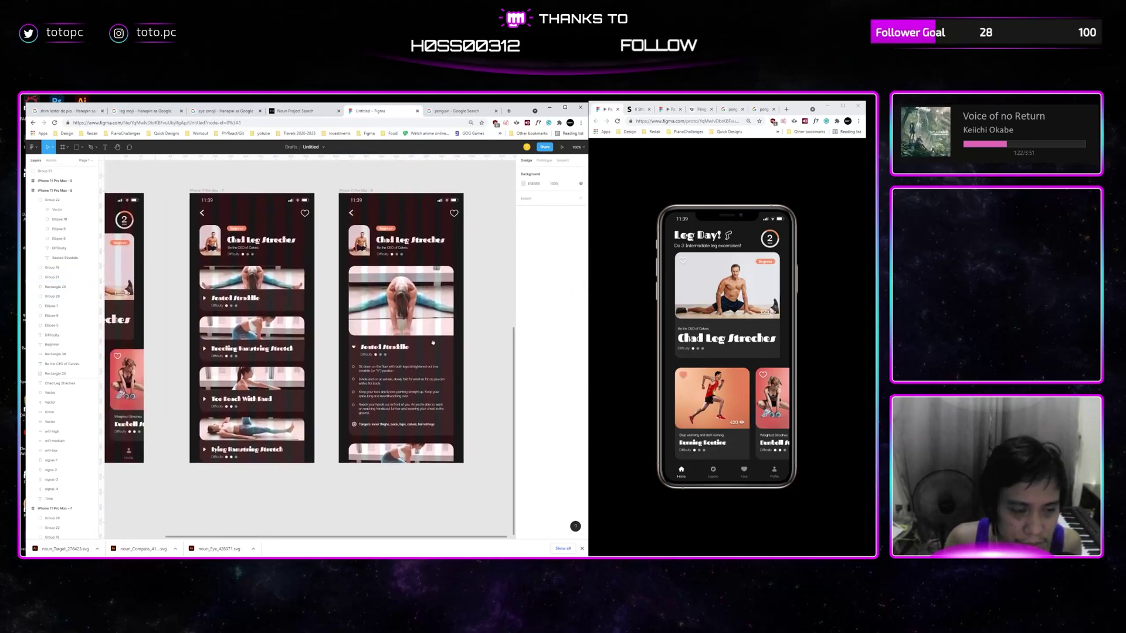
{"action": "scroll", "coordinate": [319, 303], "scroll_direction": "right", "scroll_amount": 2}
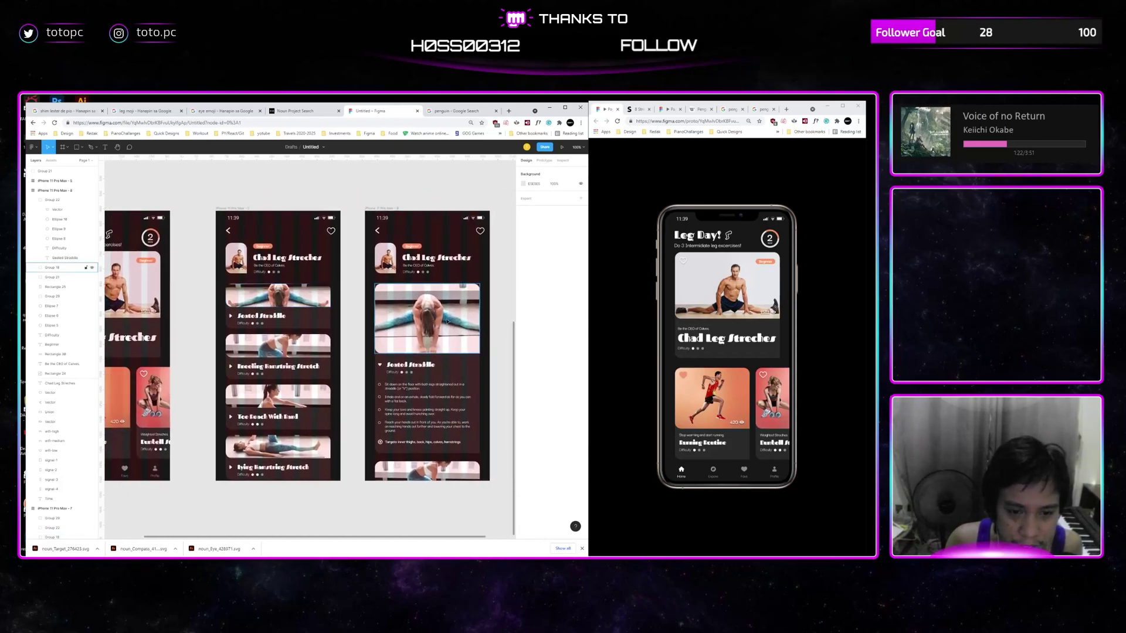
{"action": "scroll", "coordinate": [363, 352], "scroll_direction": "right", "scroll_amount": 3}
{"action": "scroll", "coordinate": [374, 384], "scroll_direction": "left", "scroll_amount": 1}
Copy the instructions group into the exercise list screen, place it over the Seated Straddle card and make it fully transparent
{"action": "left_click", "coordinate": [374, 383]}
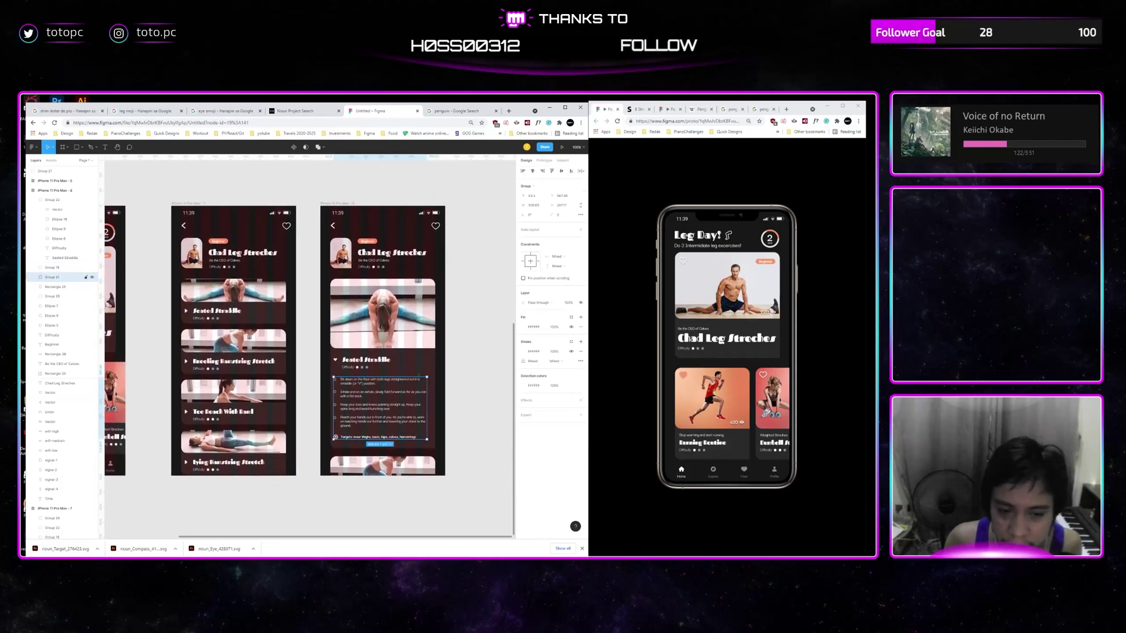
{"action": "left_click", "coordinate": [452, 370]}
{"action": "scroll", "coordinate": [497, 348], "scroll_direction": "left", "scroll_amount": 2}
{"action": "left_click", "coordinate": [240, 209]}
{"action": "key", "text": "ctrl+v"}
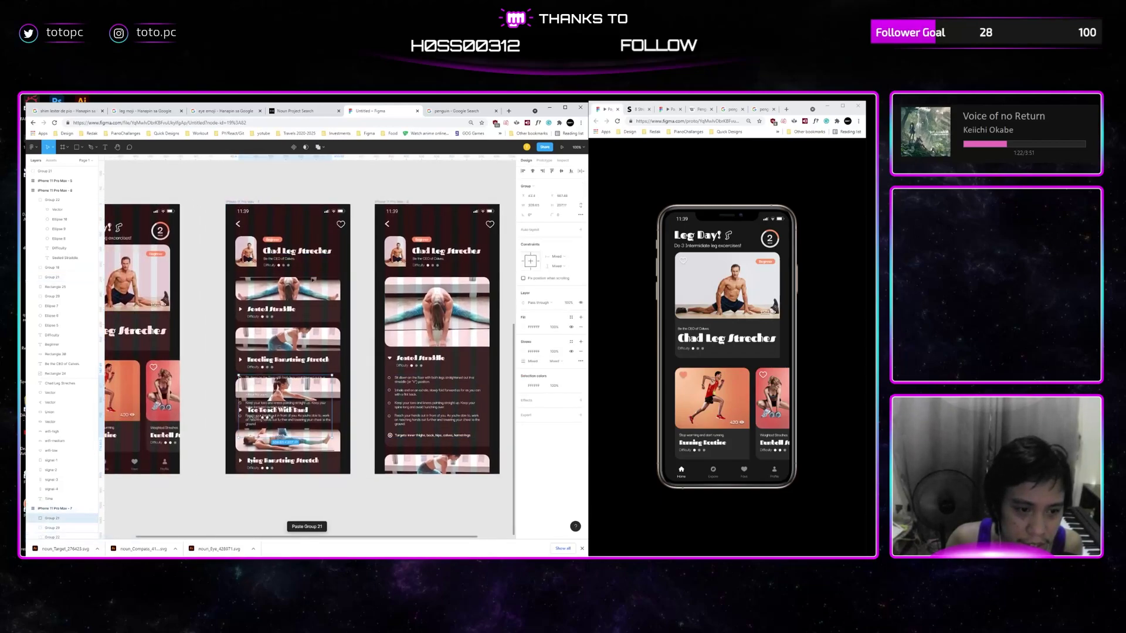
{"action": "left_click_drag", "start_coordinate": [298, 309], "coordinate": [303, 287]}
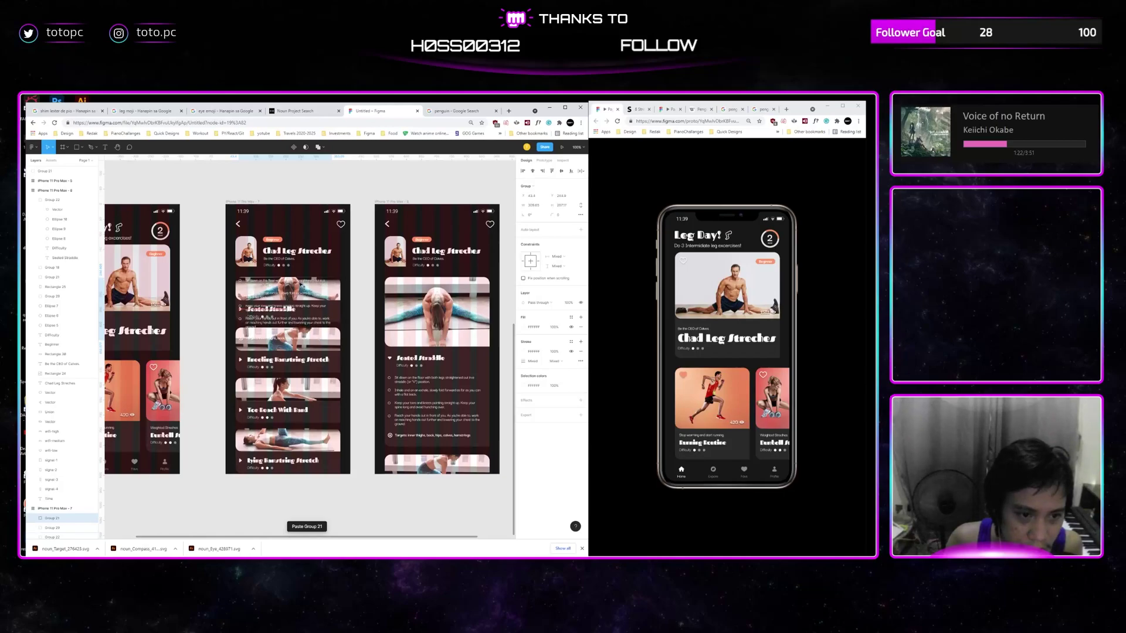
{"action": "left_click", "coordinate": [568, 303]}
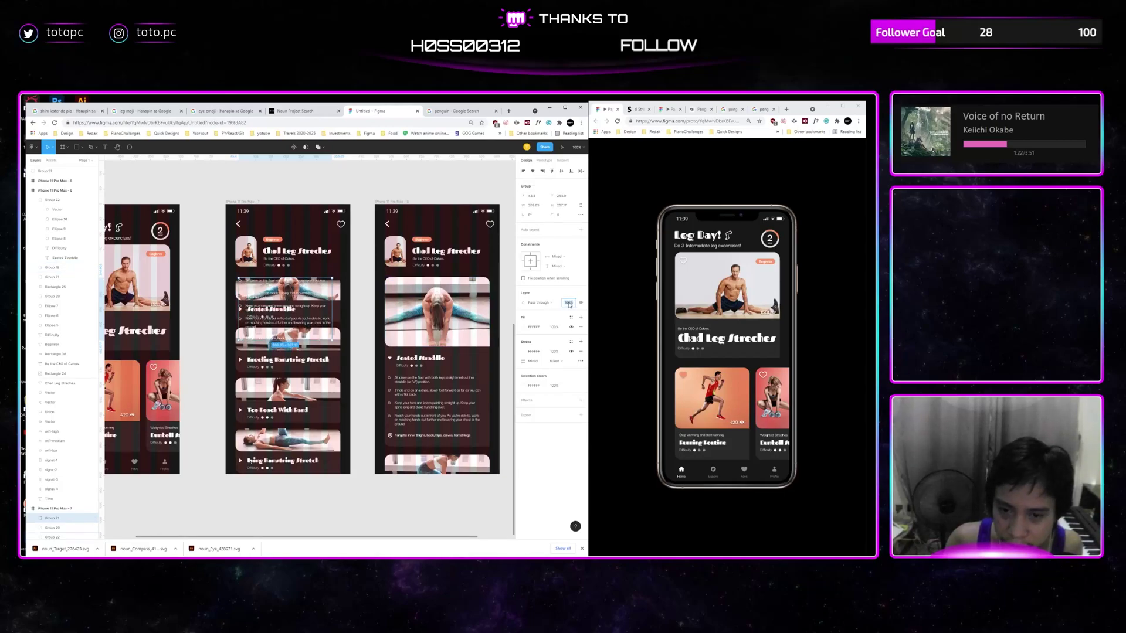
{"action": "left_click", "coordinate": [362, 325]}
{"action": "left_click_drag", "start_coordinate": [362, 325], "coordinate": [448, 329]}
{"action": "left_click", "coordinate": [215, 302]}
{"action": "scroll", "coordinate": [266, 267], "scroll_direction": "right", "scroll_amount": 2}
{"action": "left_click", "coordinate": [267, 266]}
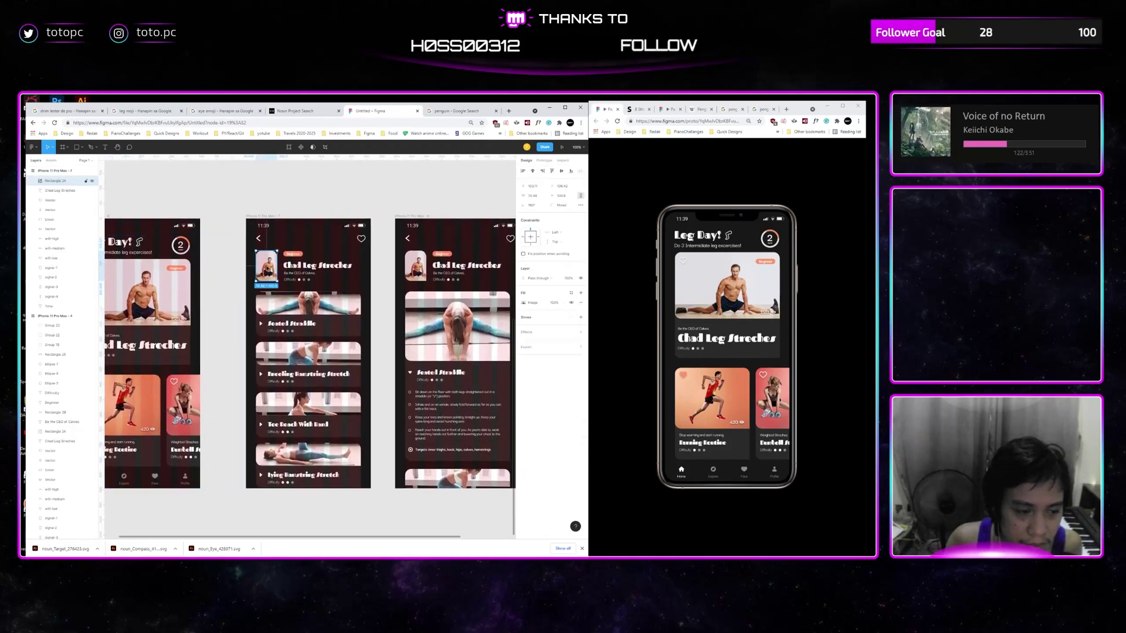
{"action": "double_click", "coordinate": [66, 181]}
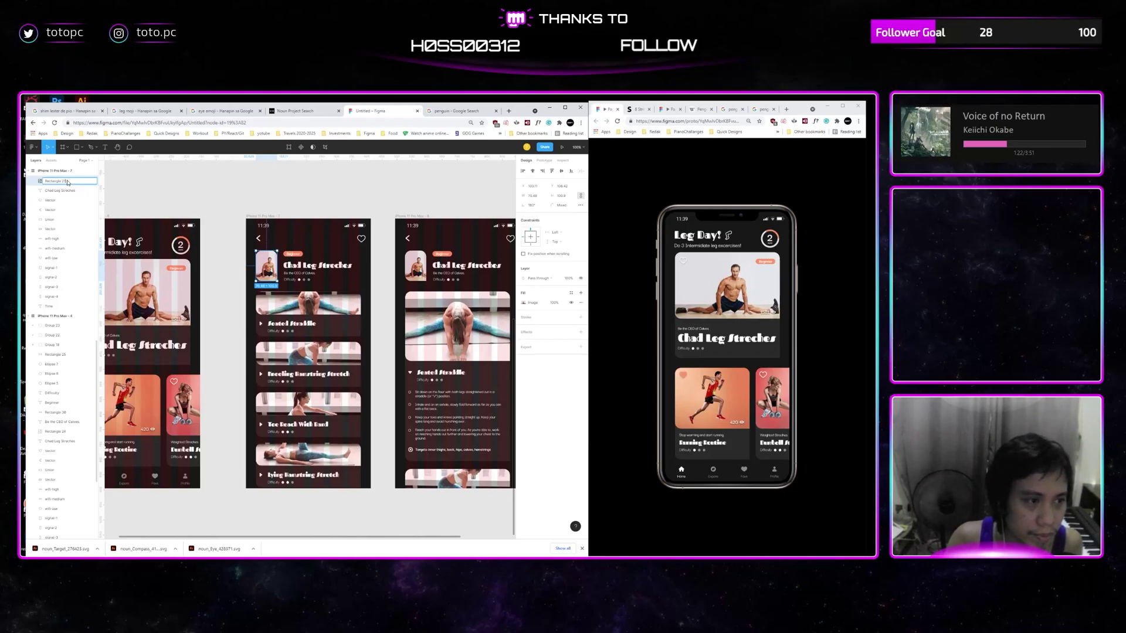
{"action": "key", "text": "Escape"}
{"action": "left_click", "coordinate": [308, 238]}
{"action": "scroll", "coordinate": [308, 239], "scroll_direction": "right", "scroll_amount": 1}
{"action": "key", "text": "ctrl+plus"}
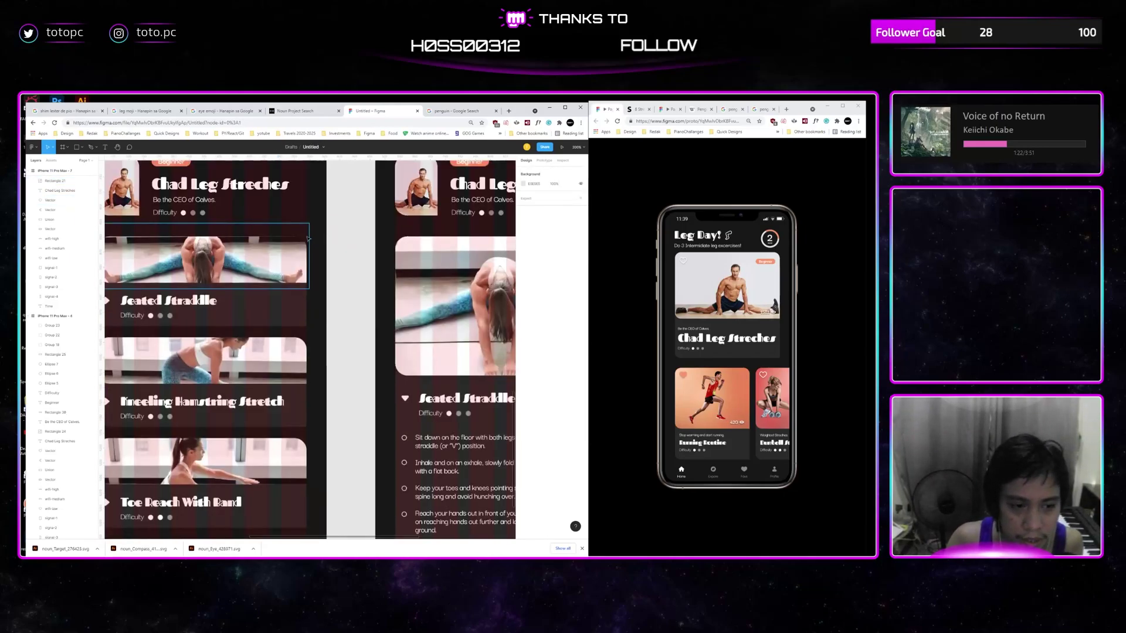
{"action": "scroll", "coordinate": [307, 322], "scroll_direction": "down", "scroll_amount": 1}
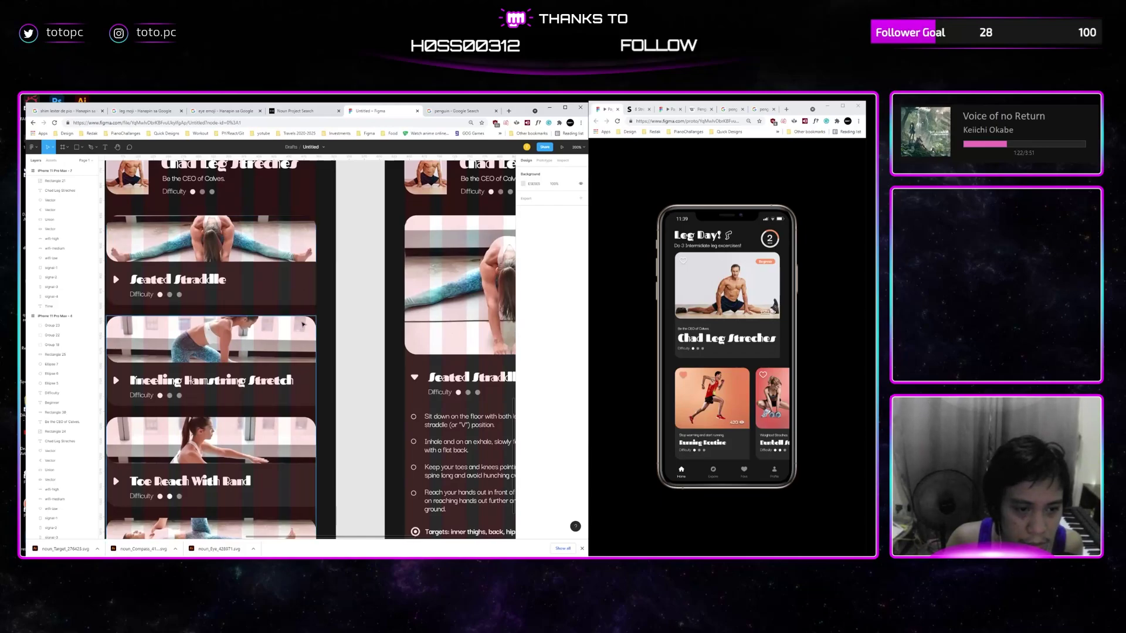
Try to extend the Seated Straddle photo downward on the exercise list screen, and undo the change
{"action": "left_click_drag", "start_coordinate": [308, 322], "coordinate": [216, 287]}
{"action": "left_click_drag", "start_coordinate": [320, 362], "coordinate": [441, 394]}
{"action": "left_click", "coordinate": [323, 243]}
{"action": "left_click_drag", "start_coordinate": [323, 243], "coordinate": [262, 274]}
{"action": "key", "text": "ctrl+minus"}
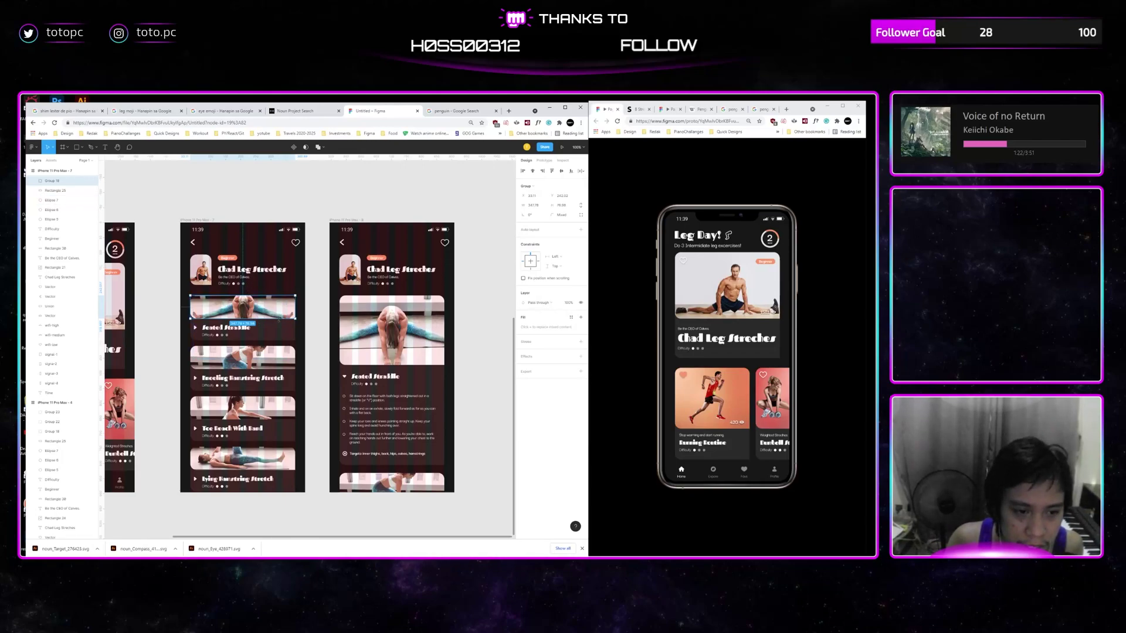
{"action": "left_click_drag", "start_coordinate": [281, 318], "coordinate": [281, 345]}
{"action": "key", "text": "ctrl+z"}
Compare the image and mask layers of the exercise list's Seated Straddle photo with the enlarged photo group on the expanded screen
{"action": "scroll", "coordinate": [58, 246], "scroll_direction": "up", "scroll_amount": 2}
{"action": "left_click", "coordinate": [34, 249]}
{"action": "left_click", "coordinate": [62, 259]}
{"action": "left_click", "coordinate": [69, 267]}
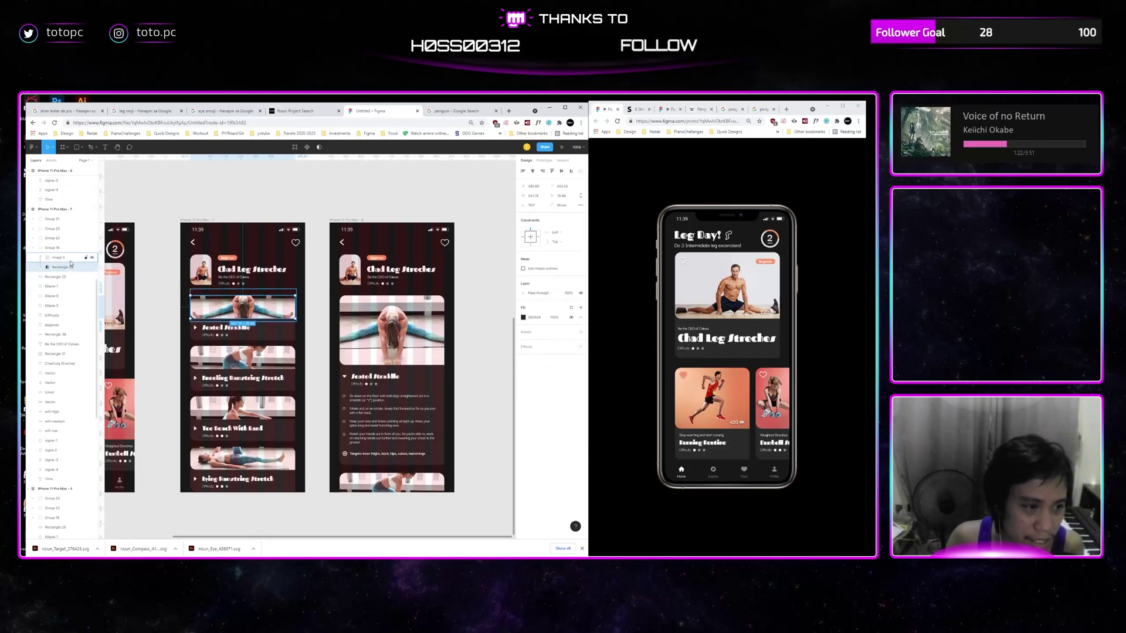
{"action": "left_click", "coordinate": [70, 259]}
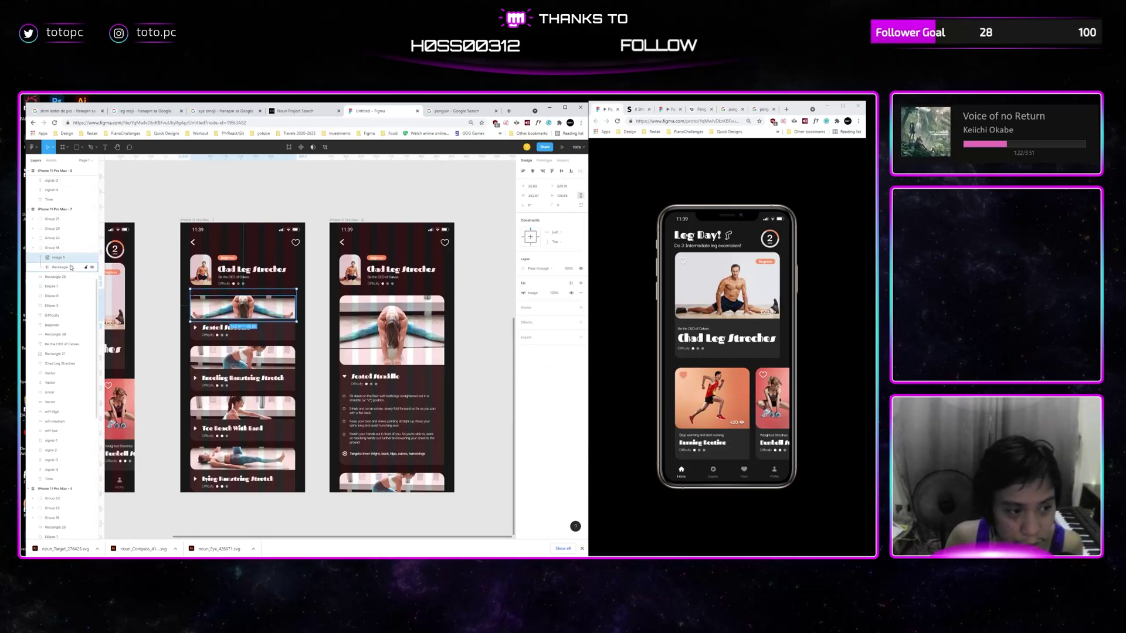
{"action": "left_click", "coordinate": [357, 313]}
{"action": "scroll", "coordinate": [357, 314], "scroll_direction": "right", "scroll_amount": 2}
{"action": "scroll", "coordinate": [357, 314], "scroll_direction": "down", "scroll_amount": 1}
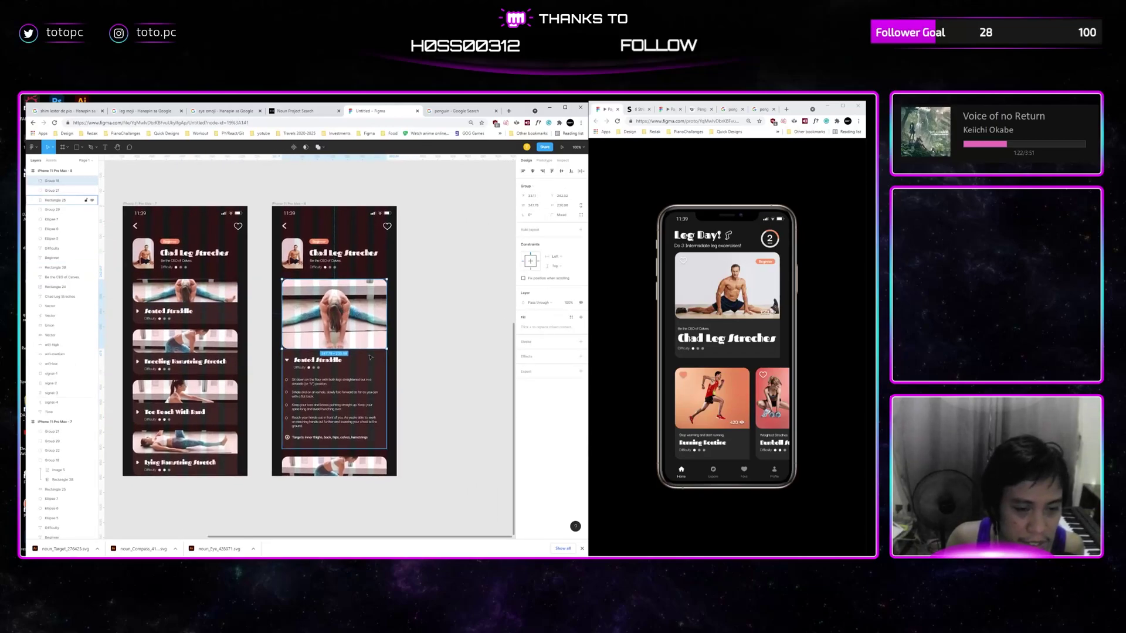
{"action": "left_click_drag", "start_coordinate": [356, 321], "coordinate": [390, 340]}
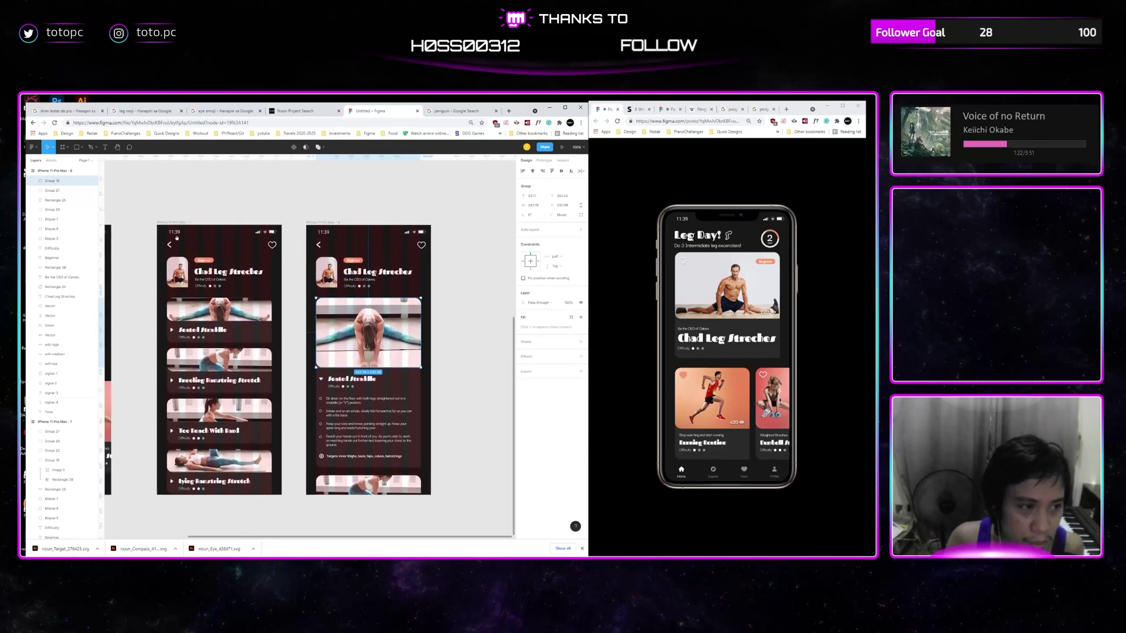
{"action": "double_click", "coordinate": [255, 312]}
{"action": "left_click", "coordinate": [270, 309]}
{"action": "key", "text": "Escape"}
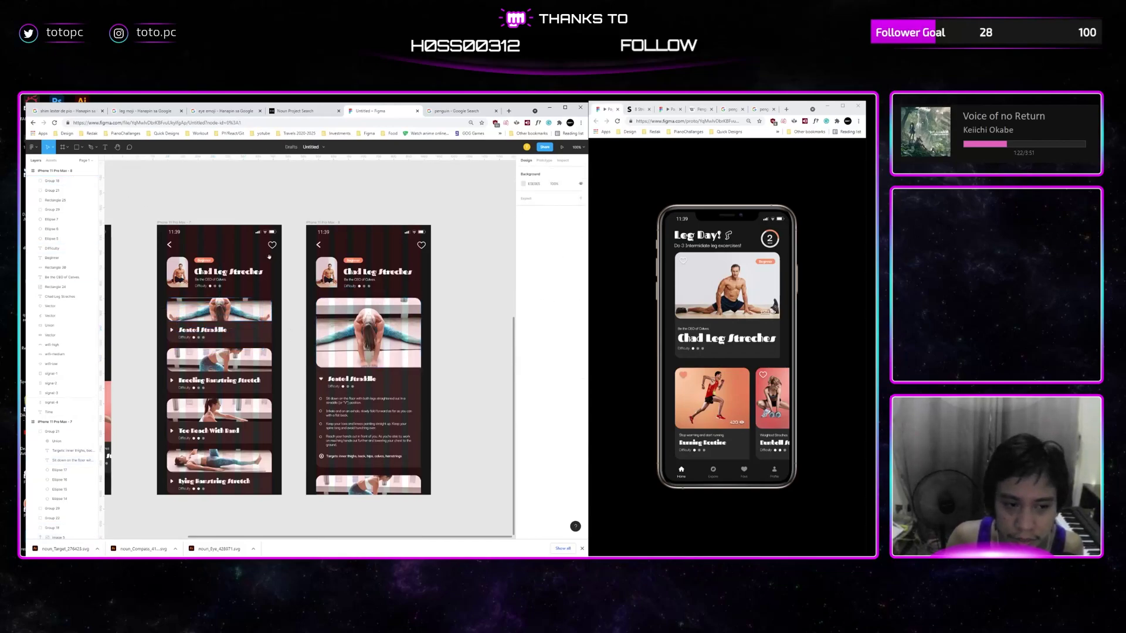
Connect the home screen to the exercise list screen with a tap interaction that uses the Move out animation
{"action": "left_click_drag", "start_coordinate": [146, 234], "coordinate": [322, 234]}
{"action": "scroll", "coordinate": [322, 234], "scroll_direction": "left", "scroll_amount": 1}
{"action": "left_click", "coordinate": [202, 222]}
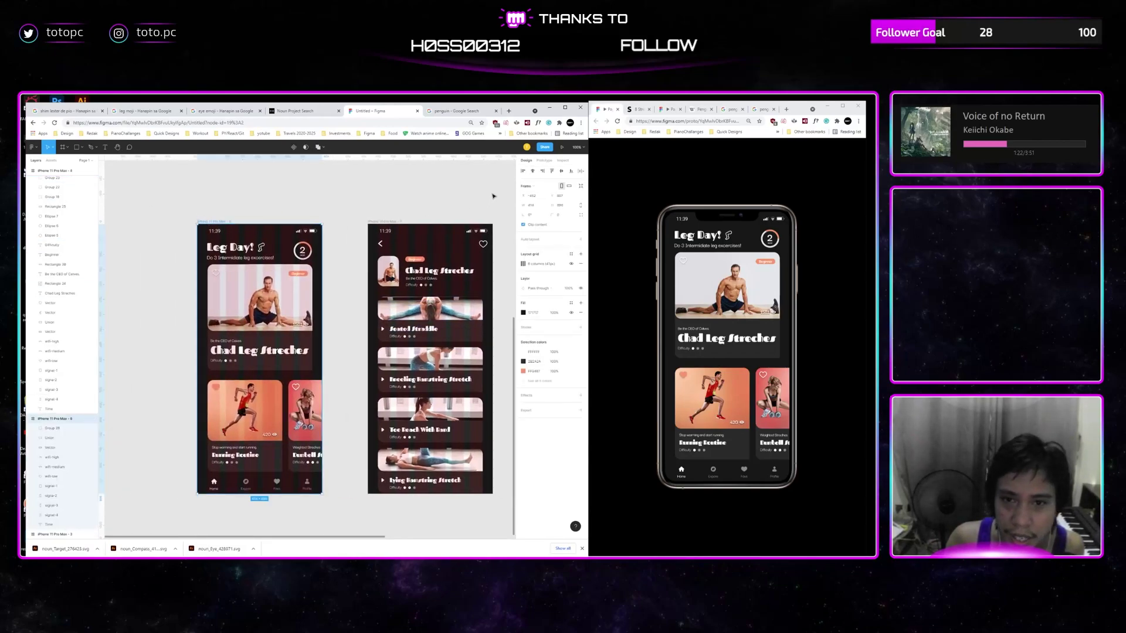
{"action": "left_click", "coordinate": [543, 161]}
{"action": "left_click_drag", "start_coordinate": [321, 359], "coordinate": [369, 358]}
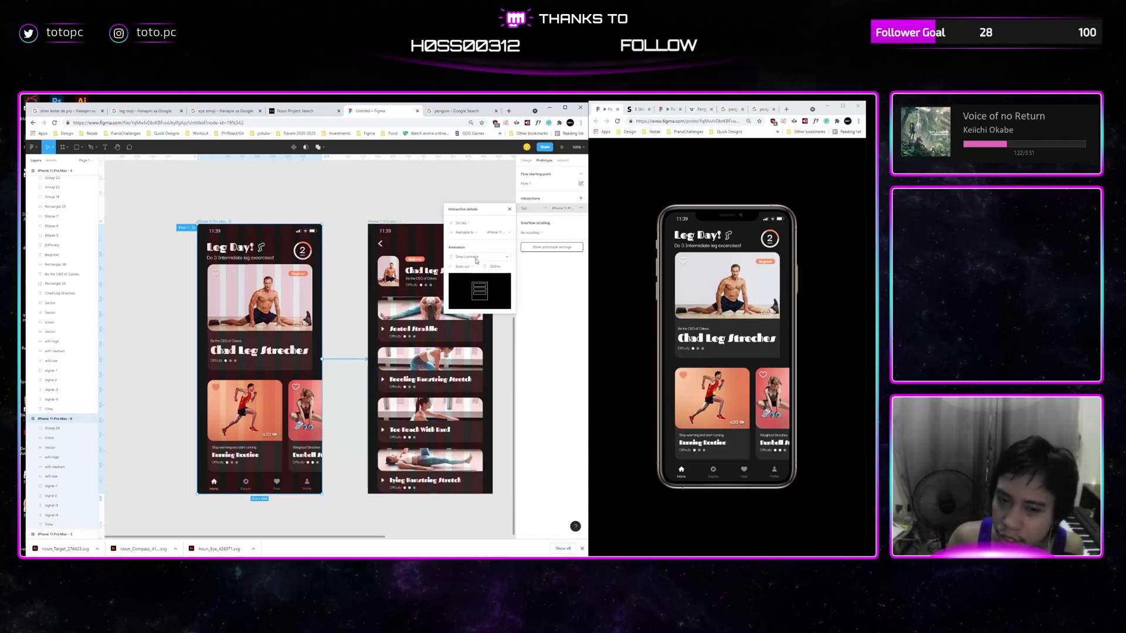
{"action": "left_click", "coordinate": [476, 260]}
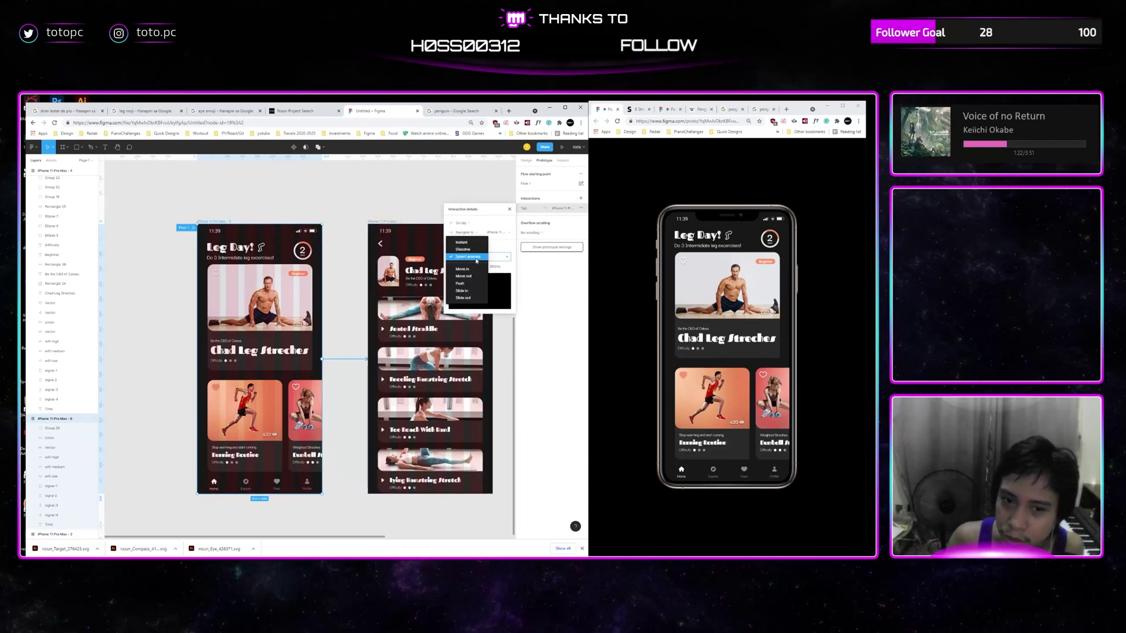
{"action": "left_click", "coordinate": [463, 249]}
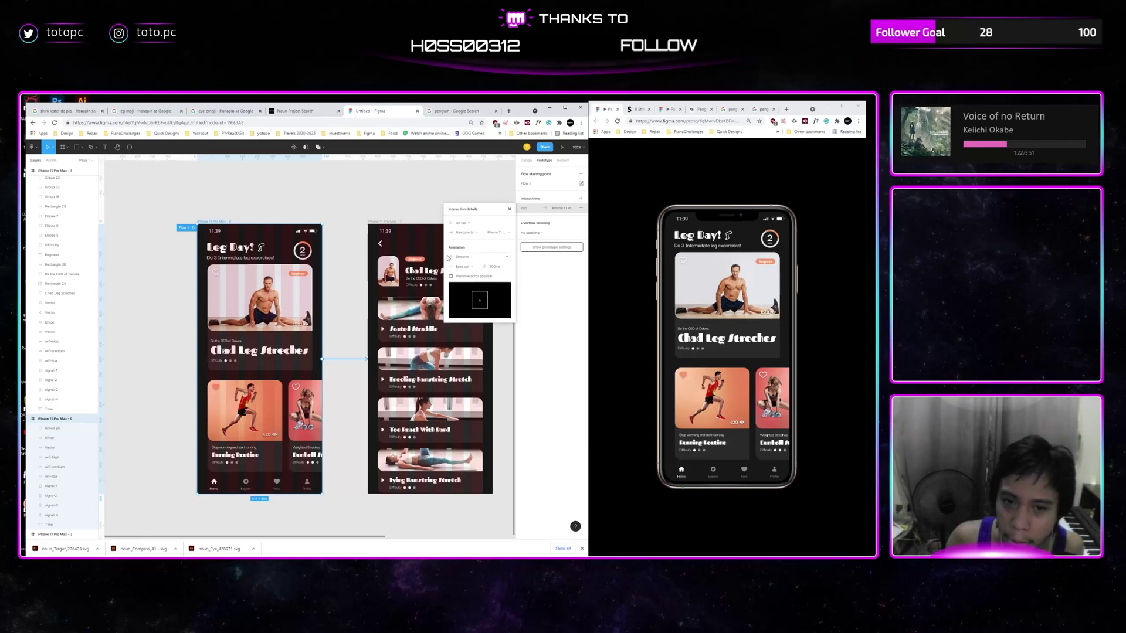
{"action": "left_click", "coordinate": [466, 260]}
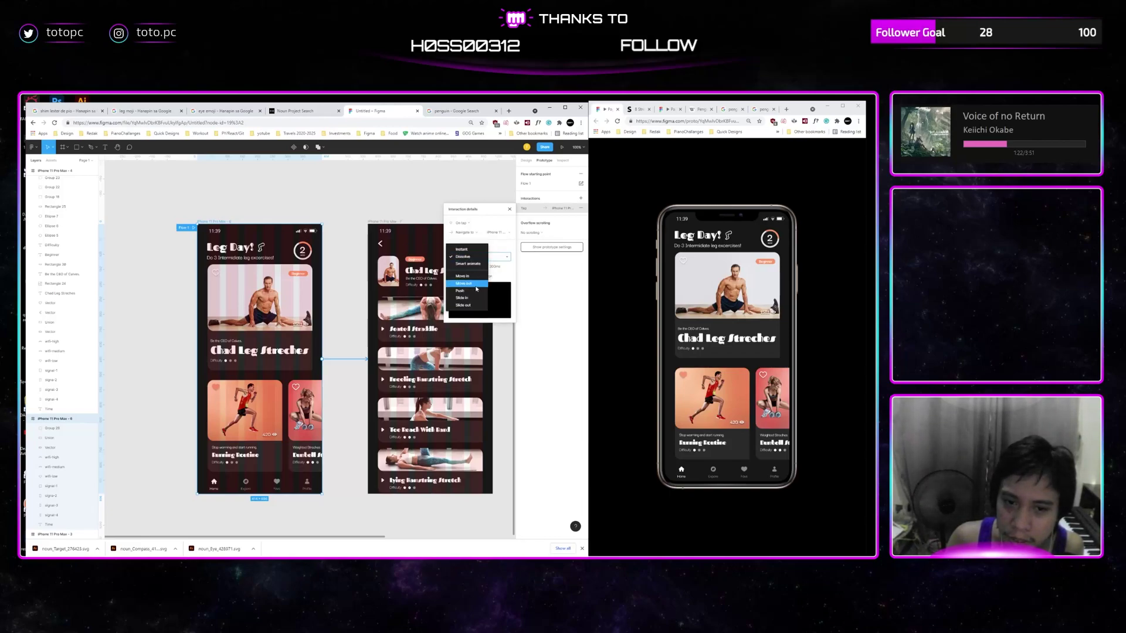
{"action": "left_click", "coordinate": [475, 285]}
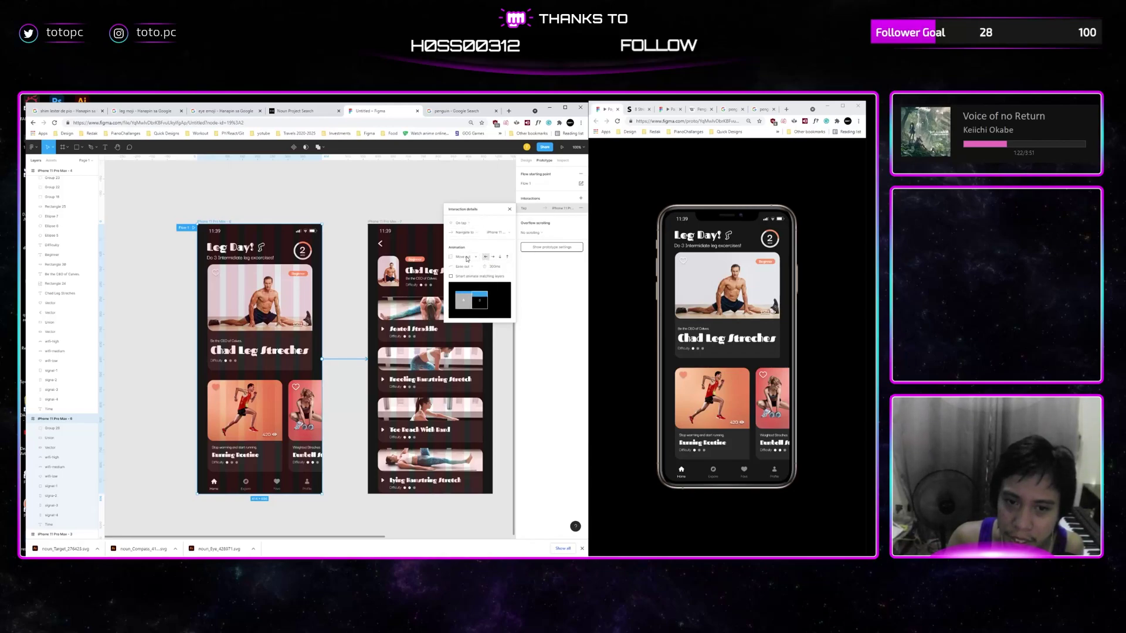
Reopen the home screen's tap interaction and set its Move out direction to the right
{"action": "left_click", "coordinate": [370, 205]}
{"action": "left_click_drag", "start_coordinate": [374, 206], "coordinate": [292, 209]}
{"action": "left_click", "coordinate": [140, 225]}
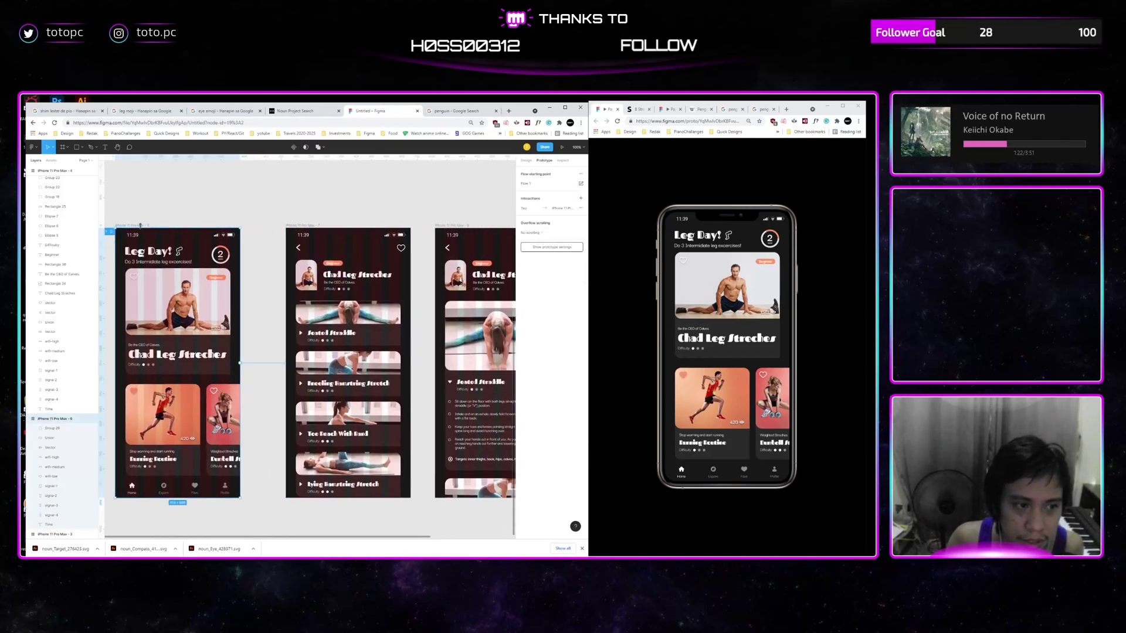
{"action": "left_click", "coordinate": [554, 208]}
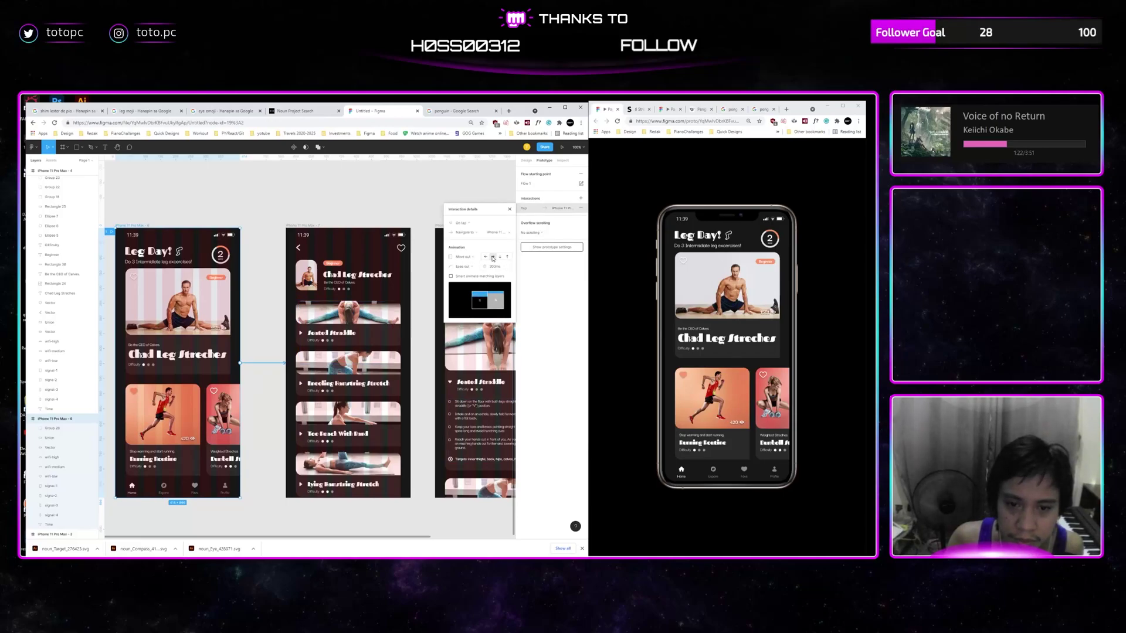
Connect the Seated Straddle card's background on the exercise list to the expanded Seated Straddle screen
{"action": "left_click", "coordinate": [370, 226]}
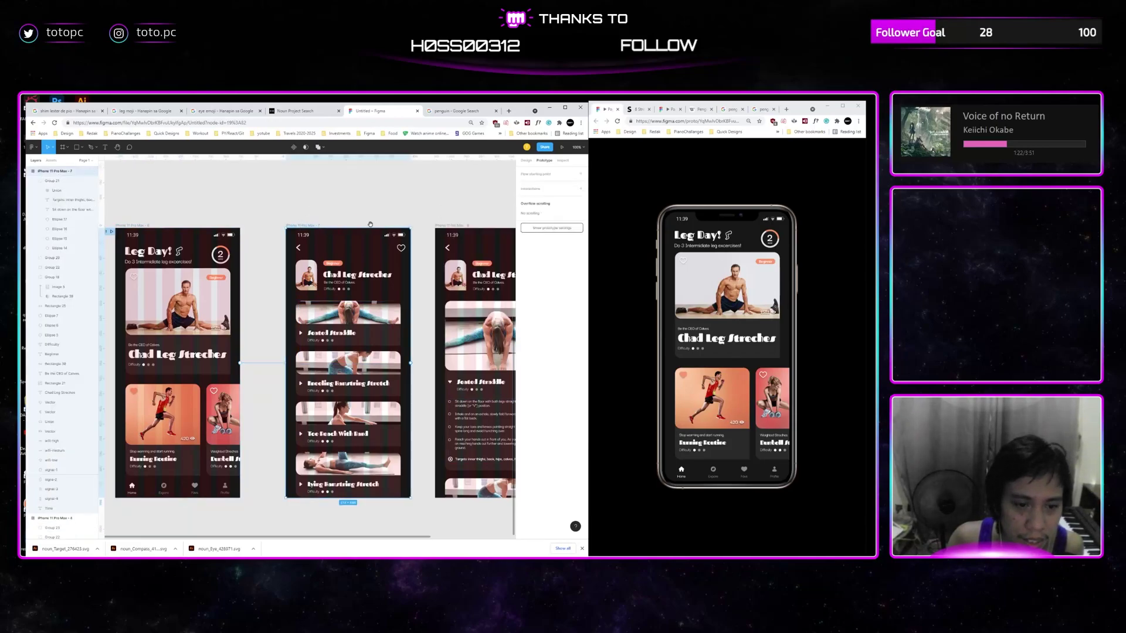
{"action": "scroll", "coordinate": [370, 224], "scroll_direction": "right", "scroll_amount": 2}
{"action": "left_click_drag", "start_coordinate": [344, 364], "coordinate": [406, 365]}
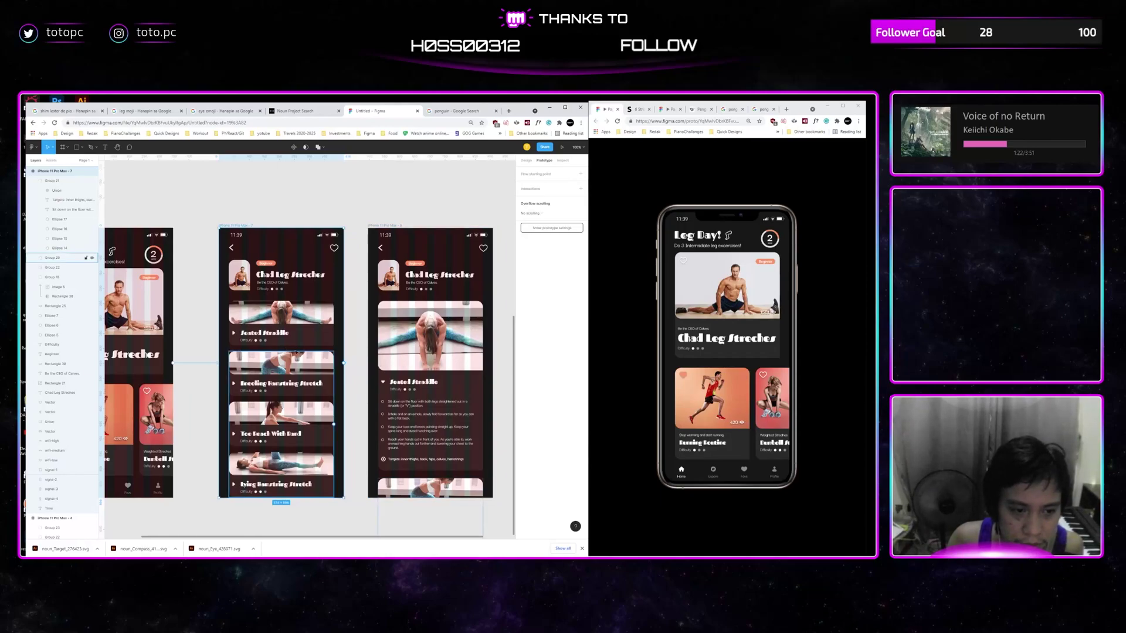
{"action": "left_click", "coordinate": [329, 332]}
{"action": "left_click_drag", "start_coordinate": [334, 322], "coordinate": [432, 369]}
Set the Seated Straddle card's transition to Smart animate with a duration of 1000 ms
{"action": "left_click", "coordinate": [467, 233]}
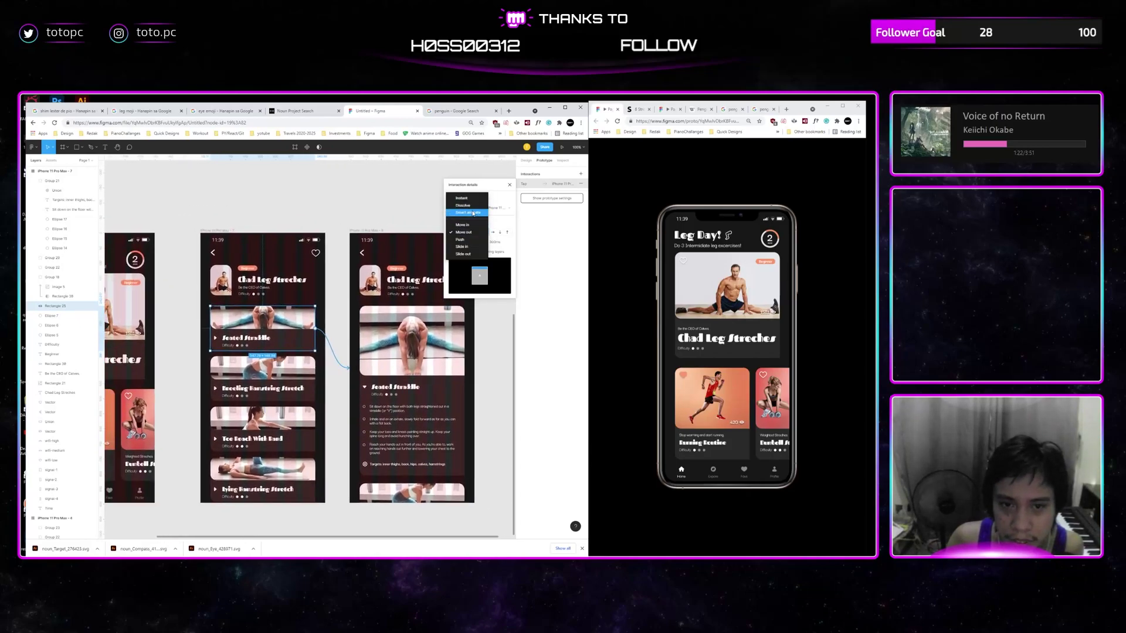
{"action": "left_click", "coordinate": [463, 213]}
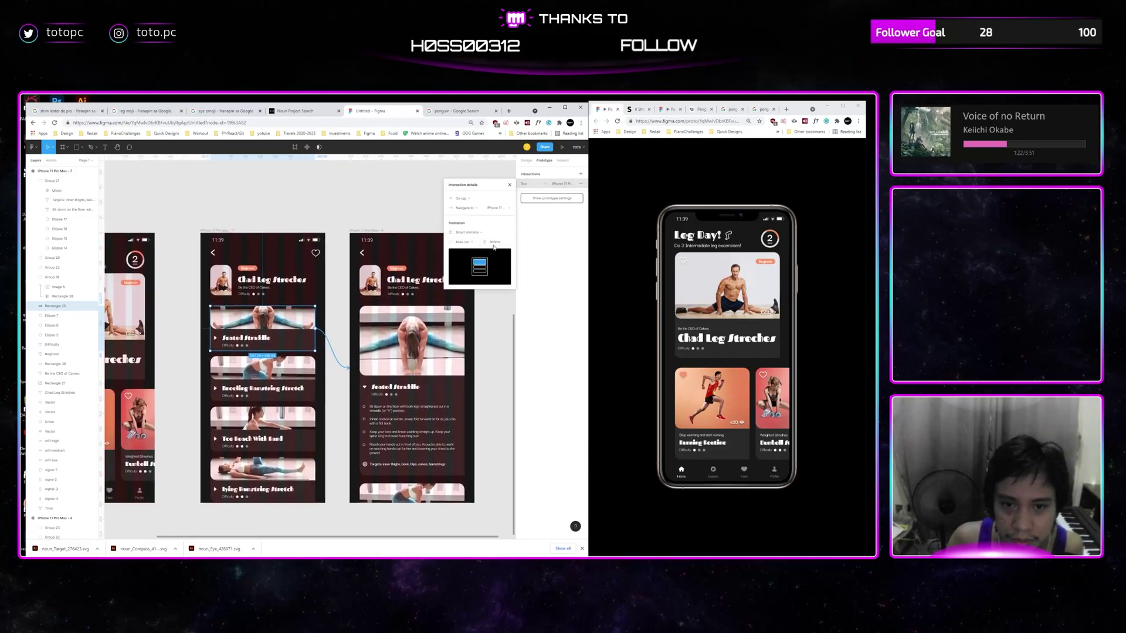
{"action": "left_click", "coordinate": [493, 243]}
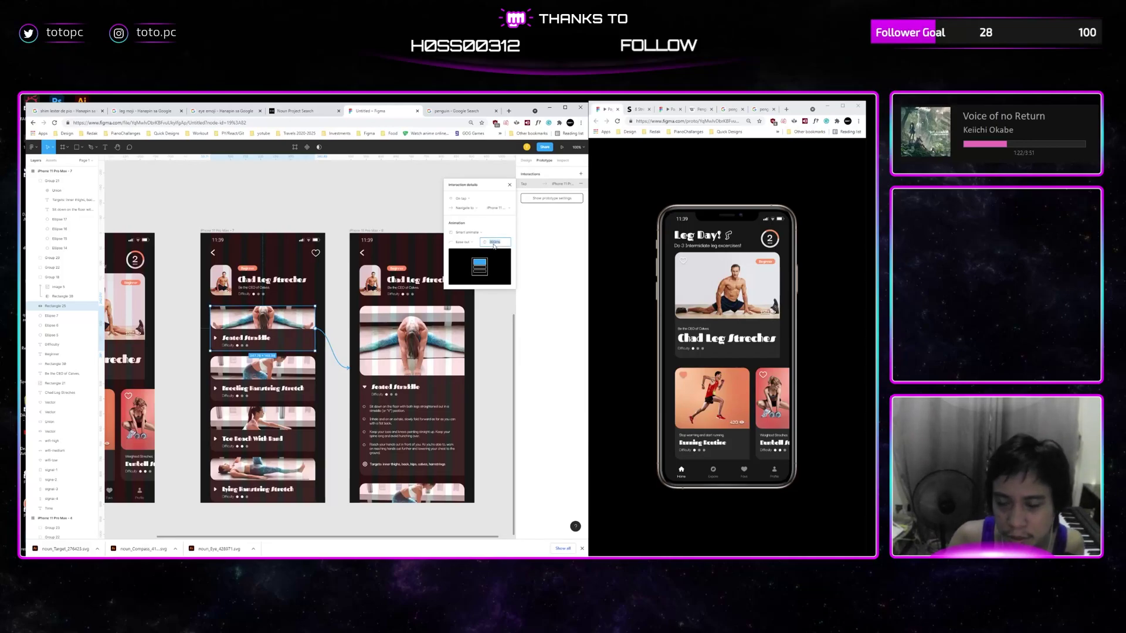
{"action": "type", "text": "1000"}
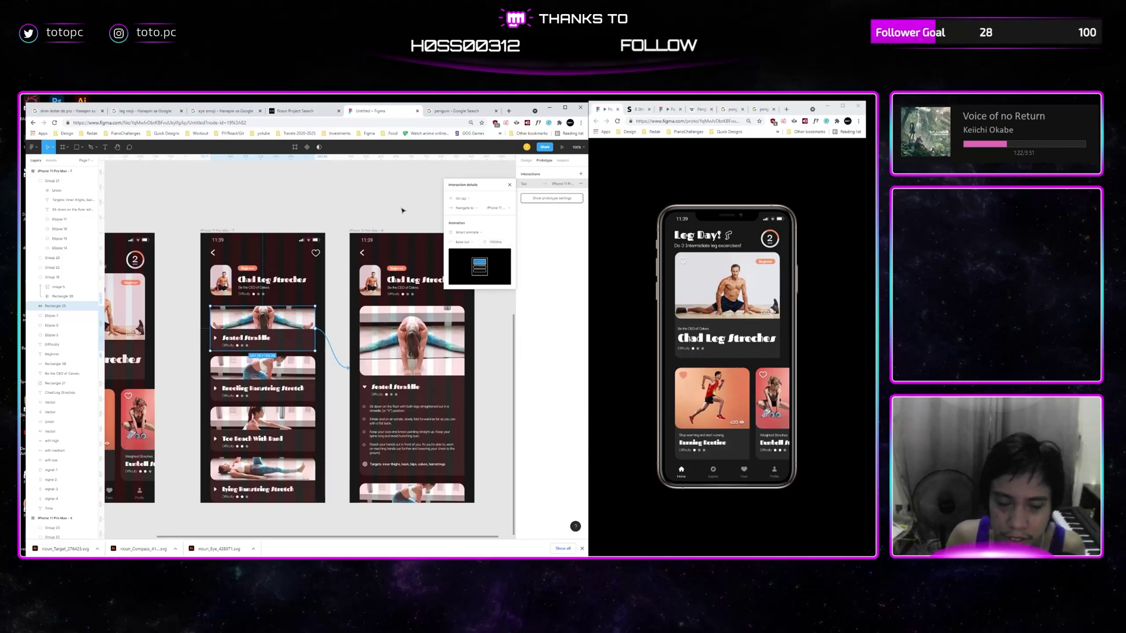
{"action": "left_click", "coordinate": [401, 212]}
Test the prototype twice from the home screen through the exercise list to the expanded Seated Straddle screen, restarting it between runs
{"action": "left_click", "coordinate": [637, 279]}
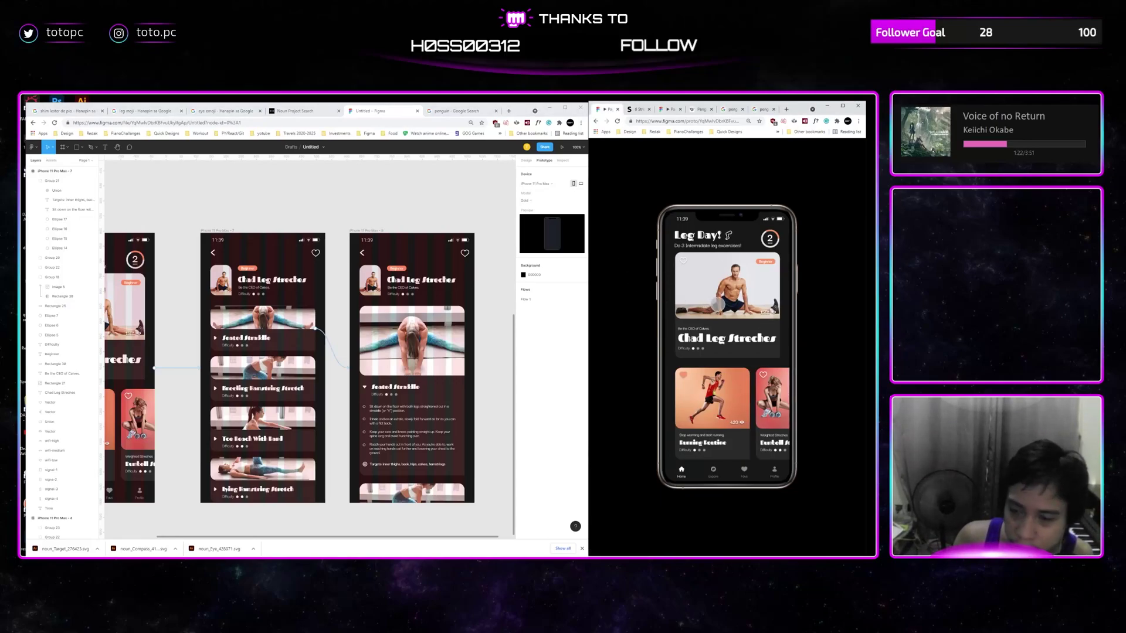
{"action": "left_click", "coordinate": [713, 304]}
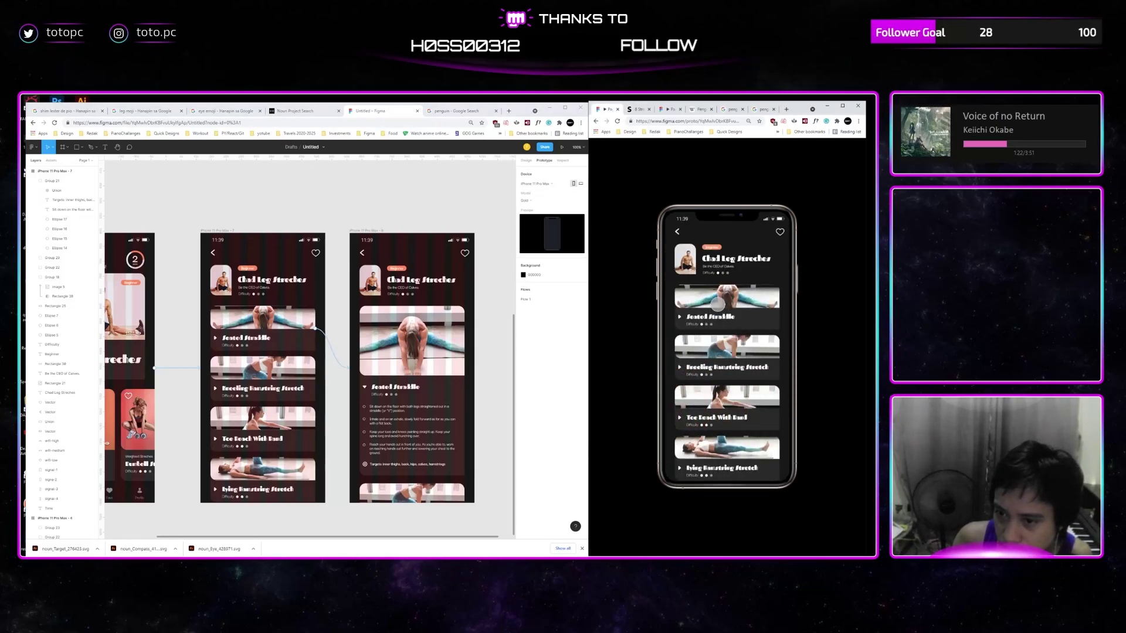
{"action": "left_click", "coordinate": [680, 317]}
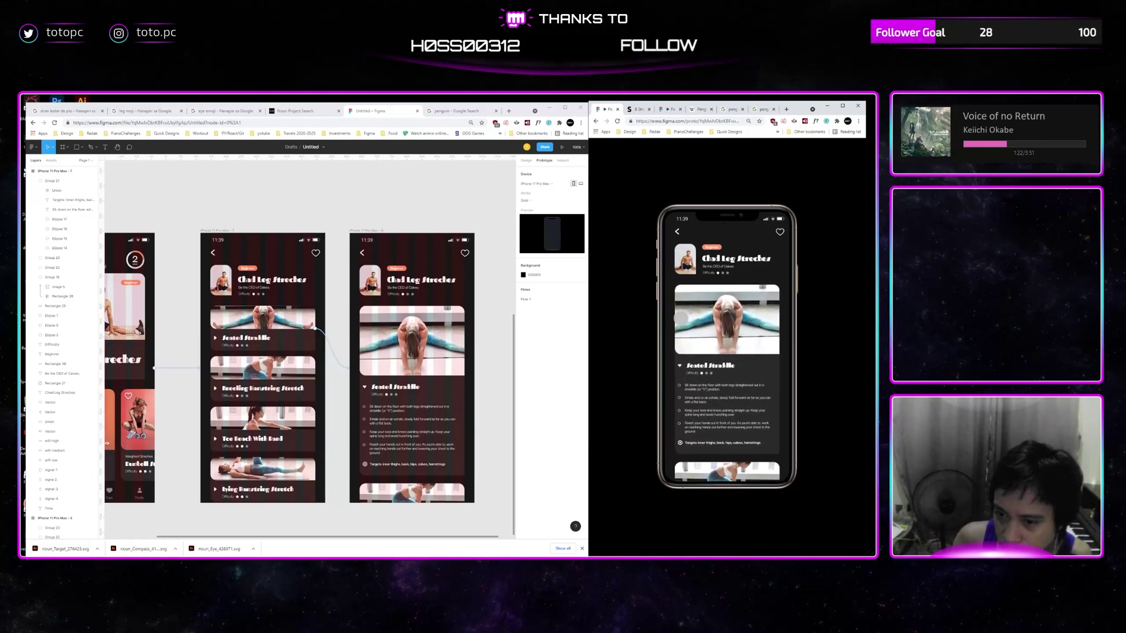
{"action": "key", "text": "r"}
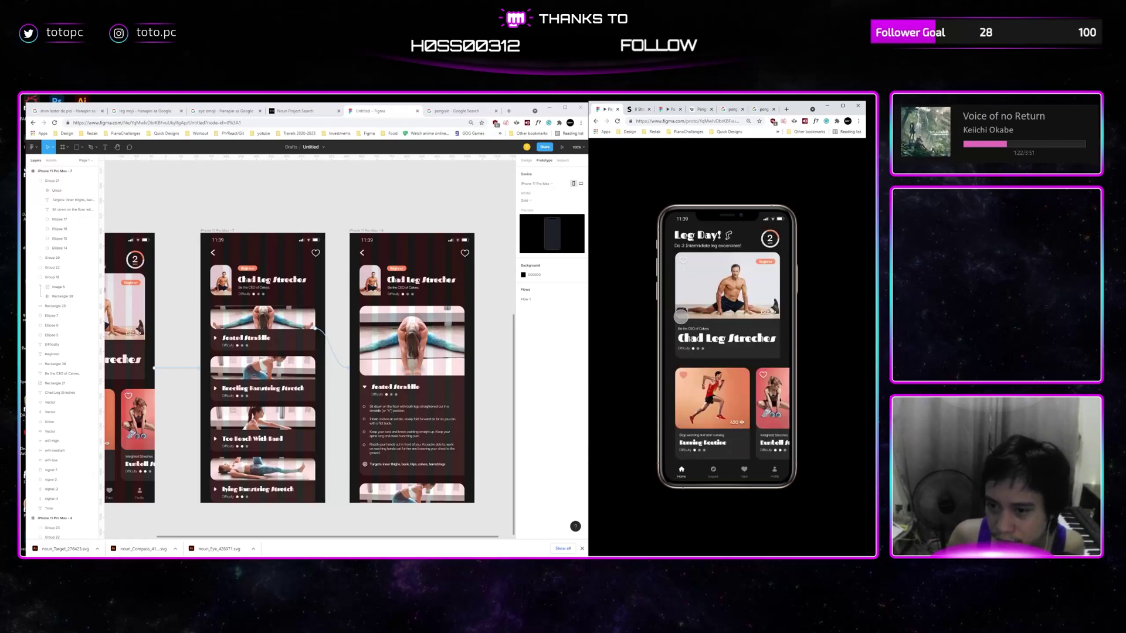
{"action": "left_click", "coordinate": [690, 294]}
{"action": "left_click", "coordinate": [680, 319]}
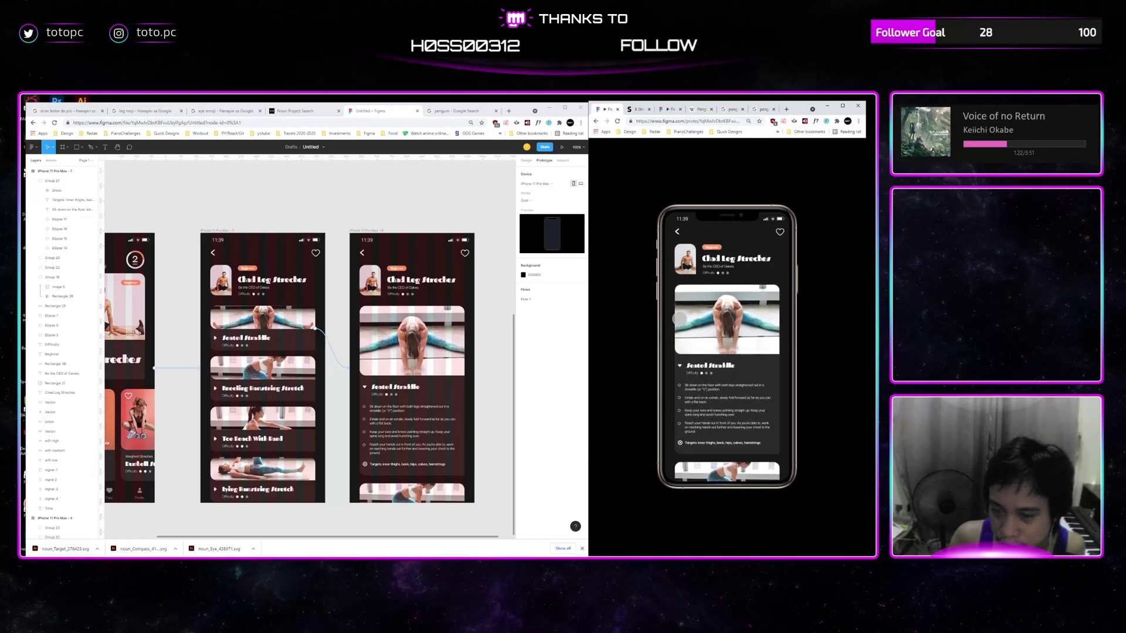
{"action": "left_click", "coordinate": [495, 342]}
{"action": "left_click_drag", "start_coordinate": [495, 342], "coordinate": [511, 339]}
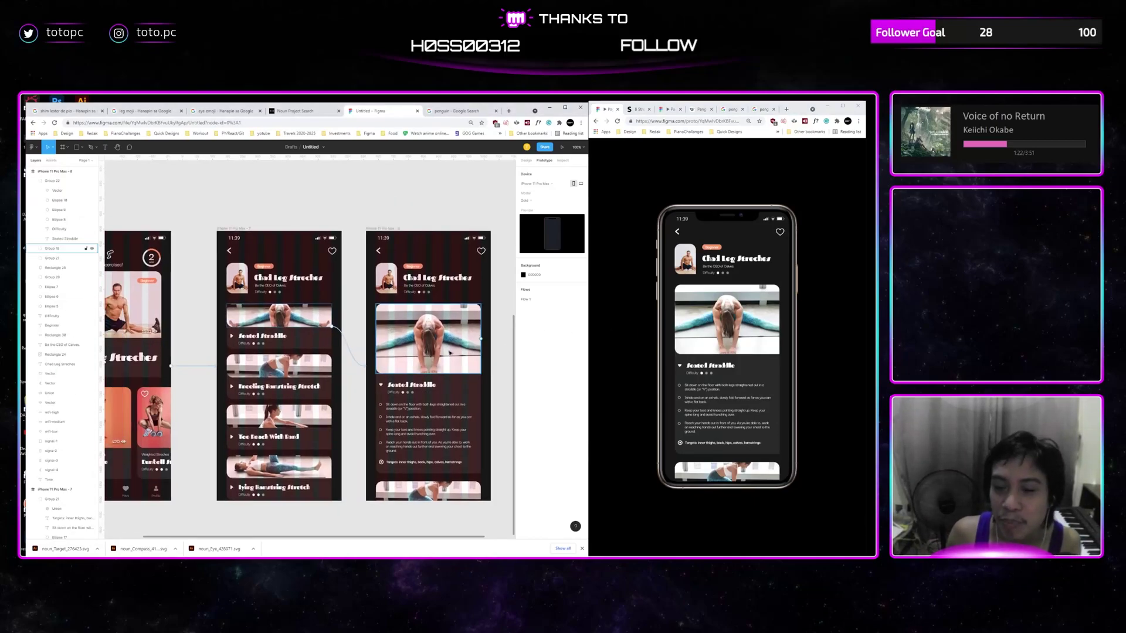
{"action": "key", "text": "ctrl+minus"}
{"action": "left_click_drag", "start_coordinate": [434, 348], "coordinate": [446, 361]}
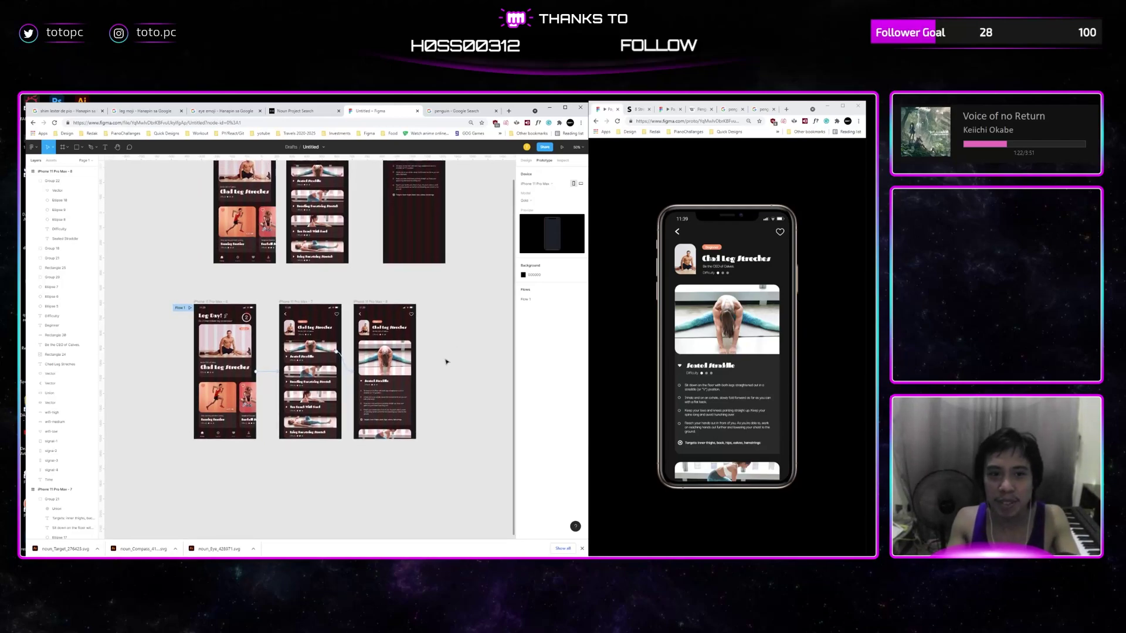
{"action": "scroll", "coordinate": [452, 352], "scroll_direction": "up", "scroll_amount": 1}
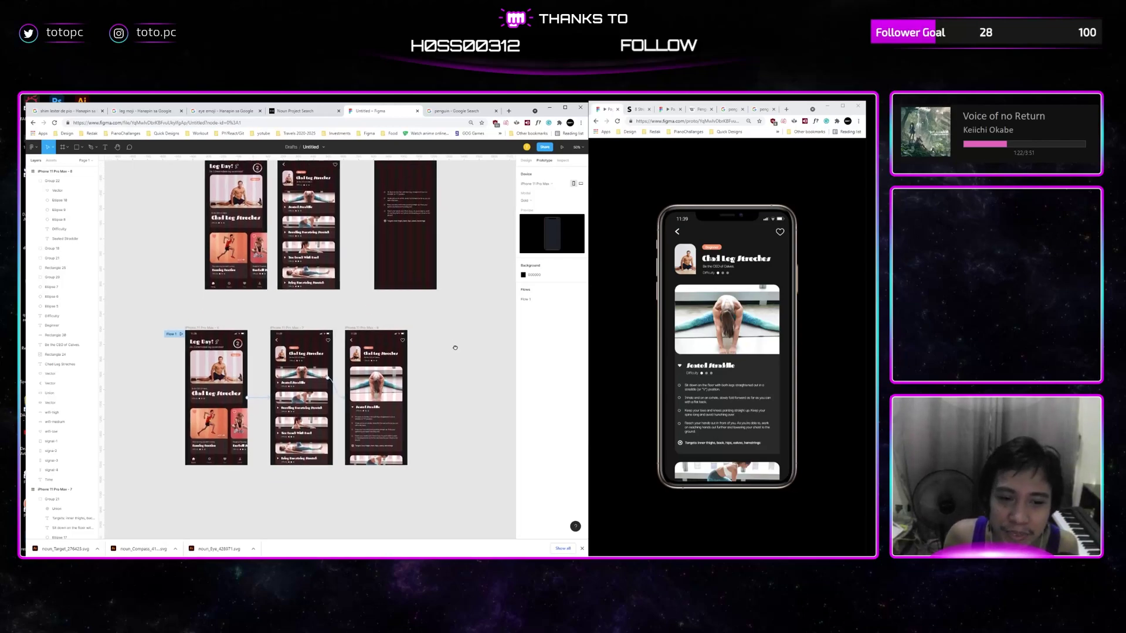